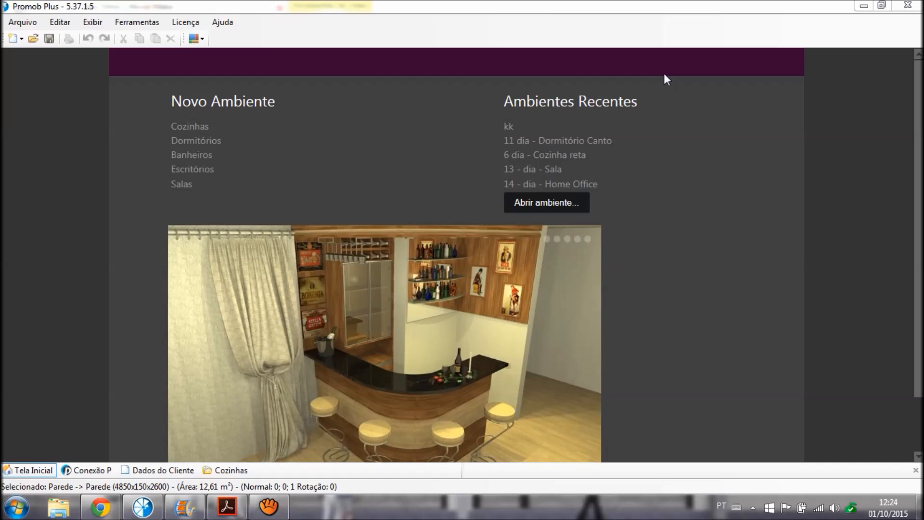
Minimize the open windows to reach the desktop and switch back to Promob Plus.
click(864, 6)
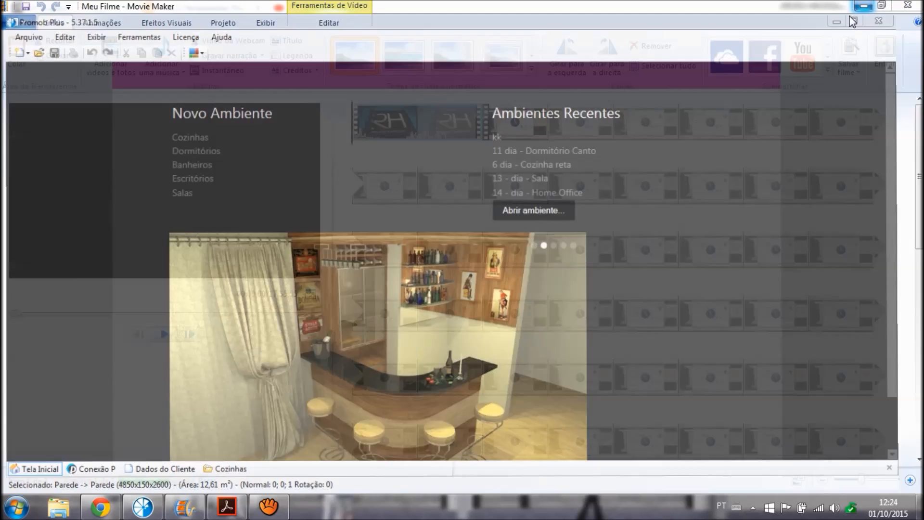
click(861, 6)
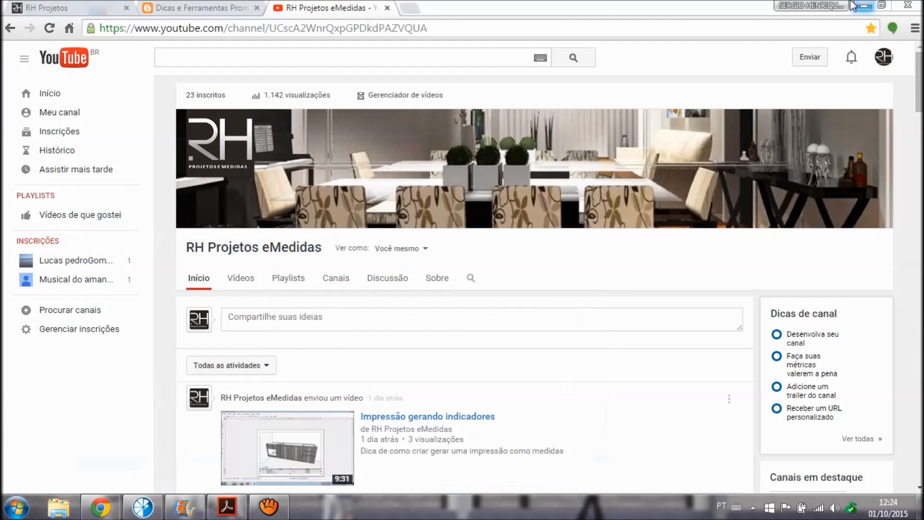
click(861, 6)
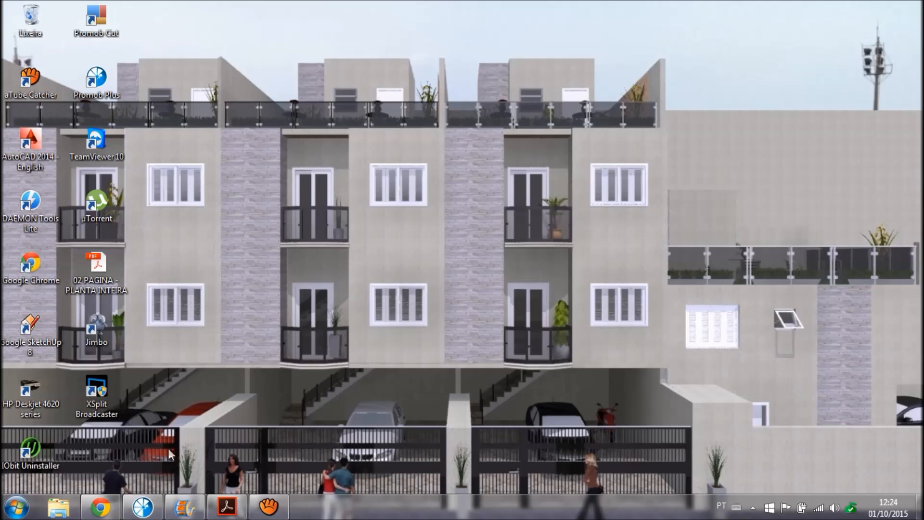
click(147, 505)
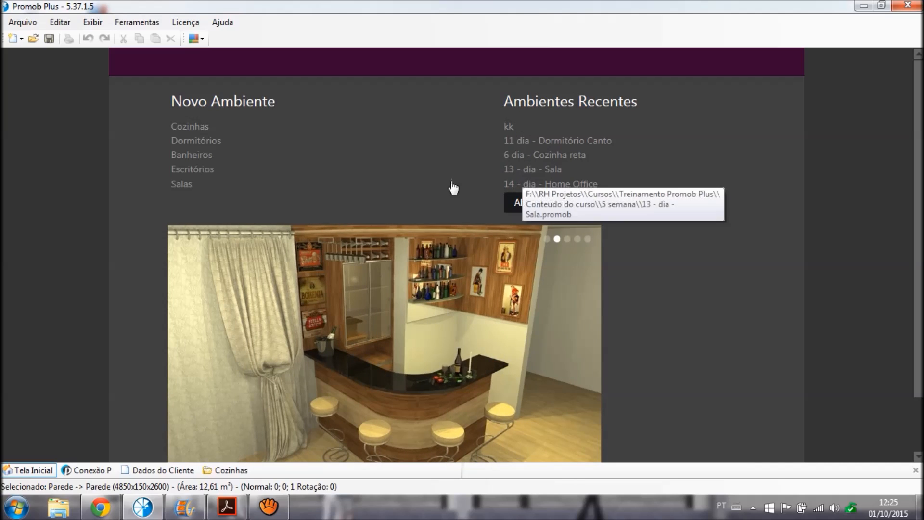
Look over the client and company data form and create a new Cozinhas environment.
mouse_move(922, 206)
mouse_down()
mouse_move(921, 265)
mouse_move(922, 206)
mouse_up()
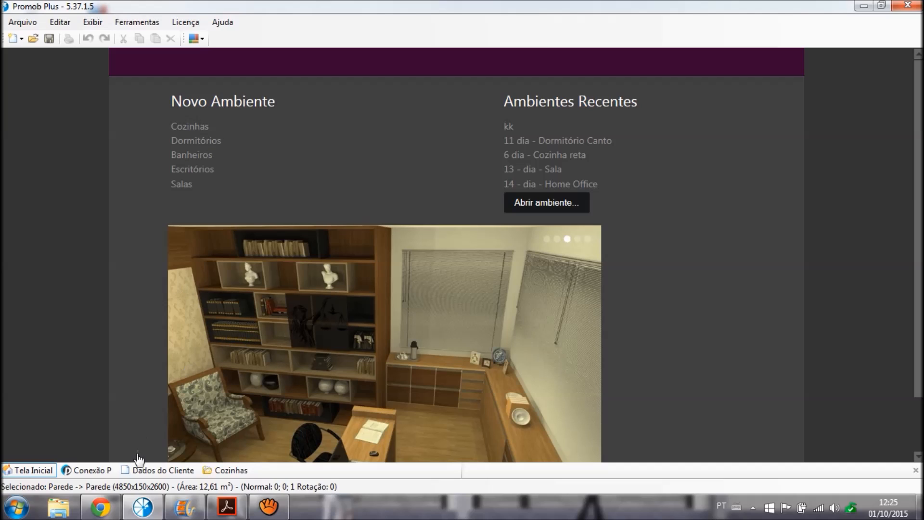
click(171, 476)
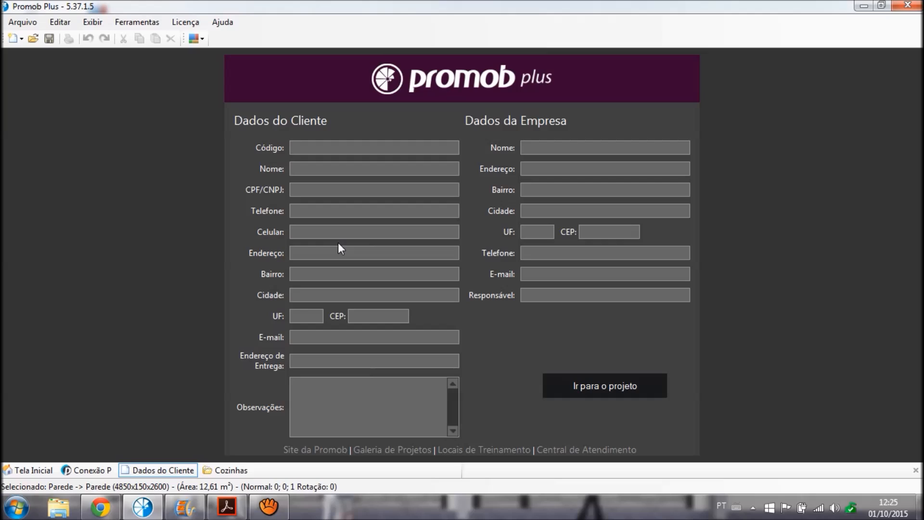
click(24, 472)
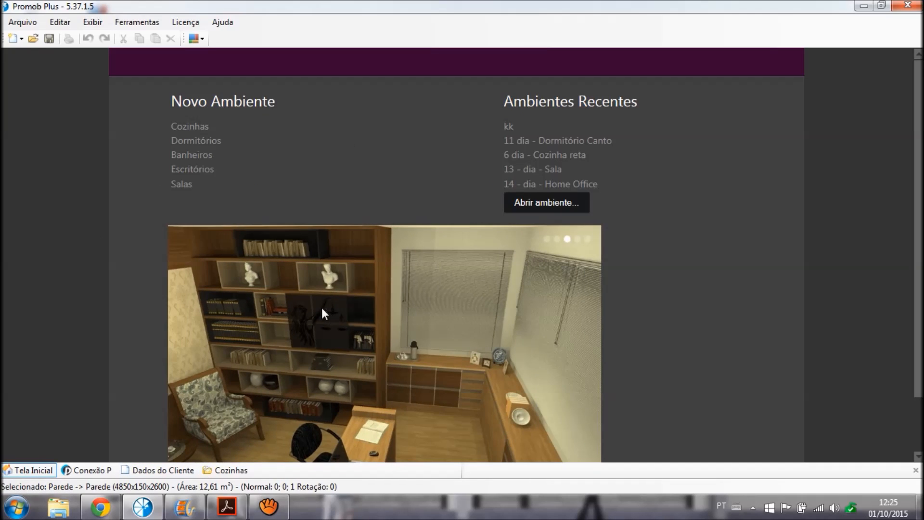
click(179, 130)
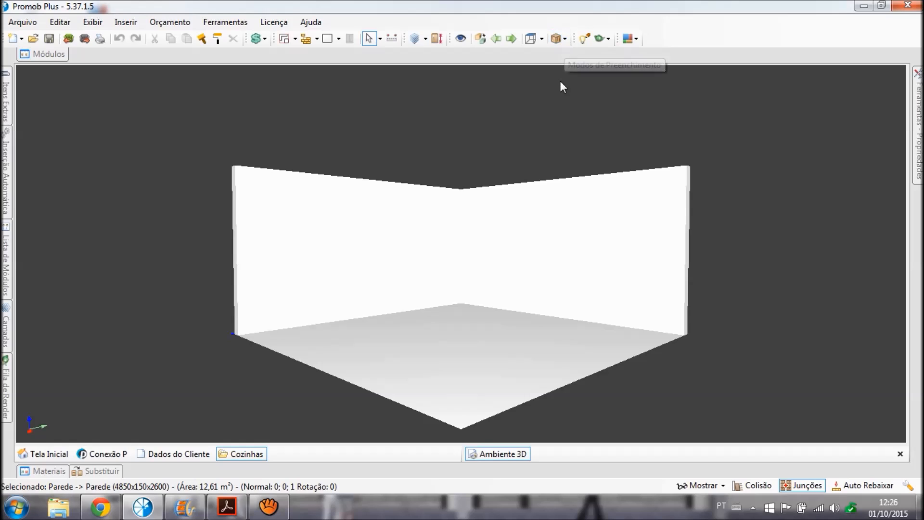
Try the Texturas com Linhas, Preenchimento com Linhas and Preenchimento display modes on the room, and set it back to Texturas com Linhas.
click(564, 40)
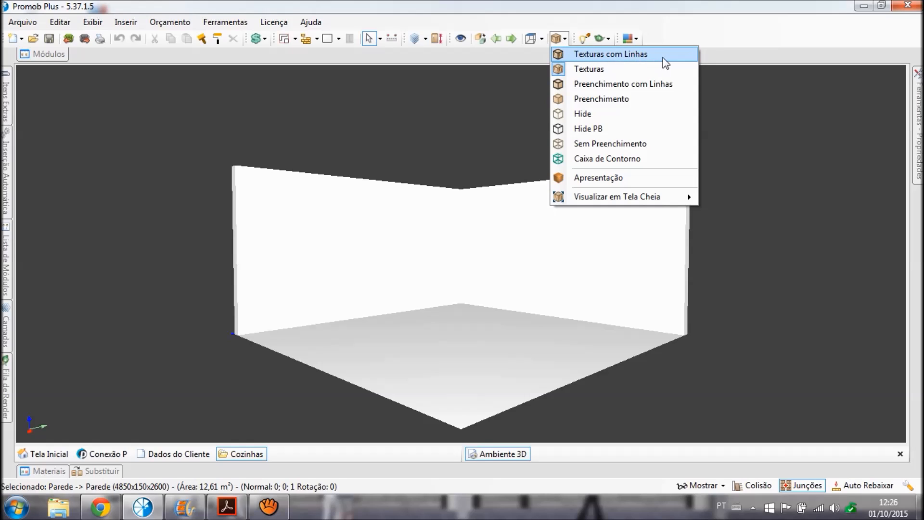
click(634, 59)
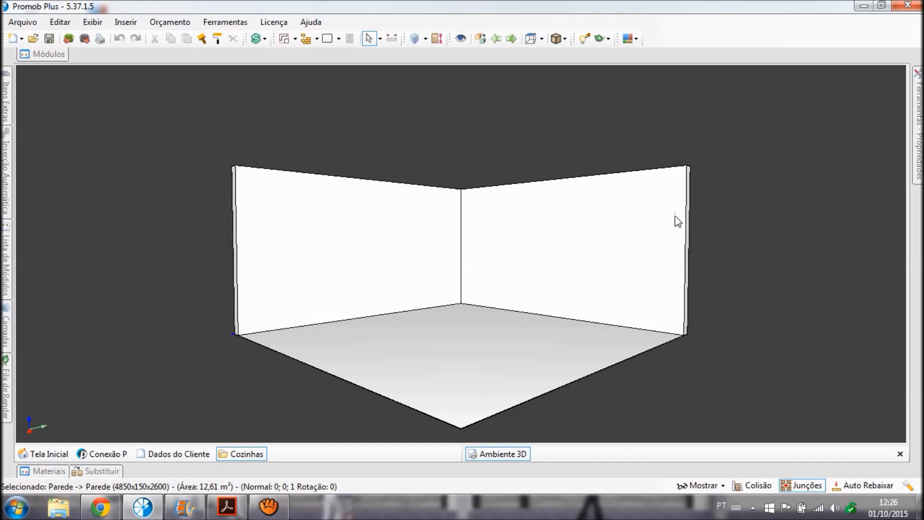
click(563, 39)
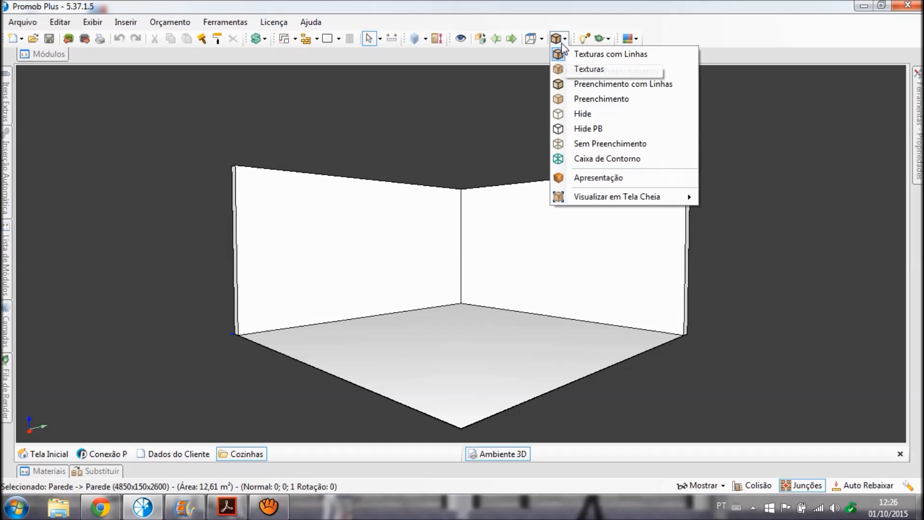
click(590, 84)
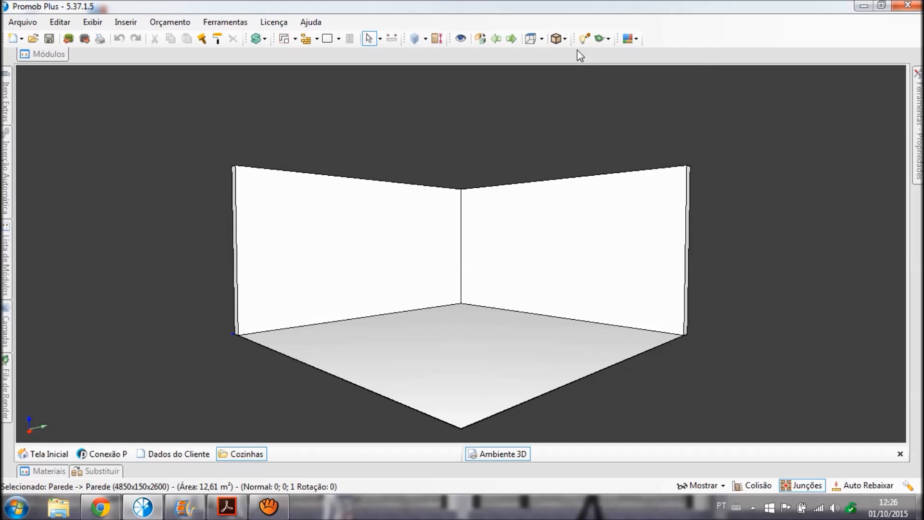
click(564, 39)
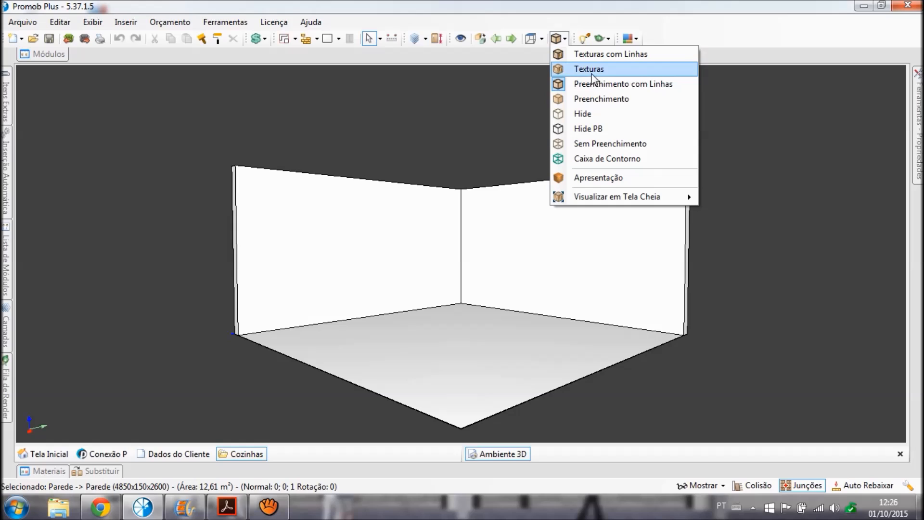
click(593, 101)
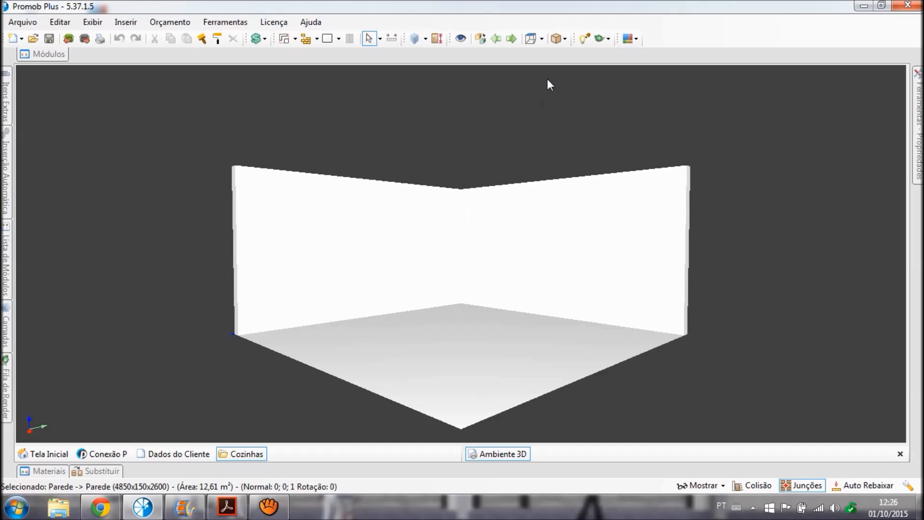
click(560, 39)
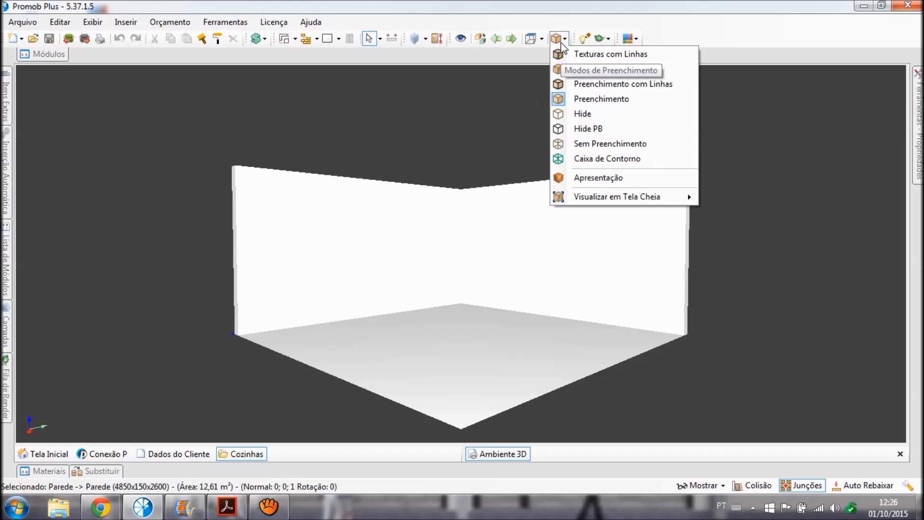
click(601, 57)
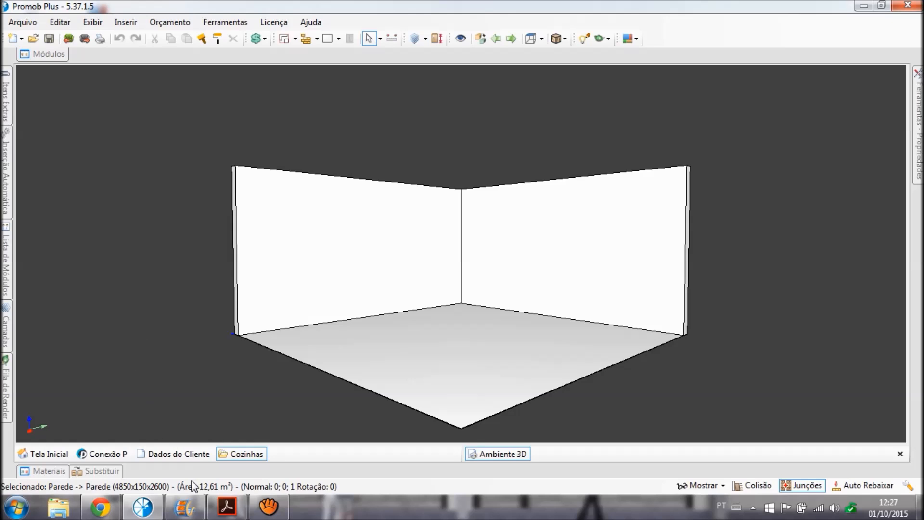
click(268, 506)
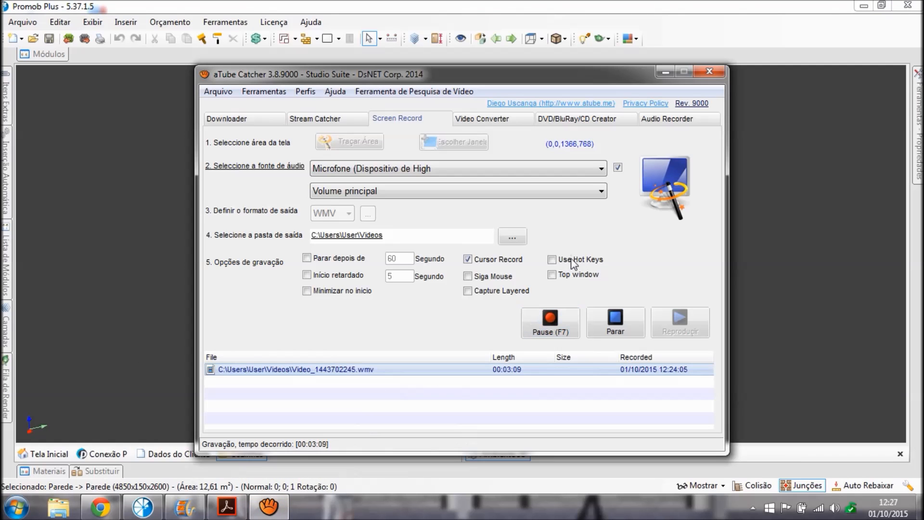
click(665, 72)
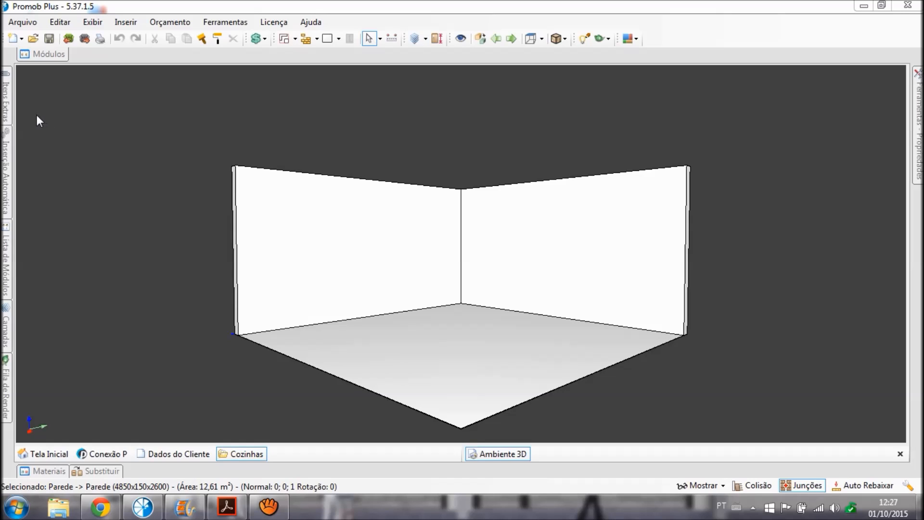
Examine what Itens Extras, Inserção Automática, Lista de Módulos, Camadas and Fila de Render offer for the kitchen environment.
mouse_move(8, 118)
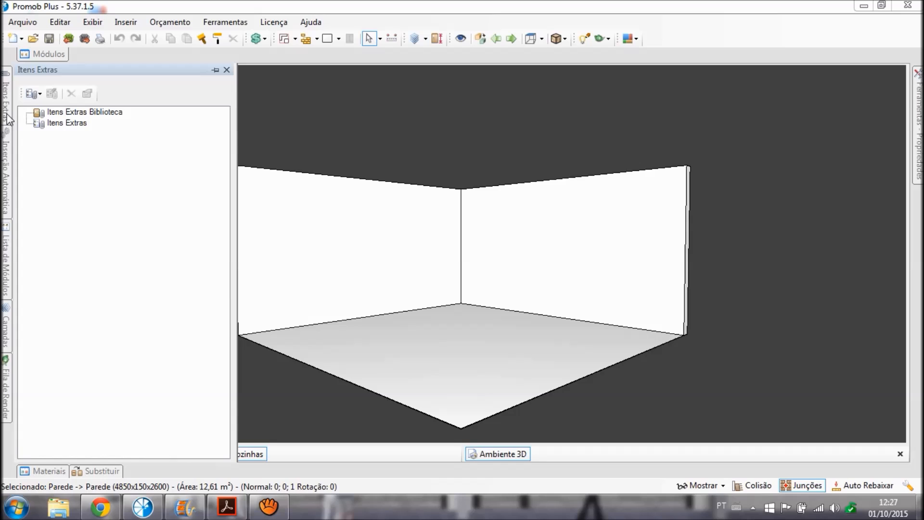
mouse_move(7, 147)
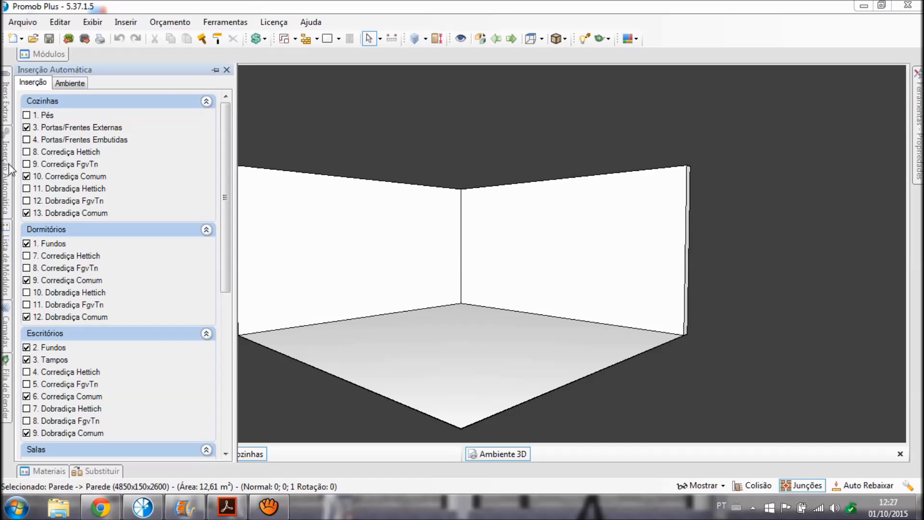
mouse_move(7, 241)
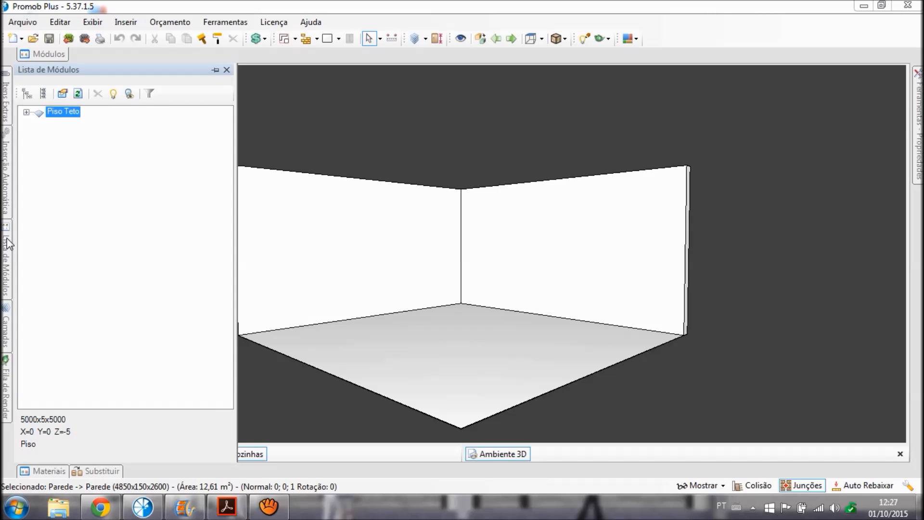
mouse_move(10, 309)
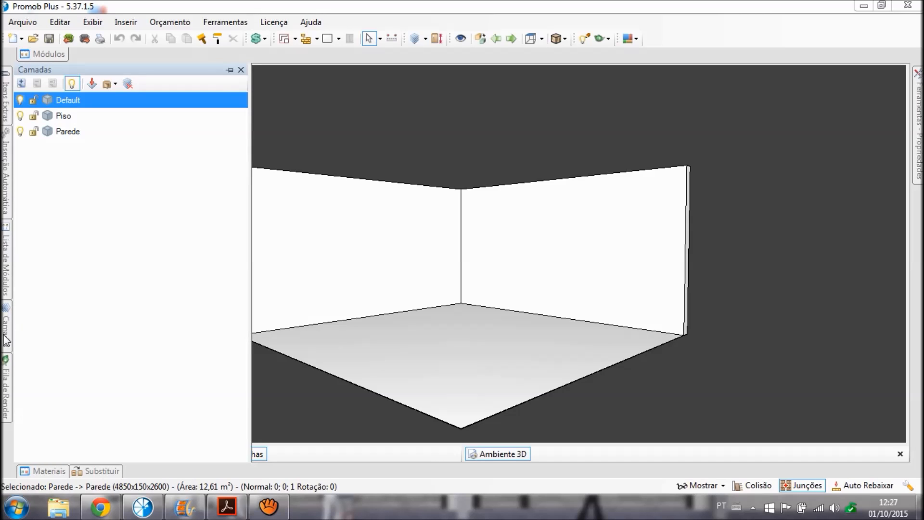
mouse_move(7, 363)
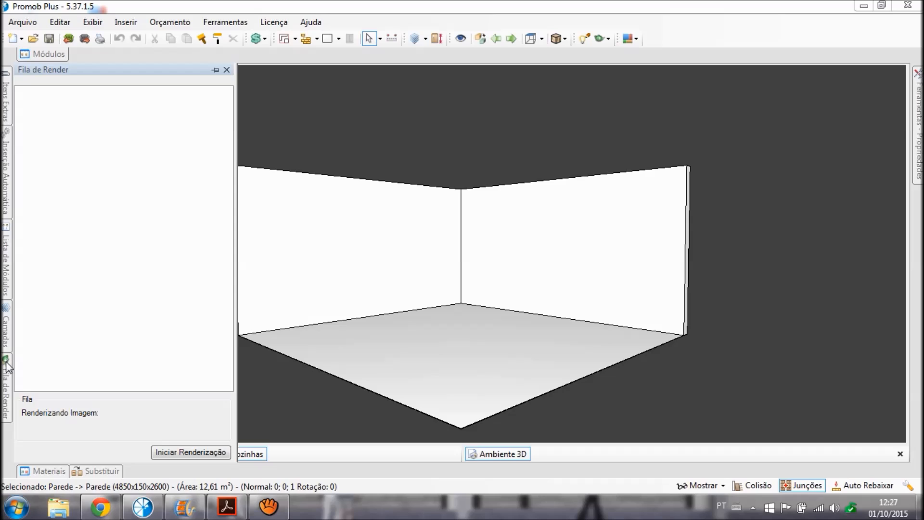
mouse_move(7, 341)
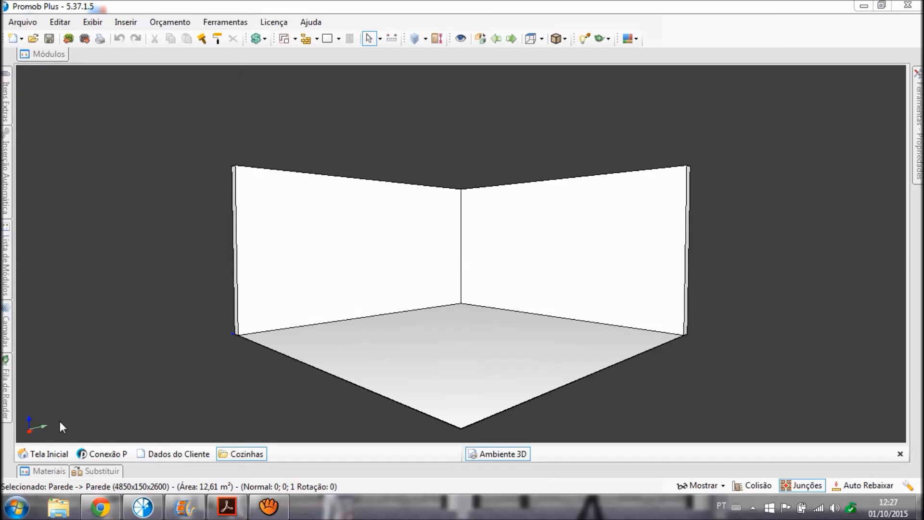
Examine the available materials, the module substitution options, the kitchen module library and the automatic insertion settings.
mouse_move(54, 472)
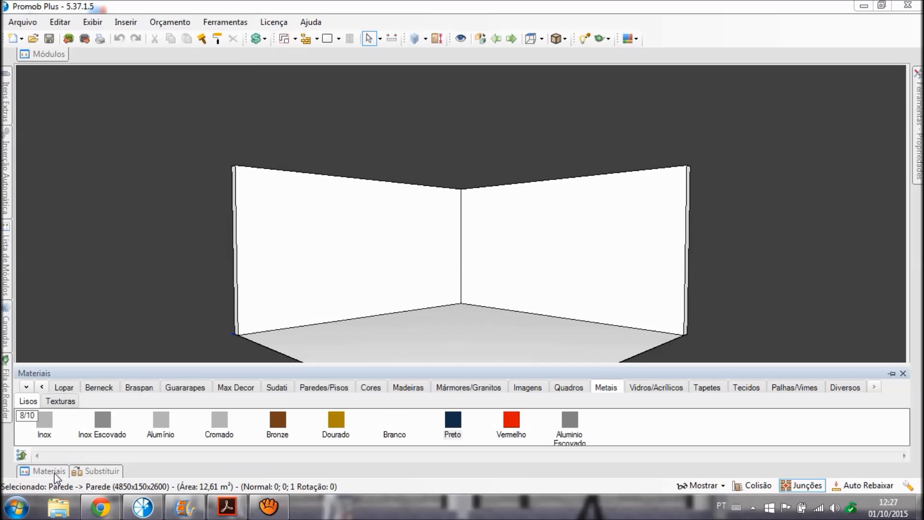
click(95, 473)
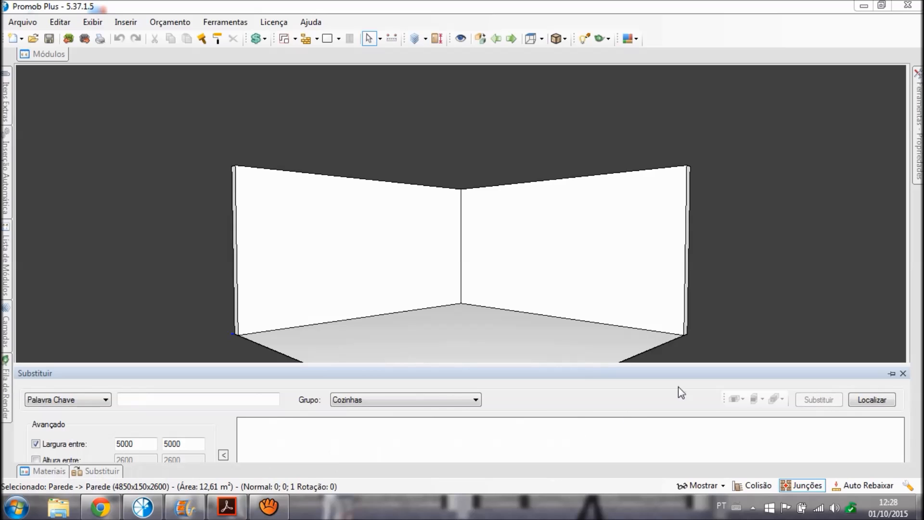
mouse_move(919, 116)
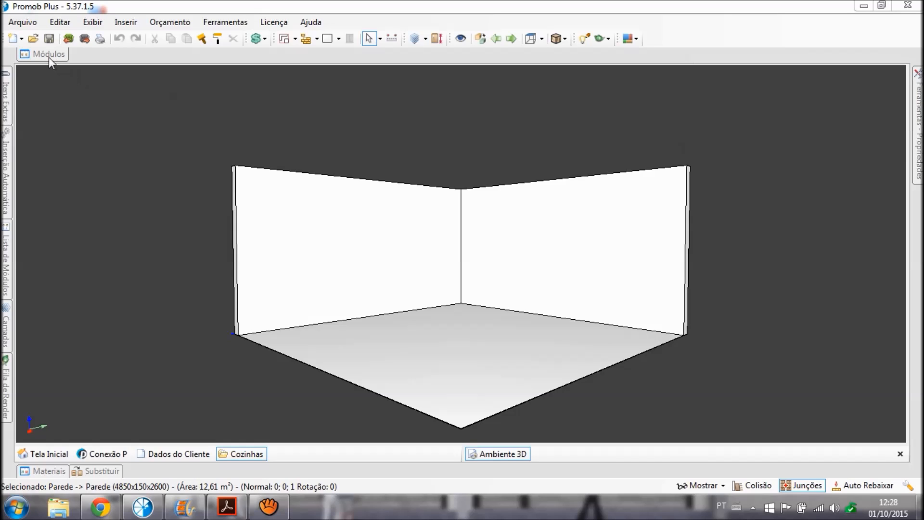
mouse_move(48, 57)
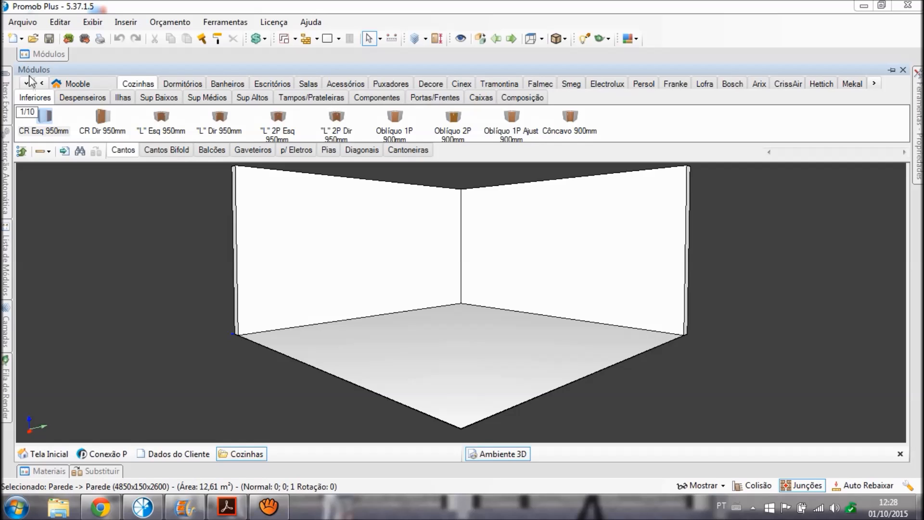
mouse_move(4, 155)
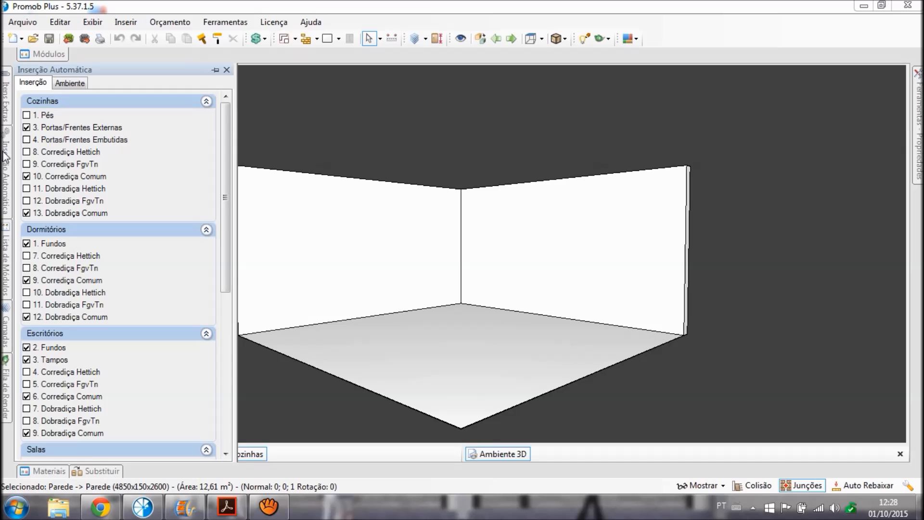
click(269, 507)
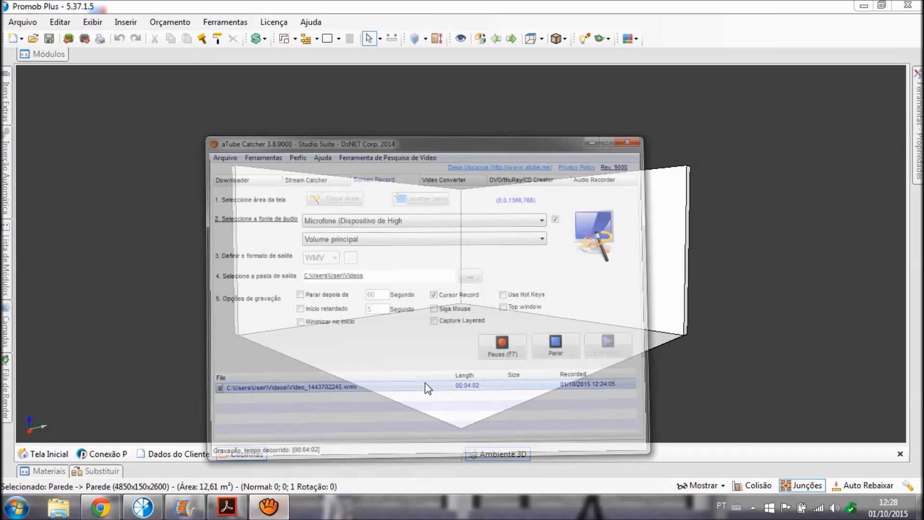
click(666, 71)
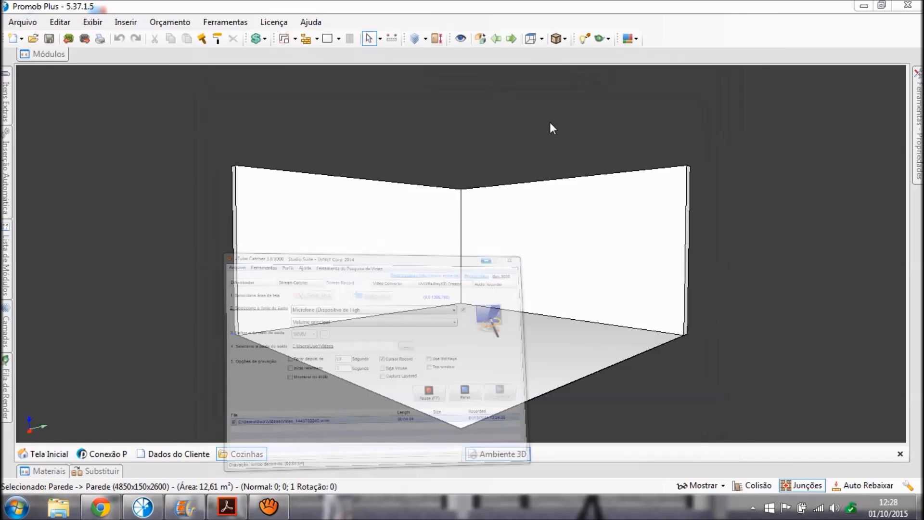
Review the automatic insertion options, select the room's left wall and examine the module list.
mouse_move(3, 173)
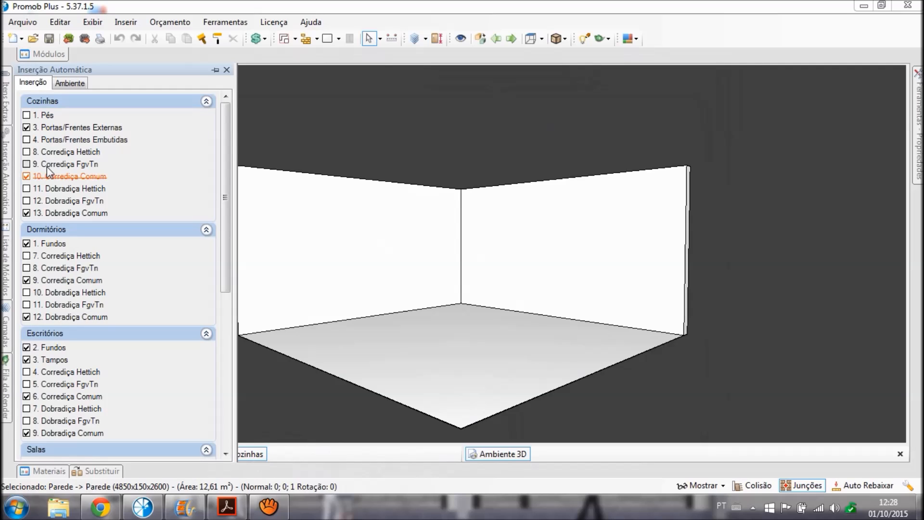
mouse_move(6, 256)
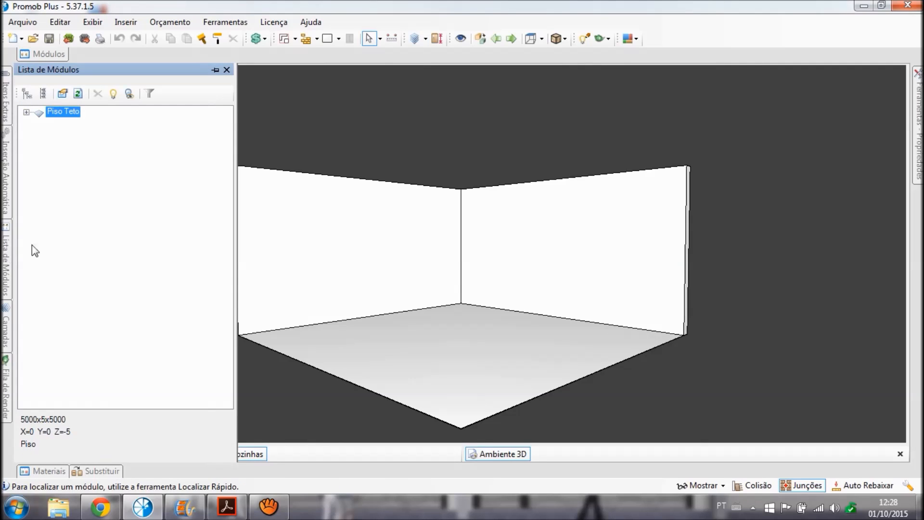
click(343, 222)
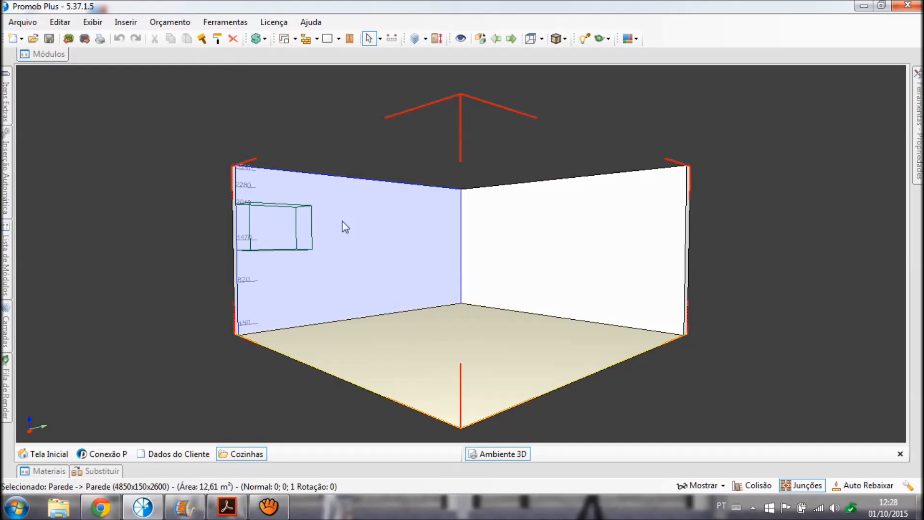
mouse_move(6, 251)
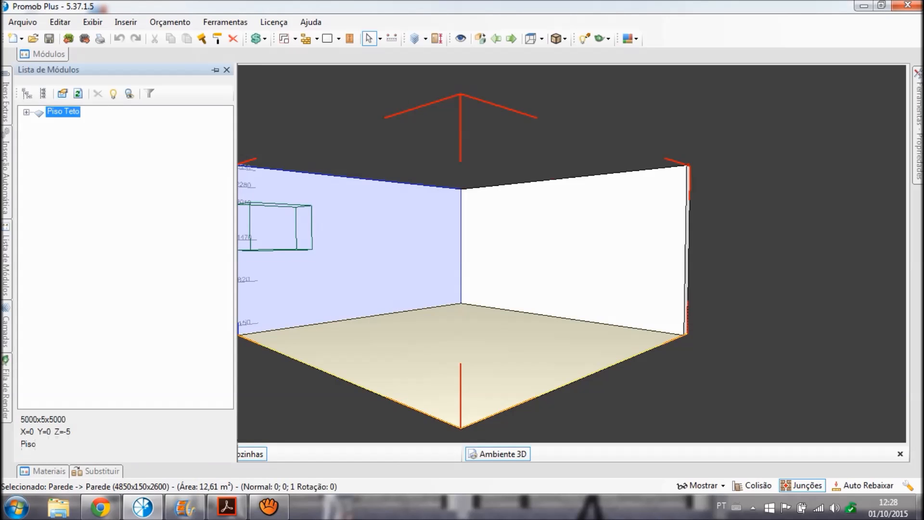
Close the Lista de Módulos, Inserção Automática, Fila de Render, Camadas and Itens Extras panels.
click(226, 71)
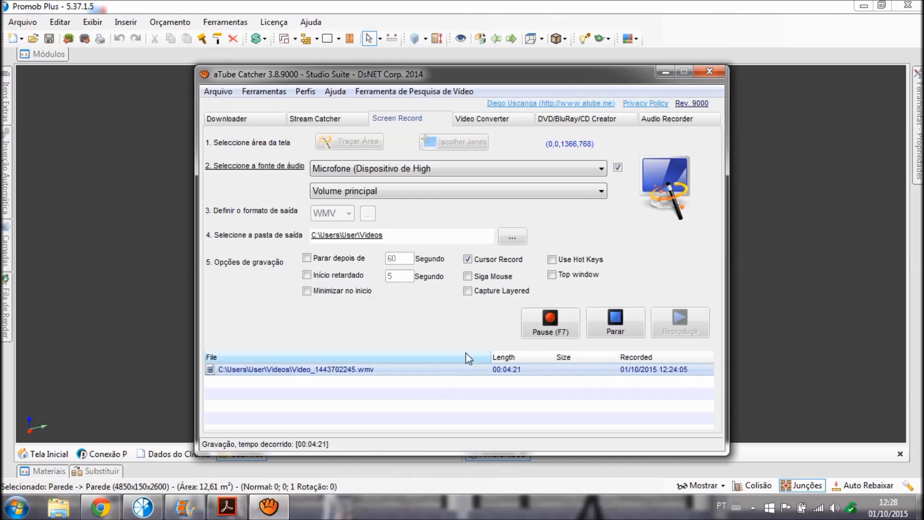
click(667, 71)
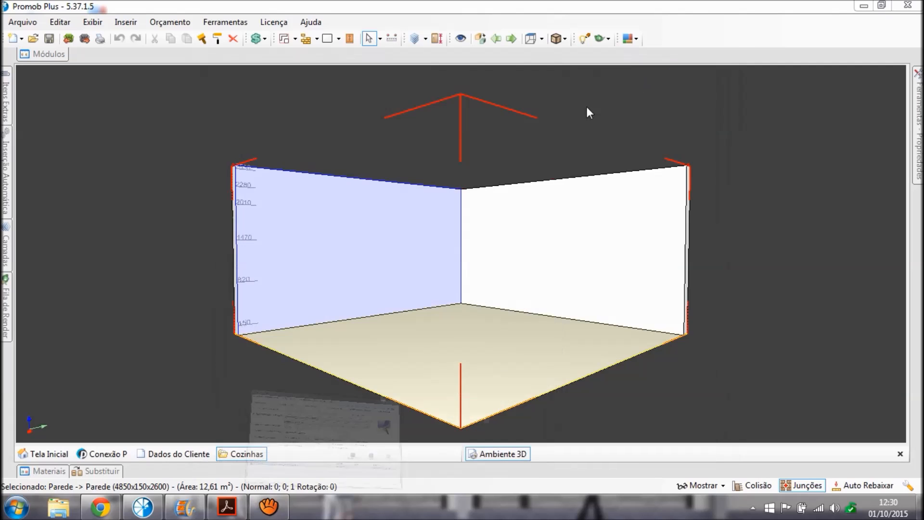
mouse_move(6, 176)
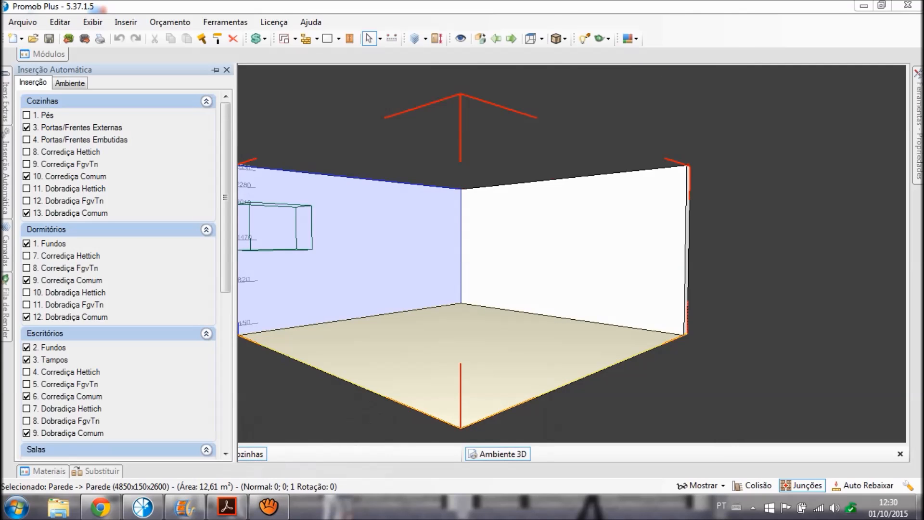
click(227, 70)
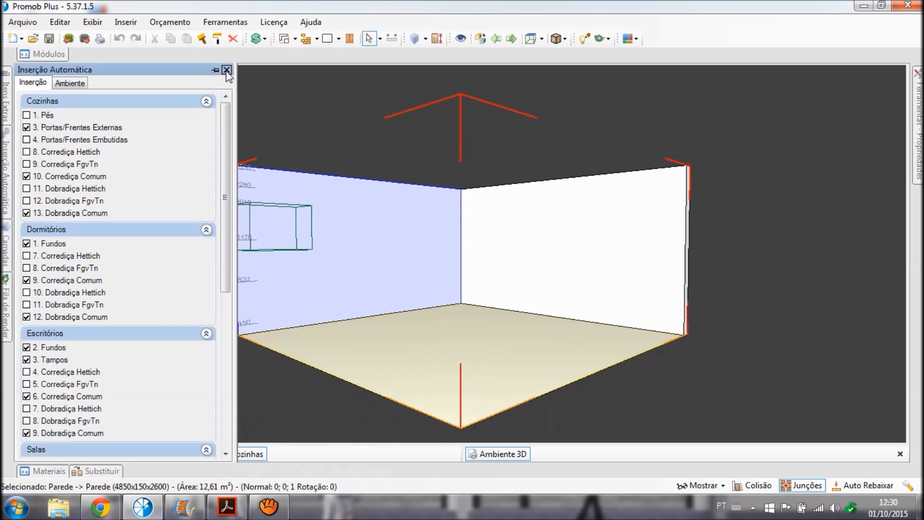
mouse_move(10, 199)
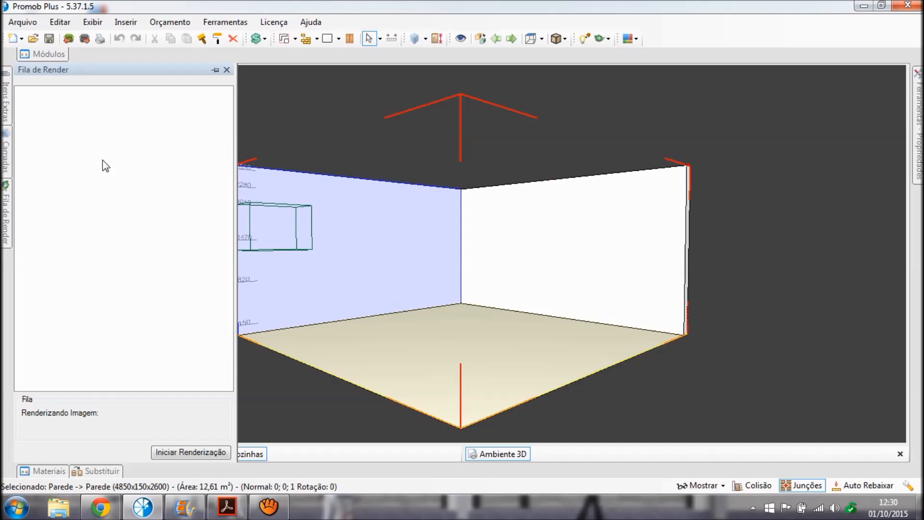
key(Escape)
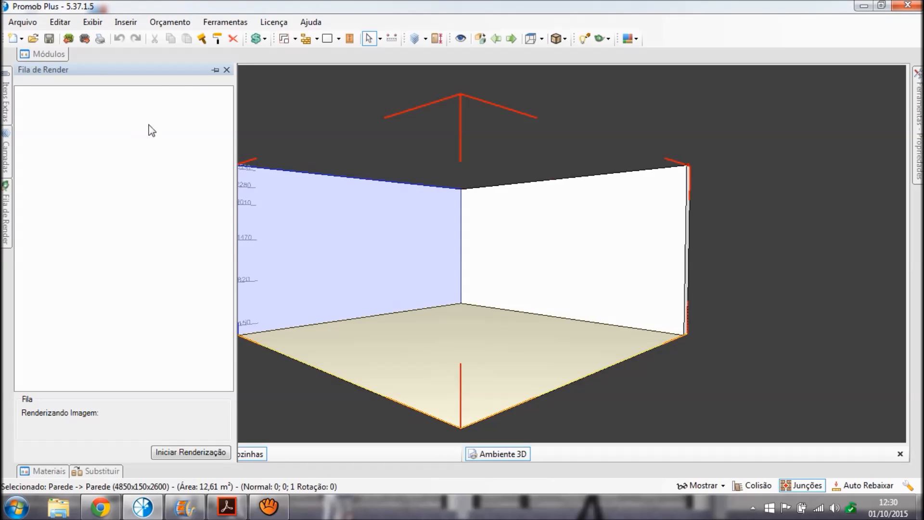
click(227, 70)
click(5, 145)
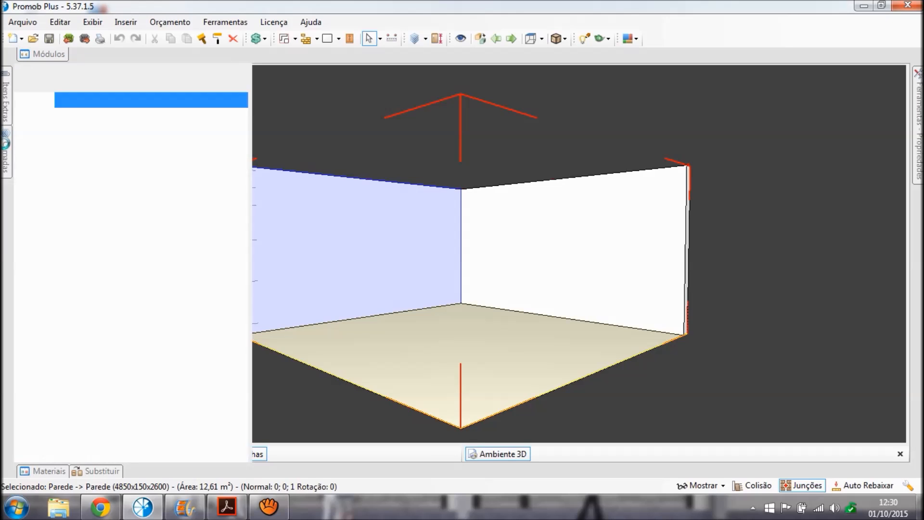
click(243, 71)
click(6, 104)
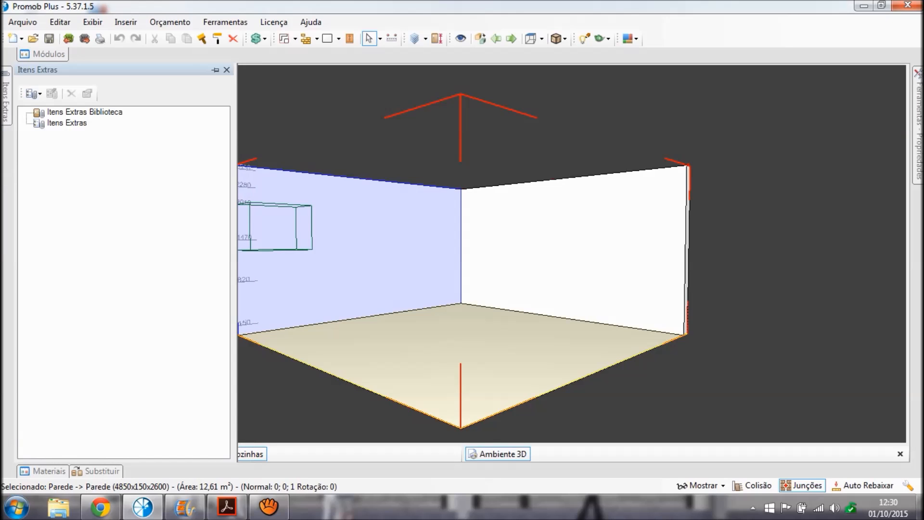
click(229, 71)
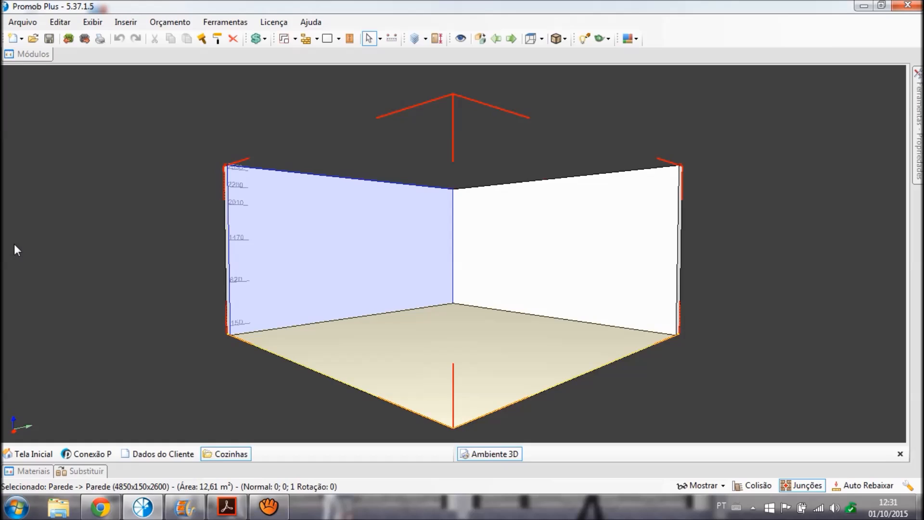
Restore the default interface layout with Layout Padrão.
click(92, 22)
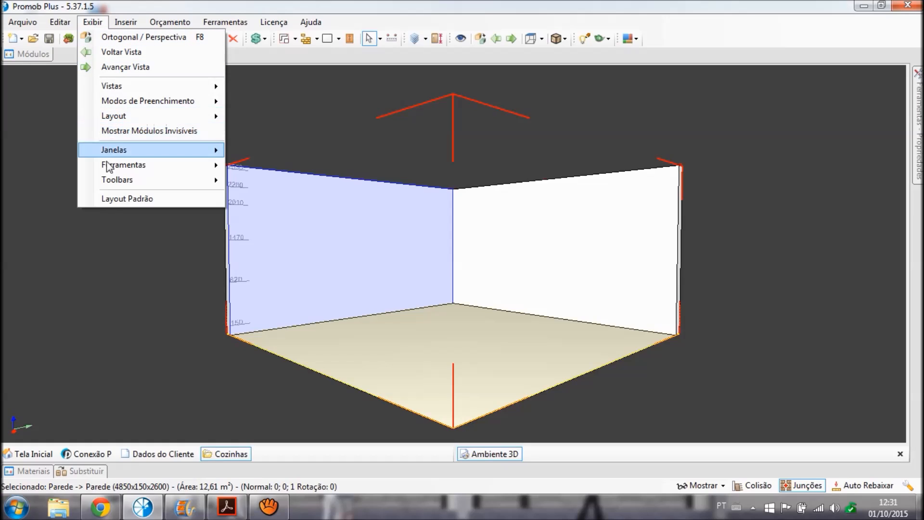
click(109, 201)
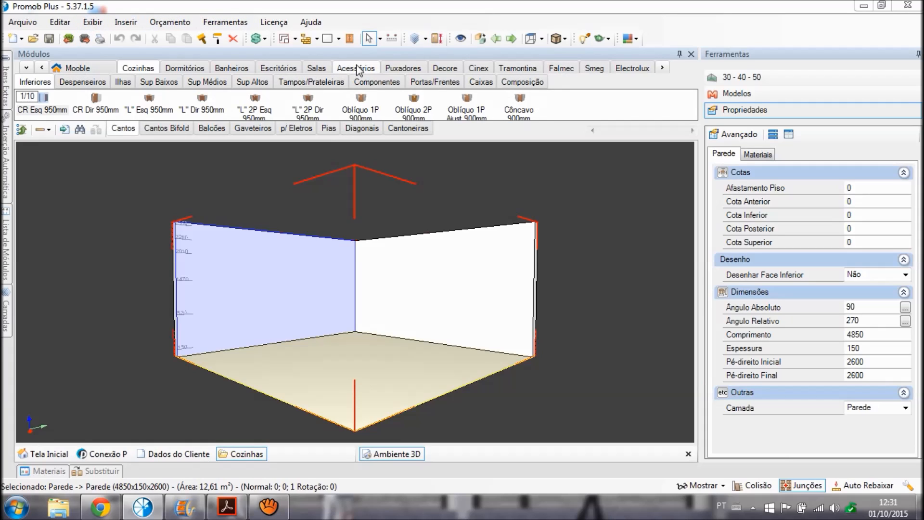
click(94, 22)
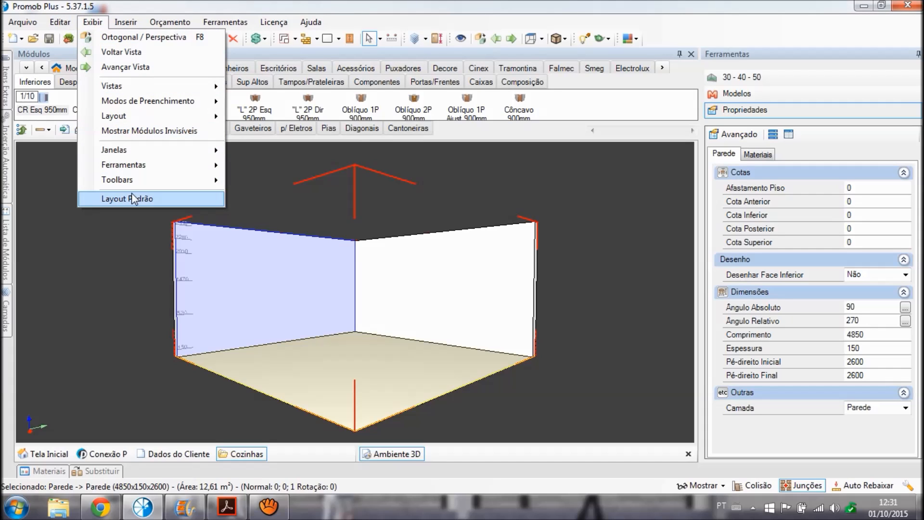
click(269, 506)
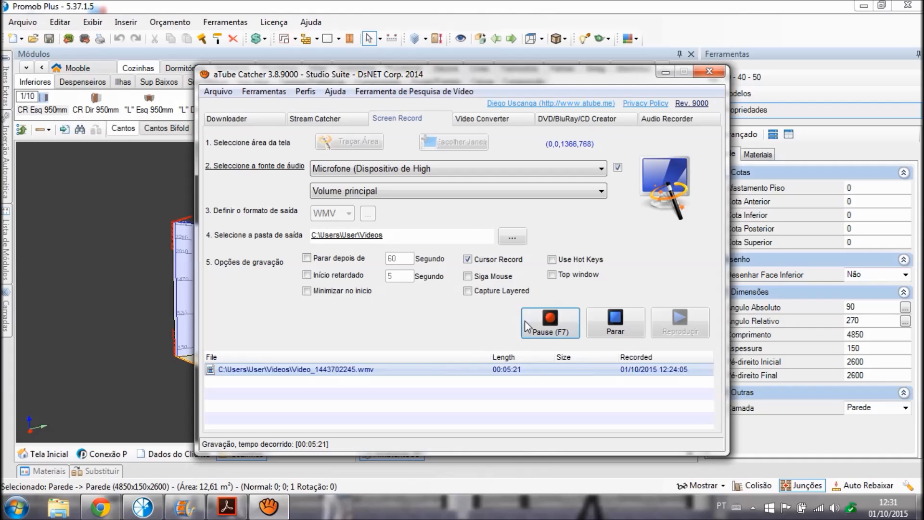
click(666, 72)
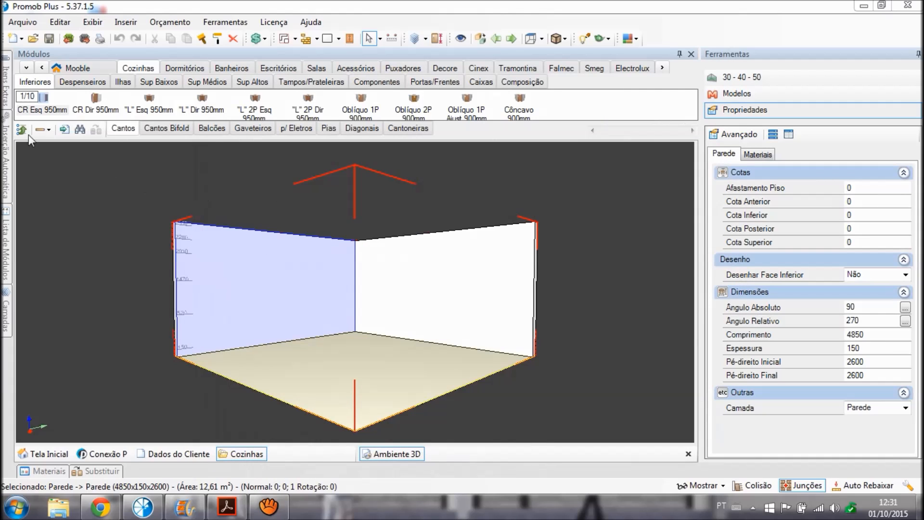
Set the Ferramentas and Módulos panels to hide automatically and bring up the collapsed module library for a look.
click(7, 103)
click(918, 54)
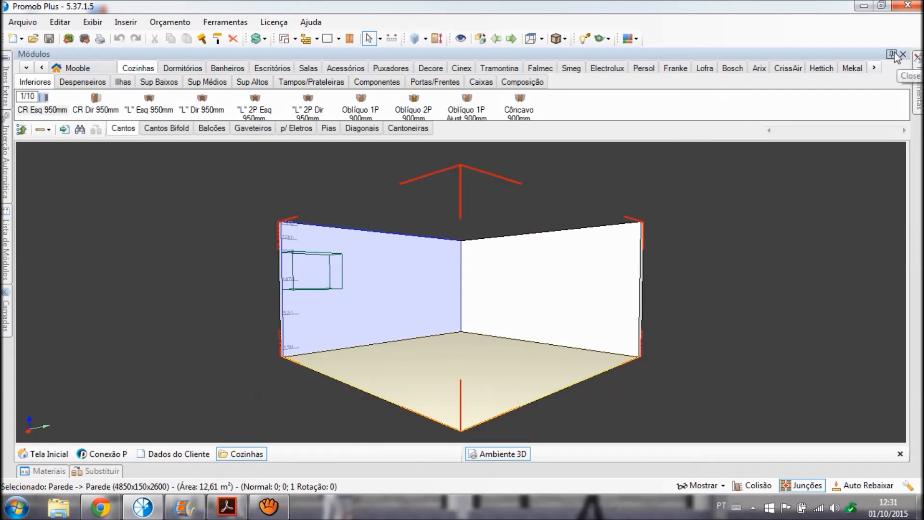
click(891, 54)
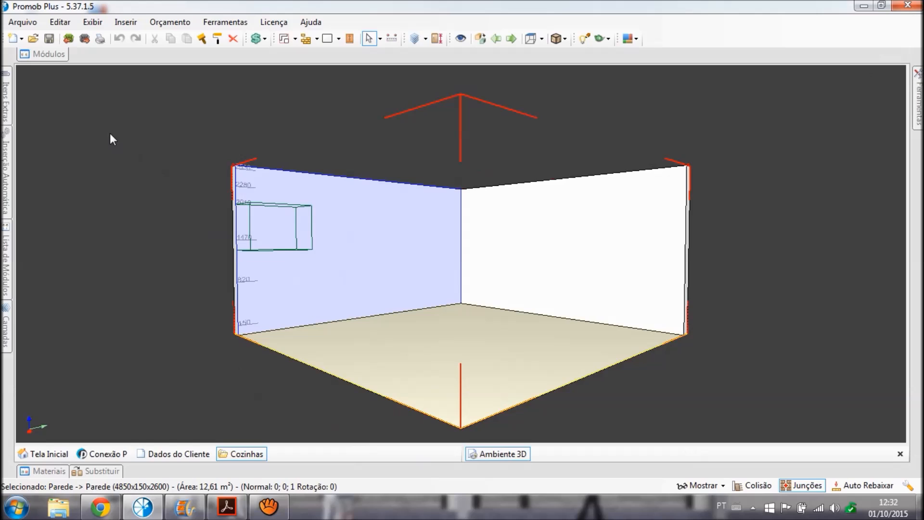
mouse_move(44, 54)
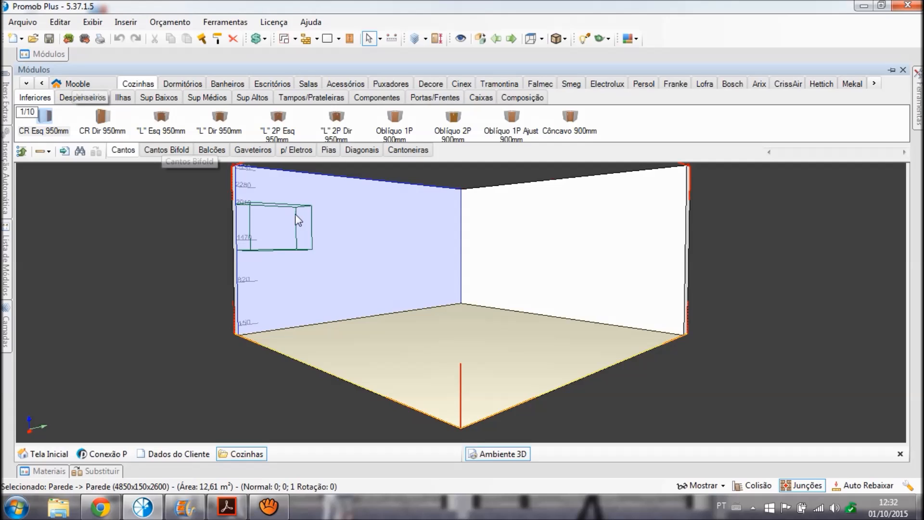
Pin the Ferramentas and Módulos panels so they stay docked around the 3D environment.
mouse_move(917, 113)
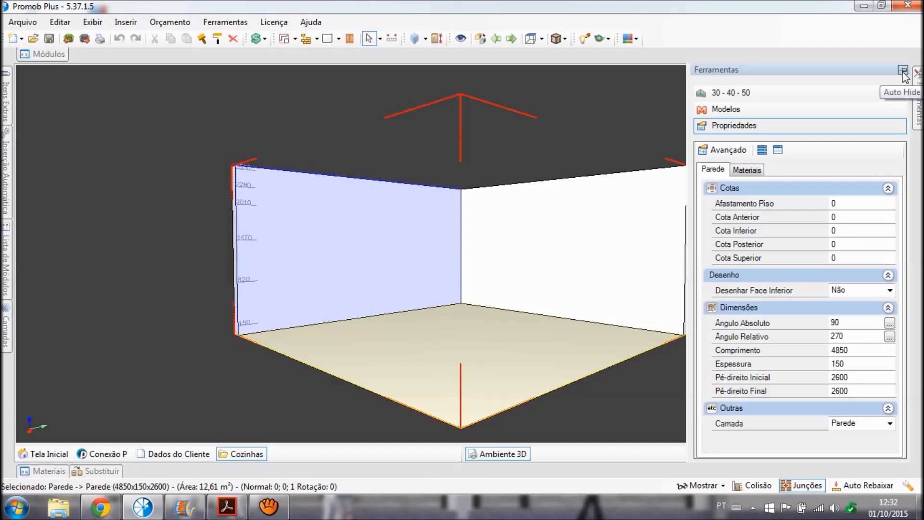
click(904, 72)
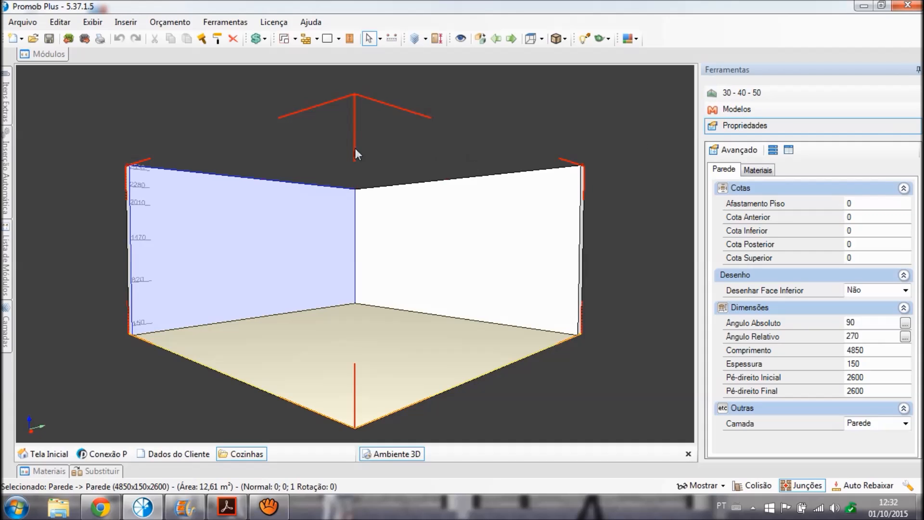
click(51, 54)
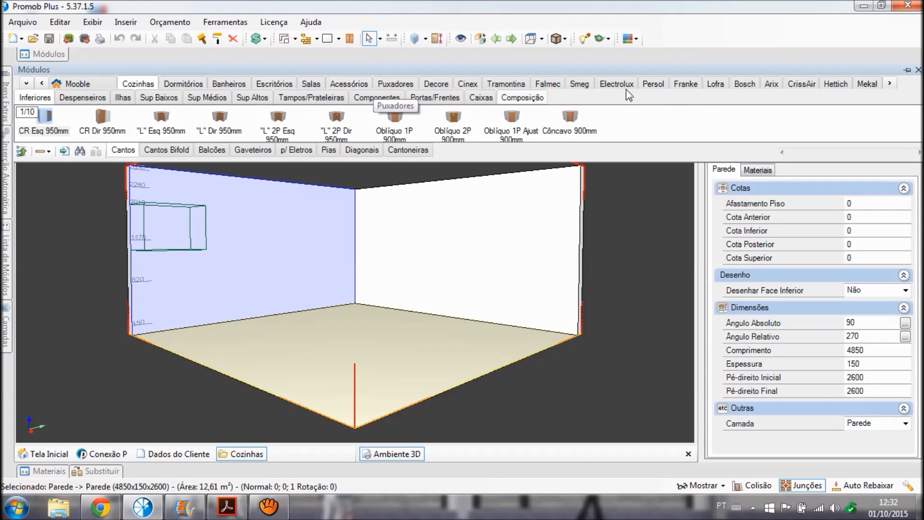
click(908, 70)
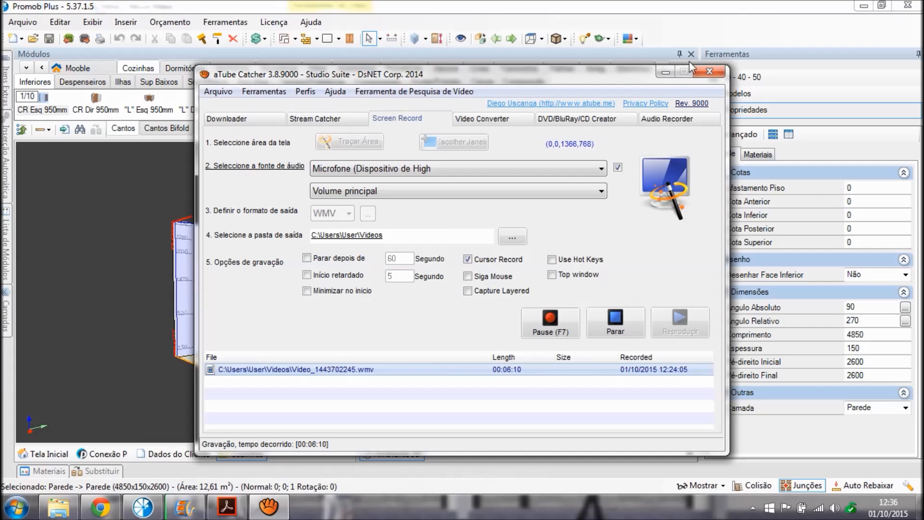
Increase the height of the Módulos panel to show larger thumbnails of the kitchen corner cabinets.
click(677, 65)
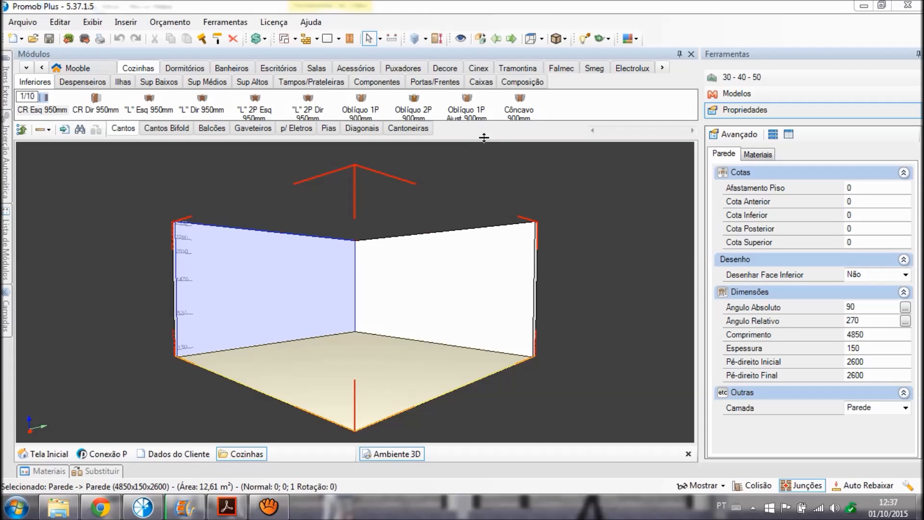
drag(484, 138, 489, 156)
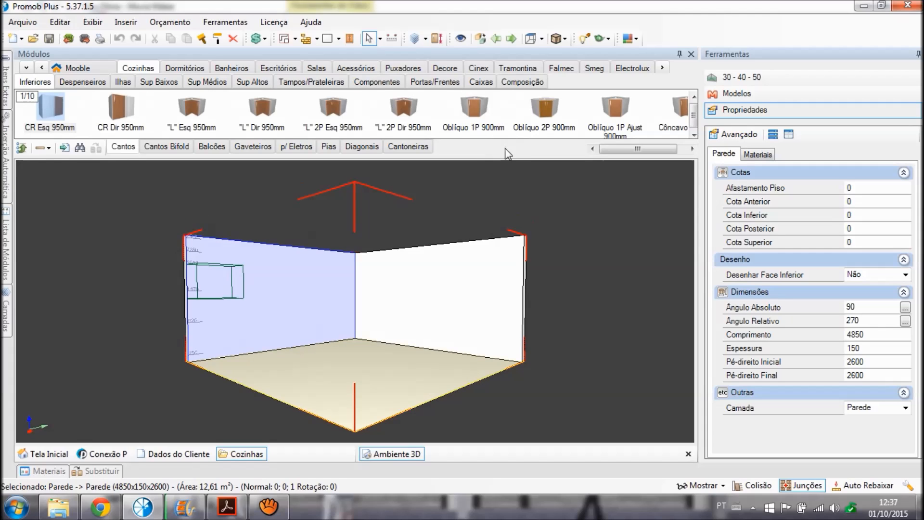
drag(505, 158, 504, 170)
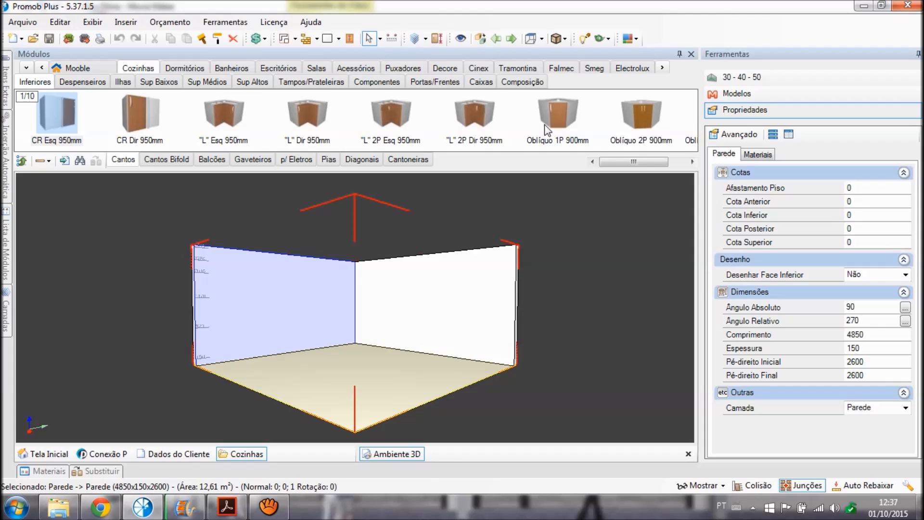
Open the materials library, show its Metais category and pin the Materiais panel.
click(52, 471)
click(269, 507)
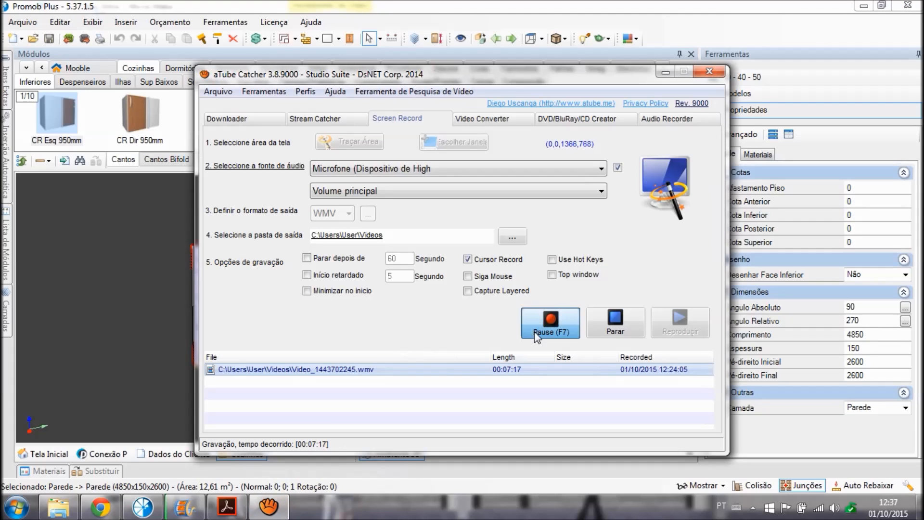
click(666, 72)
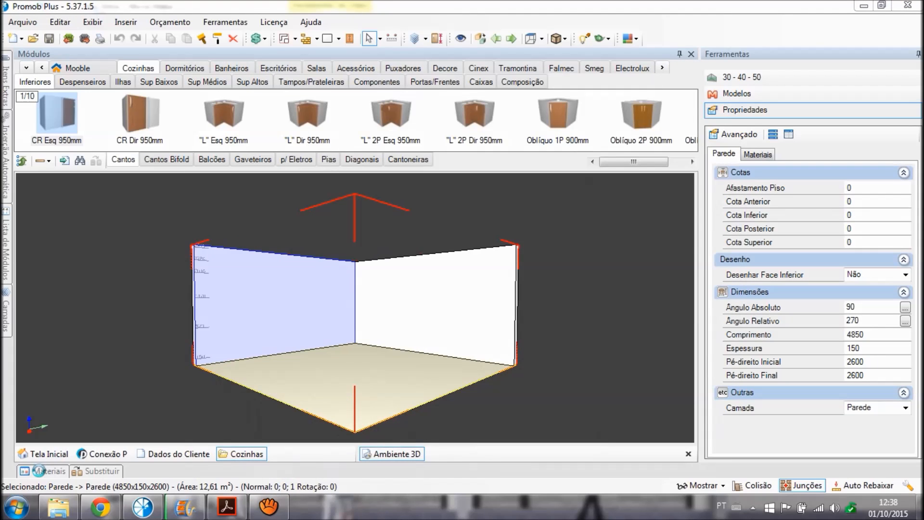
click(47, 472)
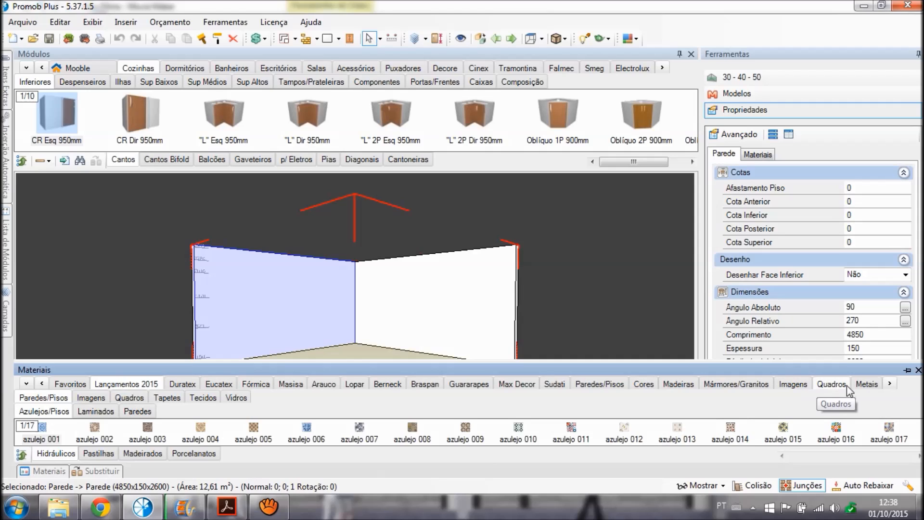
click(867, 384)
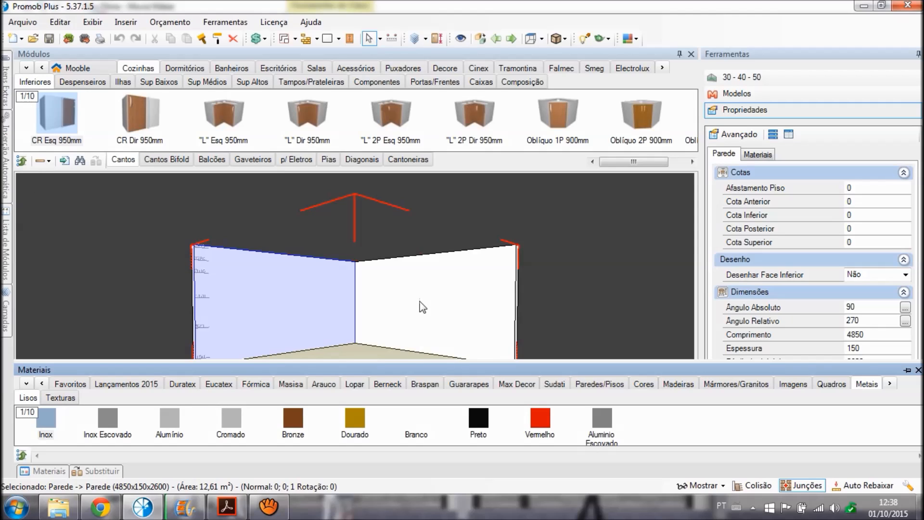
click(919, 370)
Pin the Inserção Automática panel briefly, and set both it and Materiais back to automatic hiding.
mouse_move(6, 157)
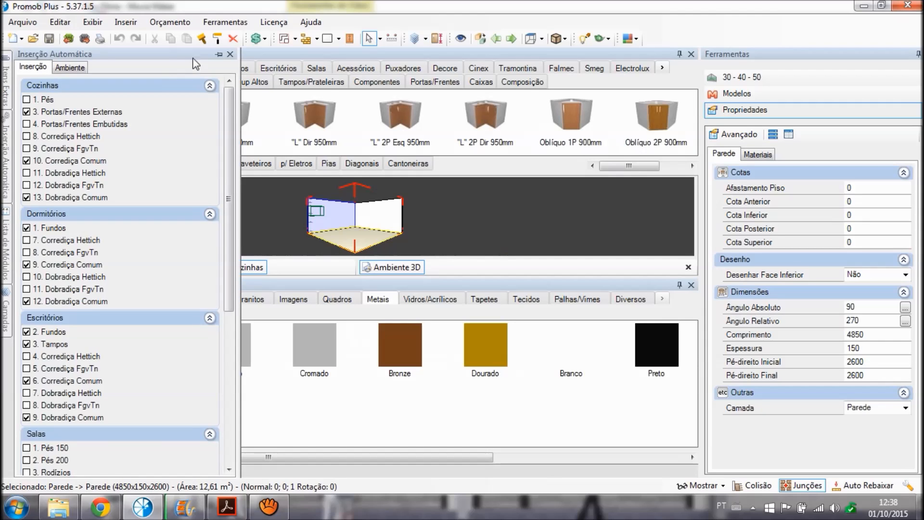
click(222, 54)
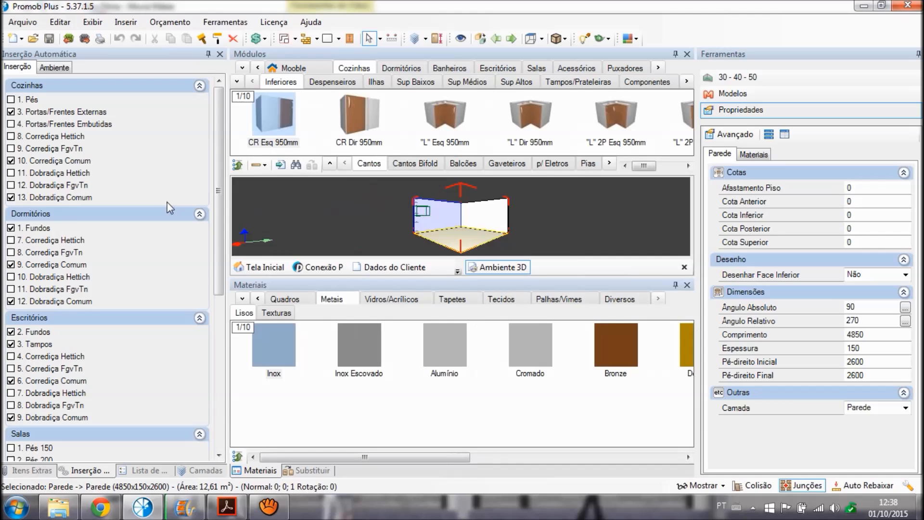
click(208, 54)
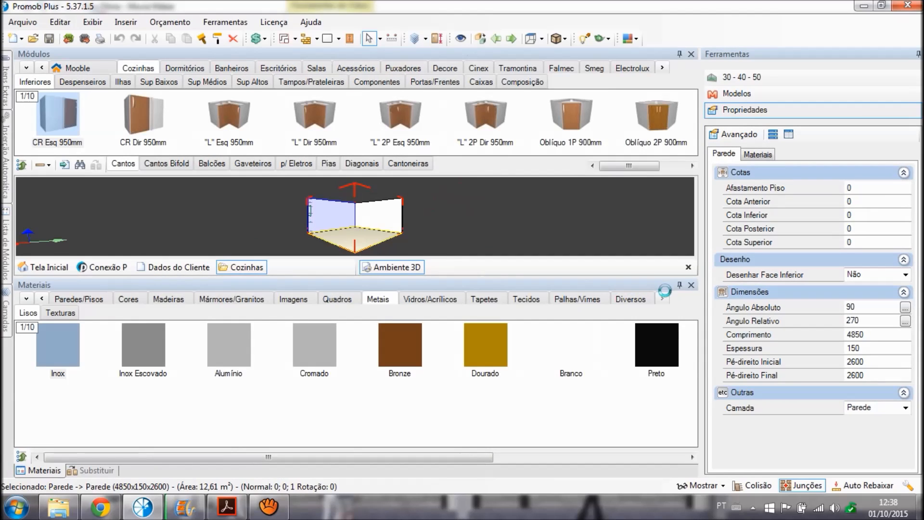
click(679, 285)
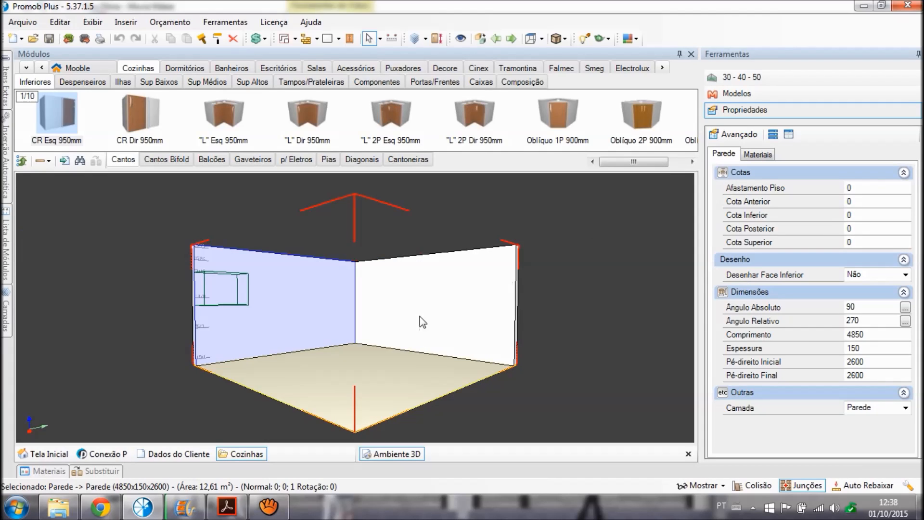
Turn the 3D view to face the room's left wall head-on.
double_click(289, 293)
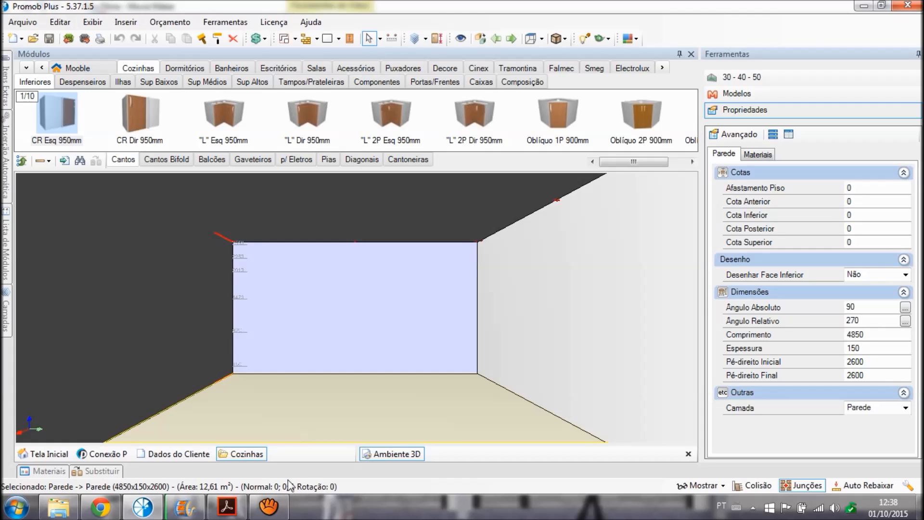
click(268, 506)
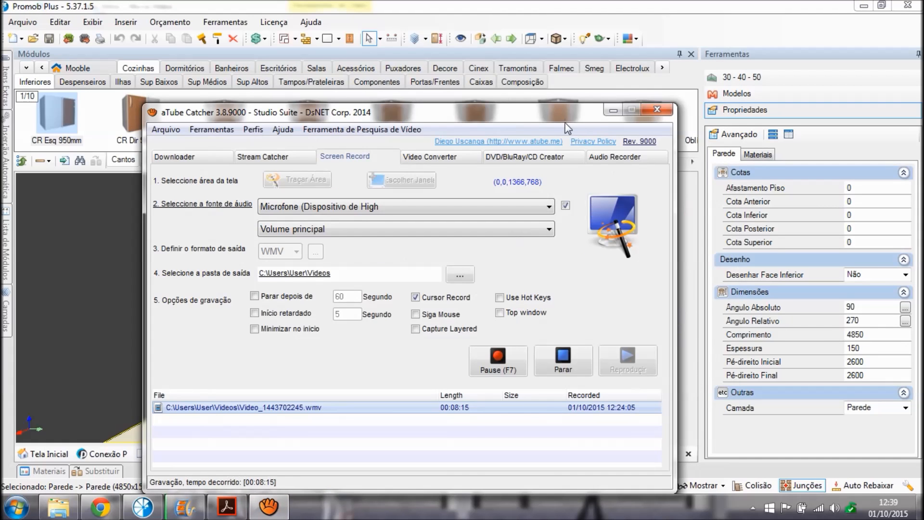
click(609, 112)
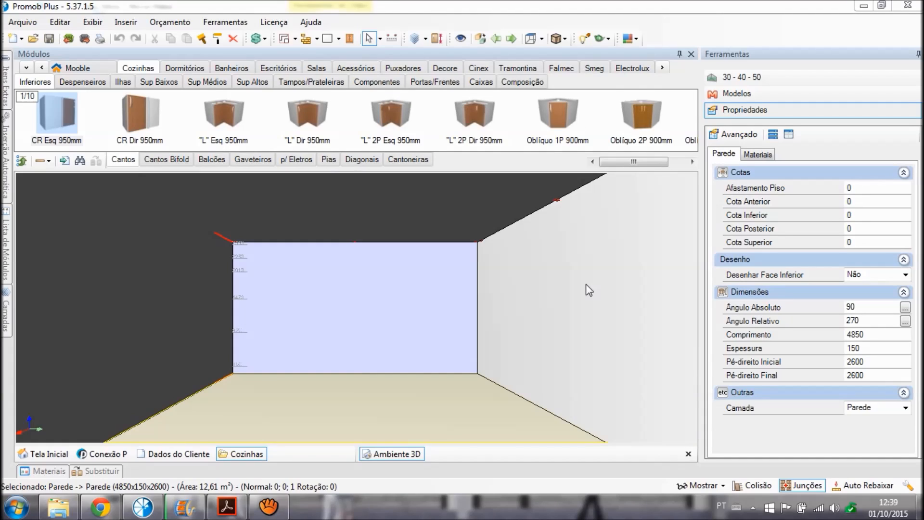
Turn the 3D view to face the room's two adjoining walls head-on, alternating from one to the other.
click(586, 284)
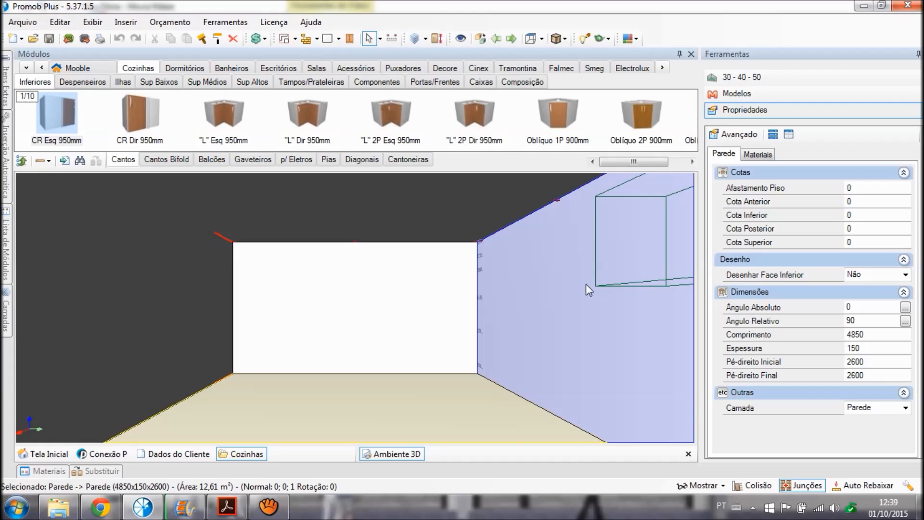
double_click(520, 308)
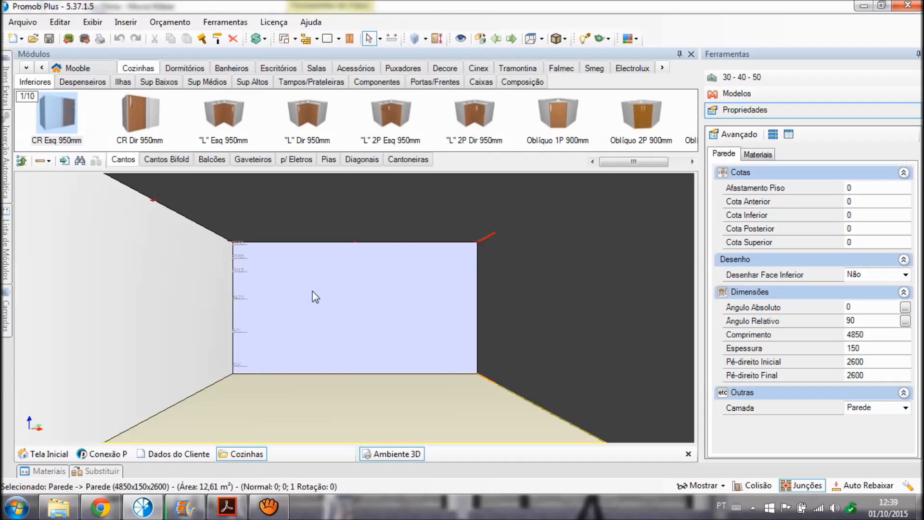
click(169, 315)
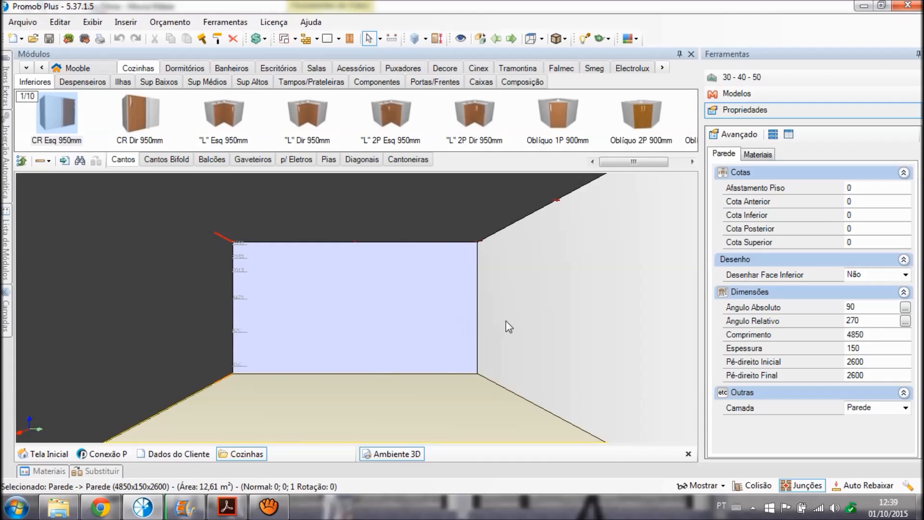
click(506, 322)
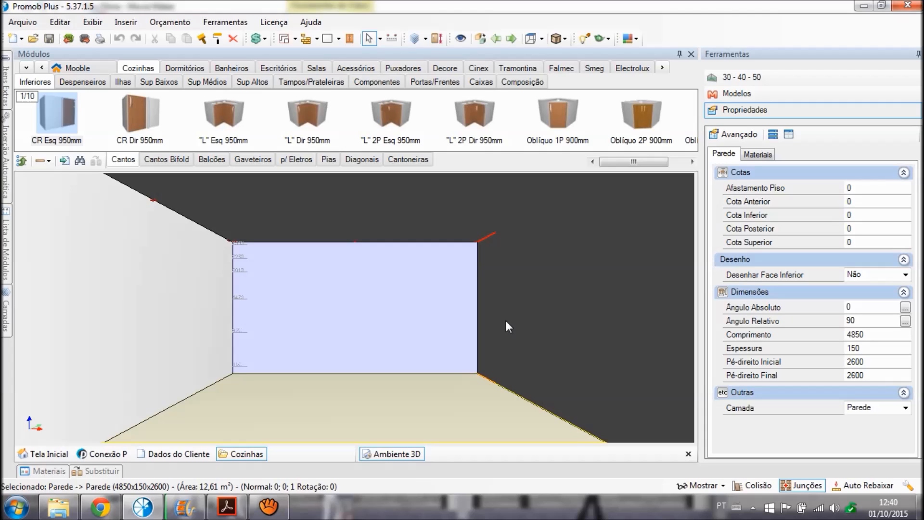
View the room's floor from directly above, and turn back to face the 4850 mm wall at absolute angle 0 head-on.
click(434, 406)
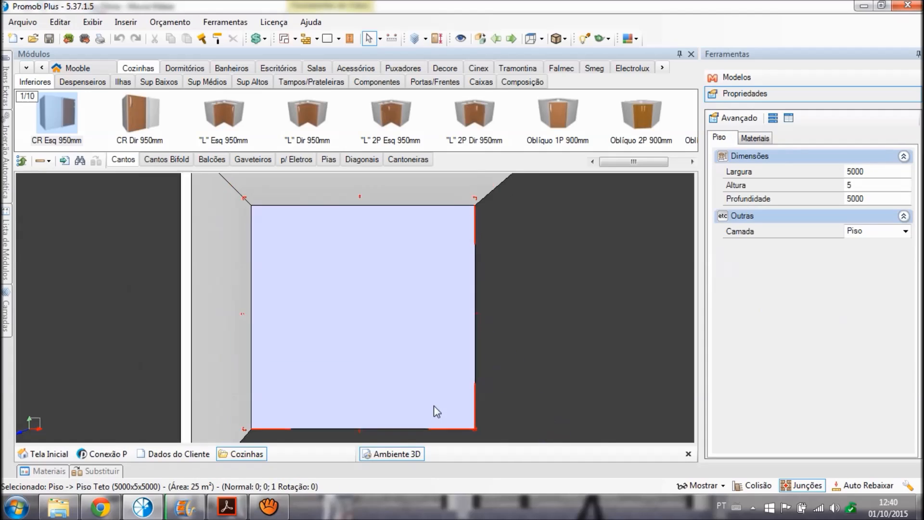
scroll(437, 412, up, 1)
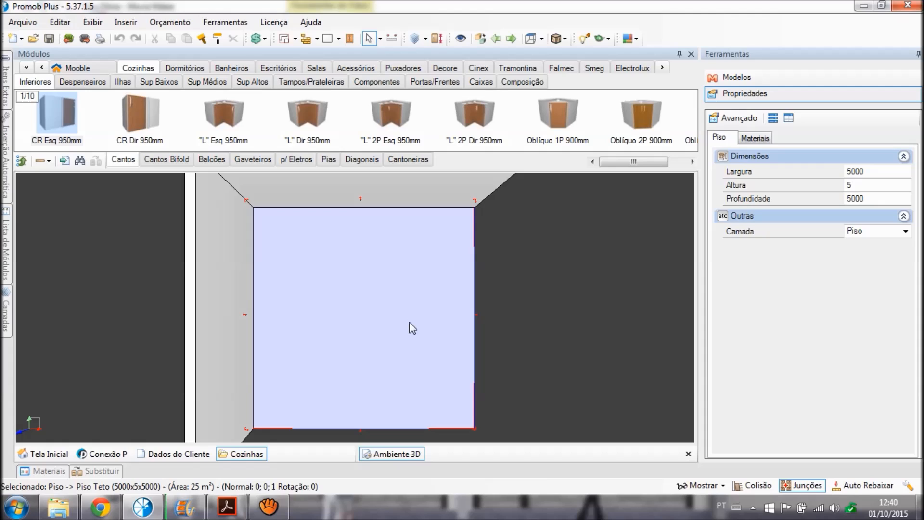
click(427, 197)
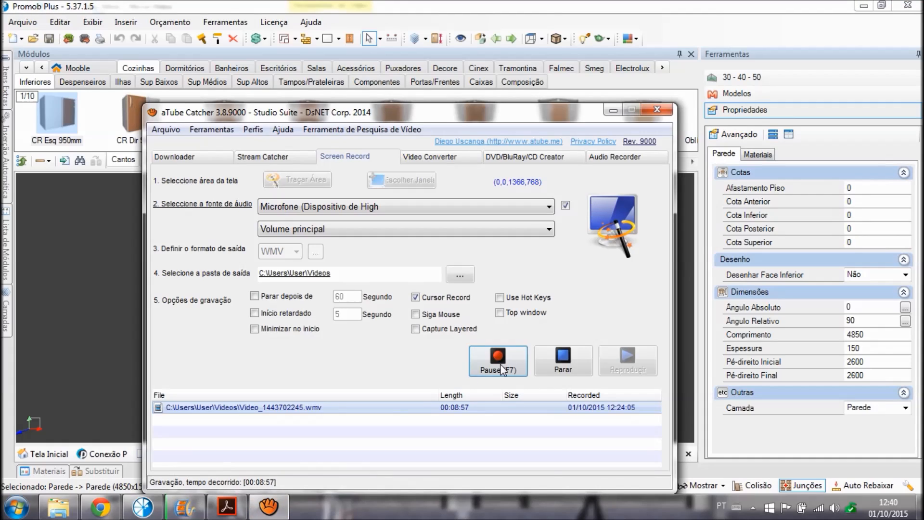
click(614, 108)
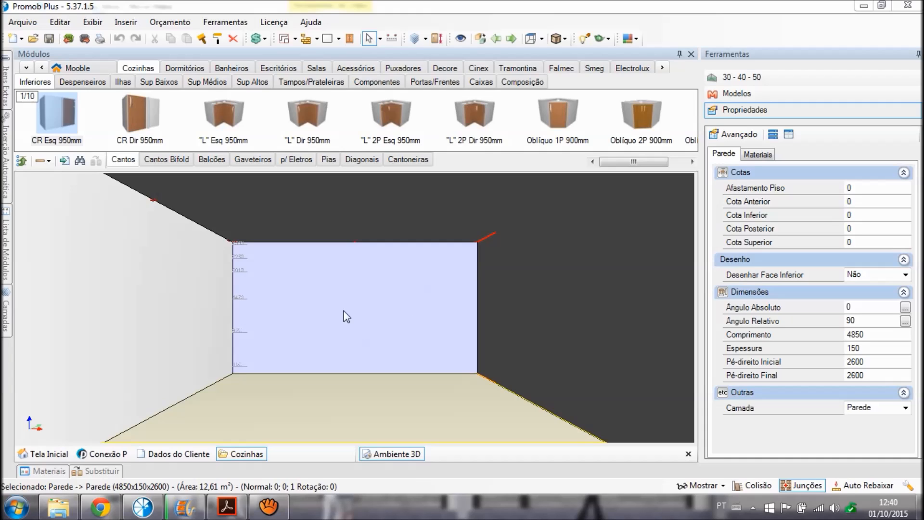
Show the room in the predefined Planta view, in the Esquerda view, and in Planta again.
click(543, 39)
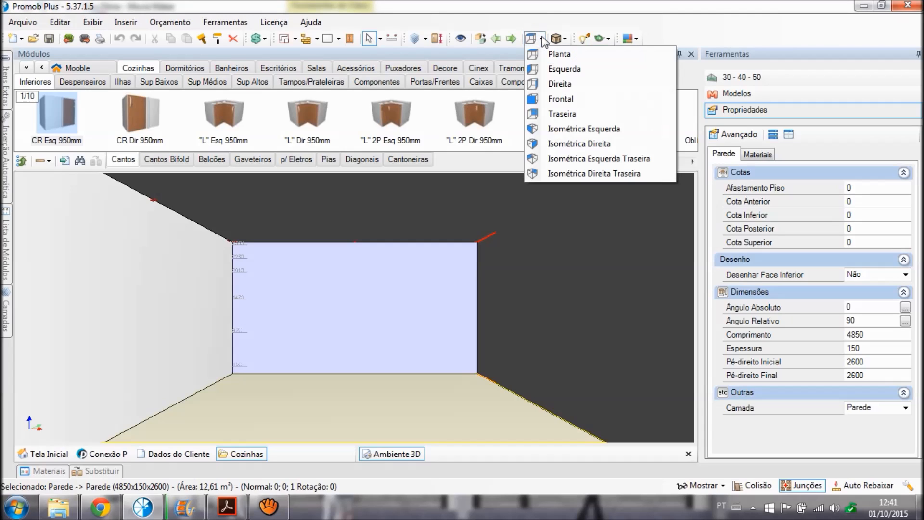
click(559, 55)
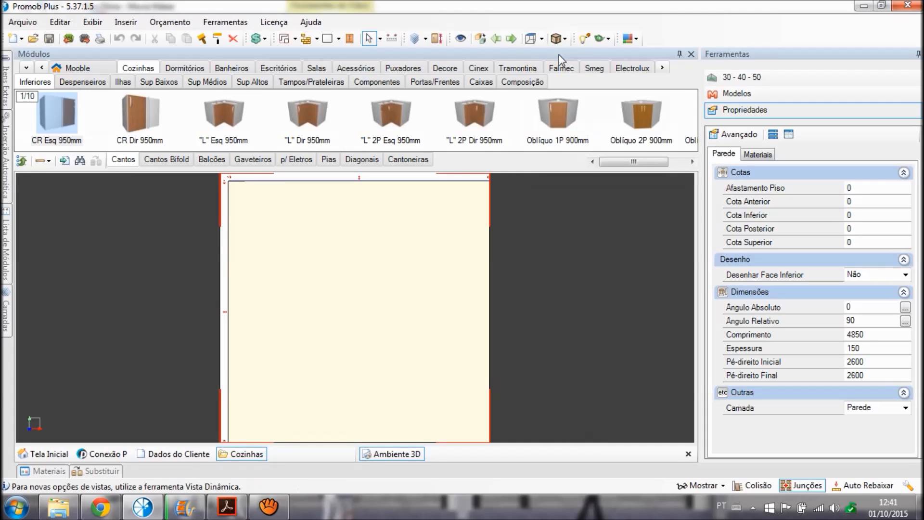
click(542, 39)
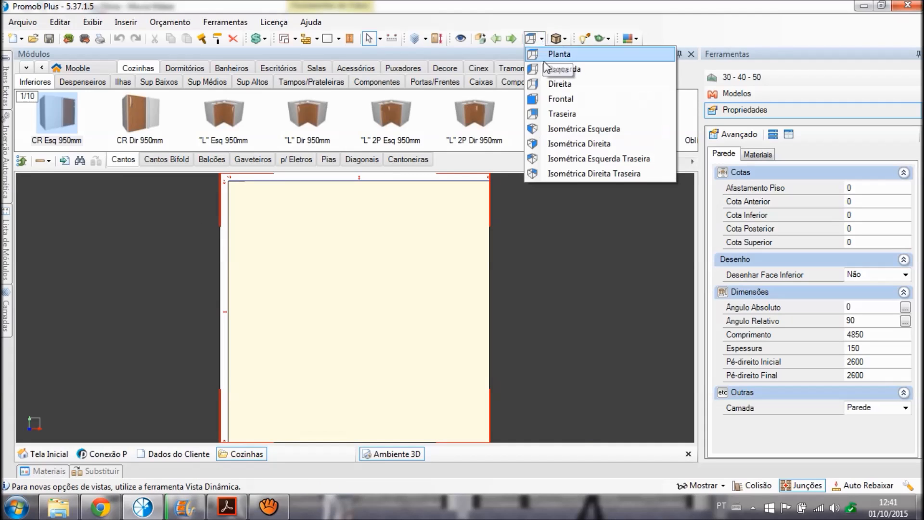
click(564, 70)
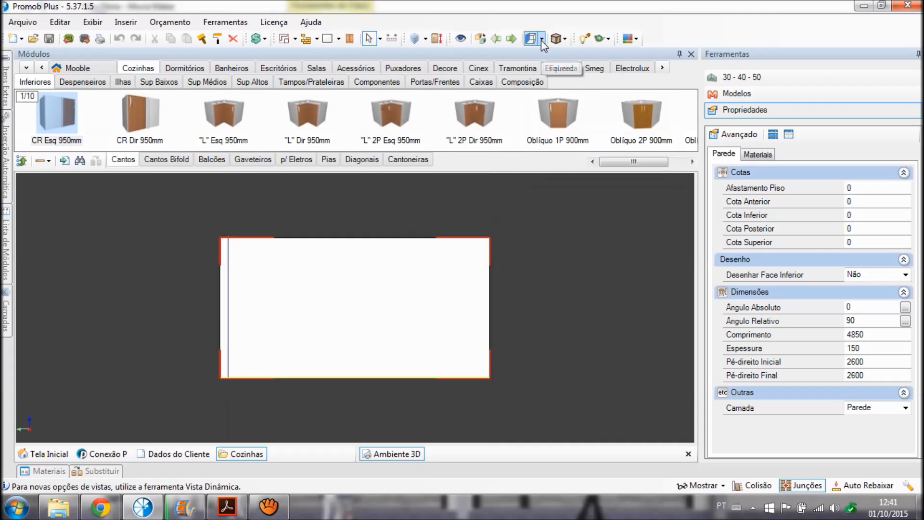
click(541, 40)
click(545, 53)
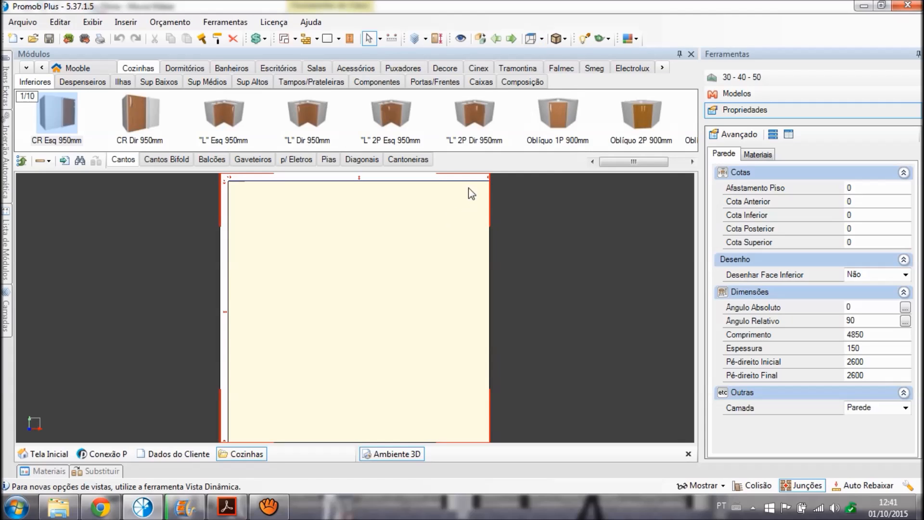
click(222, 240)
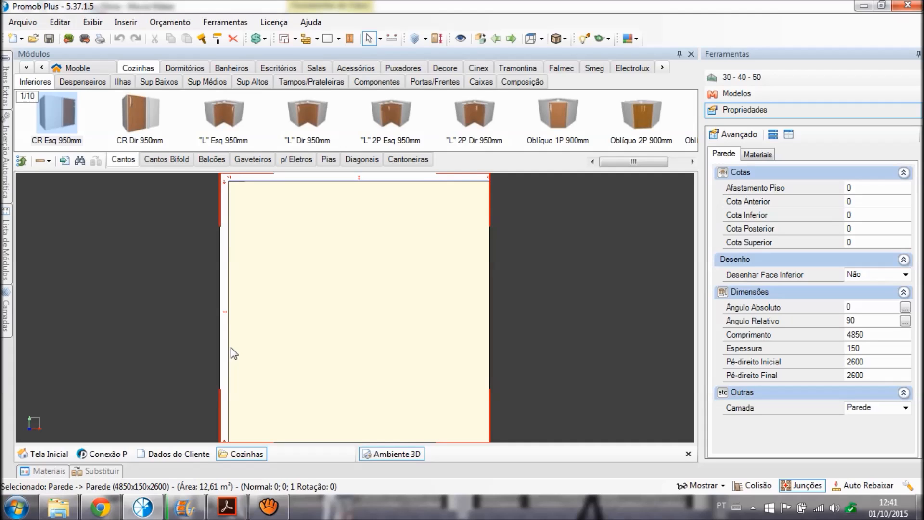
Compare the plan view with and without perspective, leaving perspective on.
click(478, 39)
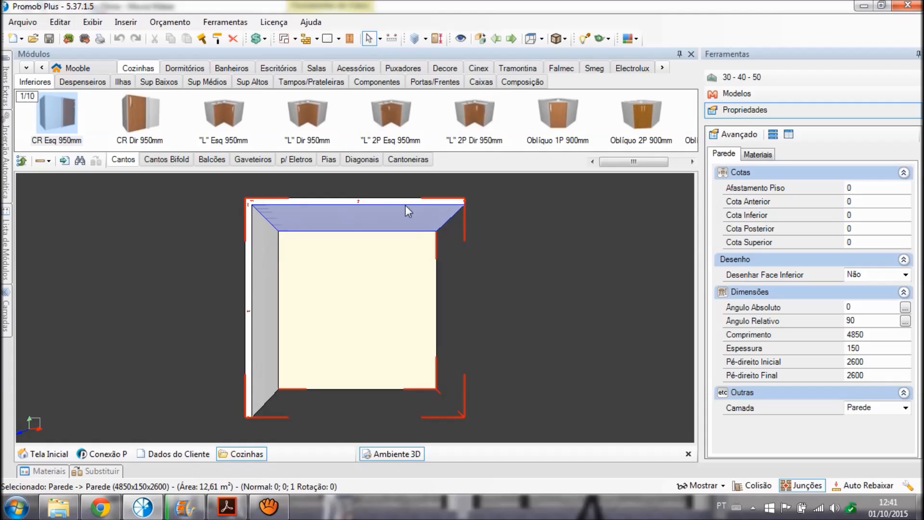
click(480, 43)
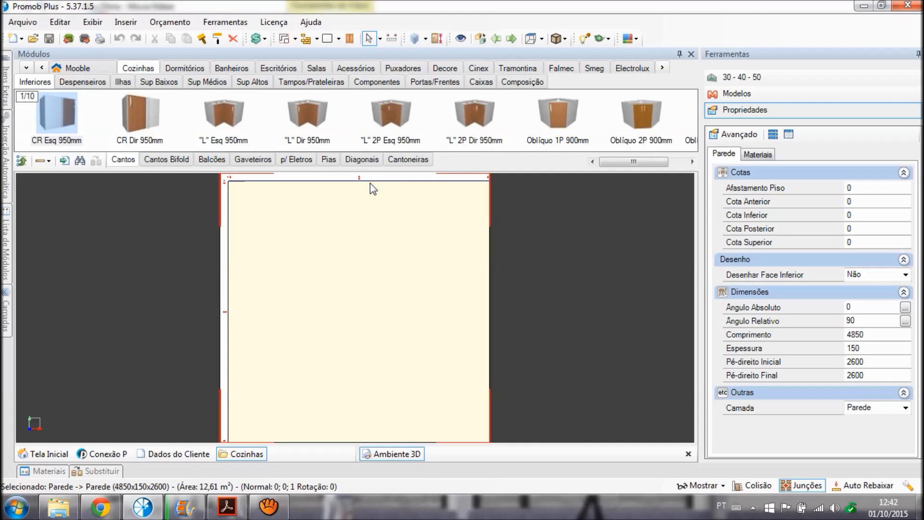
click(481, 39)
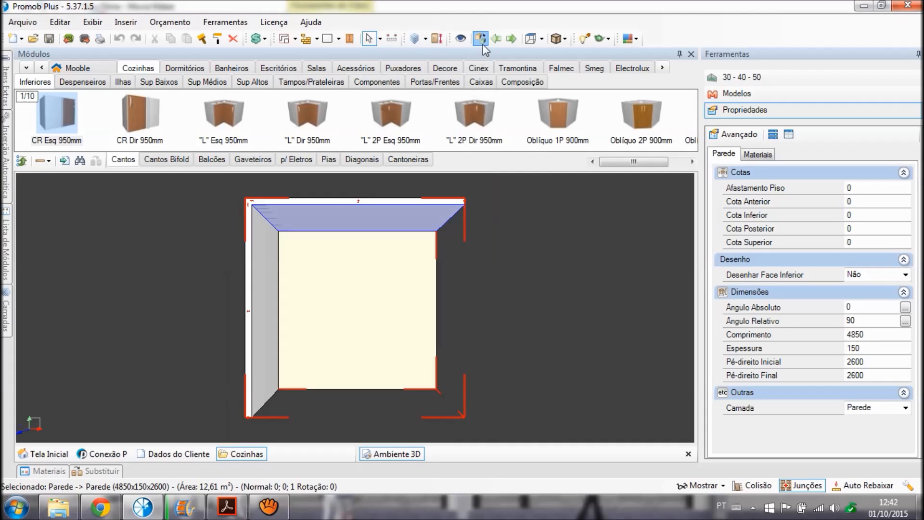
Insert a 2P 800mm base cabinet from the Balcões category into the corner where the two walls meet.
click(212, 160)
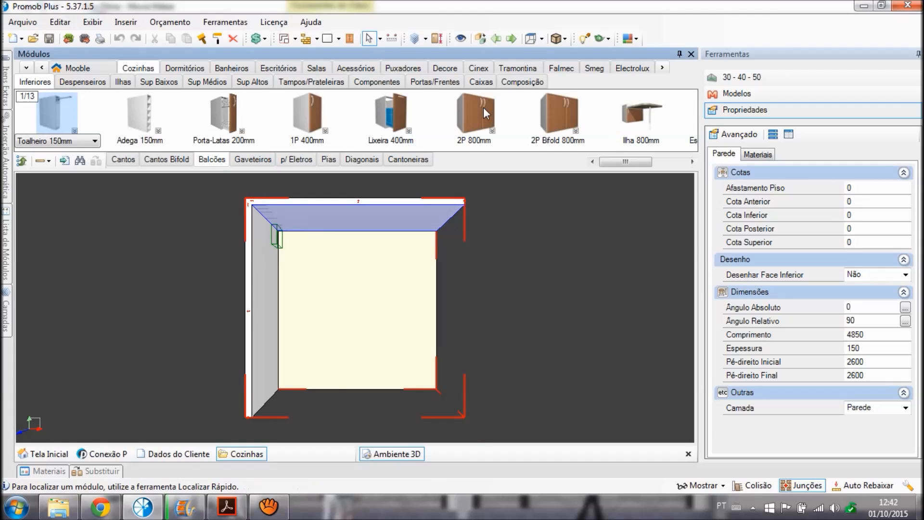
click(484, 110)
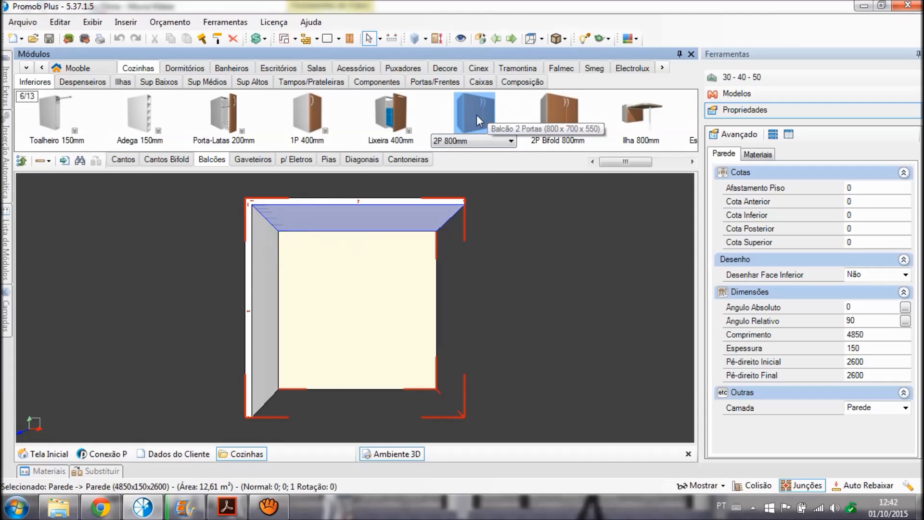
drag(477, 114, 314, 286)
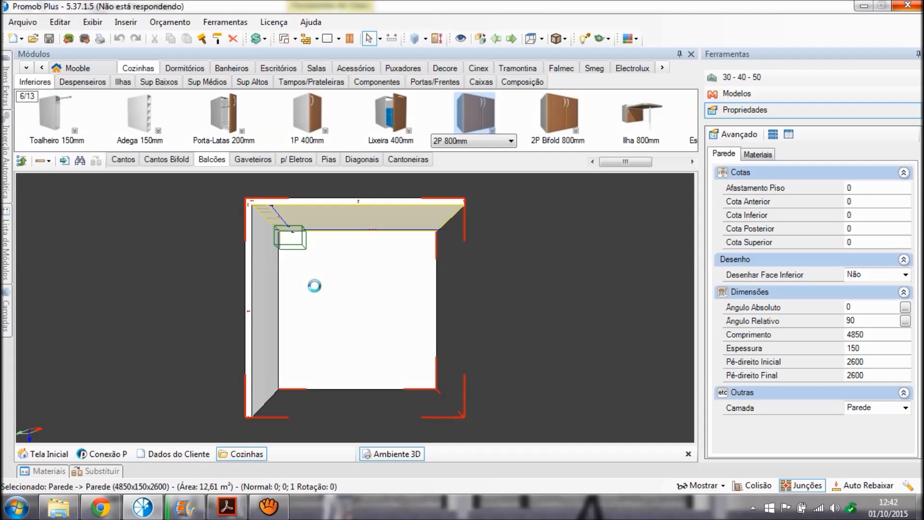
click(269, 507)
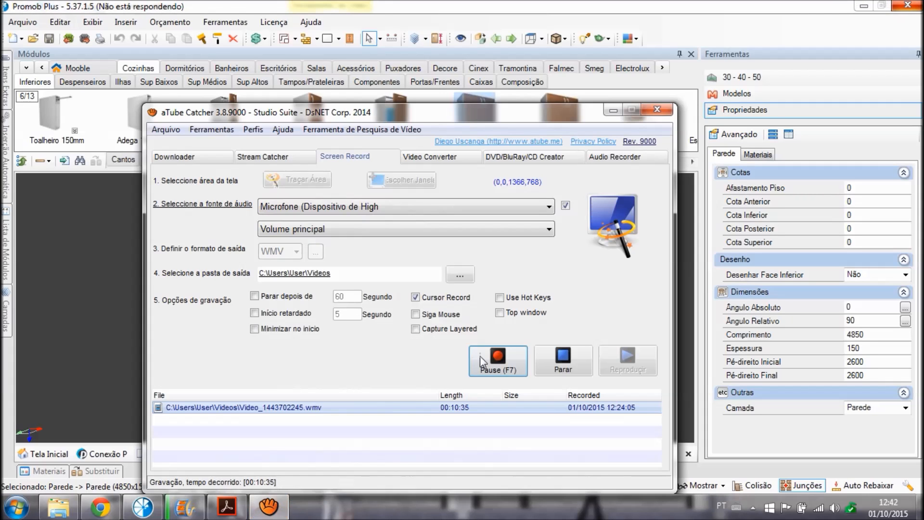
click(612, 113)
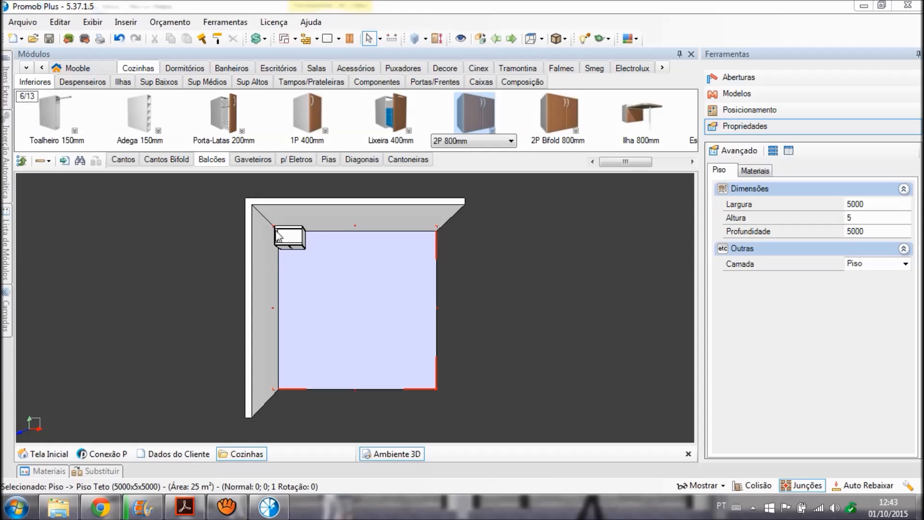
Turn the view to face the wall behind the inserted two-door cabinet head-on.
click(311, 217)
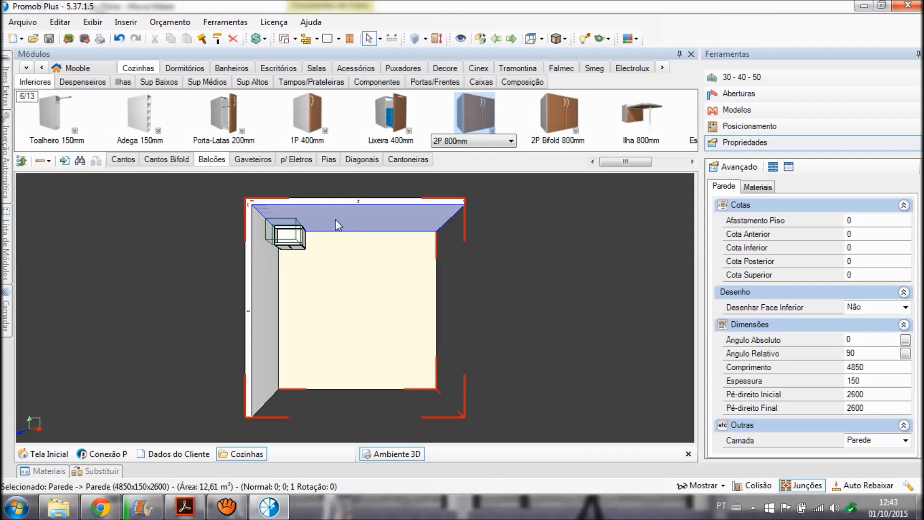
key(Up)
middle_drag(340, 219, 301, 464)
scroll(234, 376, up, 1)
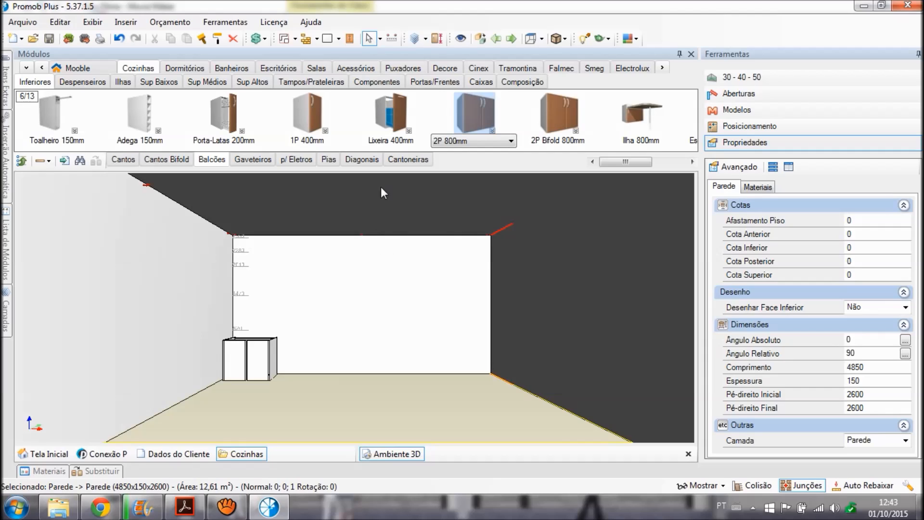
With perspective off, use Calcular Distância to measure from the side wall to the 2P 800mm cabinet along X.
click(479, 38)
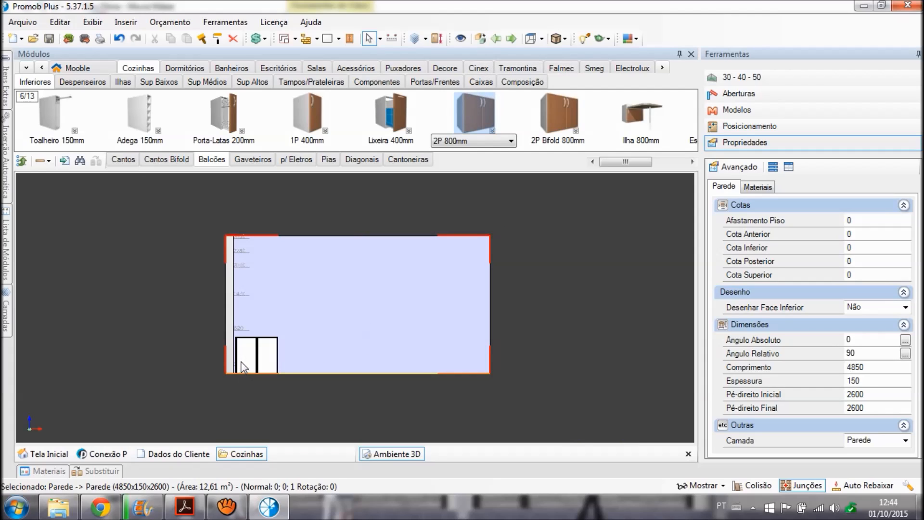
scroll(243, 369, up, 1)
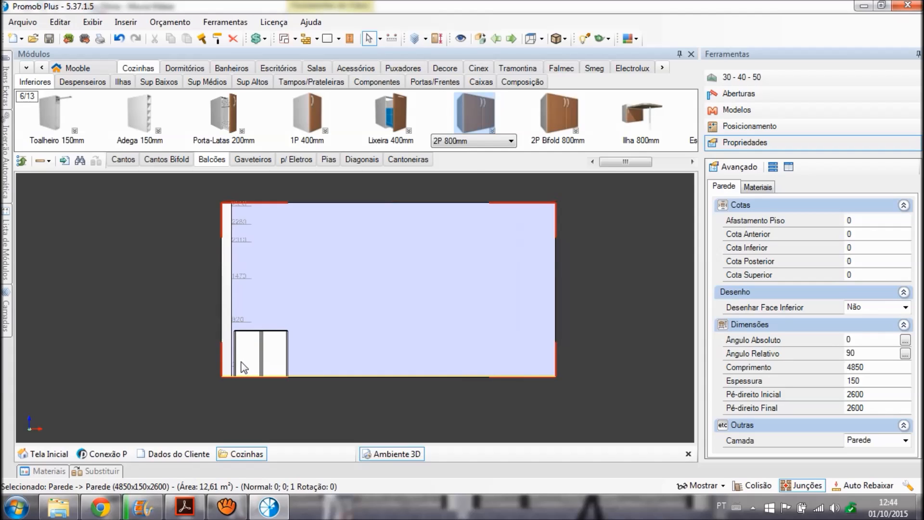
scroll(243, 368, up, 4)
scroll(244, 369, up, 1)
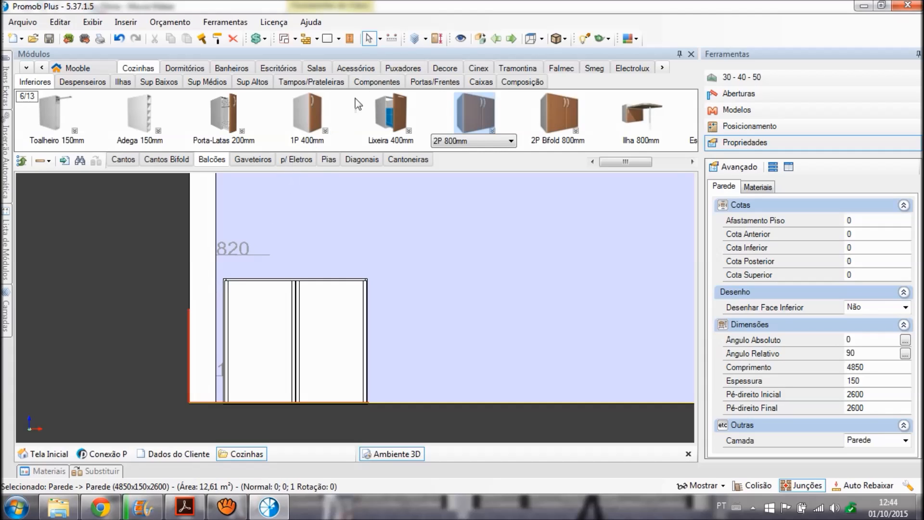
click(388, 39)
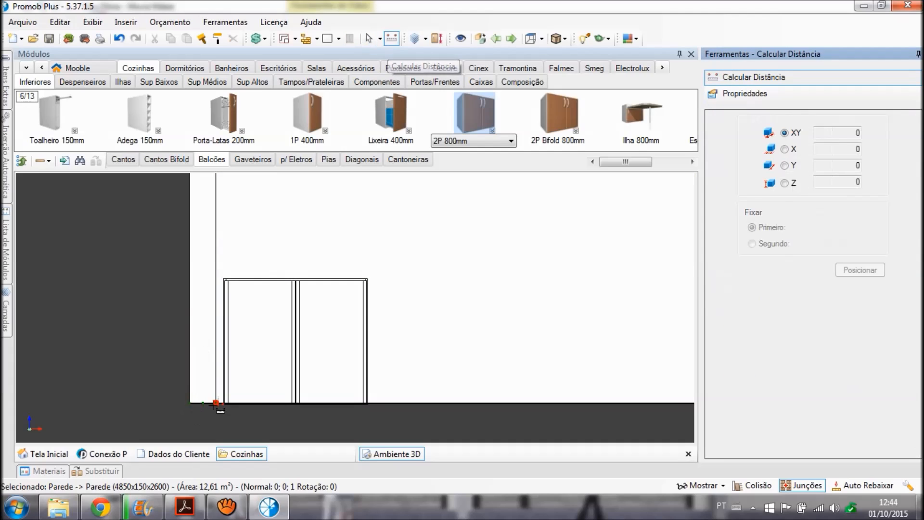
click(220, 406)
click(224, 405)
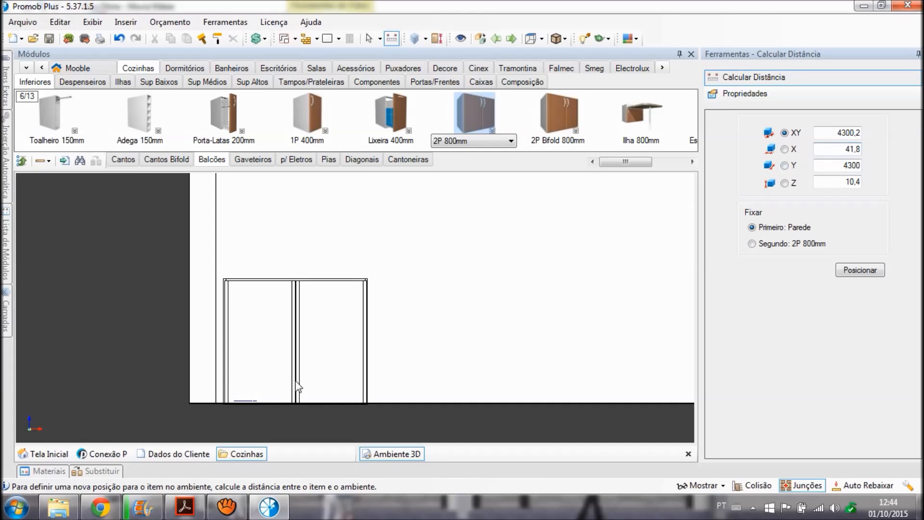
click(785, 149)
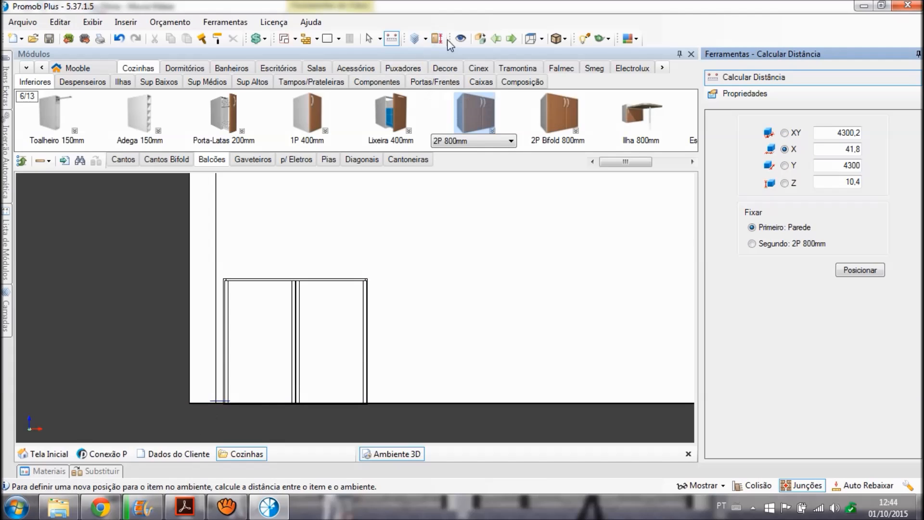
Restore perspective, leave distance measuring, and view the room's floor from above.
click(480, 39)
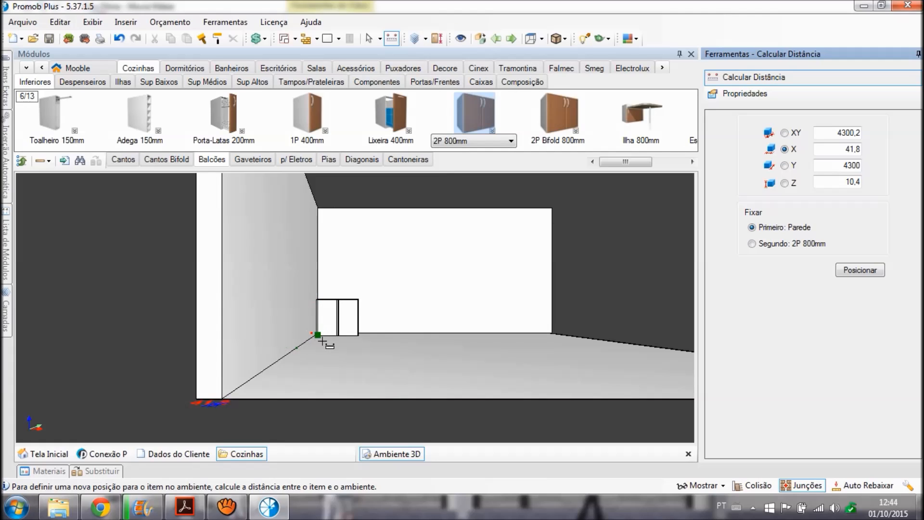
scroll(323, 338, up, 4)
scroll(322, 341, up, 2)
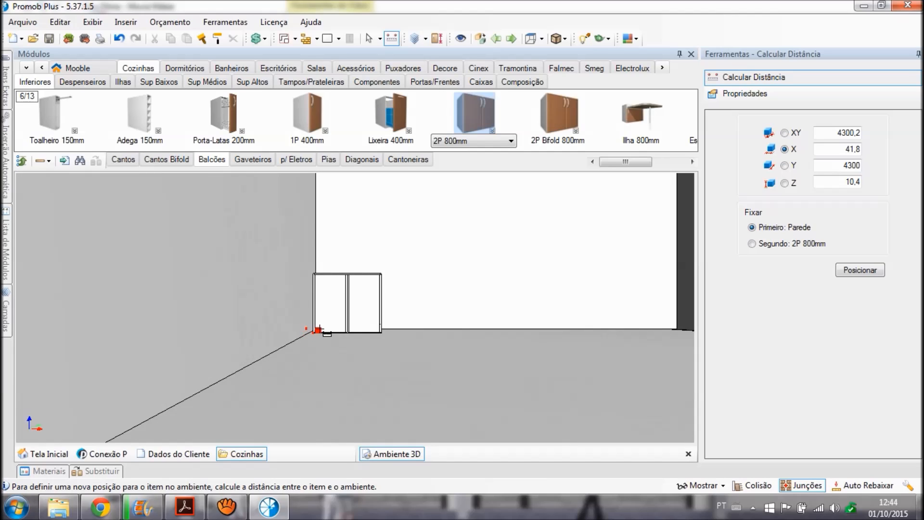
click(369, 38)
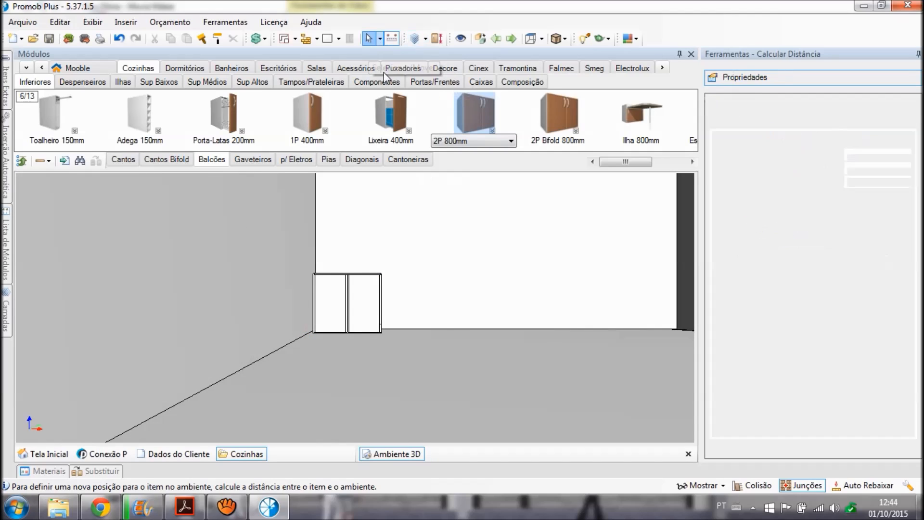
click(450, 374)
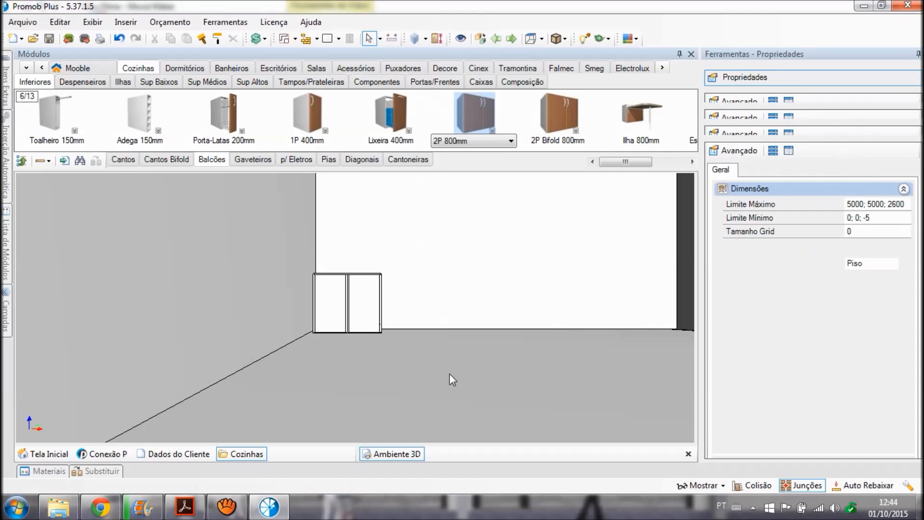
key(space)
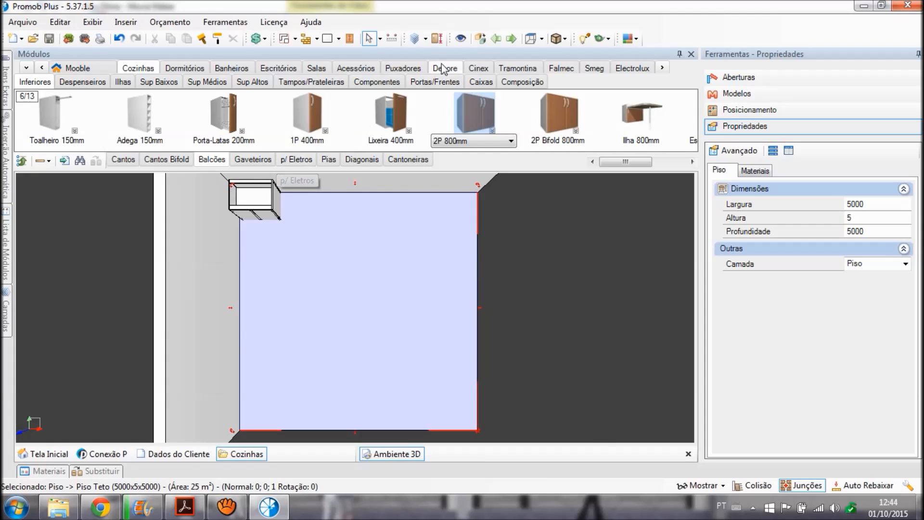
With perspective off in the top view, use Calcular Distância to measure from the side wall to the 2P 800mm cabinet along X.
click(480, 39)
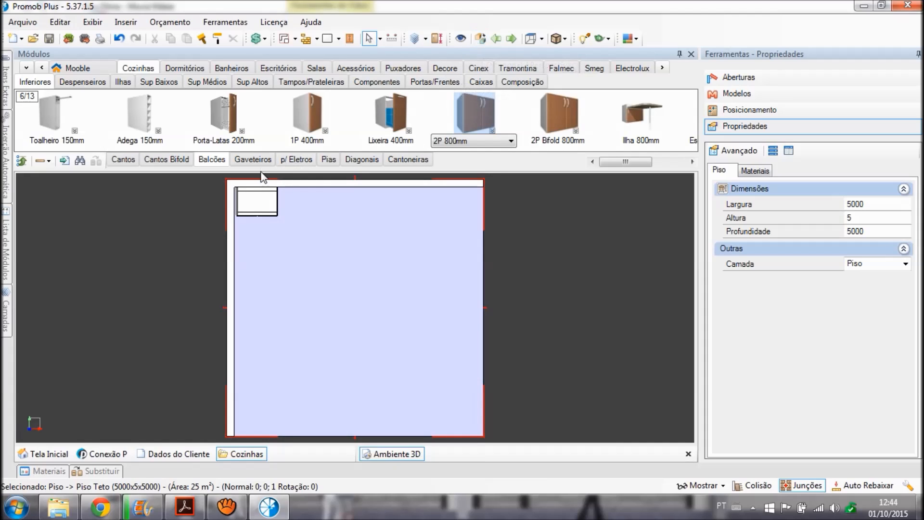
scroll(232, 197, up, 3)
scroll(232, 198, up, 1)
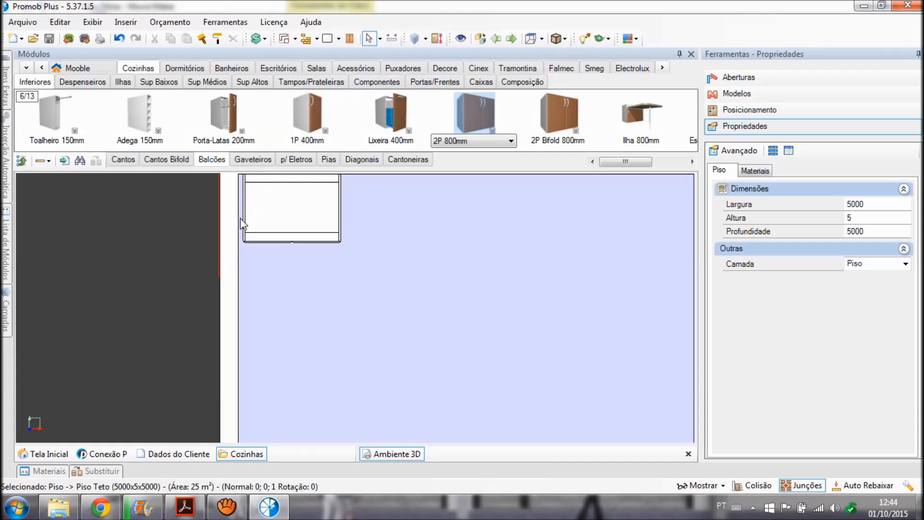
click(392, 39)
click(238, 176)
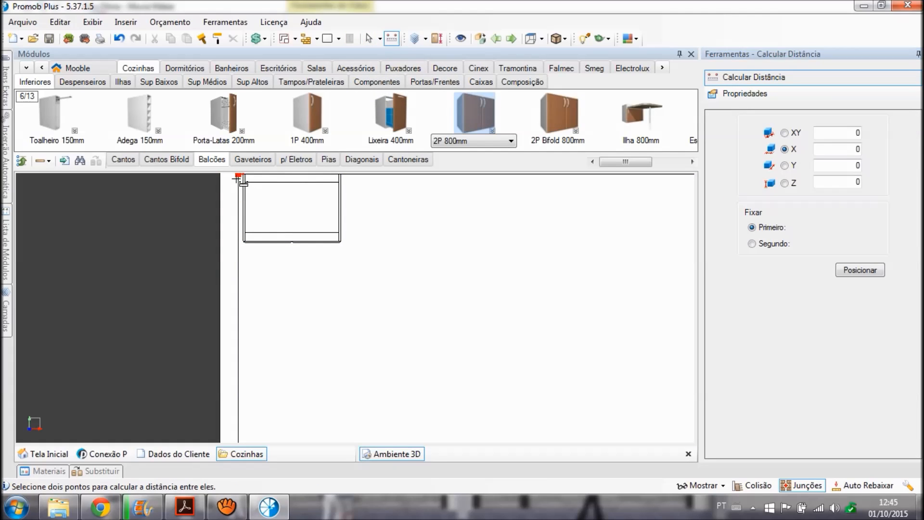
click(242, 176)
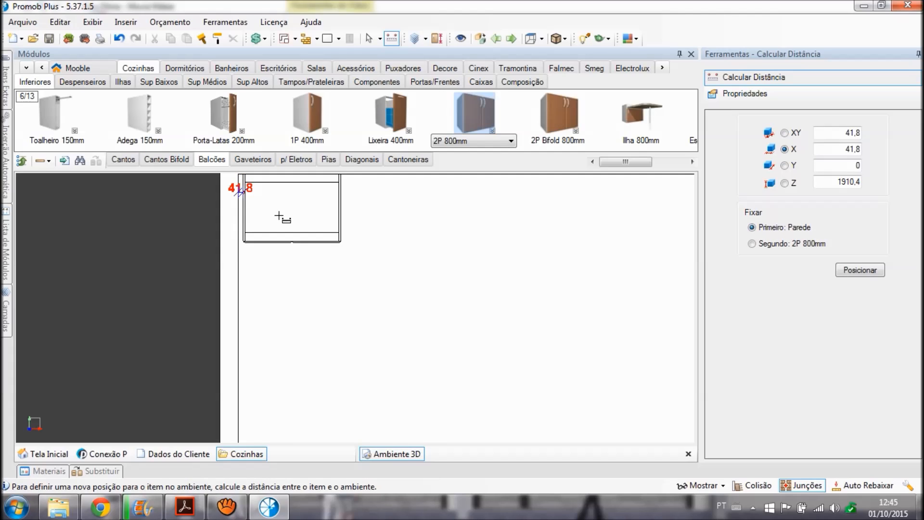
middle_drag(279, 216, 296, 247)
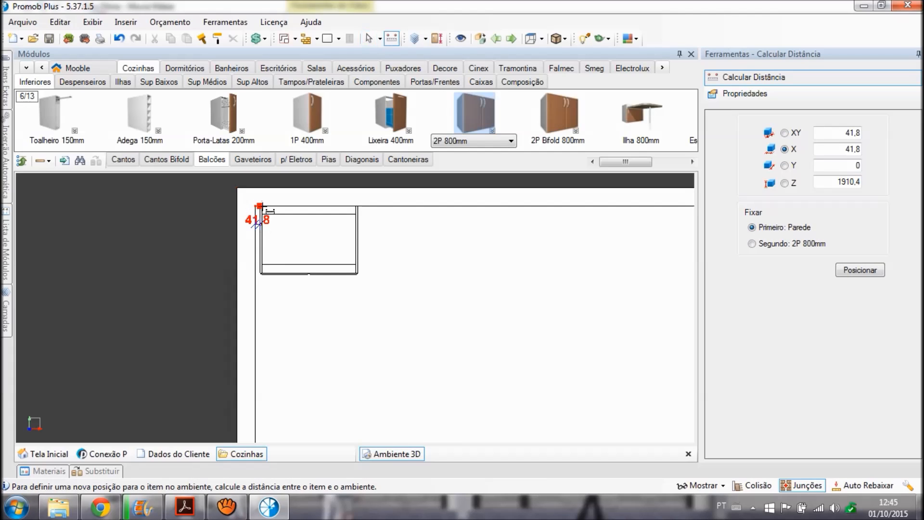
click(480, 39)
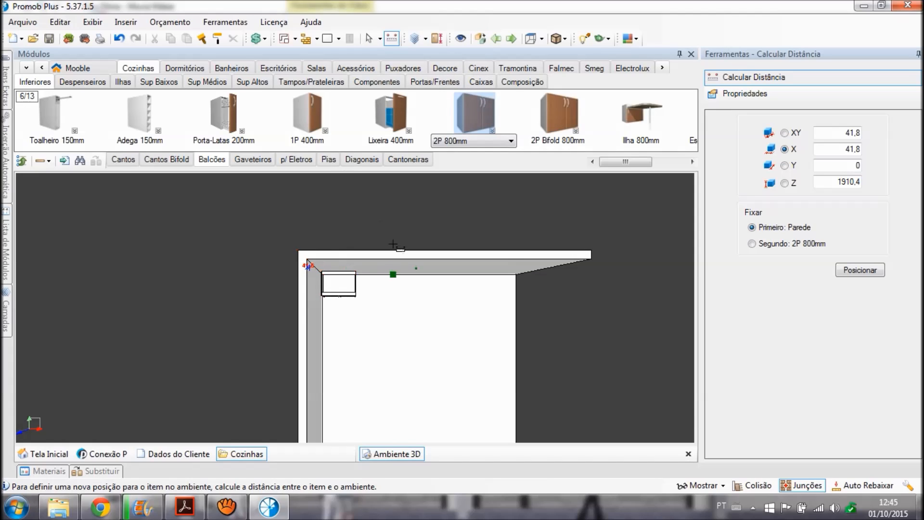
click(369, 39)
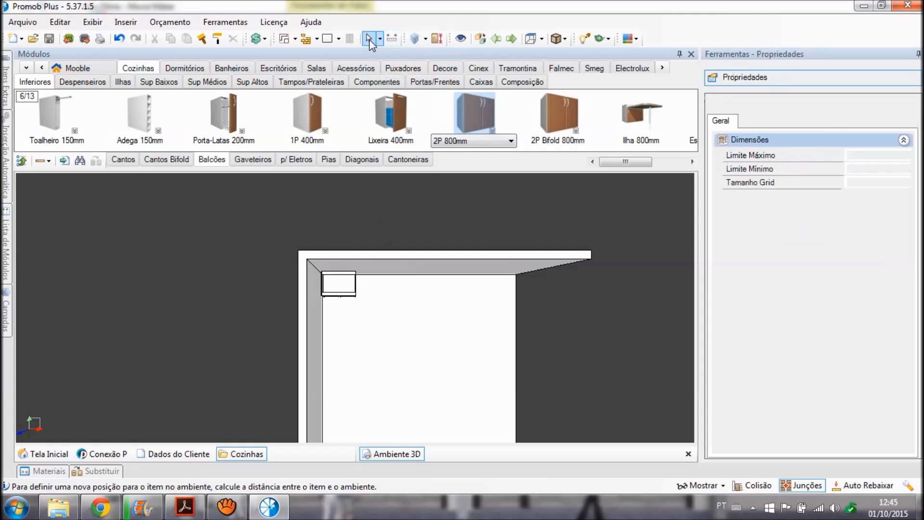
Delete the 2P 800mm base cabinet from the room corner.
click(339, 290)
right_click(340, 290)
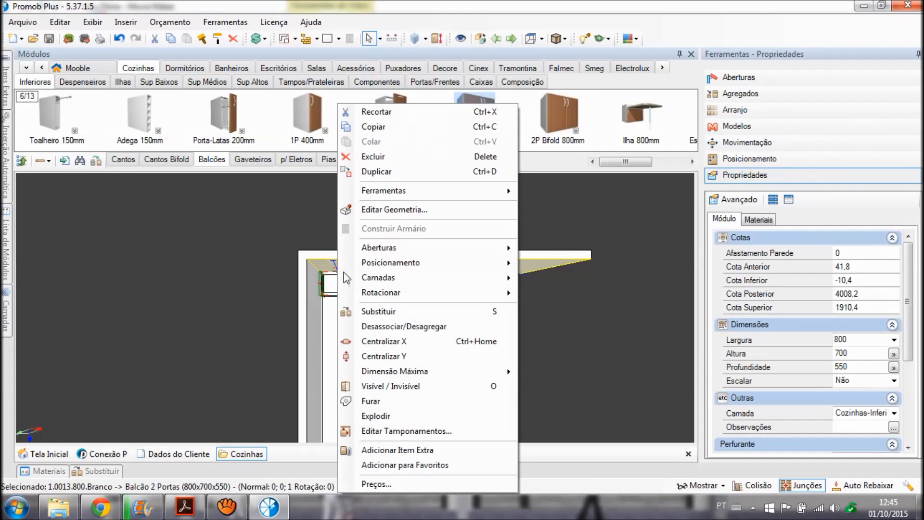
click(388, 157)
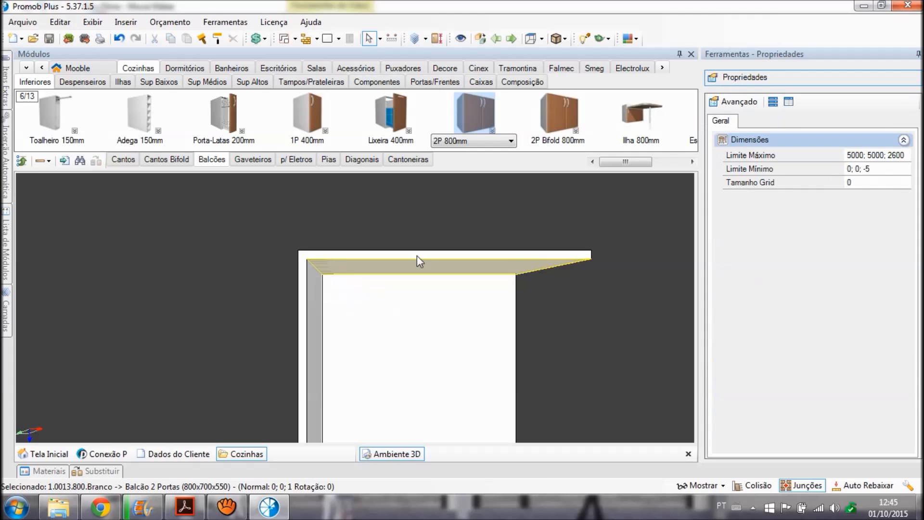
click(226, 507)
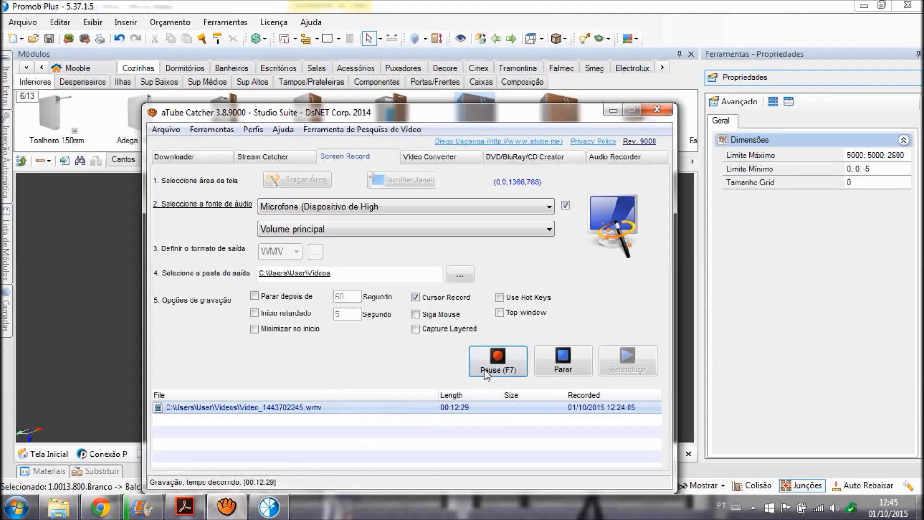
click(614, 111)
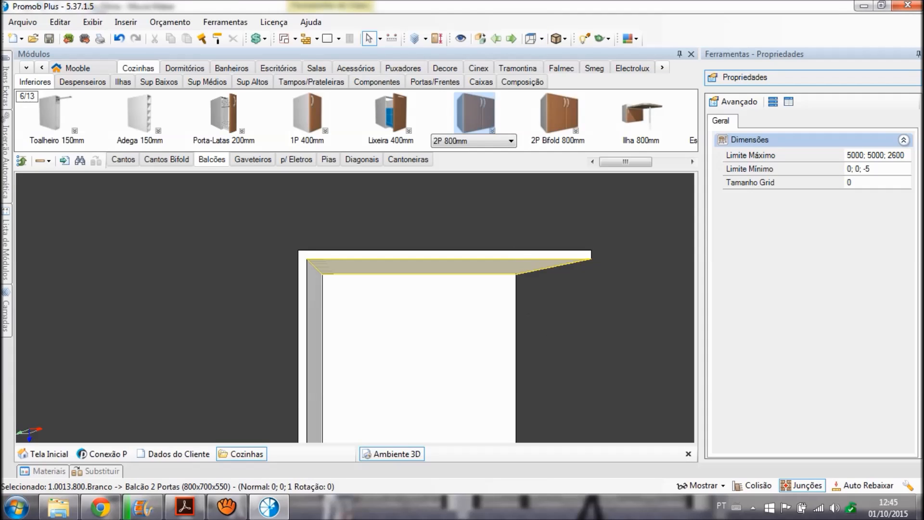
middle_drag(562, 339, 671, 505)
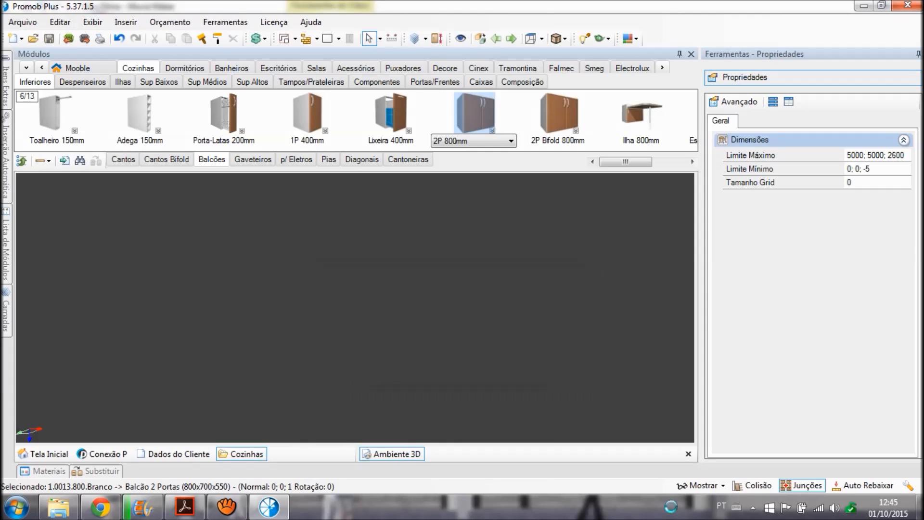
Show the empty room in the Planta view and switch perspective back on.
click(542, 39)
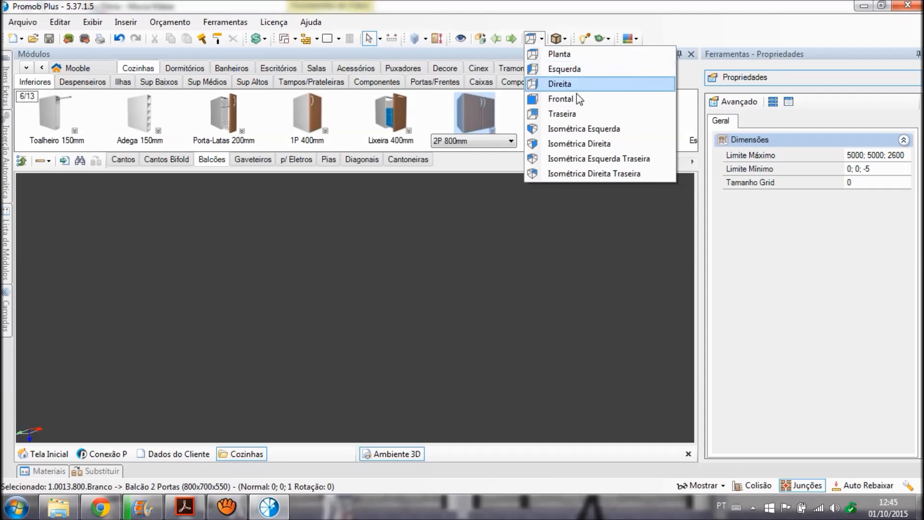
click(573, 56)
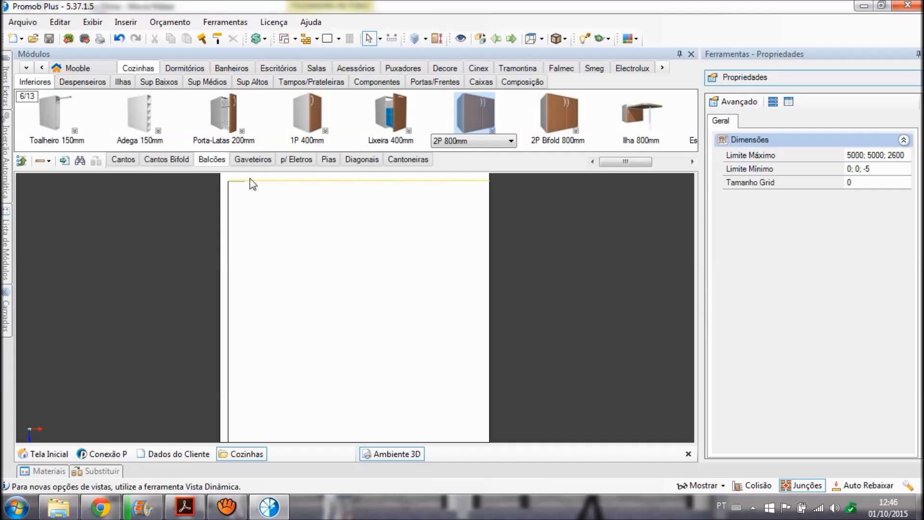
click(221, 375)
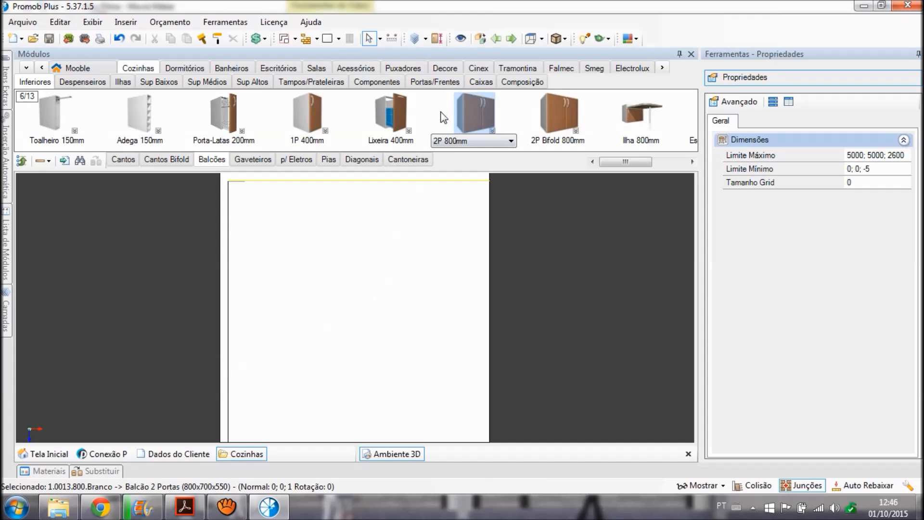
click(482, 41)
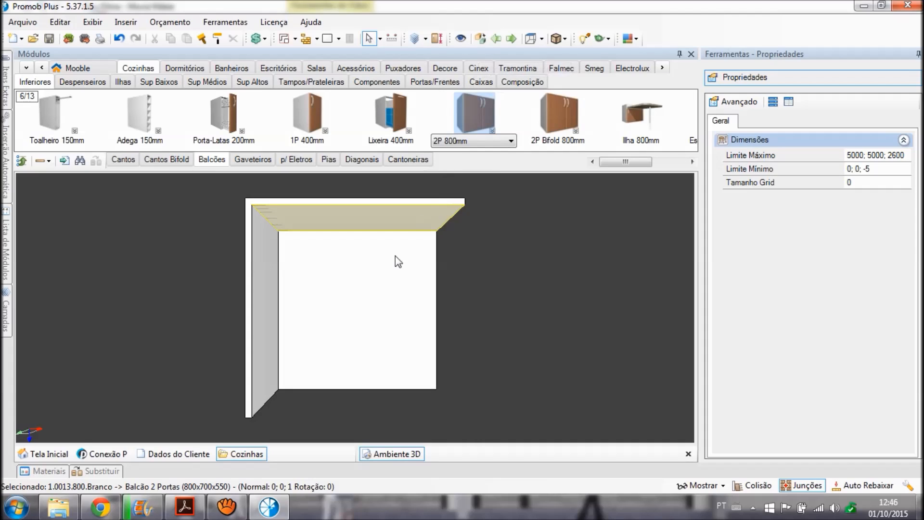
Go back through the previous views with Voltar Vista and forward again with Avançar Vista.
click(496, 40)
click(496, 40)
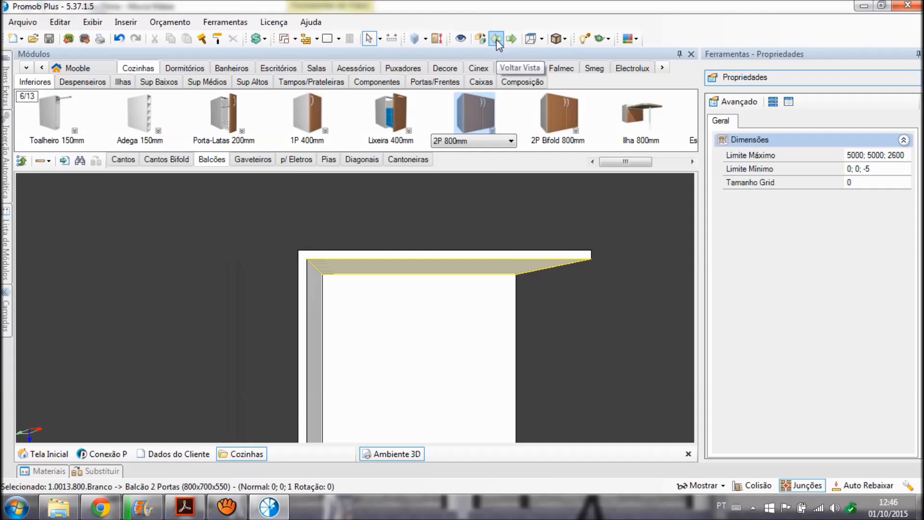
click(497, 40)
click(498, 41)
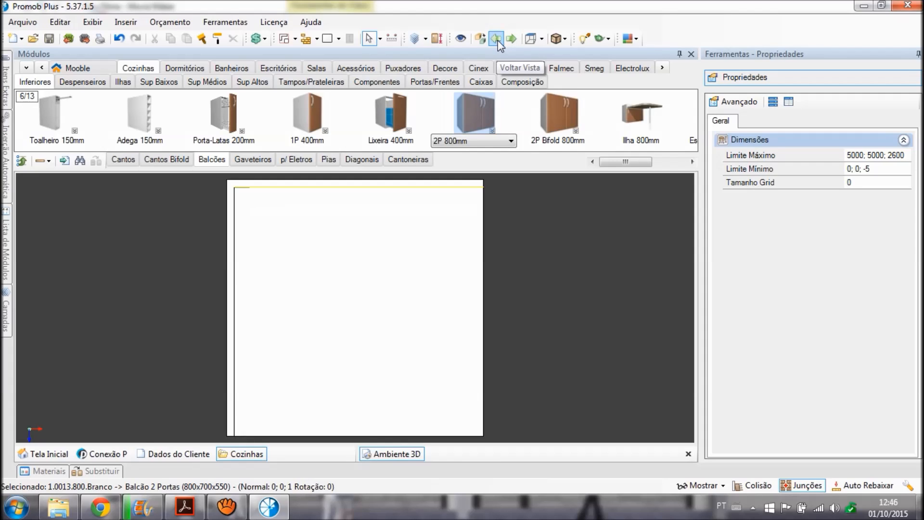
click(498, 41)
click(498, 40)
click(498, 40)
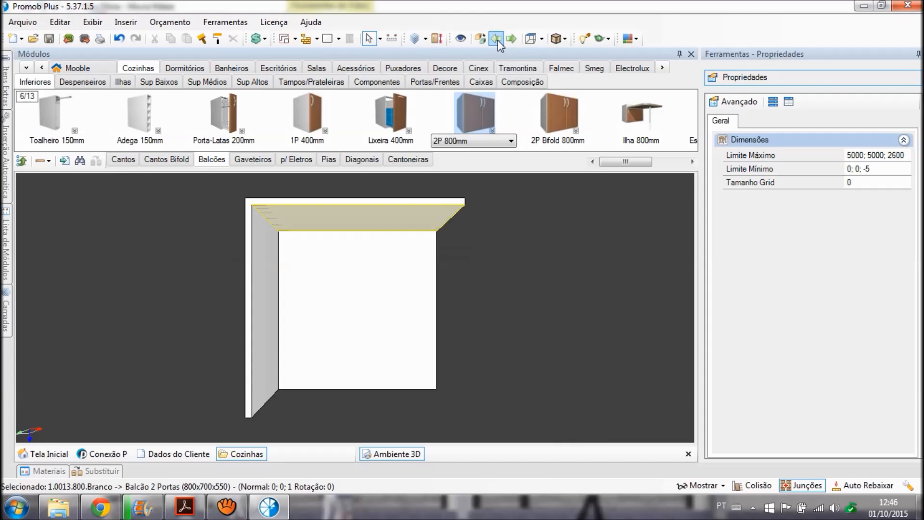
click(498, 41)
click(498, 40)
click(510, 40)
click(510, 39)
click(510, 40)
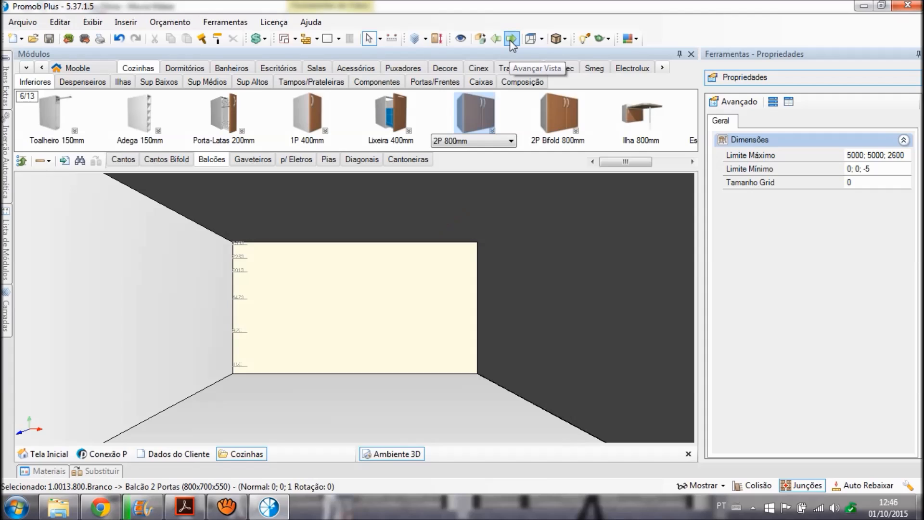
Apply the Planta view twice to compare the plan with and without perspective, and end with perspective on.
click(541, 39)
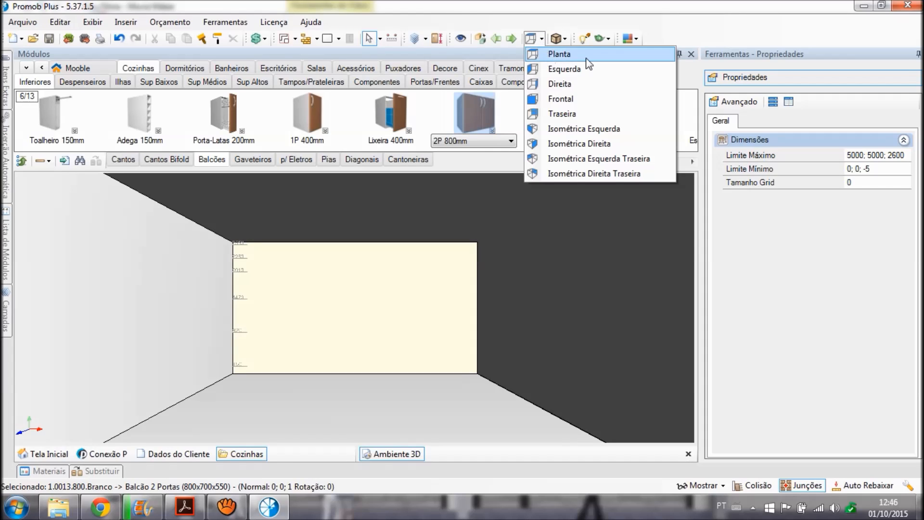
click(558, 55)
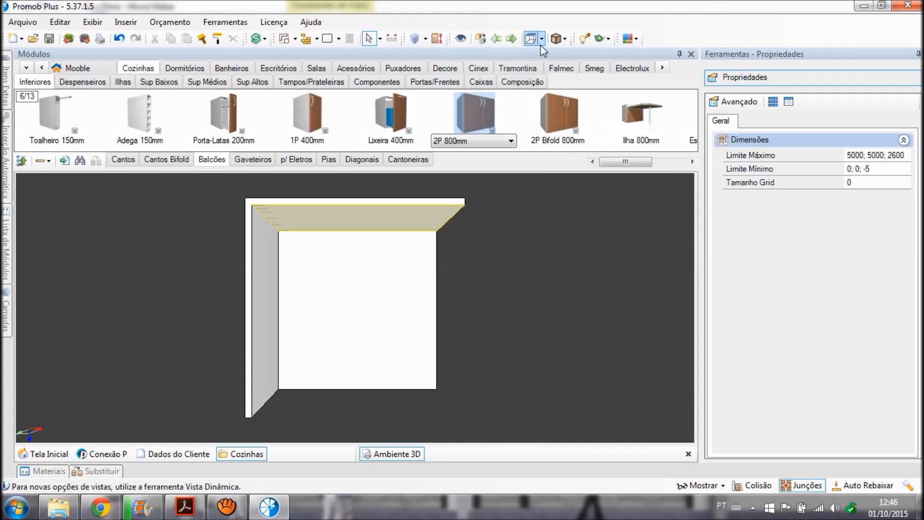
click(542, 39)
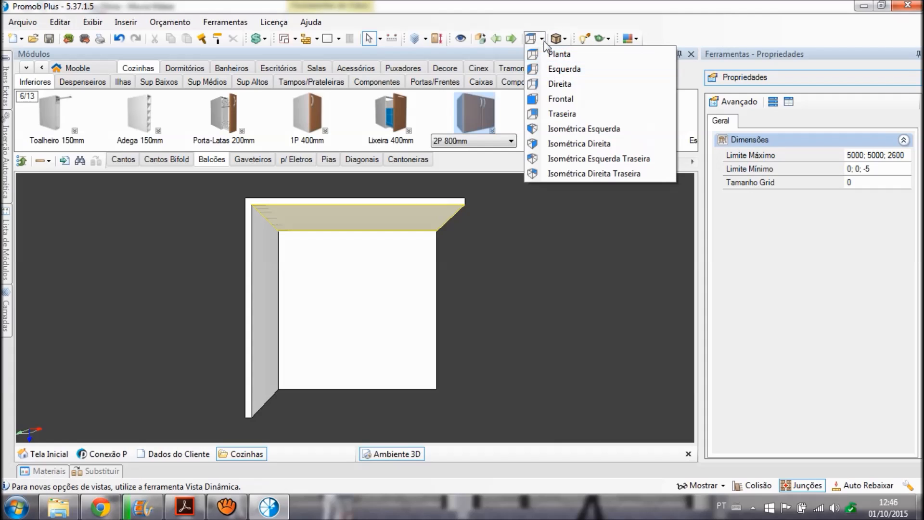
click(546, 54)
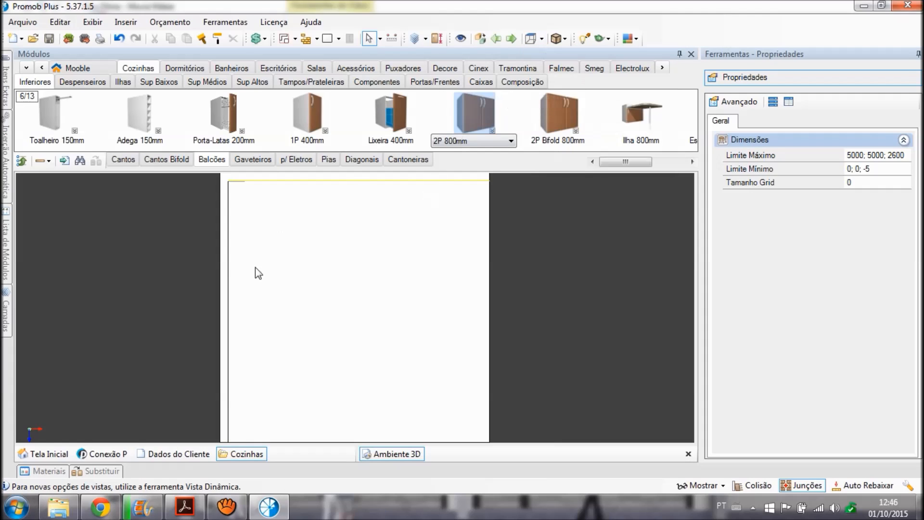
click(481, 40)
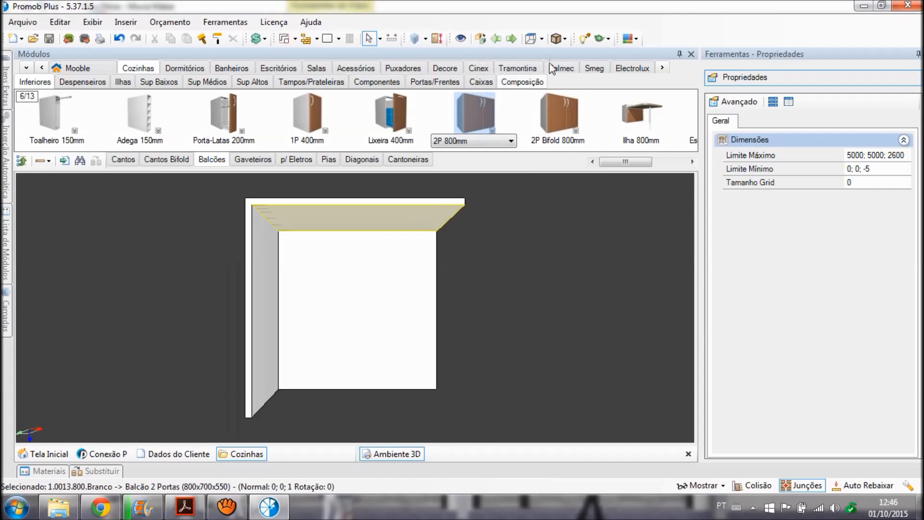
Show the room in the Esquerda, Direita, Frontal and Traseira views one after another.
click(542, 38)
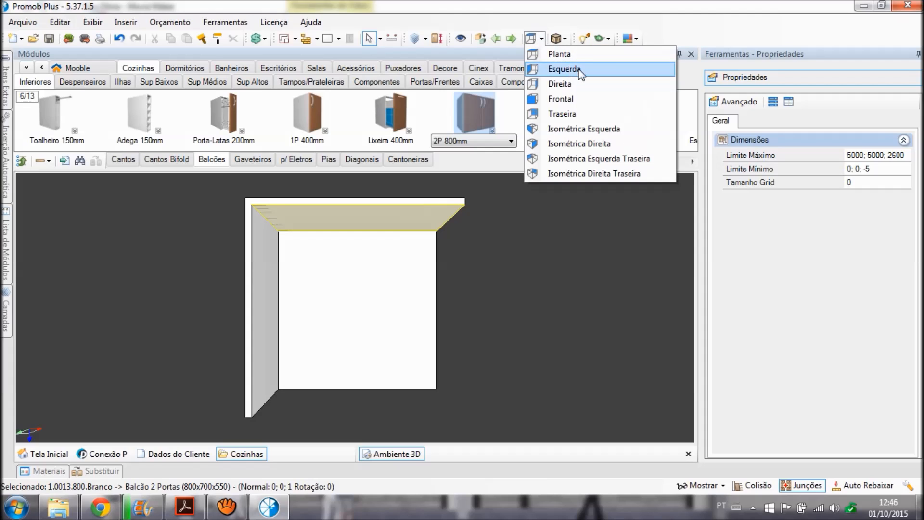
click(565, 69)
click(542, 38)
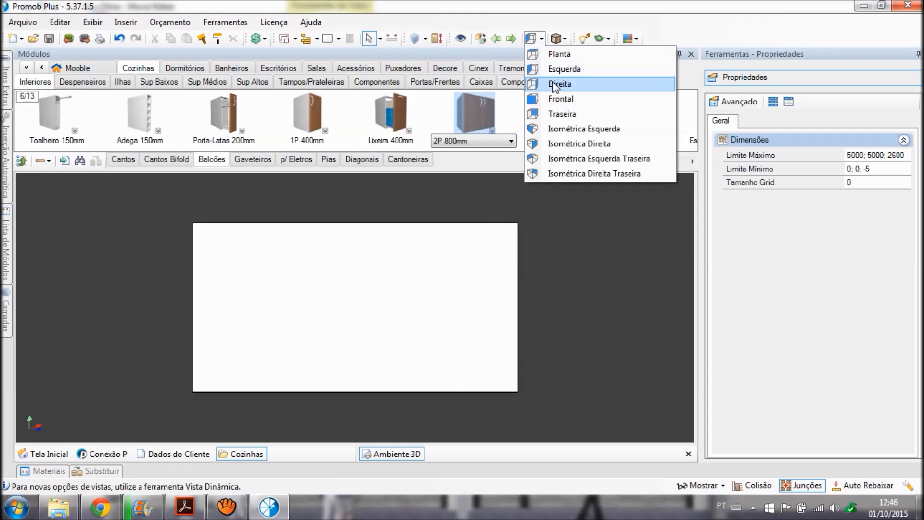
click(559, 84)
click(542, 38)
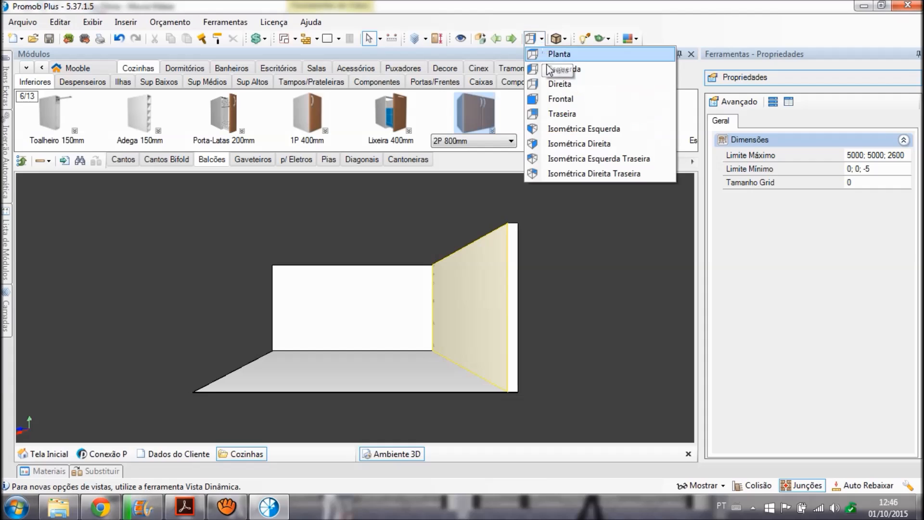
click(560, 99)
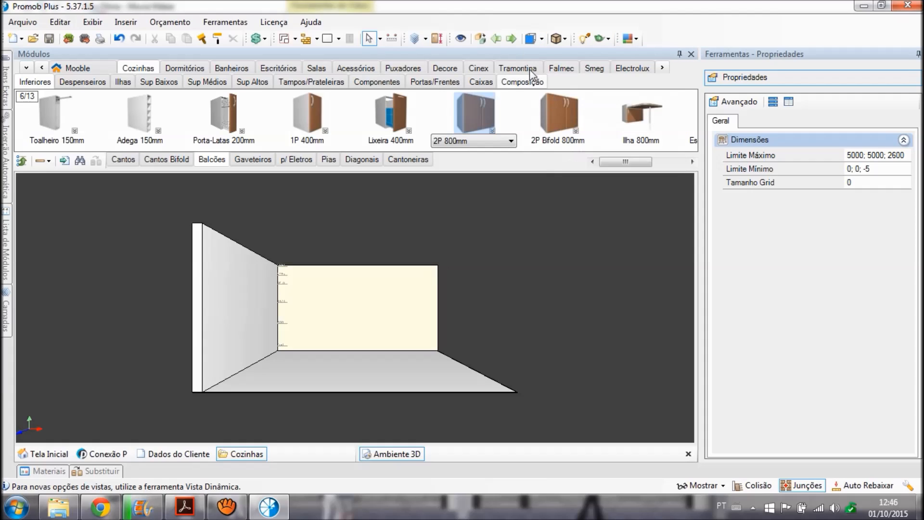
click(542, 38)
click(559, 114)
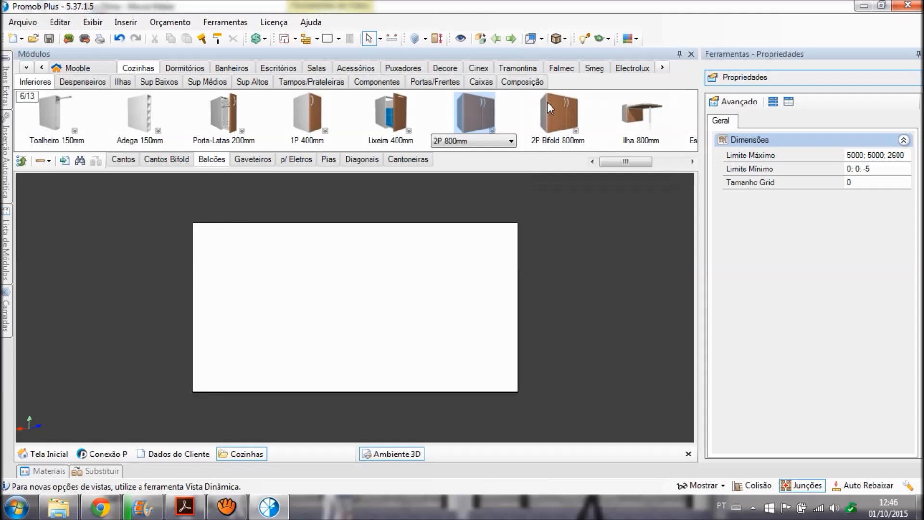
Show the room in the Isométrica Esquerda view, followed by the Isométrica Direita view.
click(541, 39)
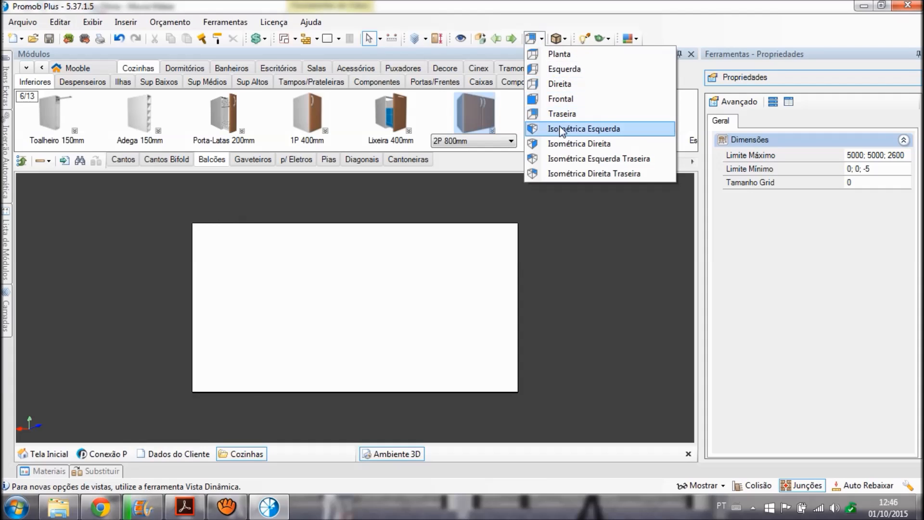
click(568, 129)
click(541, 41)
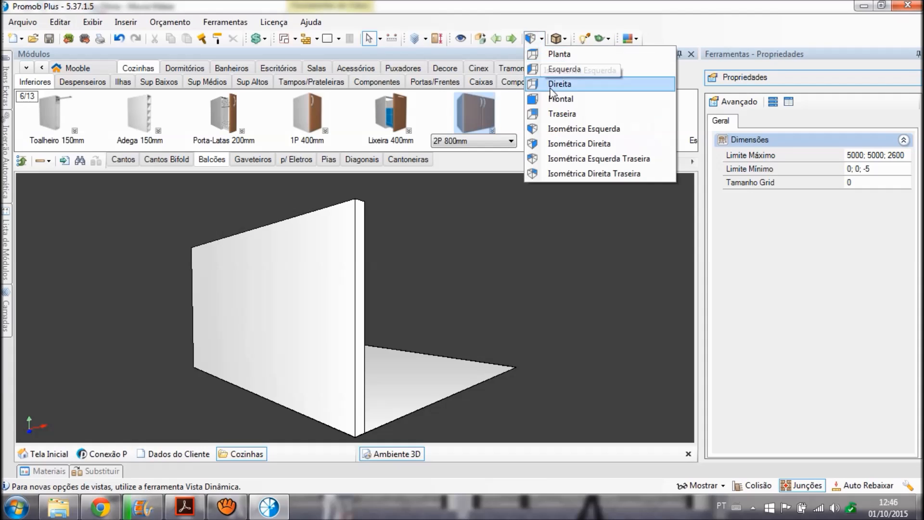
click(576, 144)
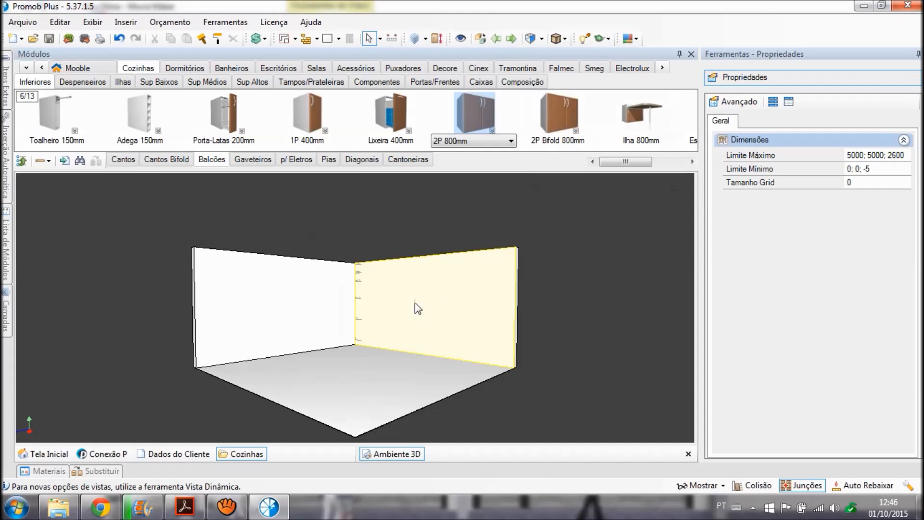
click(541, 39)
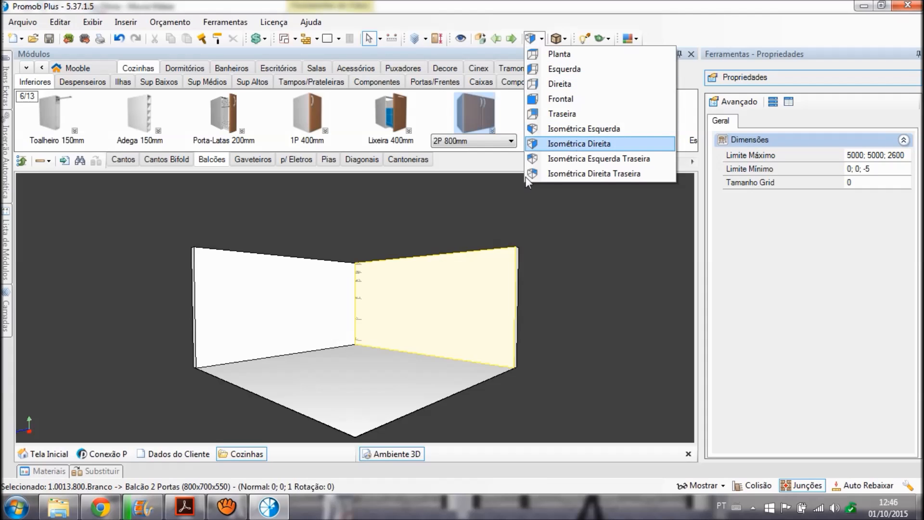
click(617, 144)
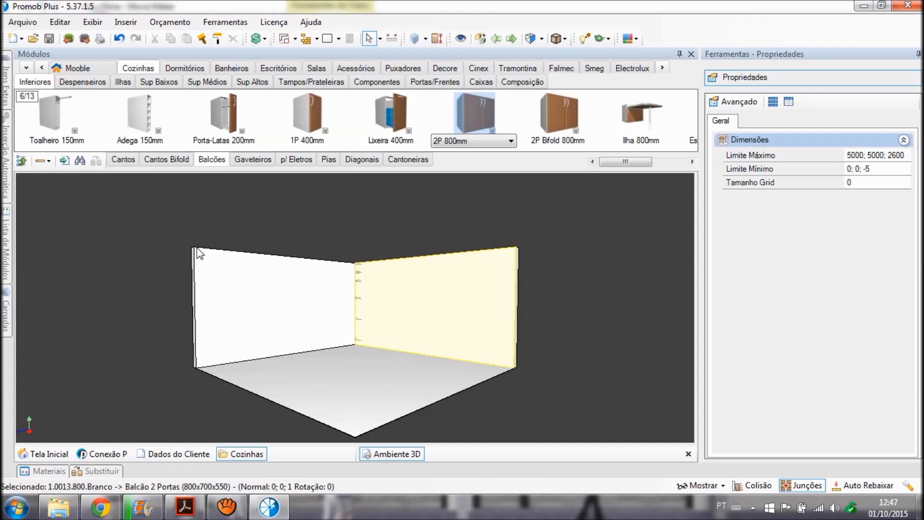
Zoom in and out on the upper outer corner of the white wall to demonstrate zooming towards the pointed area.
scroll(199, 252, up, 5)
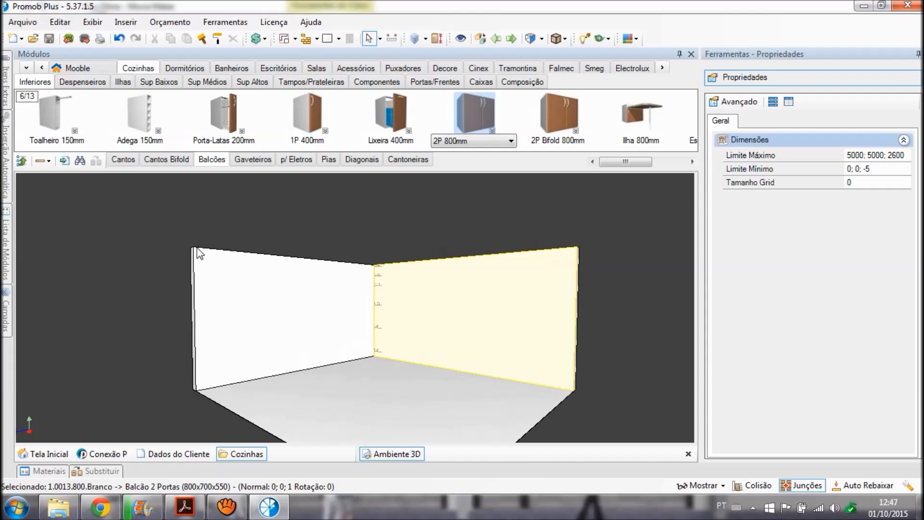
scroll(199, 253, up, 2)
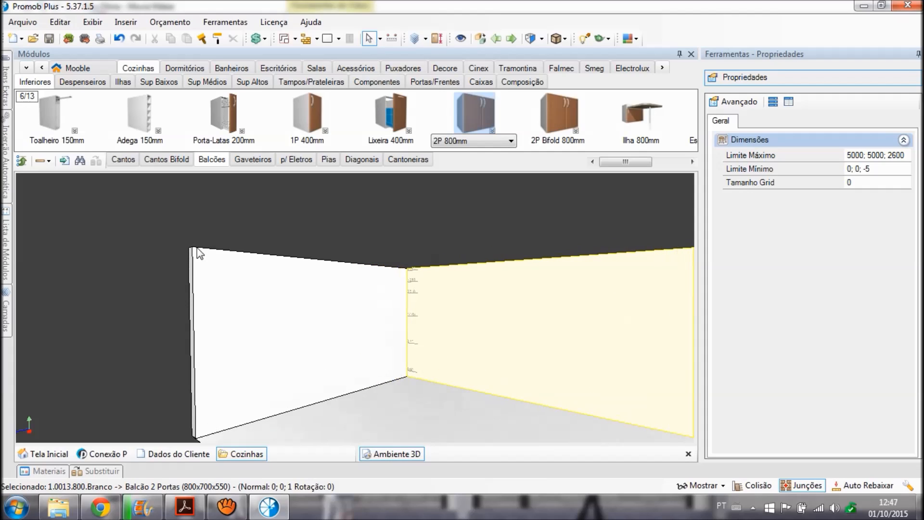
scroll(199, 253, up, 4)
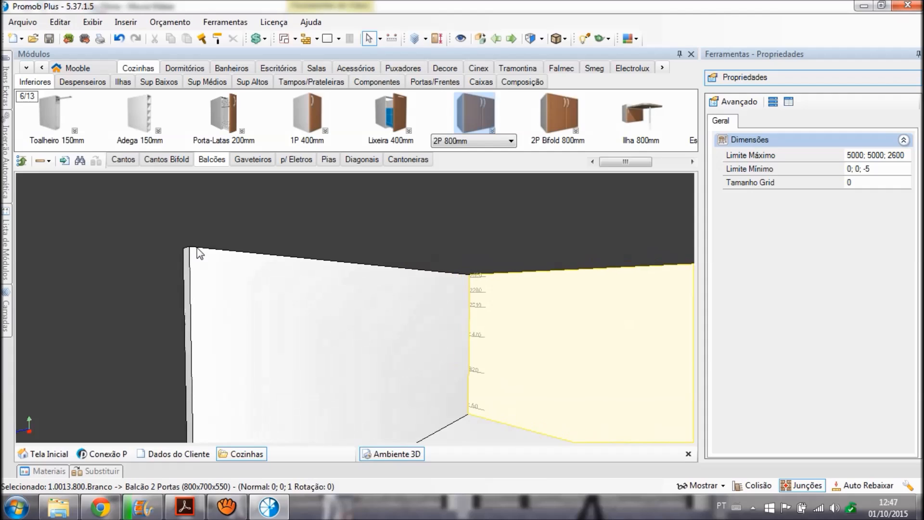
scroll(197, 253, up, 3)
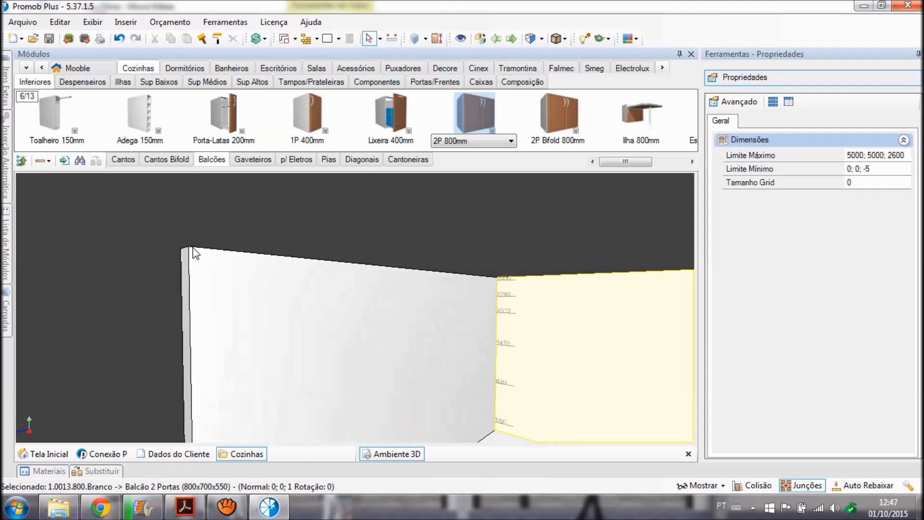
scroll(195, 253, up, 1)
scroll(195, 253, down, 2)
scroll(195, 253, down, 4)
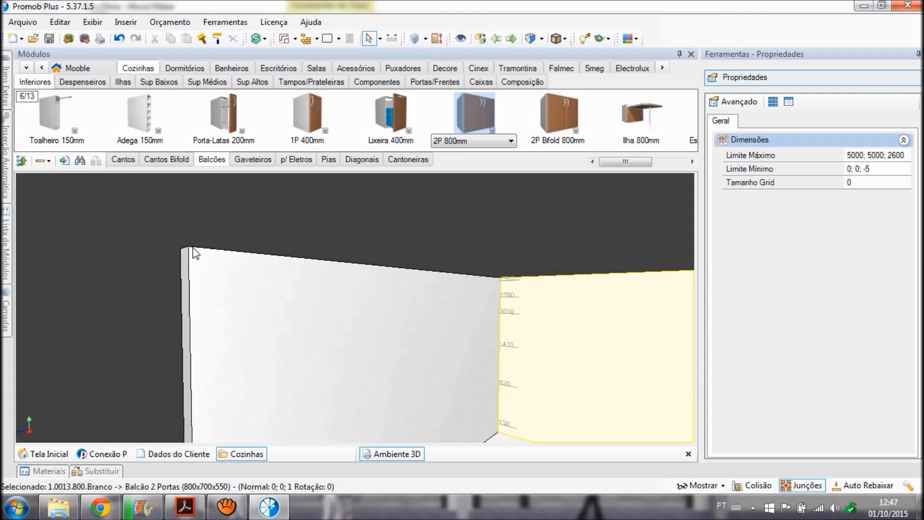
scroll(195, 254, up, 1)
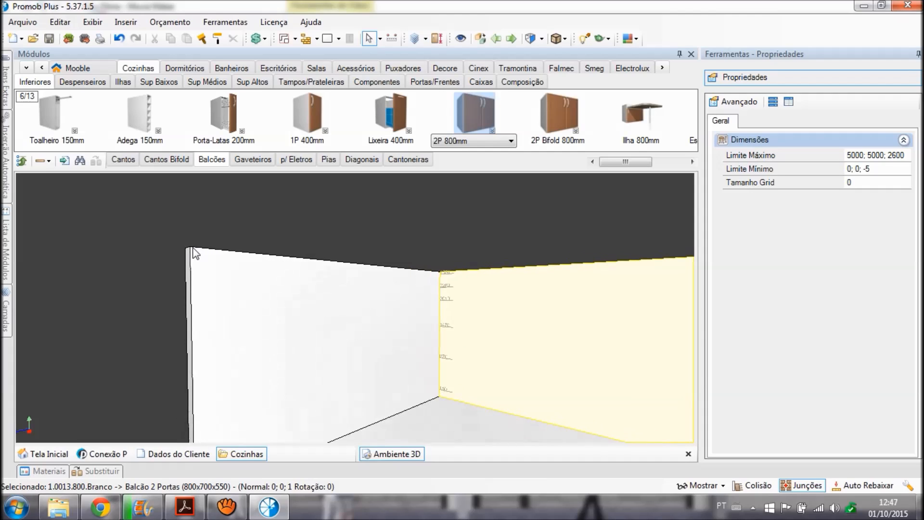
scroll(195, 253, down, 1)
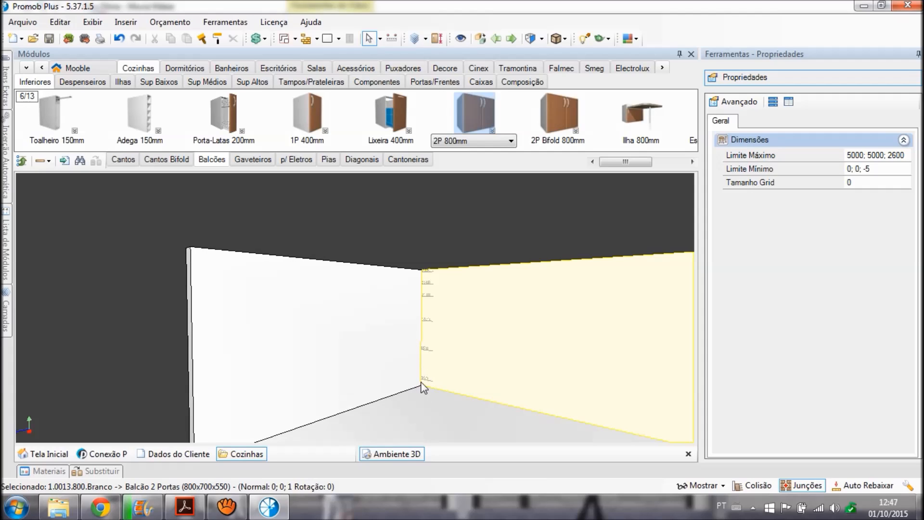
Zoom in and out on the floor corner where the two walls meet, and reframe the room.
scroll(422, 388, up, 5)
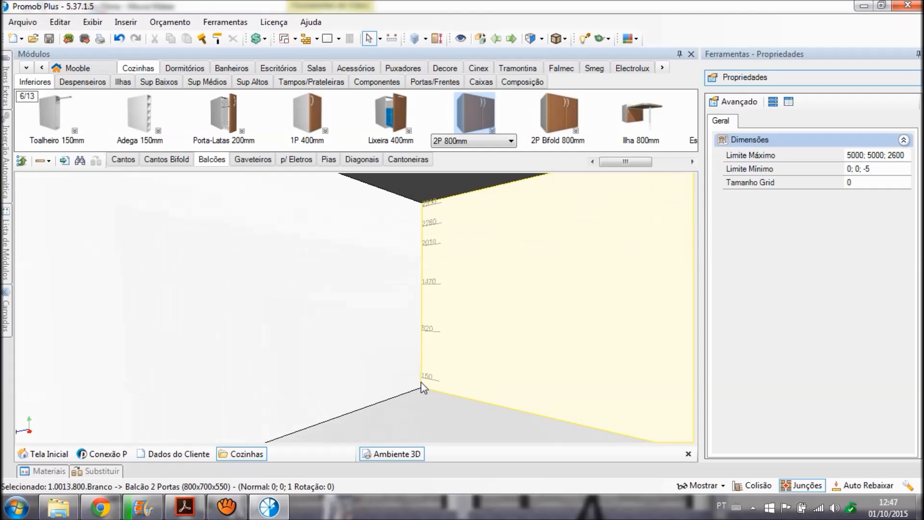
scroll(422, 388, down, 5)
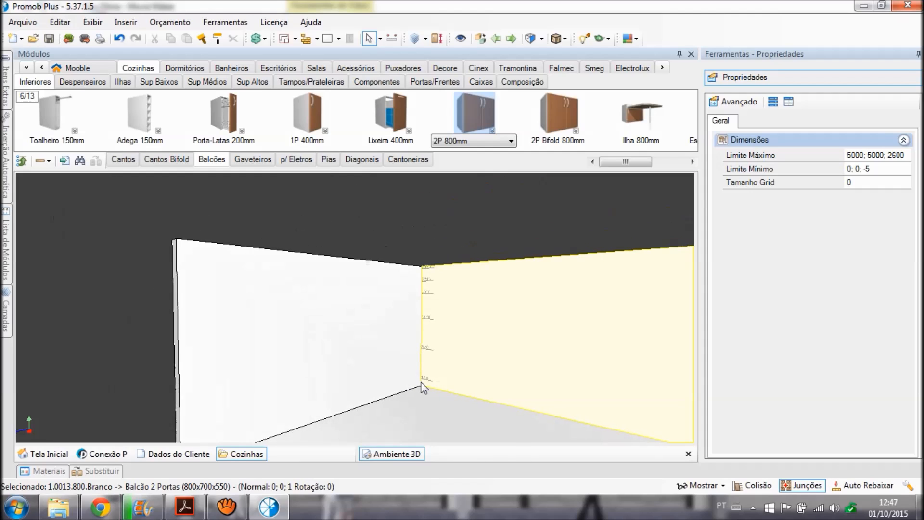
middle_drag(398, 355, 371, 315)
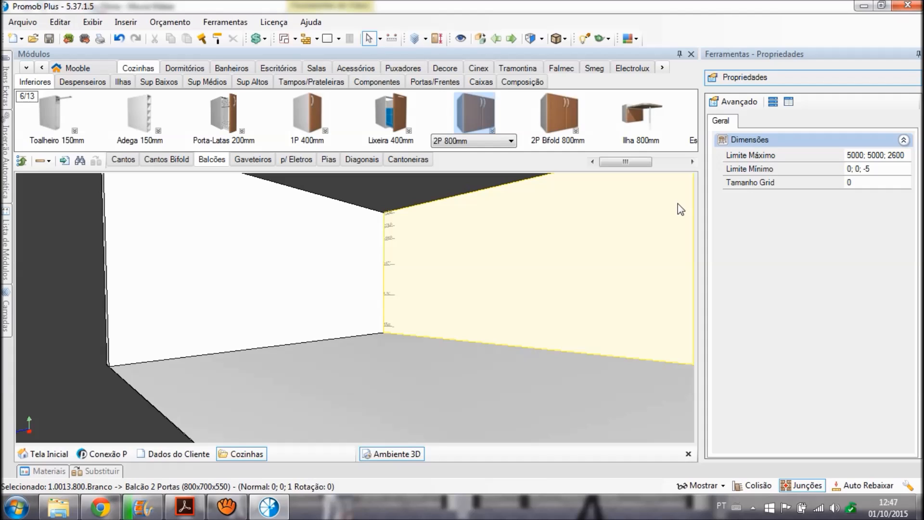
Zoom in and back out on the far side of the highlighted wall.
scroll(680, 209, up, 5)
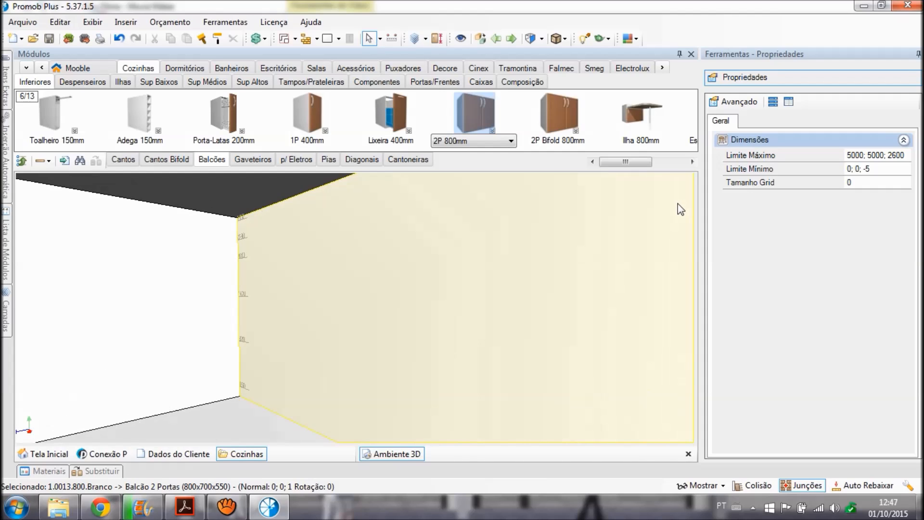
scroll(681, 210, up, 5)
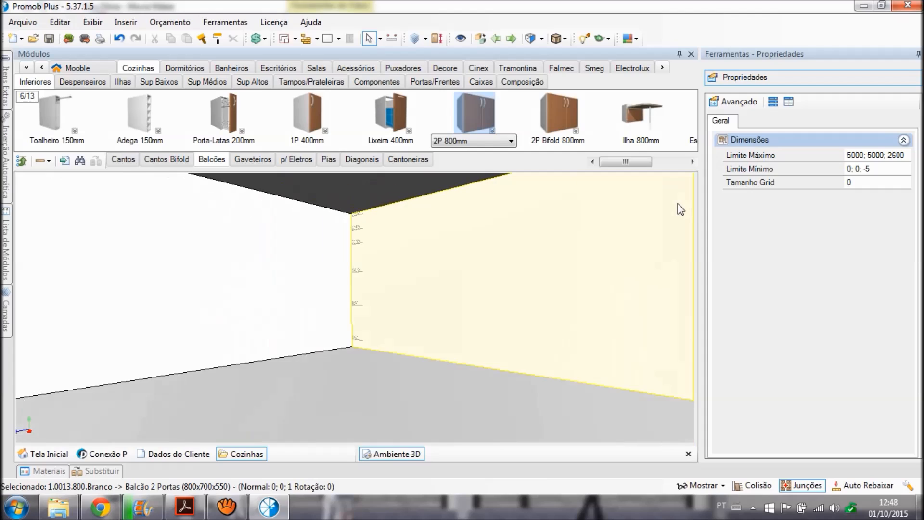
scroll(681, 210, down, 1)
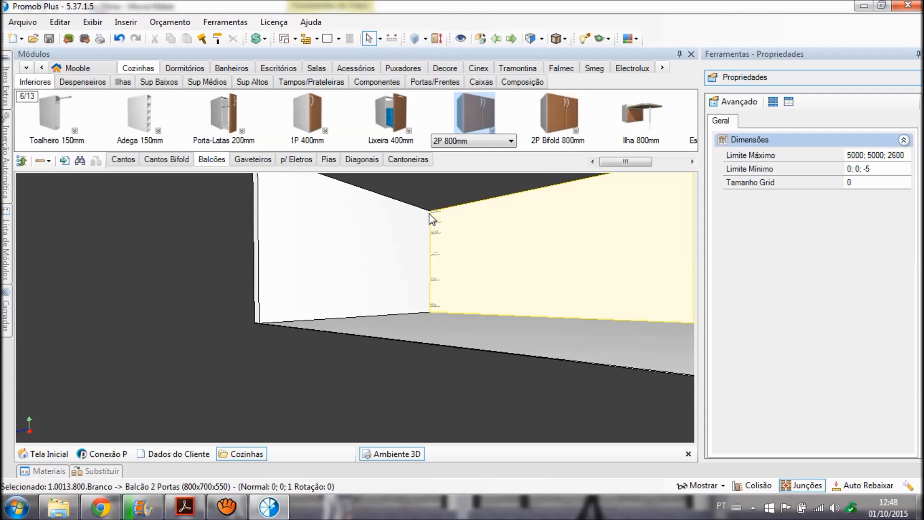
Zoom in and out on the upper corner where the white and highlighted walls meet.
scroll(430, 219, up, 4)
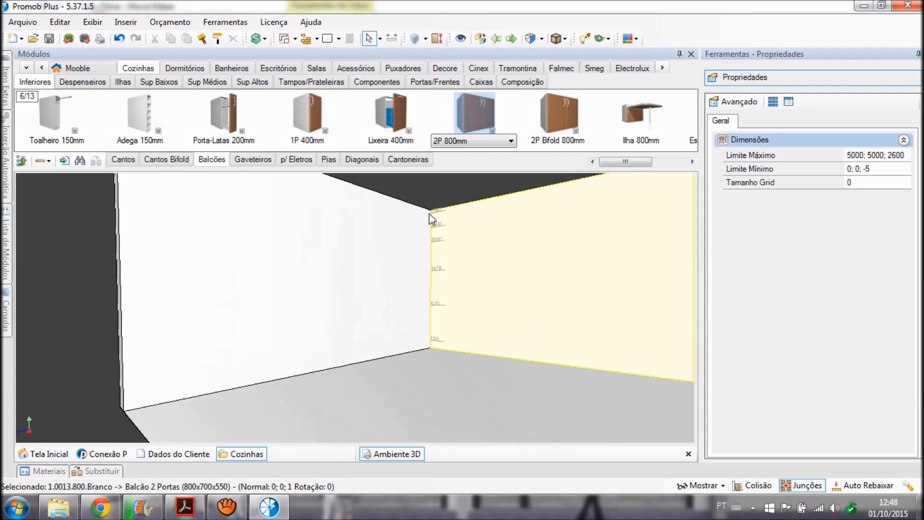
scroll(430, 220, up, 2)
scroll(430, 219, down, 5)
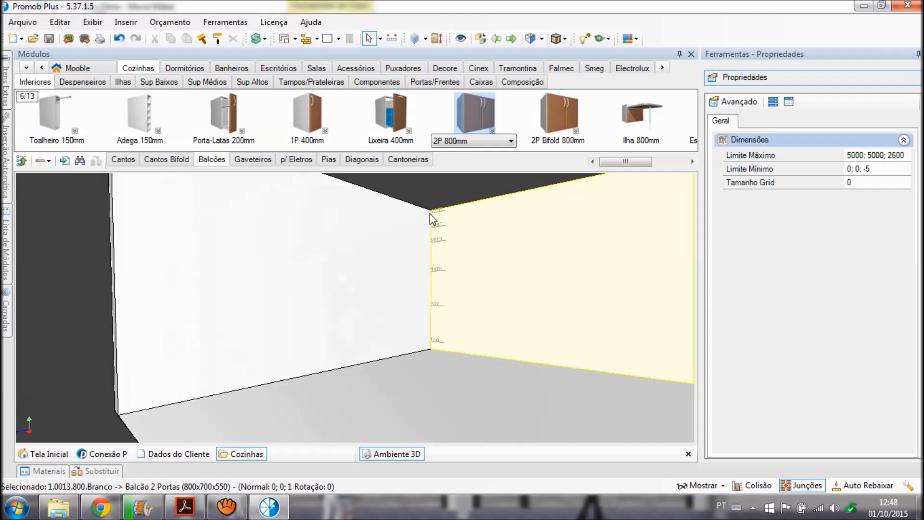
scroll(430, 214, down, 4)
scroll(430, 214, up, 4)
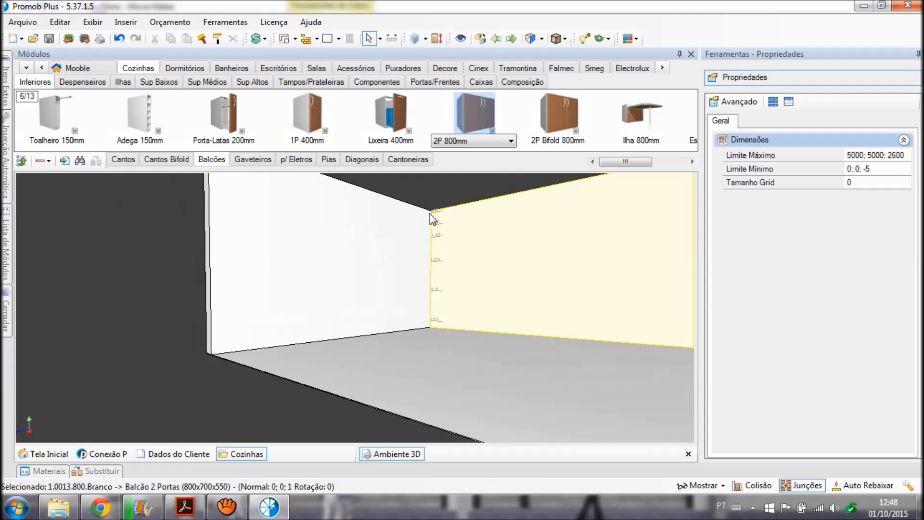
Pause the aTube Catcher recording, consult the Movimentação do Ambiente page in Apostila Promob Básico.pdf, and return to Promob Plus.
click(236, 506)
click(494, 363)
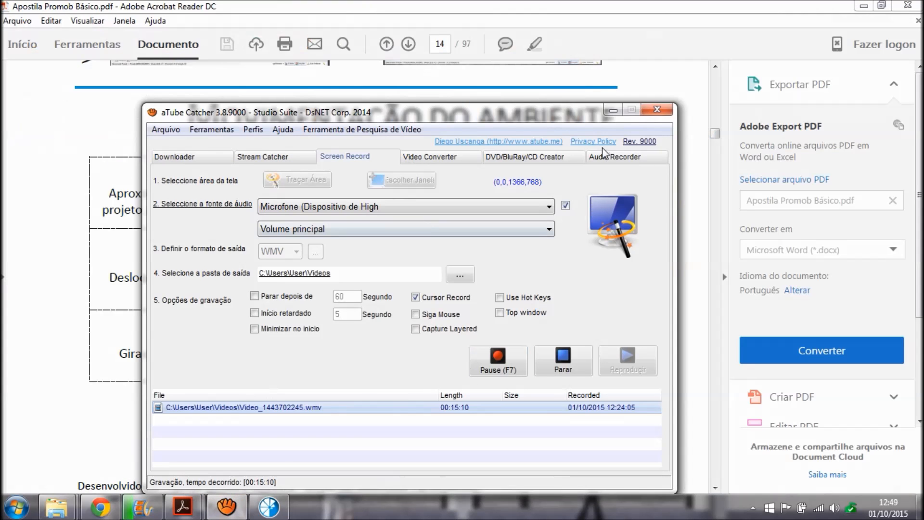
click(613, 111)
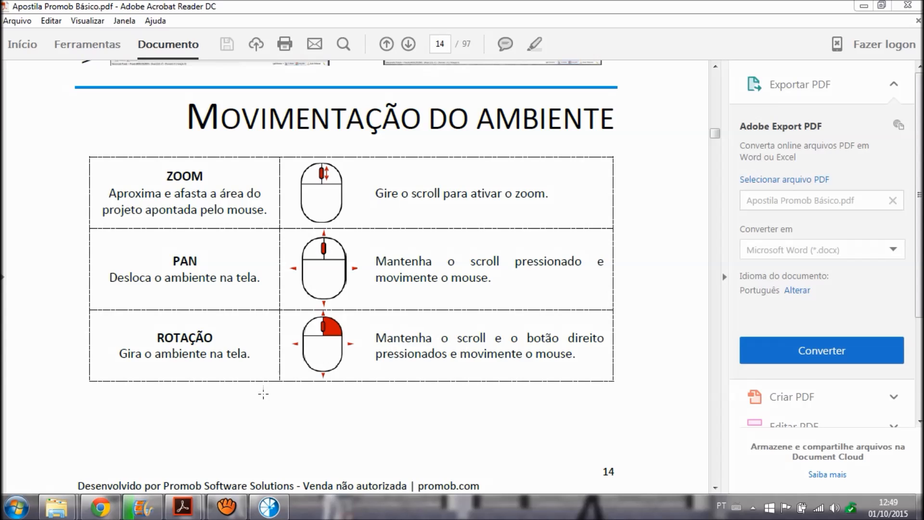
click(268, 507)
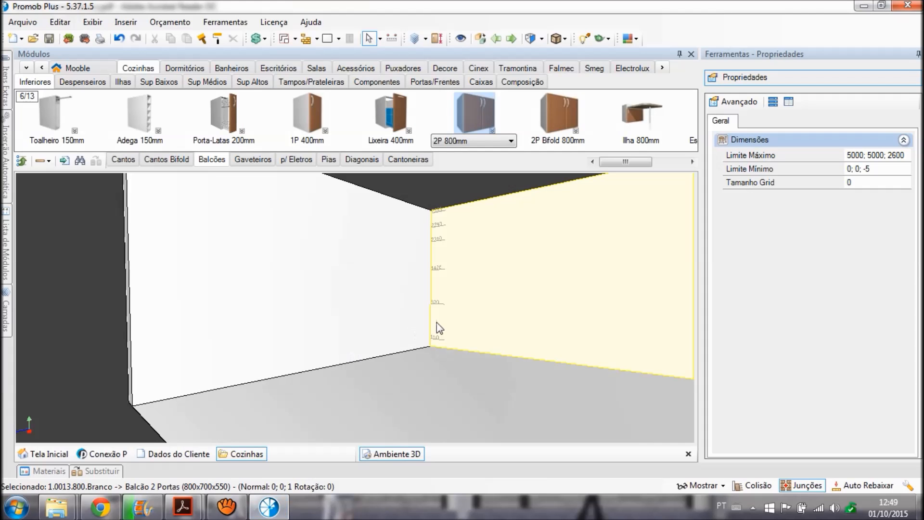
Demonstrate panning the kitchen room across the viewport, combined with zooming in and out.
middle_drag(454, 320, 362, 358)
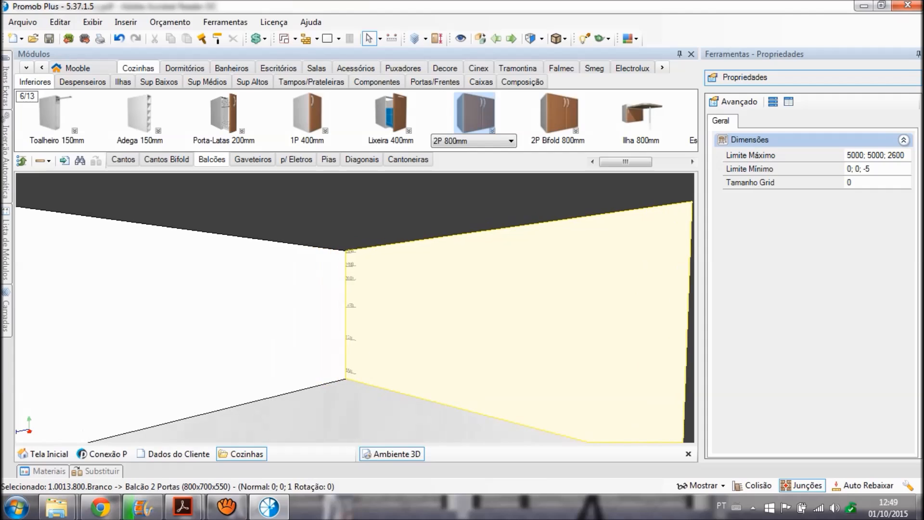
scroll(364, 359, down, 5)
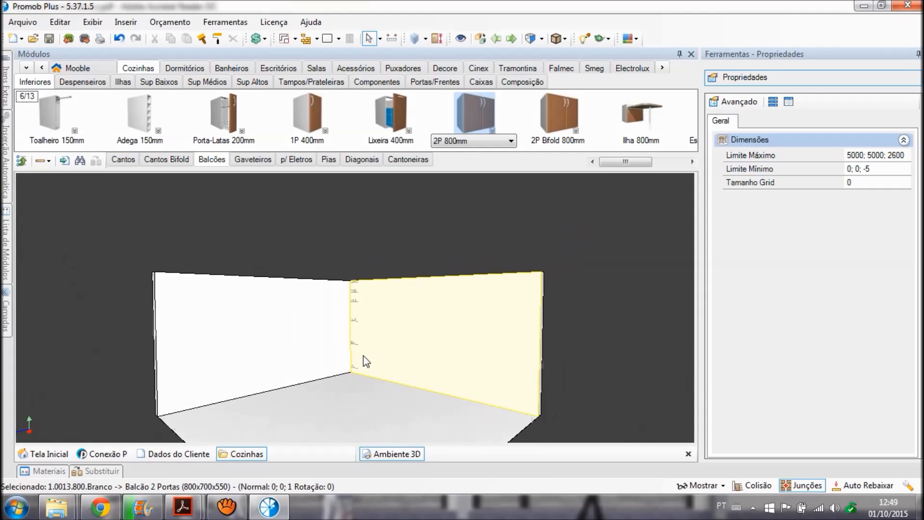
middle_drag(364, 359, 369, 324)
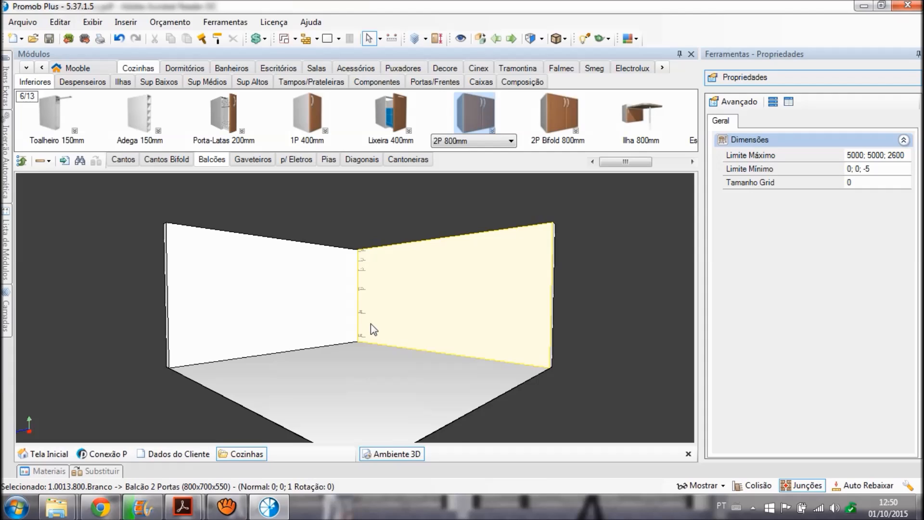
scroll(371, 324, up, 3)
scroll(370, 323, down, 3)
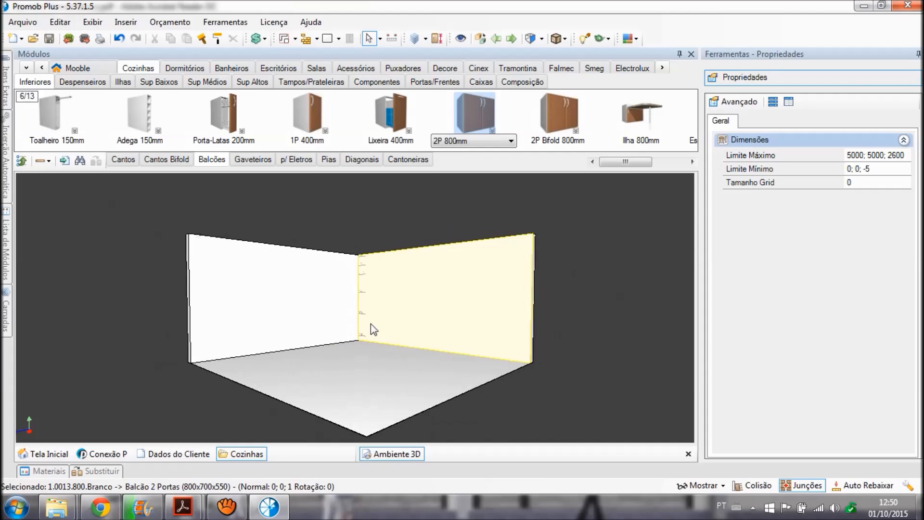
scroll(371, 324, up, 3)
mouse_move(370, 326)
middle_down()
mouse_move(371, 361)
mouse_move(373, 310)
mouse_move(381, 350)
mouse_move(378, 279)
mouse_move(382, 349)
mouse_move(380, 312)
middle_up()
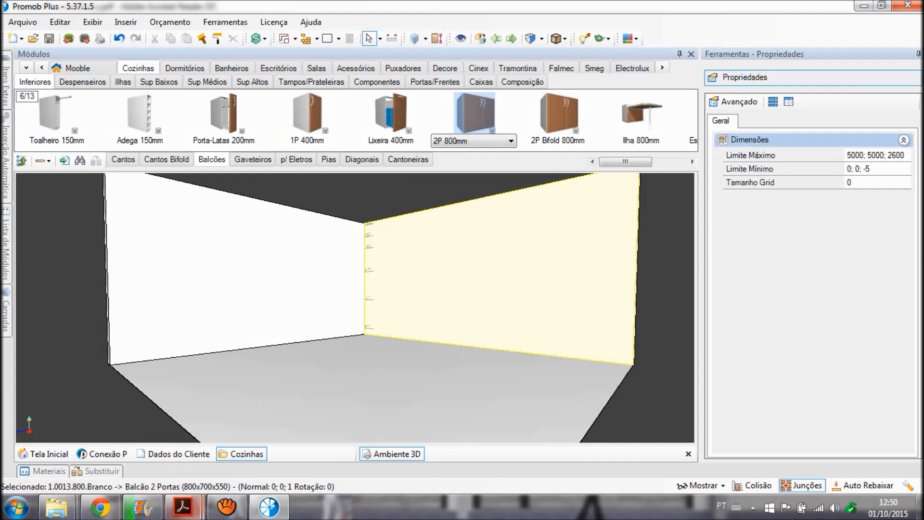
Review the Zoom, Pan and Rotação instructions in the PDF handout, check the aTube Catcher recorder, and return to Promob Plus.
mouse_move(183, 506)
click(241, 442)
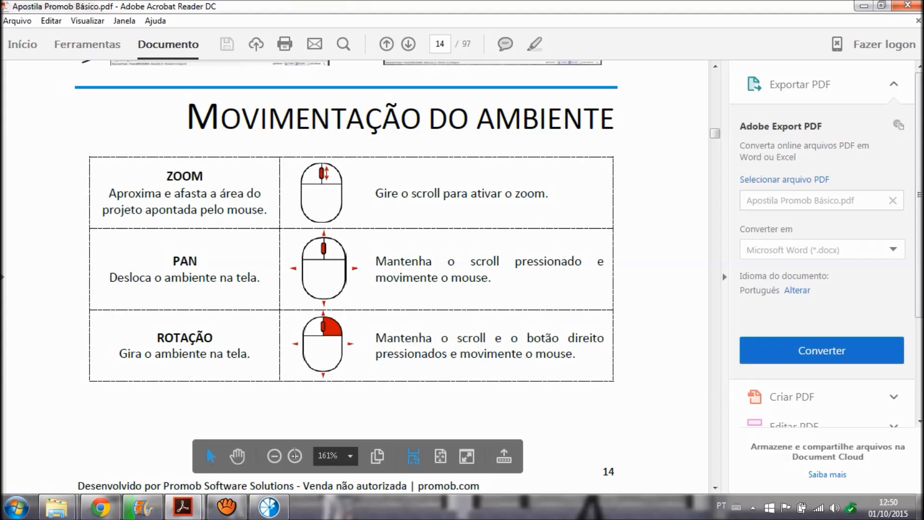
click(219, 515)
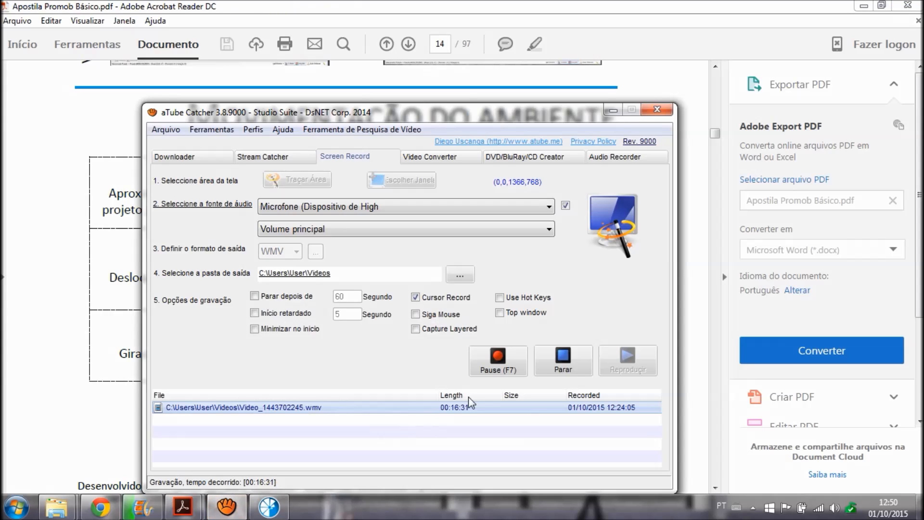
click(612, 111)
click(273, 513)
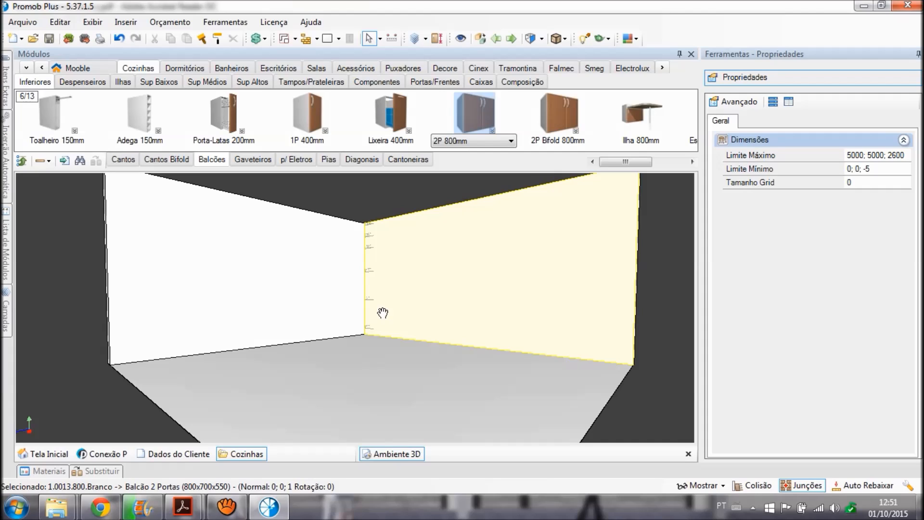
Demonstrate rotating the kitchen room until it is seen from above.
middle_drag(390, 320, 241, 331)
middle_drag(455, 279, 335, 305)
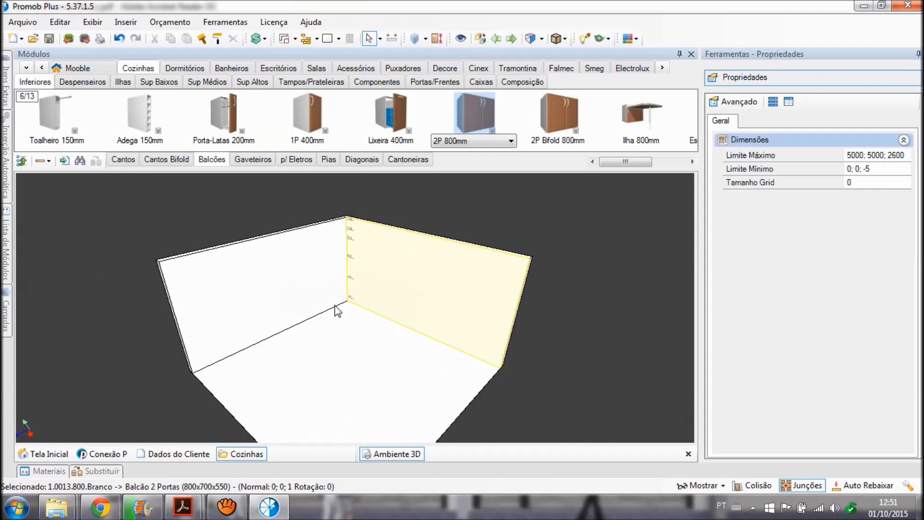
scroll(337, 310, up, 2)
right_drag(268, 318, 303, 306)
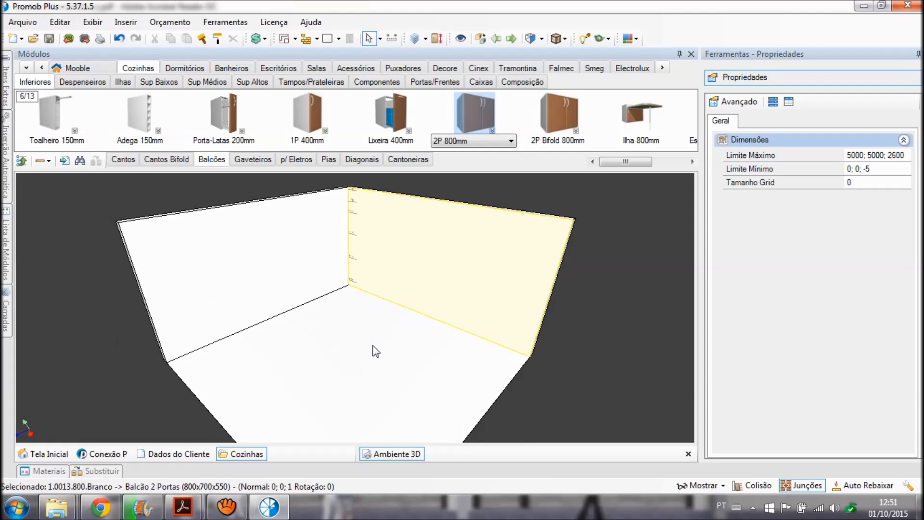
Combine zoom, pan and rotation to view the room from a low angle and again from above.
scroll(380, 332, up, 4)
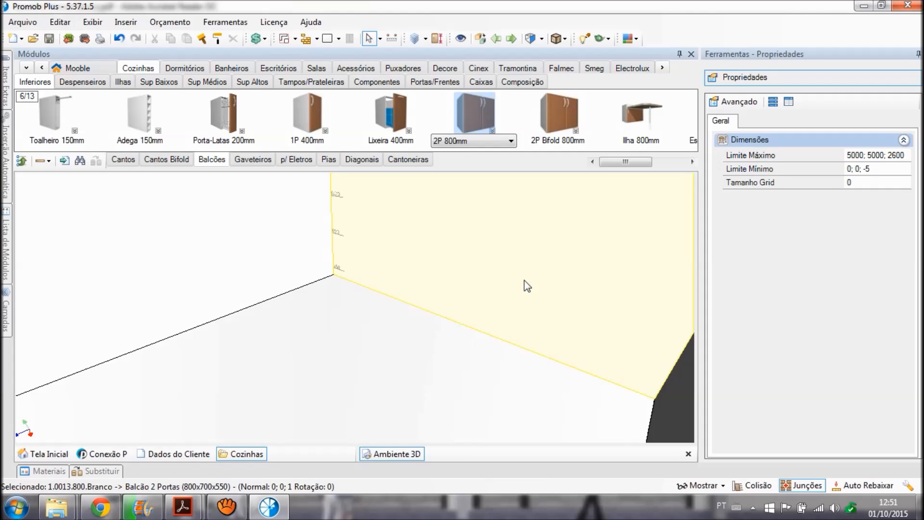
scroll(353, 264, down, 4)
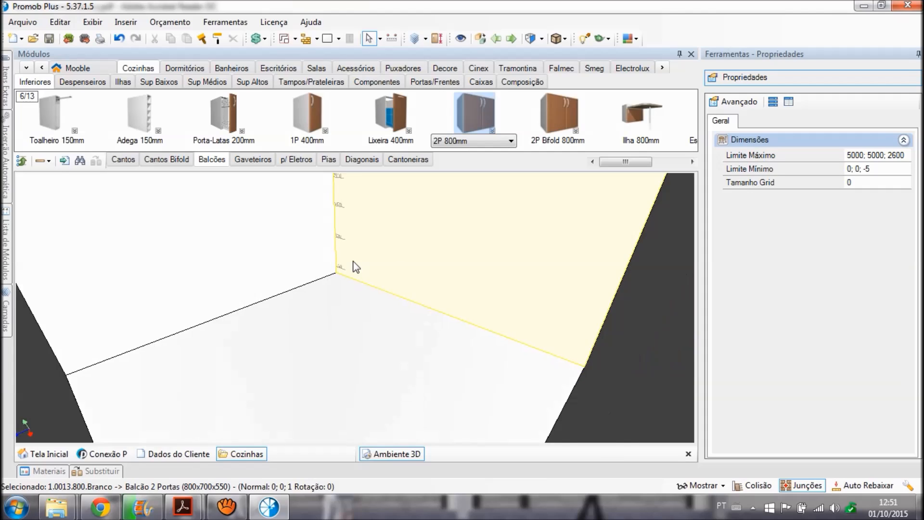
scroll(353, 264, down, 2)
middle_drag(353, 264, 355, 294)
right_drag(355, 295, 359, 259)
scroll(359, 258, up, 3)
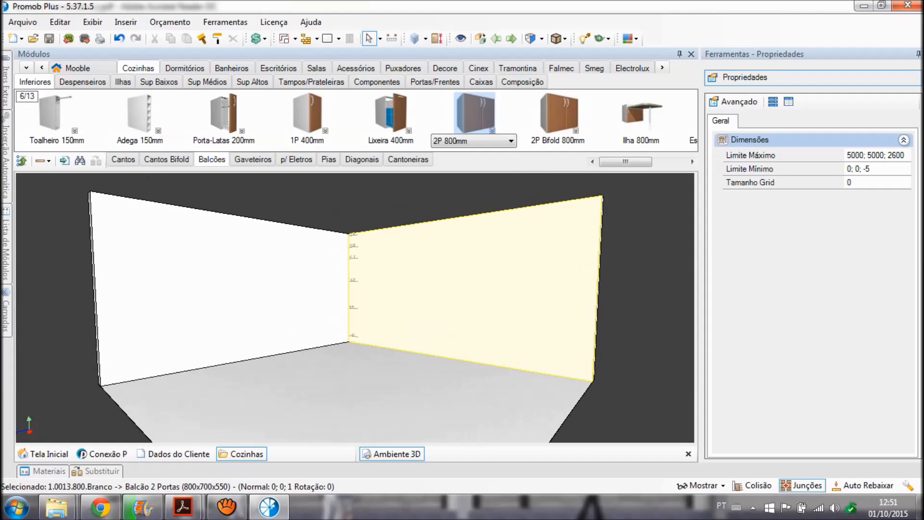
right_drag(381, 322, 411, 357)
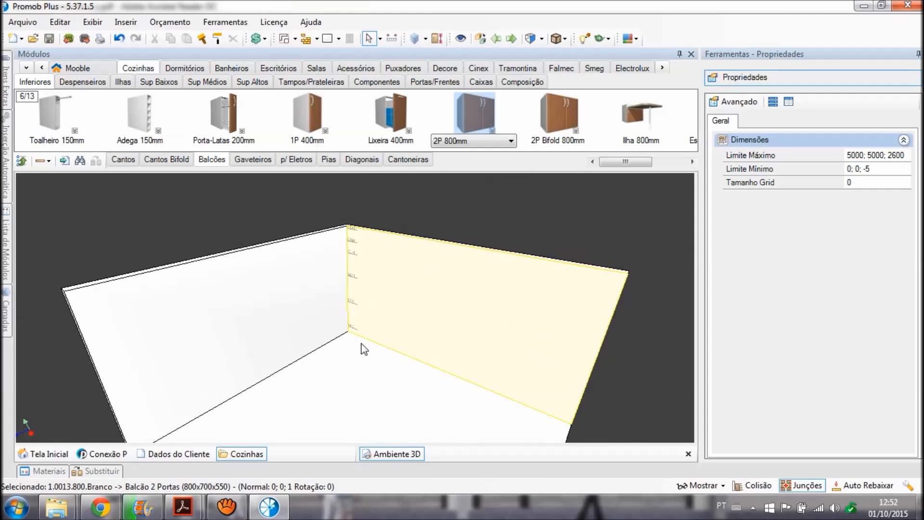
Zoom in and out repeatedly near the floor corner between the walls with the room seen from above.
scroll(365, 349, up, 2)
scroll(364, 350, down, 2)
scroll(364, 349, up, 3)
scroll(364, 349, down, 3)
scroll(365, 350, up, 1)
scroll(365, 349, down, 2)
scroll(365, 349, up, 1)
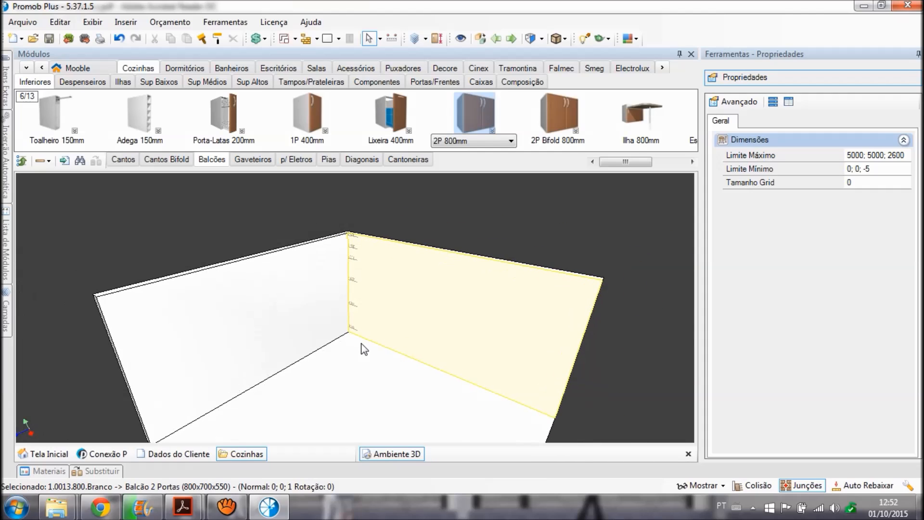
scroll(365, 349, up, 2)
scroll(355, 313, down, 2)
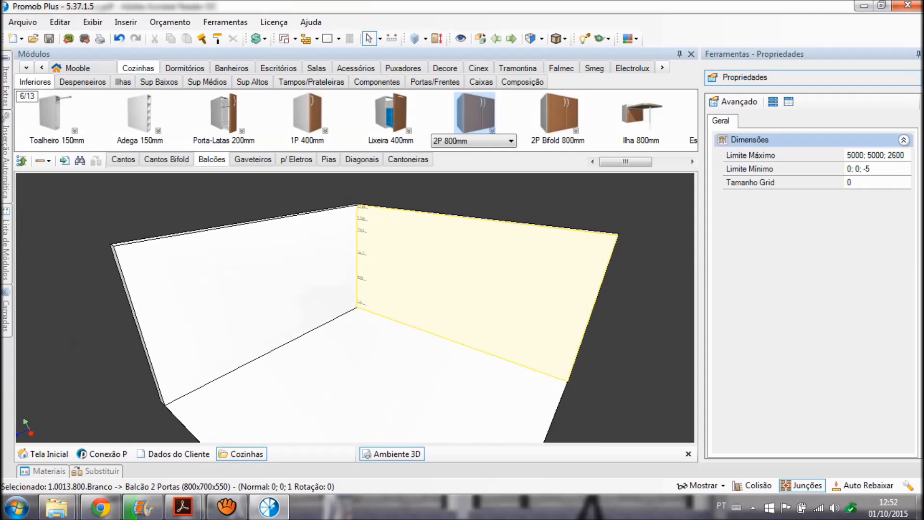
Rotate the kitchen room to a lower viewing angle showing both walls and the floor.
click(226, 507)
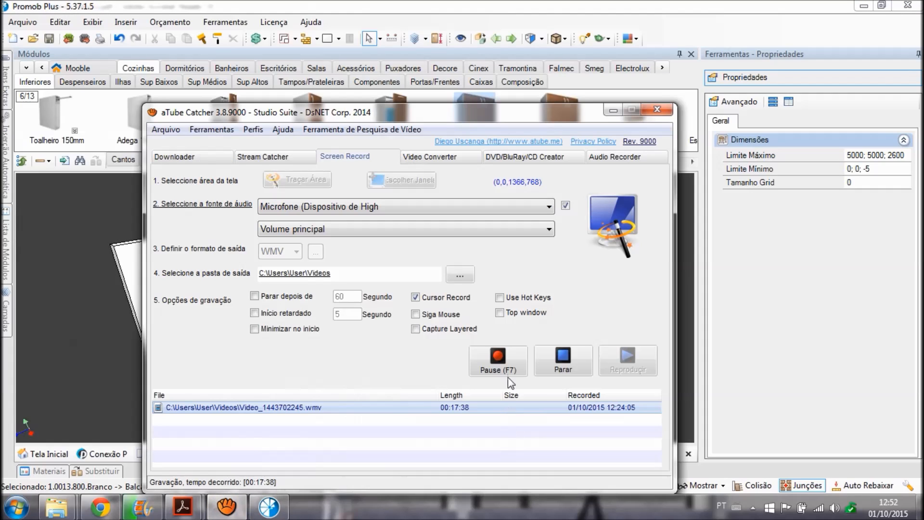
click(614, 111)
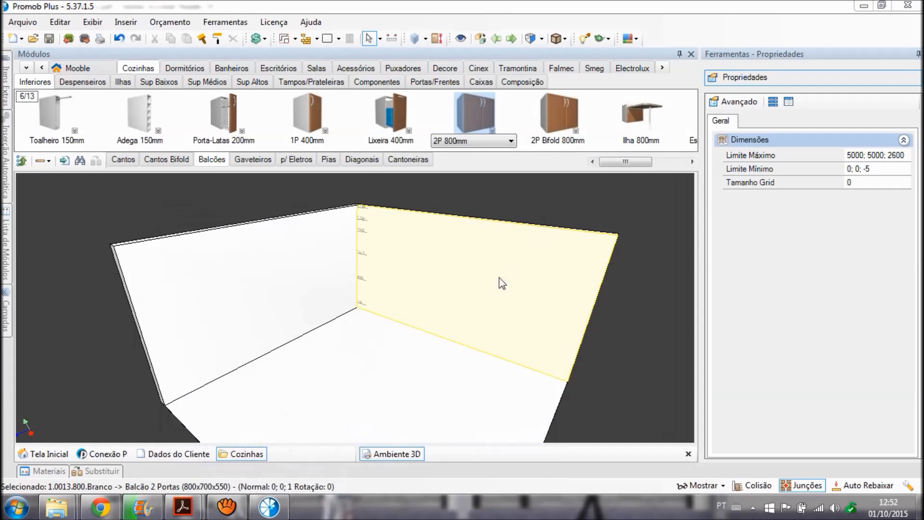
click(366, 324)
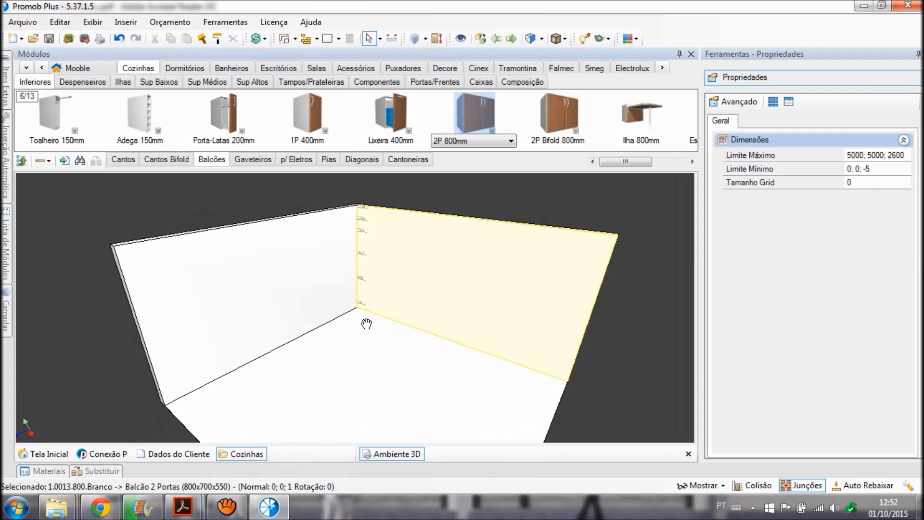
middle_drag(367, 325, 348, 239)
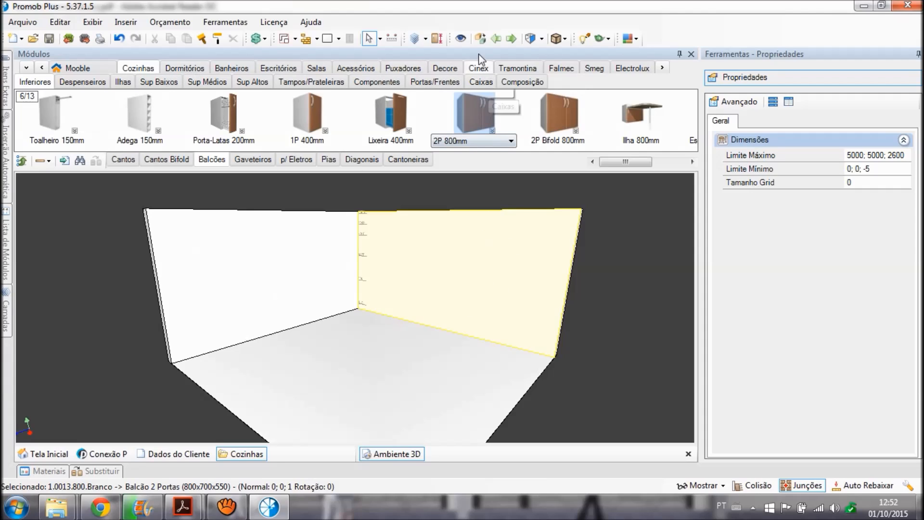
Present the view navigation tools and display the list of standard views, from Planta to Isométrica Direita Traseira.
click(480, 39)
click(480, 39)
click(480, 39)
click(480, 39)
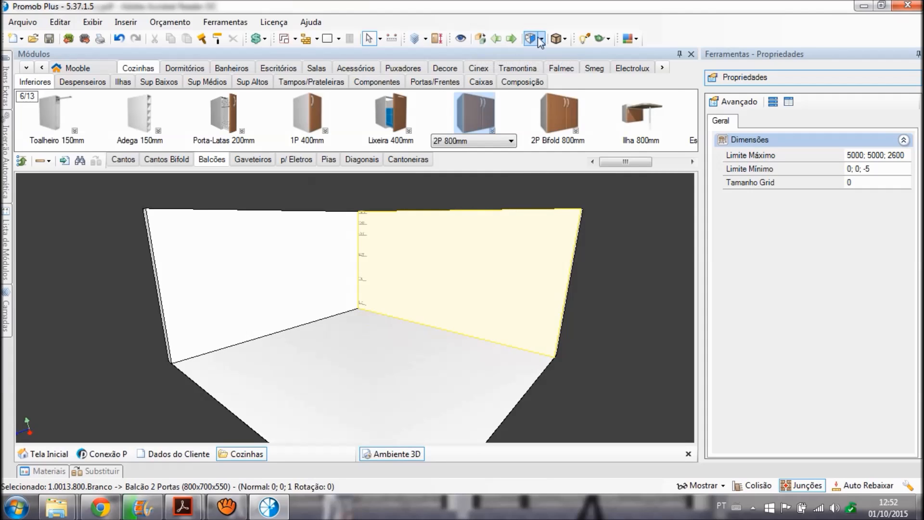
click(541, 40)
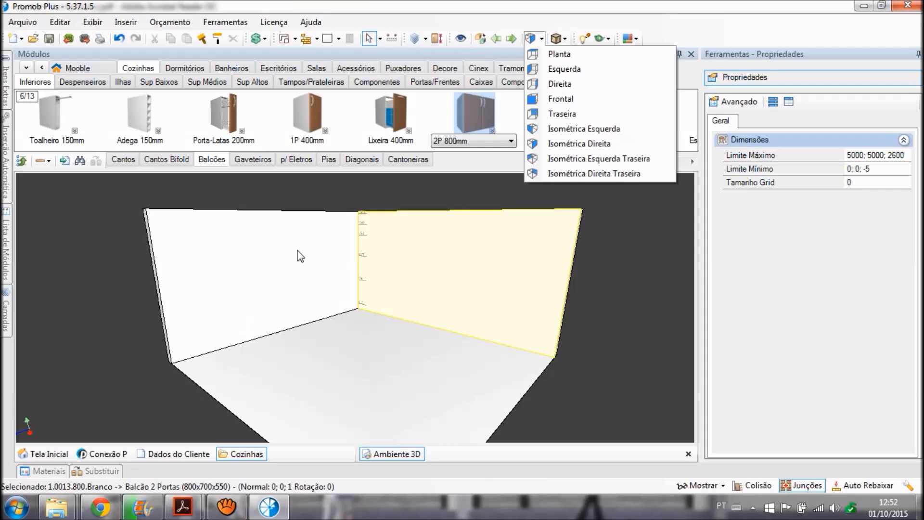
click(226, 507)
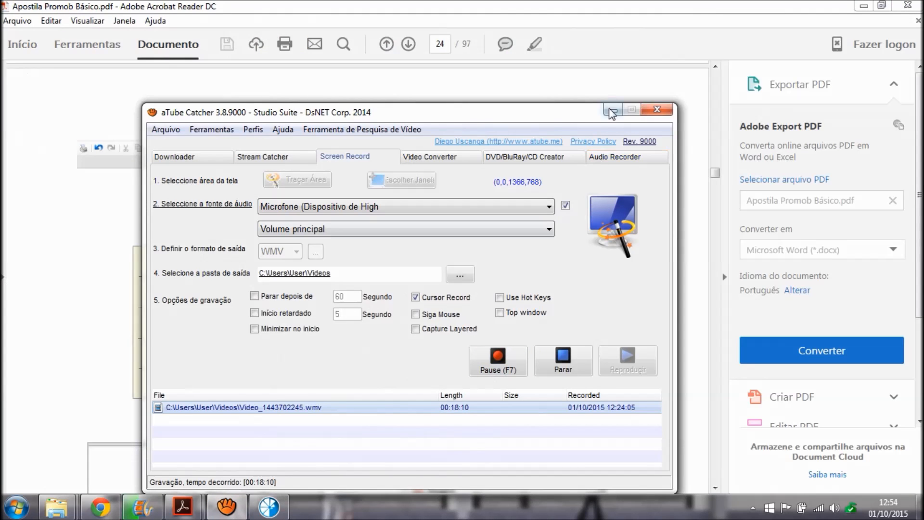
click(611, 111)
key(alt+Tab)
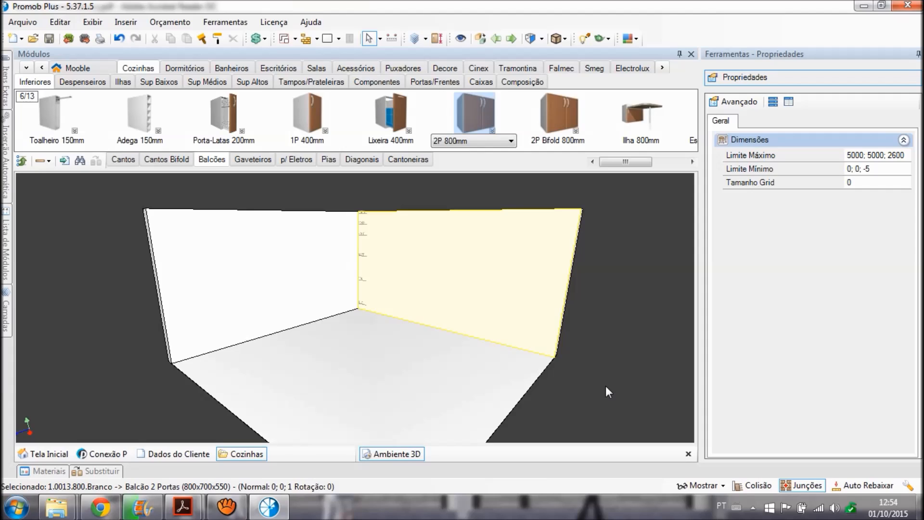
Open the Unidade de Medida preferences and choose Milímetro as the user format.
click(909, 487)
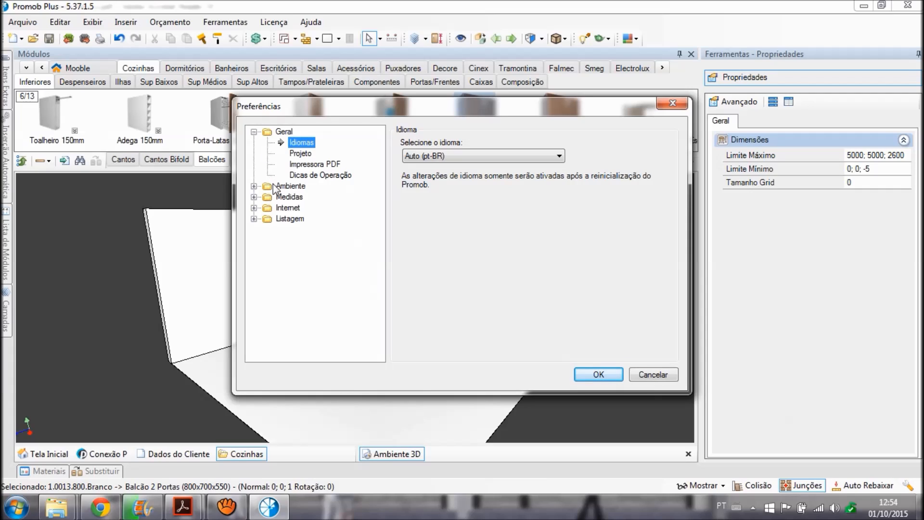
click(283, 198)
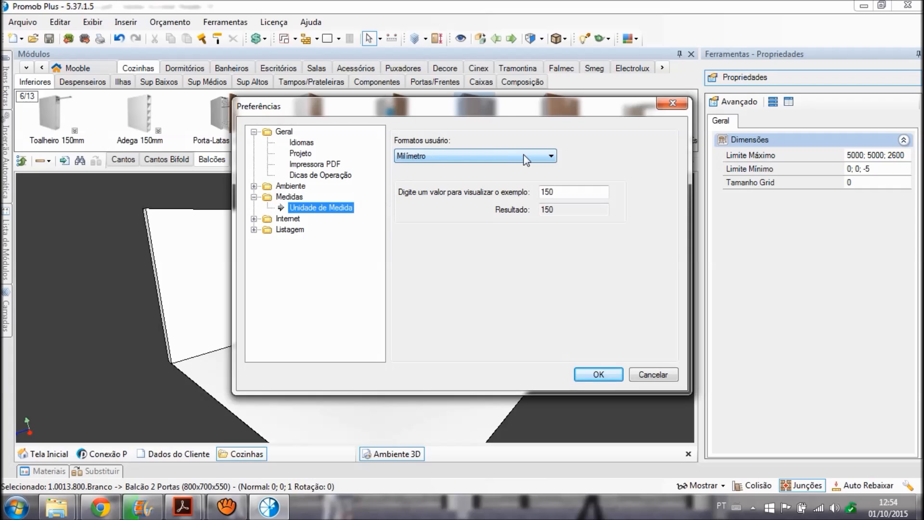
click(526, 159)
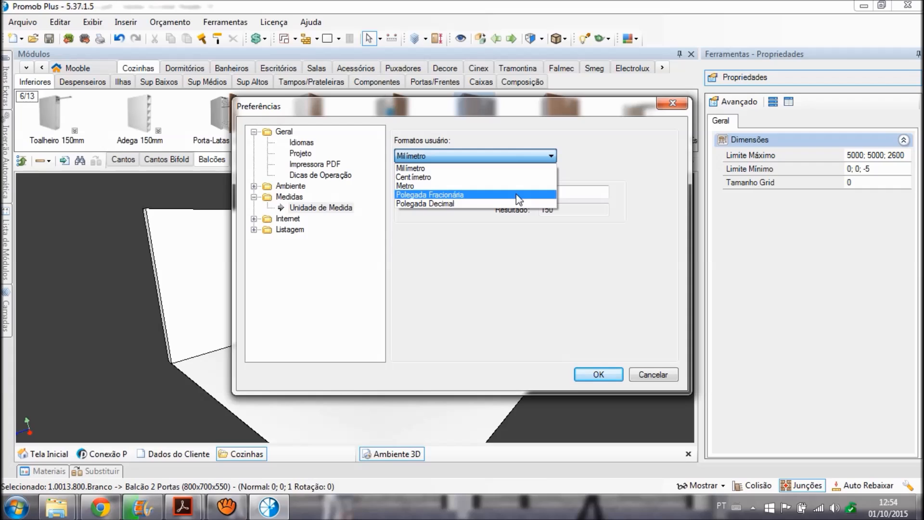
click(519, 171)
Preview the measurement format as Metro and set it back to Milímetro.
click(515, 154)
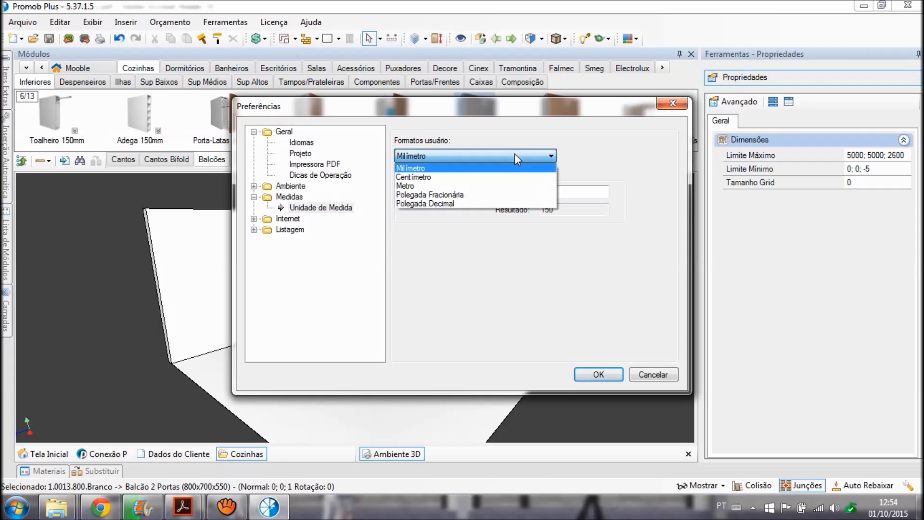
click(510, 186)
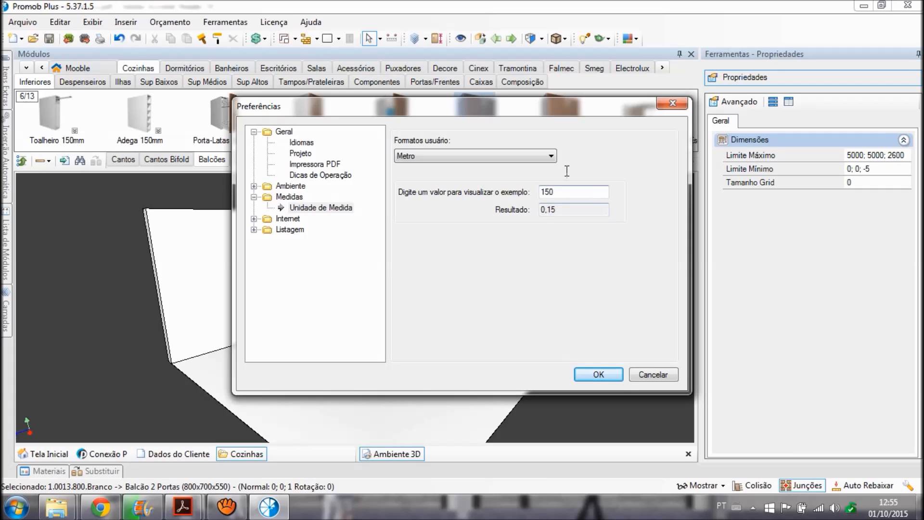
click(551, 157)
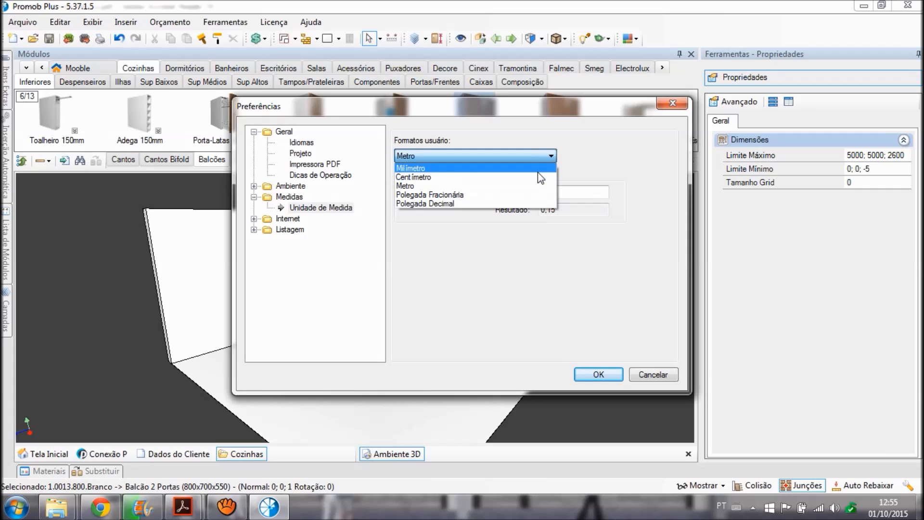
click(539, 168)
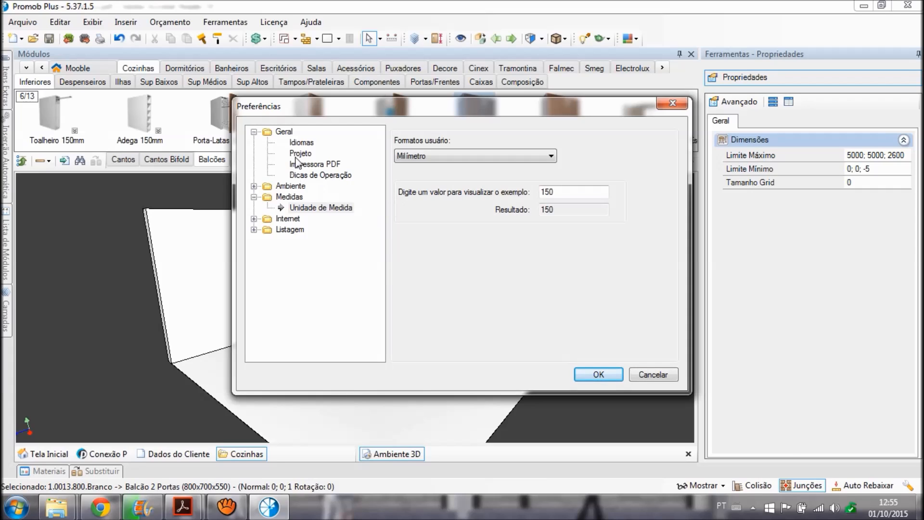
Try orange as the environment's background colour (Cor de Fundo), set it to black, and apply the preferences.
click(304, 188)
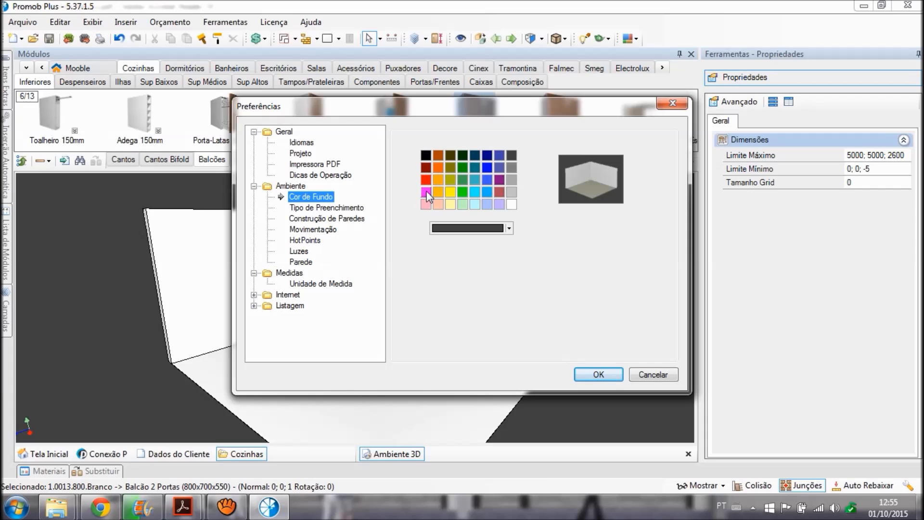
click(439, 182)
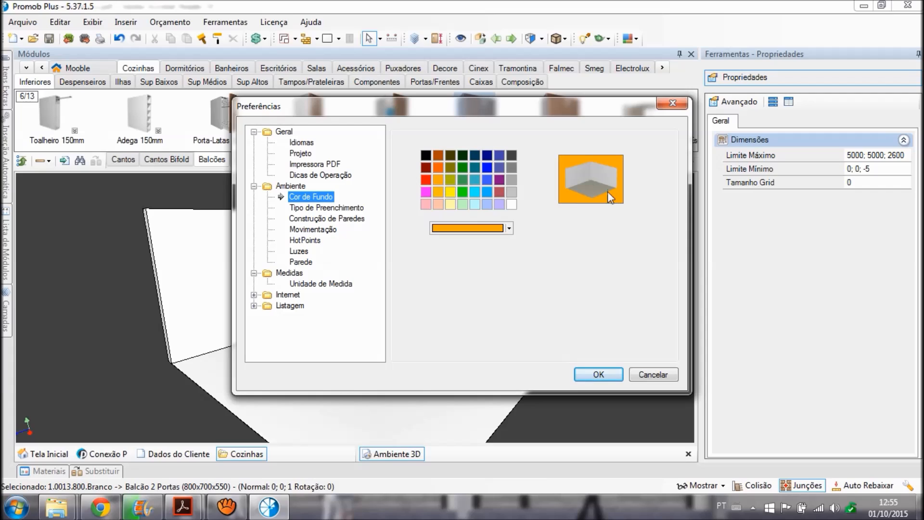
click(426, 156)
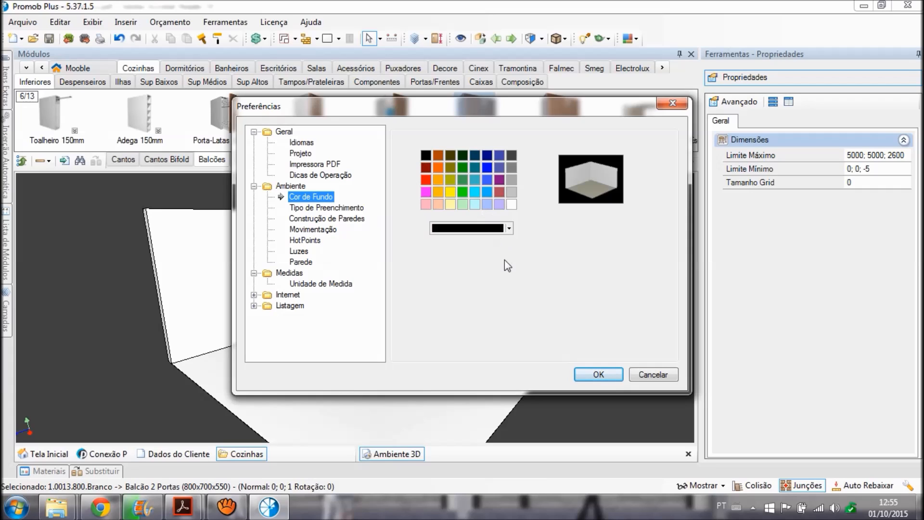
click(601, 376)
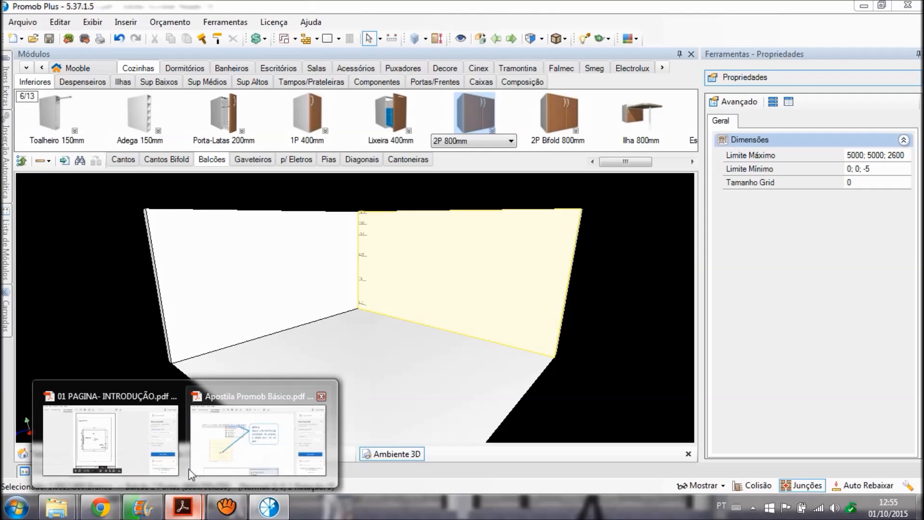
Switch to 01 PAGINA- INTRODUÇÃO.pdf in Acrobat Reader and enlarge the kitchen plan to examine its dimensions.
click(161, 442)
click(227, 508)
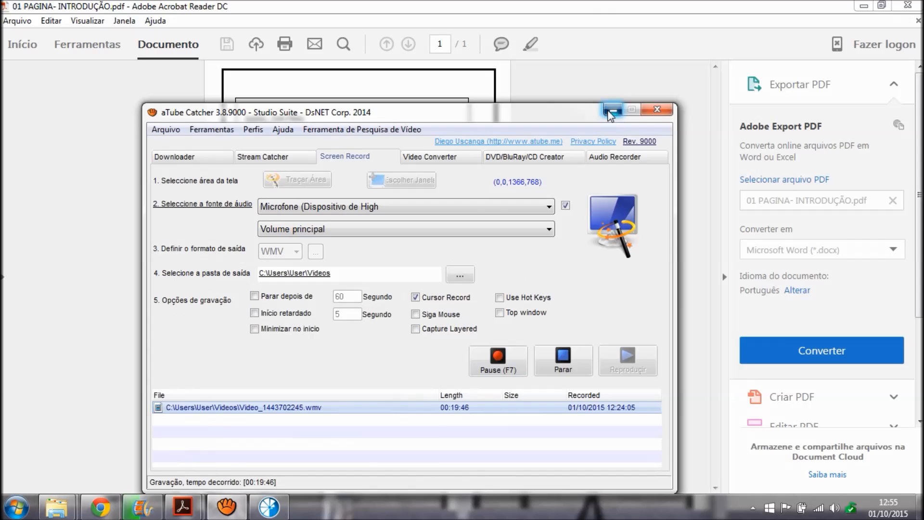
click(612, 111)
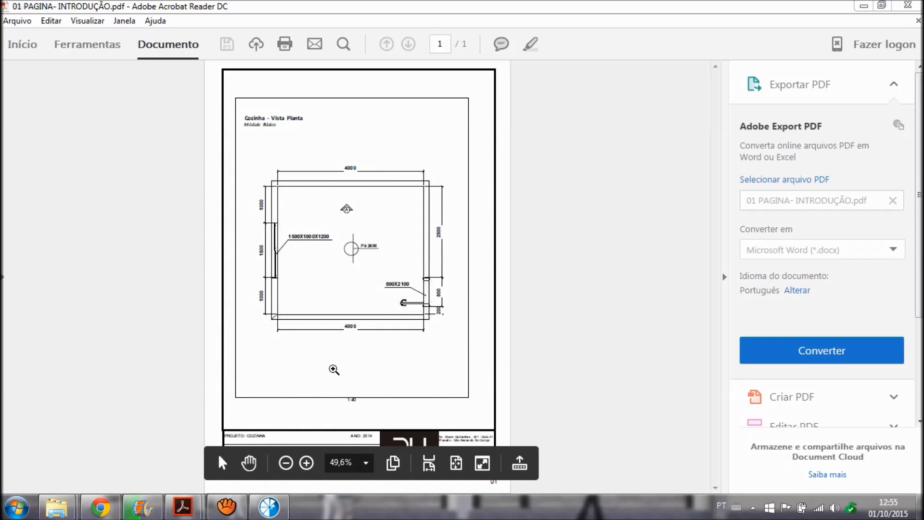
click(332, 198)
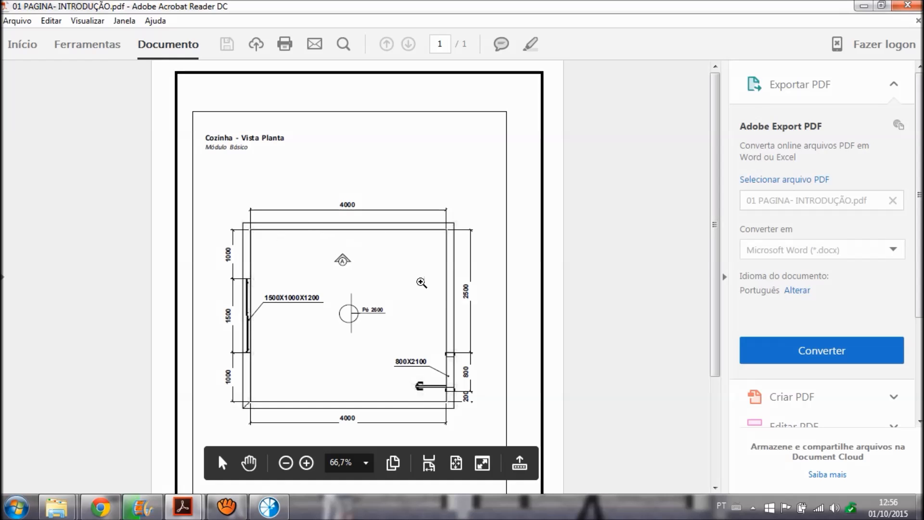
Return to Promob Plus and view the whole room from above, facing the floor.
click(270, 507)
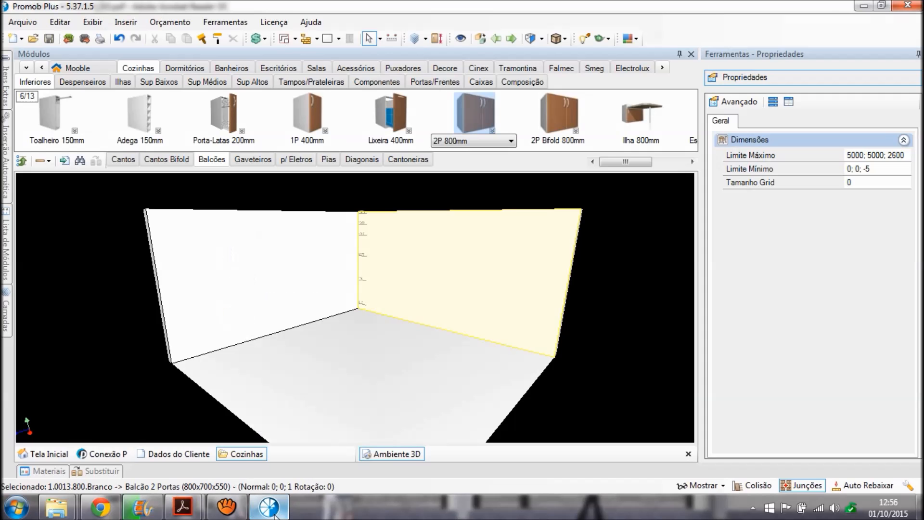
double_click(384, 357)
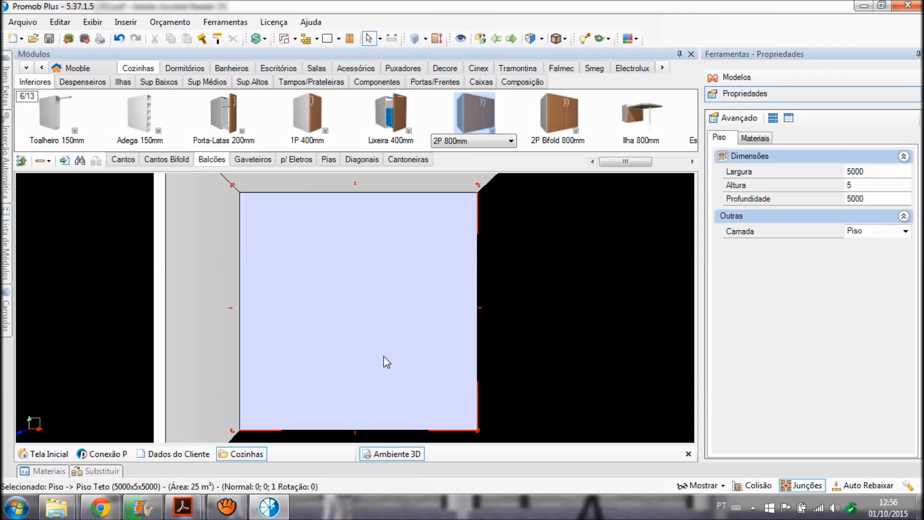
scroll(383, 357, down, 4)
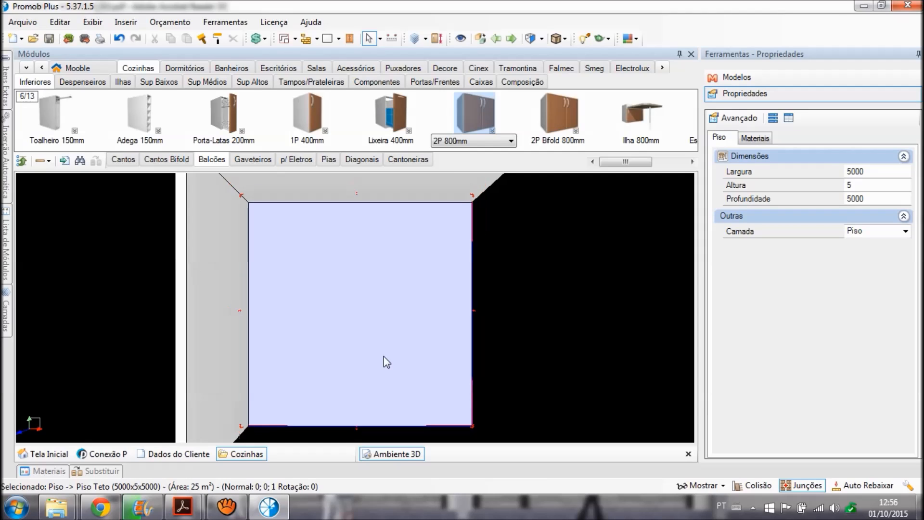
scroll(383, 362, down, 2)
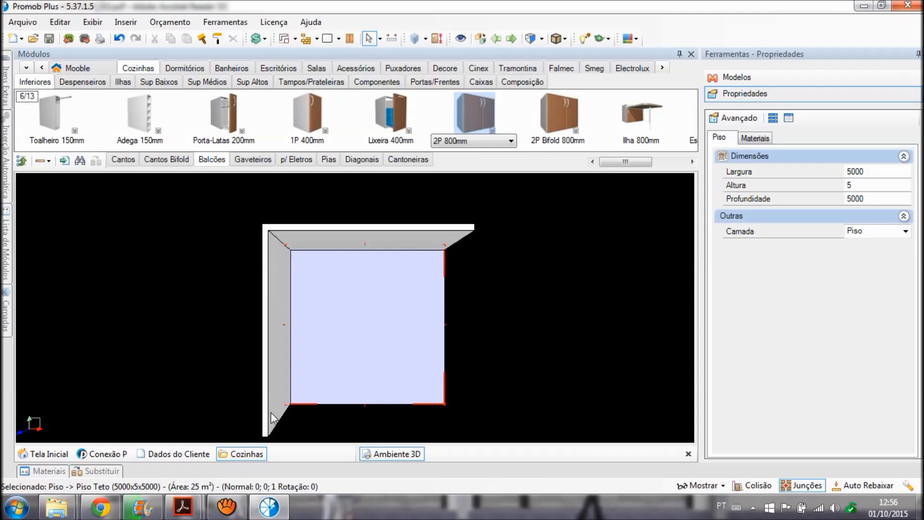
click(226, 507)
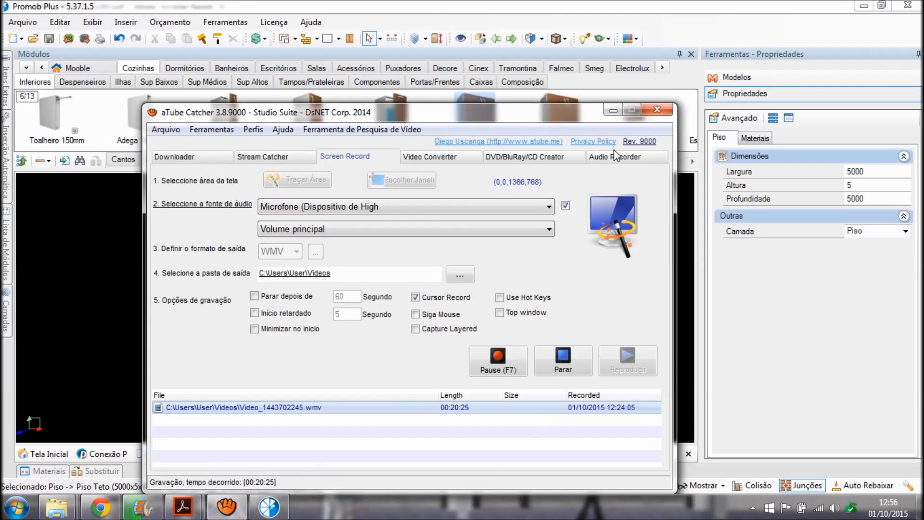
click(613, 110)
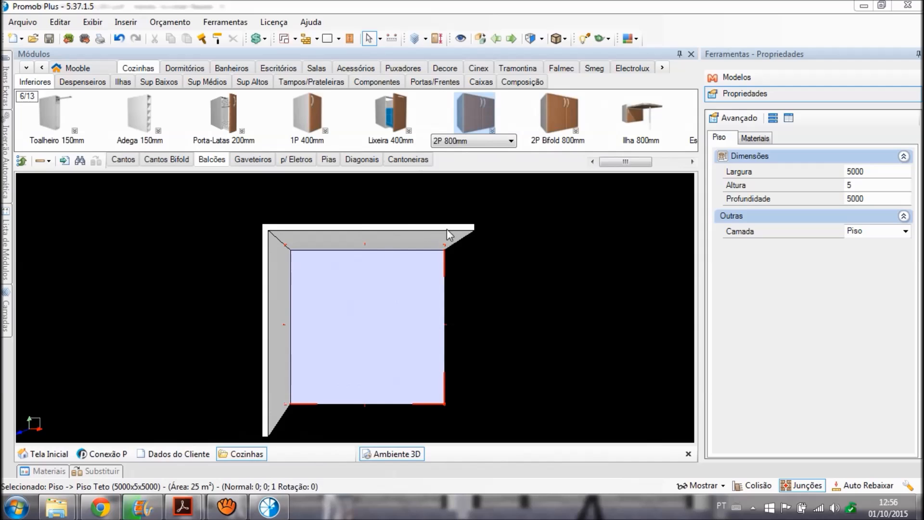
Remove all the room's walls with the Tudo option, including the modules on them.
click(405, 239)
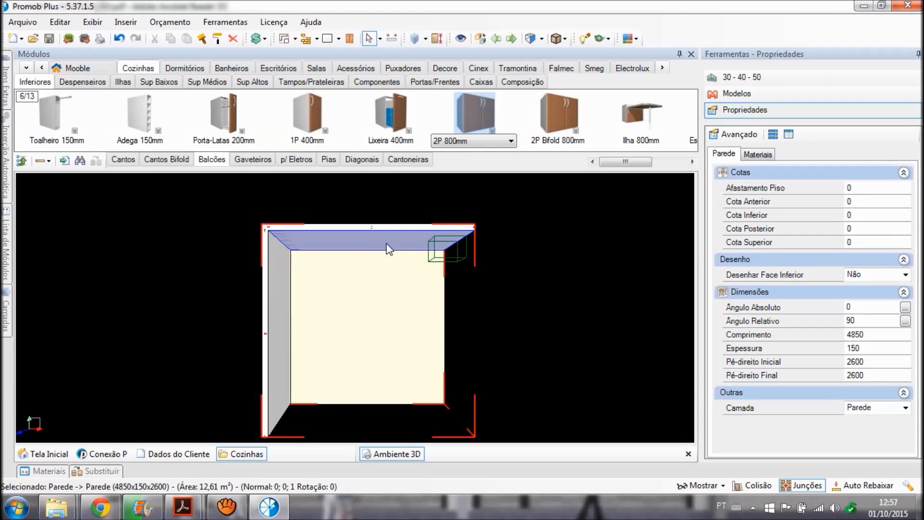
right_click(389, 249)
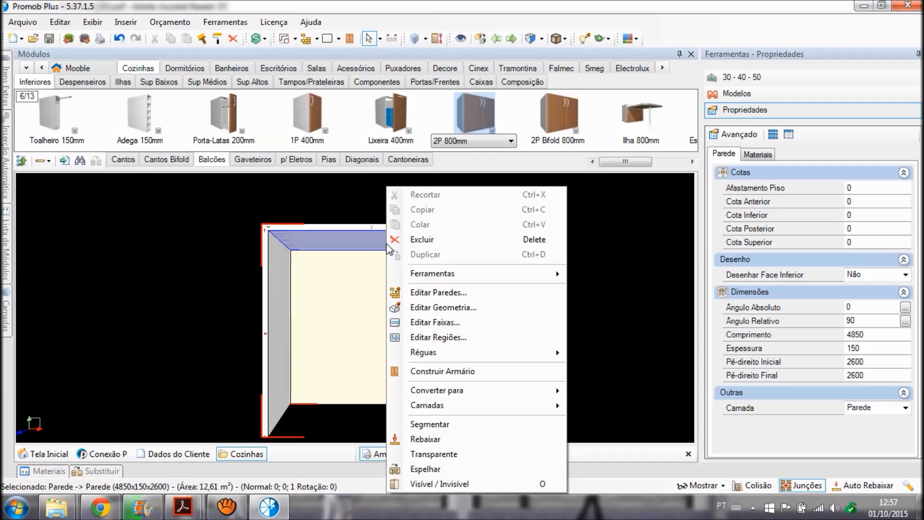
click(450, 241)
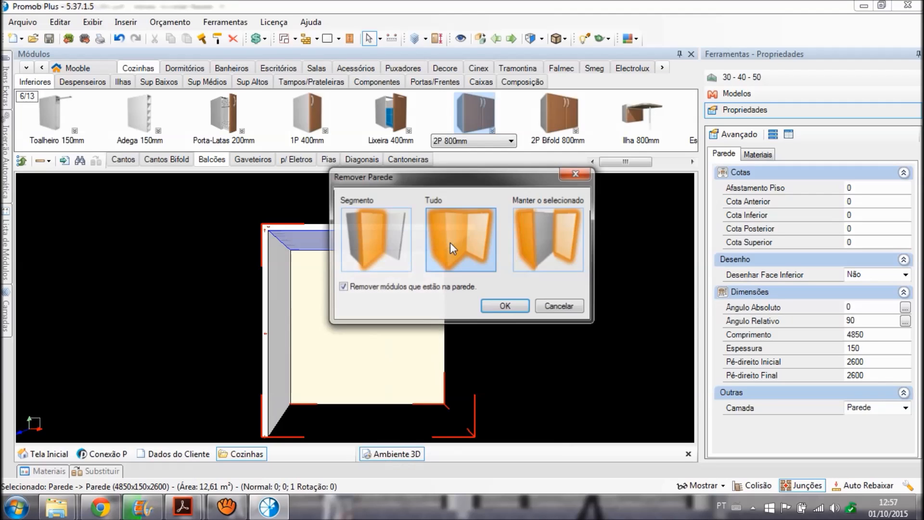
click(450, 241)
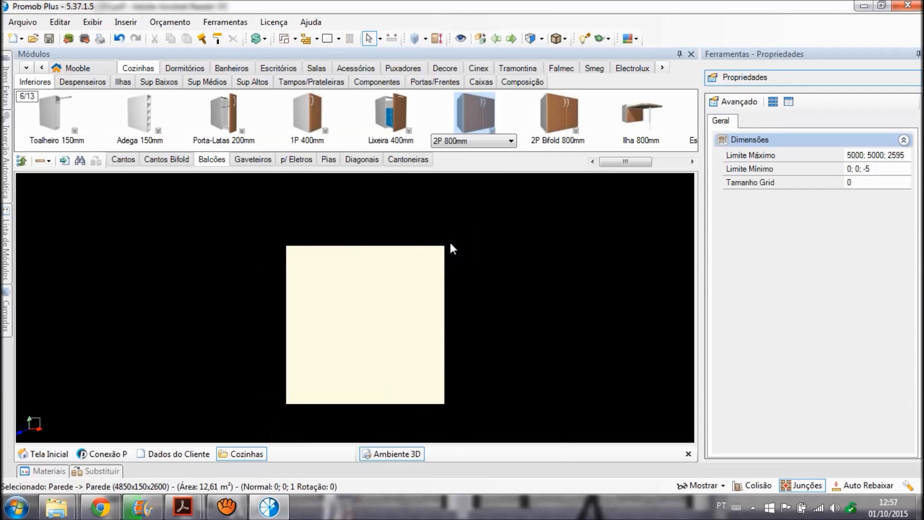
click(226, 506)
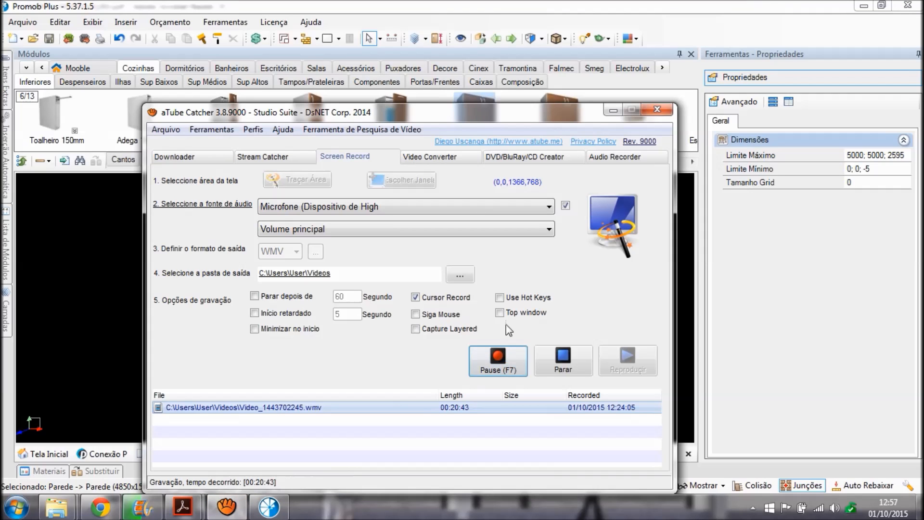
click(613, 110)
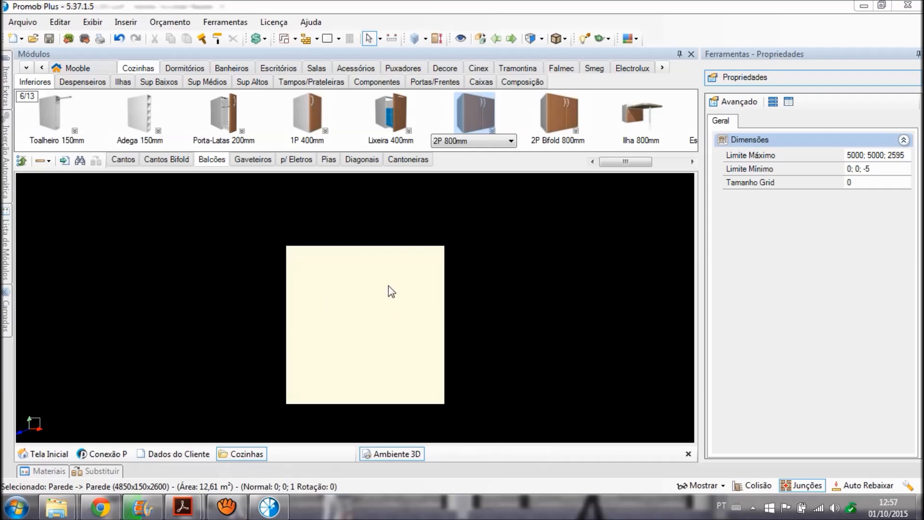
Try to draw a horizontal wall near the floor's upper edge with the wall construction tool.
click(361, 314)
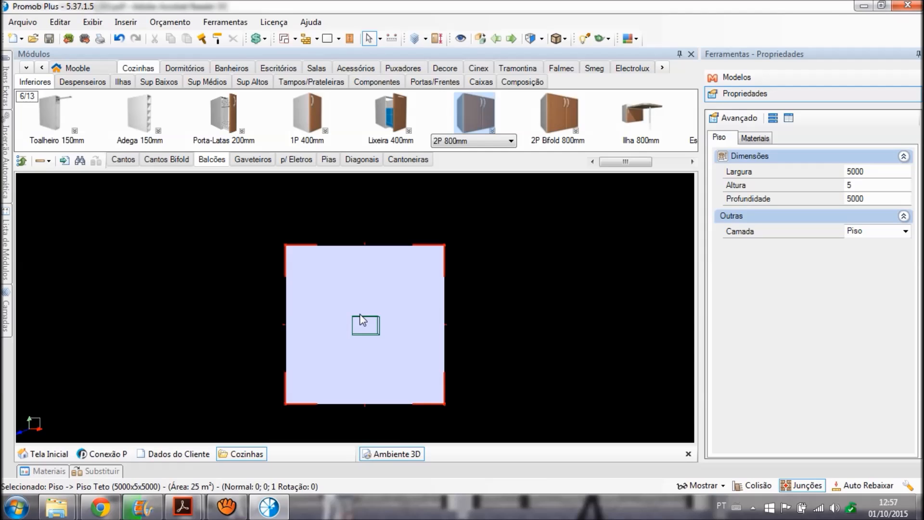
scroll(362, 320, up, 1)
scroll(360, 316, up, 3)
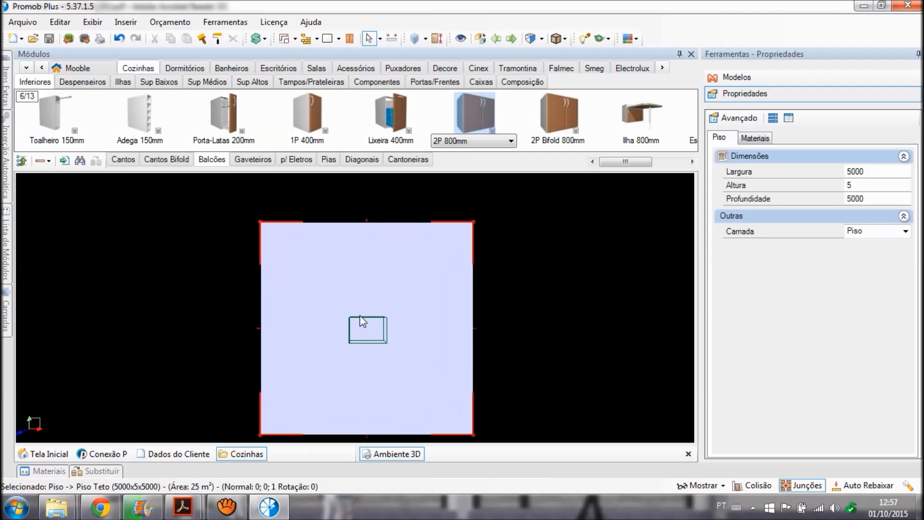
middle_drag(361, 319, 347, 304)
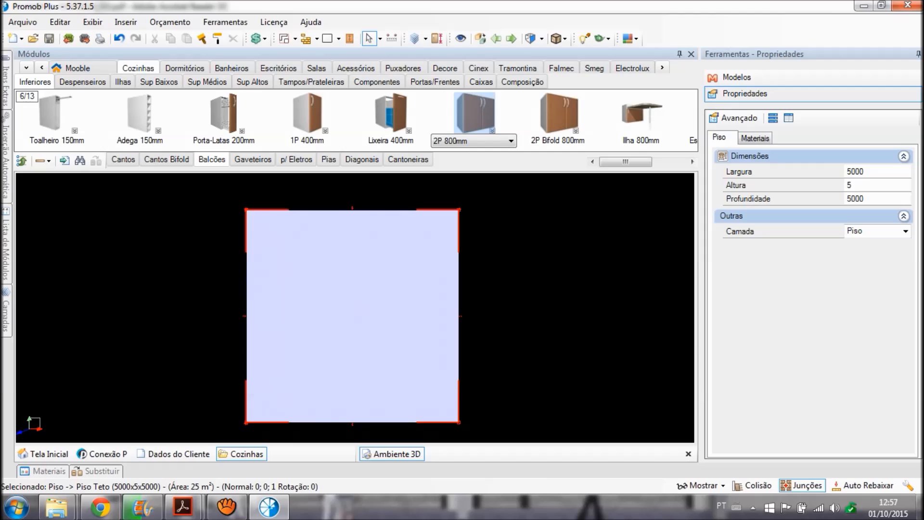
scroll(349, 309, up, 1)
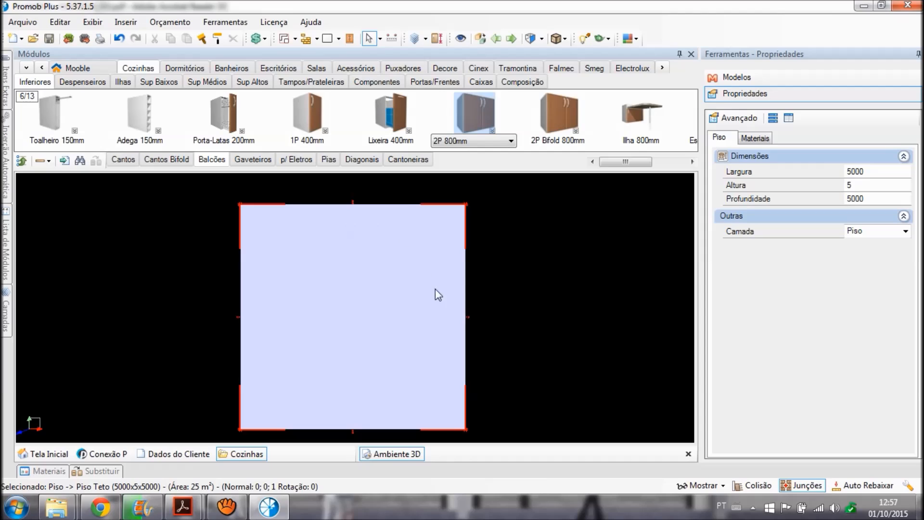
click(305, 40)
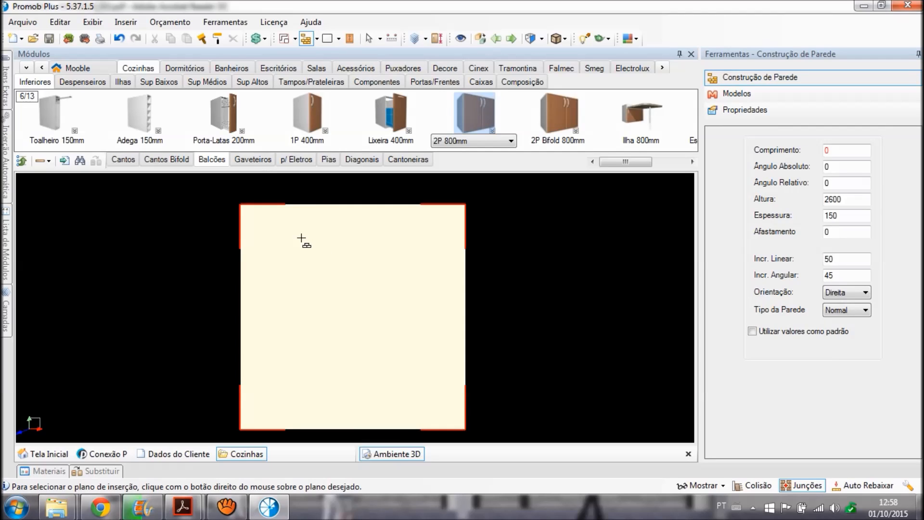
click(301, 239)
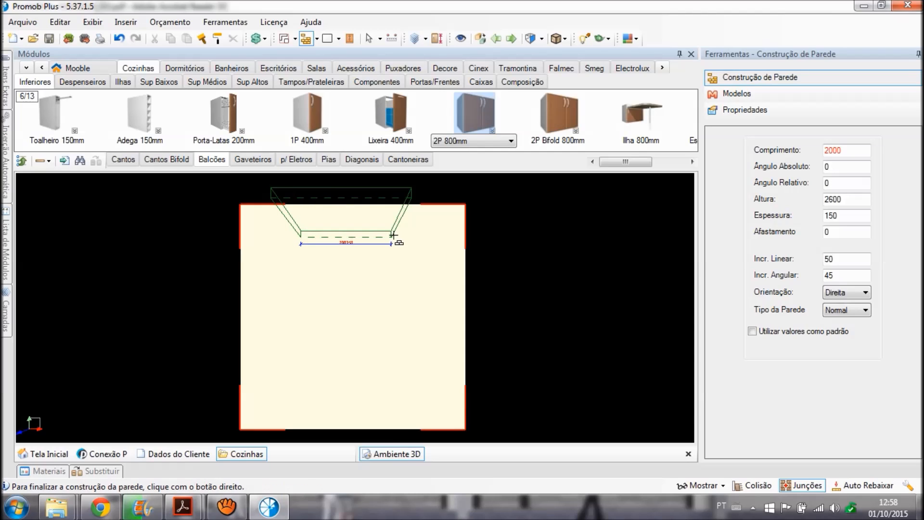
scroll(394, 235, up, 5)
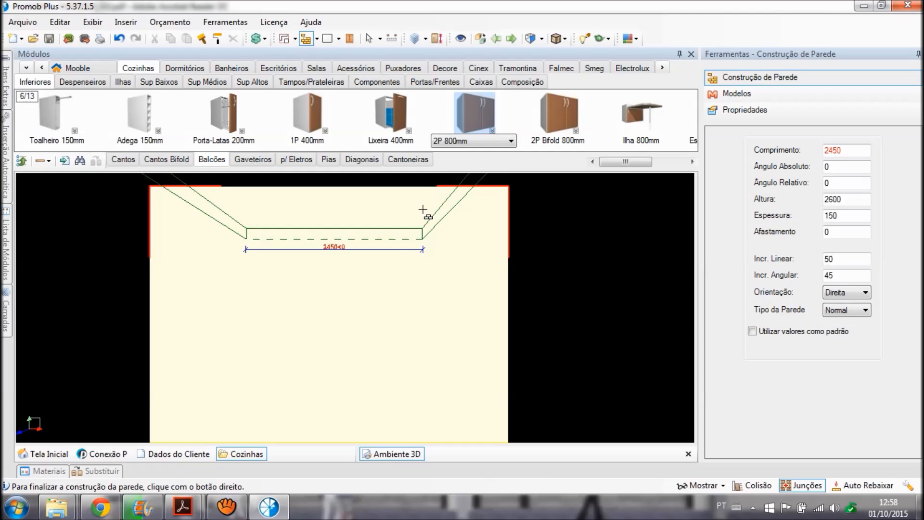
right_click(423, 209)
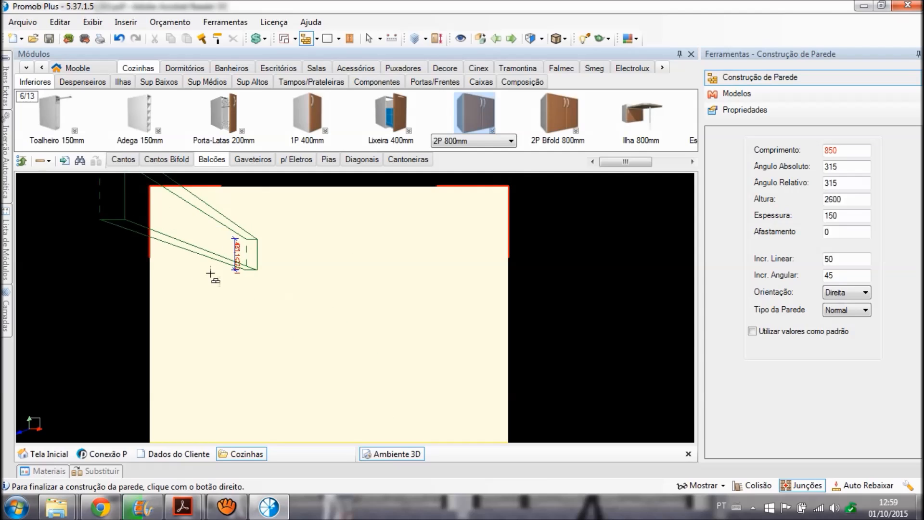
Try the Esquerda orientation for the wall being drawn and leave wall construction without placing it.
middle_drag(201, 283, 449, 289)
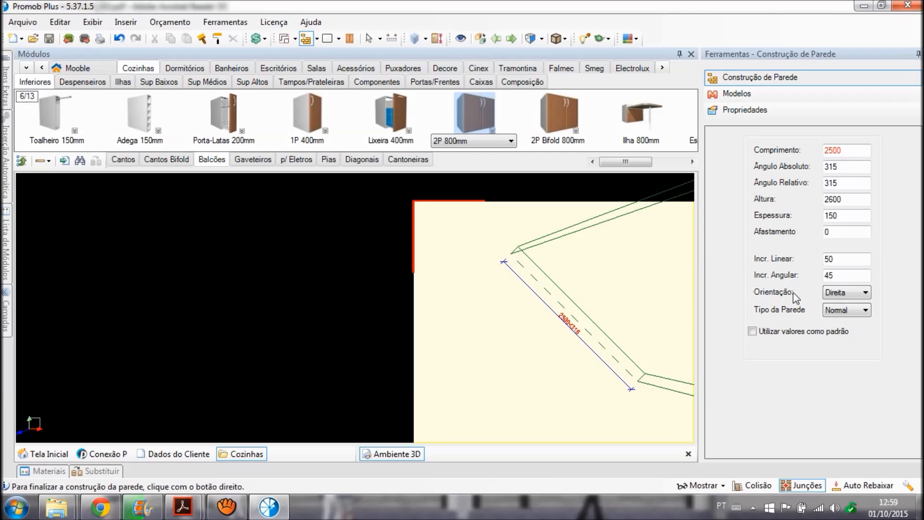
click(841, 294)
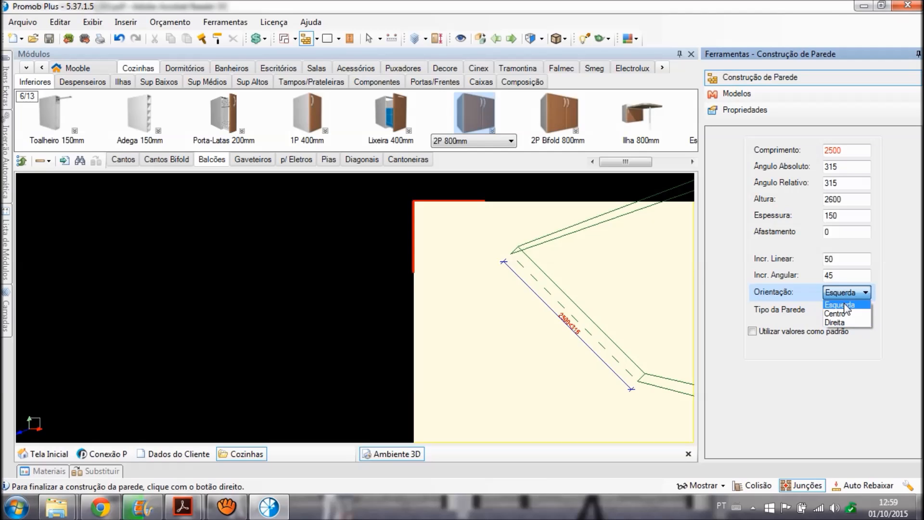
click(846, 306)
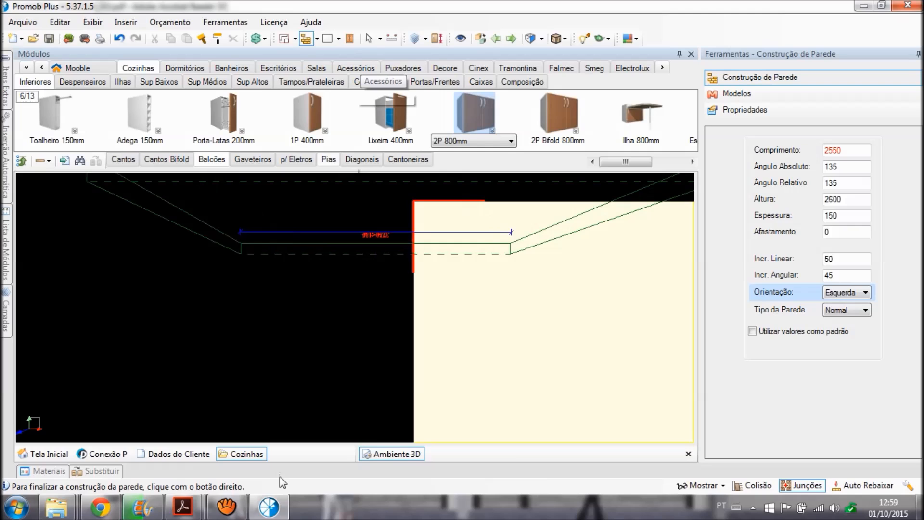
click(245, 509)
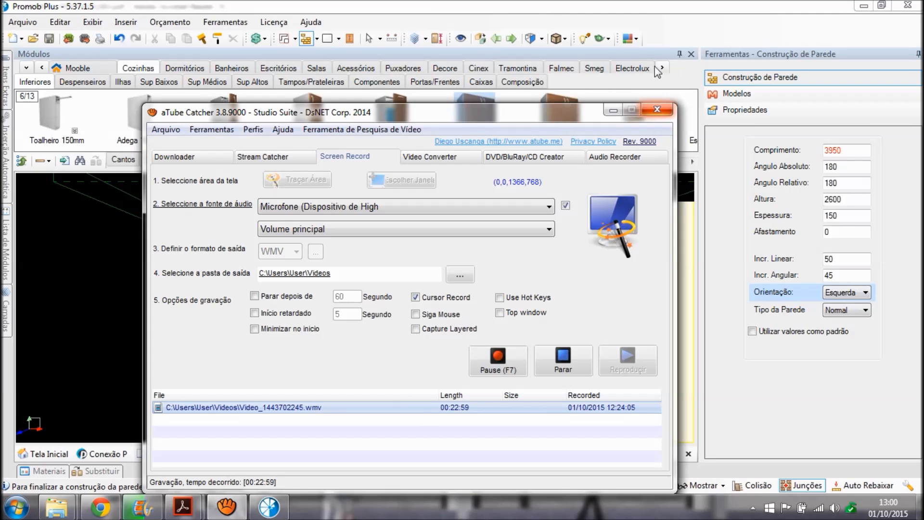
click(612, 111)
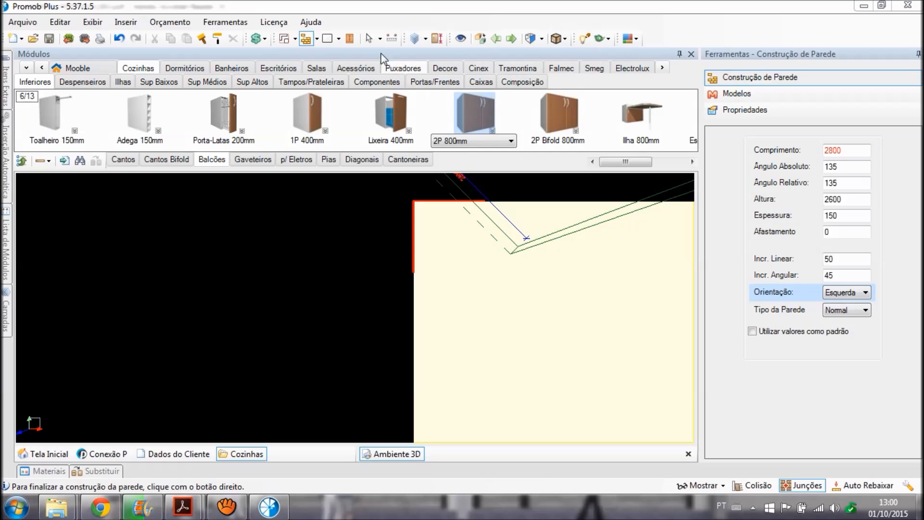
click(371, 42)
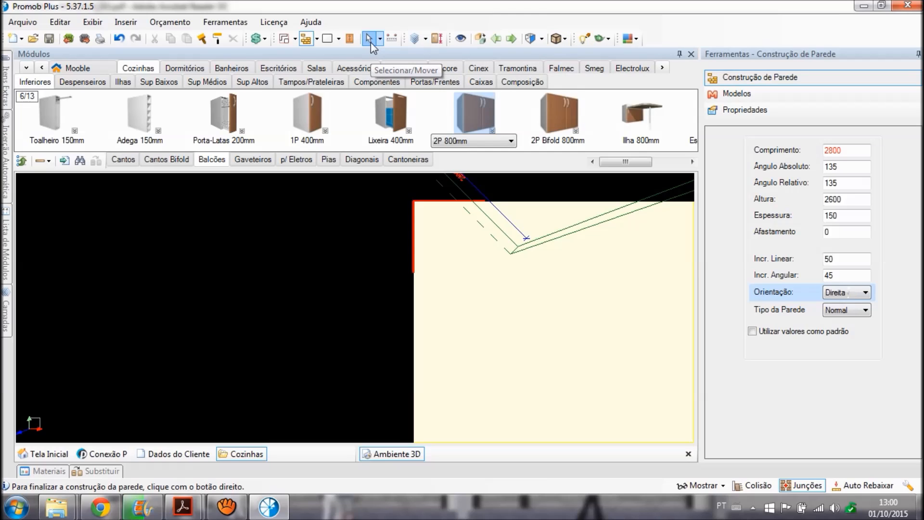
click(227, 507)
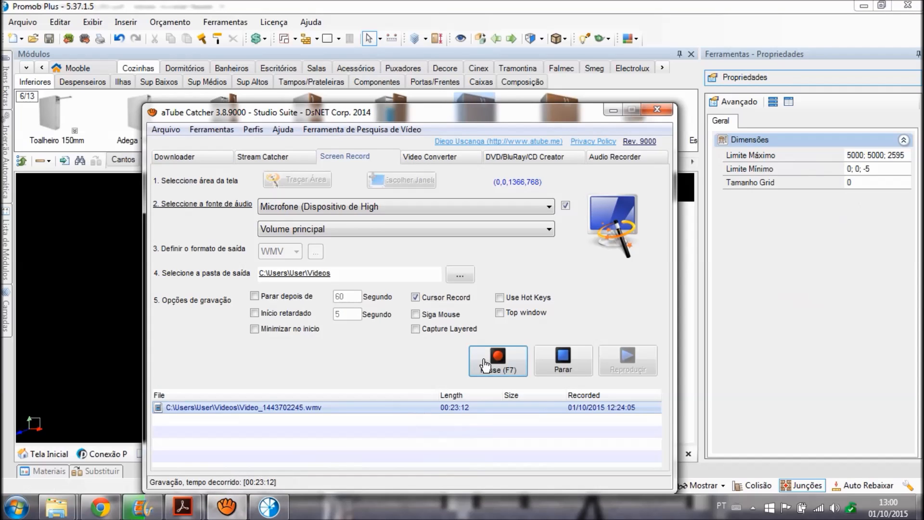
click(611, 115)
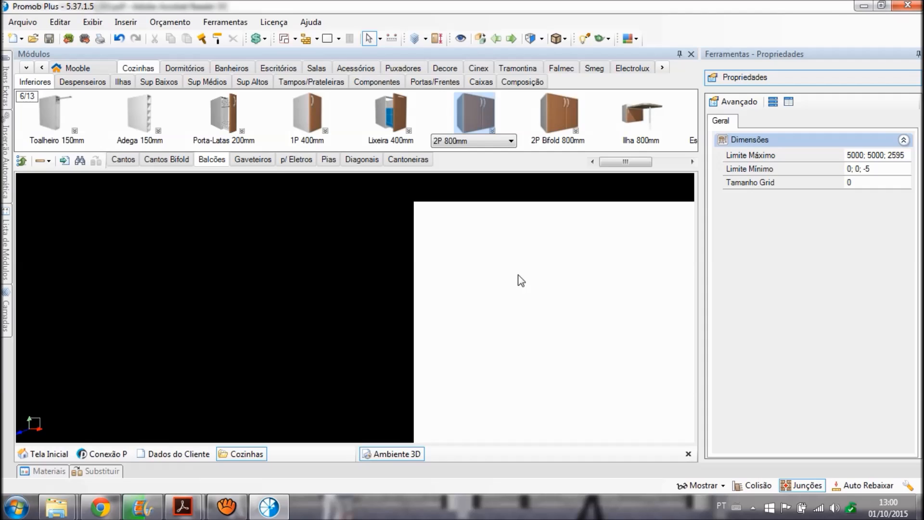
Start a wall near the floor's upper-left corner, try a horizontal segment about 2600 long, and undo that segment while keeping the start point.
scroll(519, 275, down, 4)
middle_drag(576, 331, 438, 291)
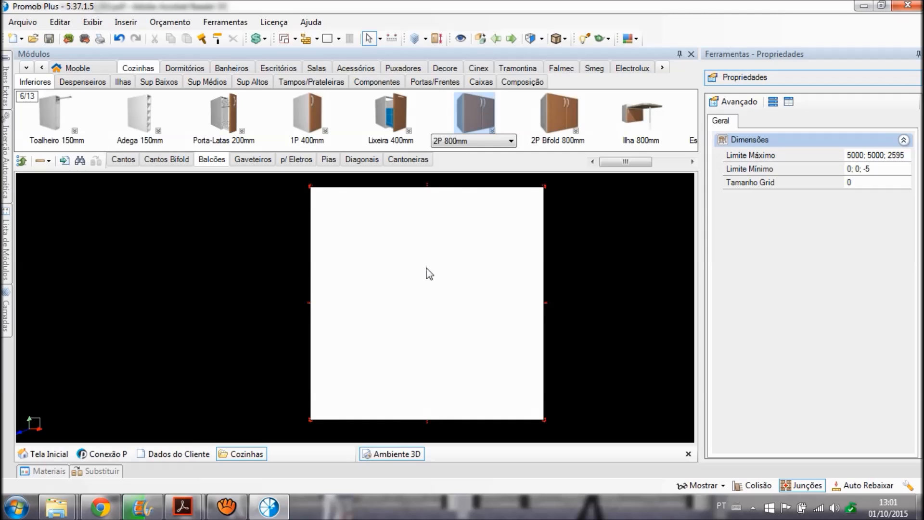
click(306, 41)
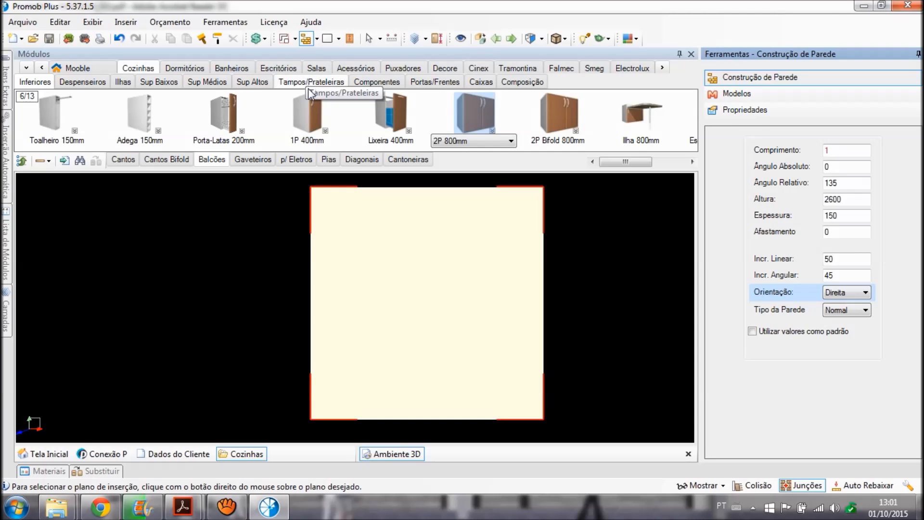
click(333, 214)
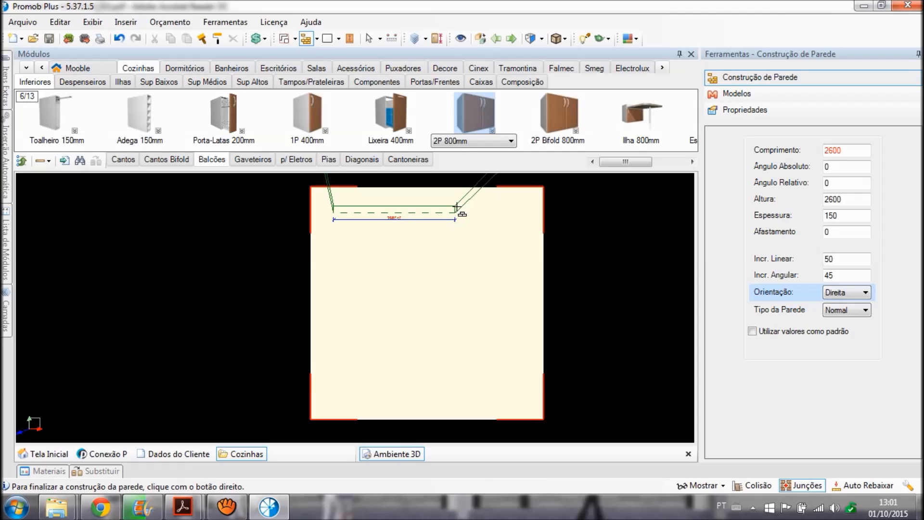
click(456, 207)
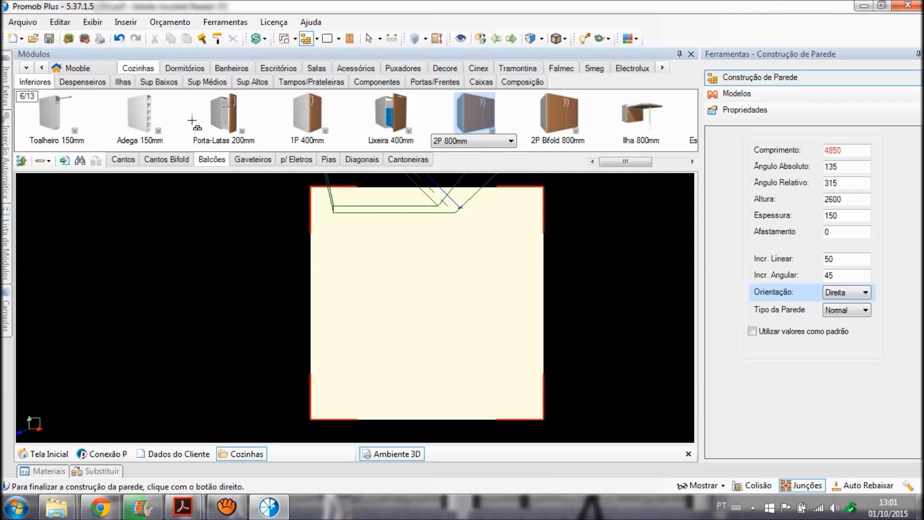
click(123, 42)
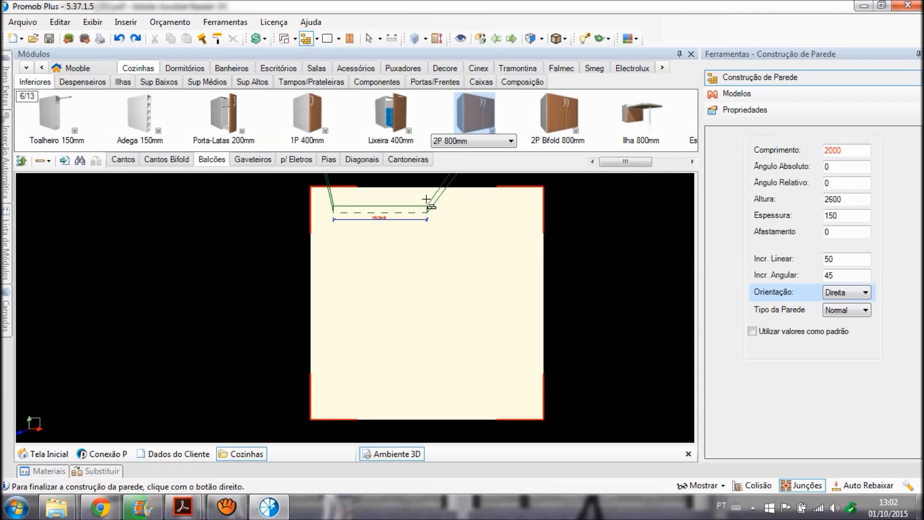
Check the wall lengths on the kitchen plan in 01 PAGINA- INTRODUÇÃO.pdf in Acrobat Reader and return to Promob Plus.
mouse_move(195, 509)
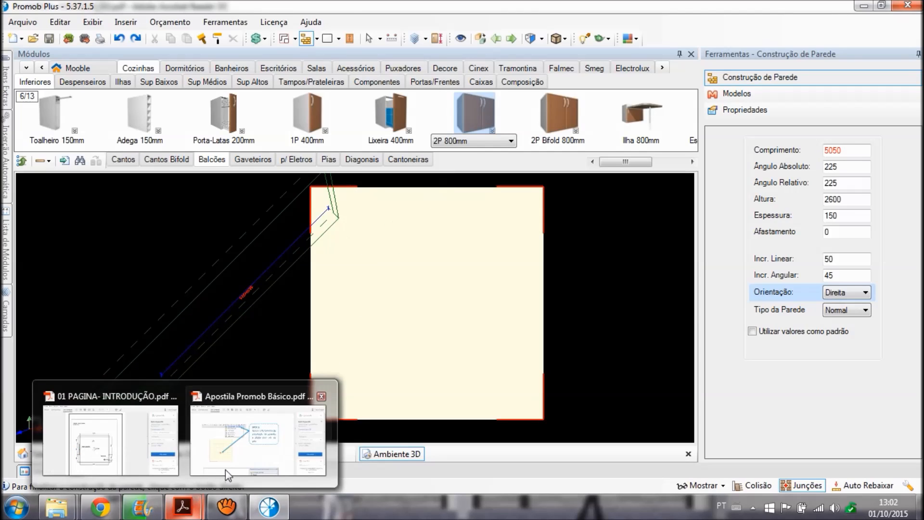
click(114, 441)
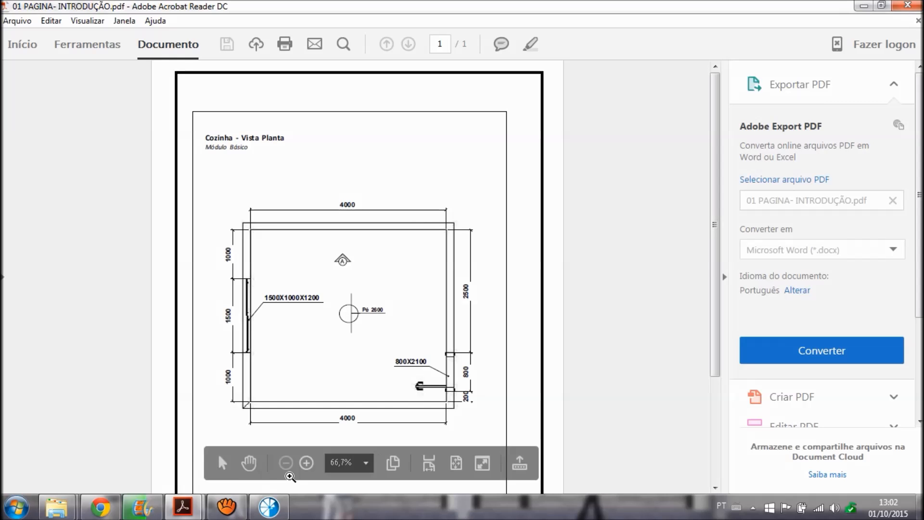
click(282, 512)
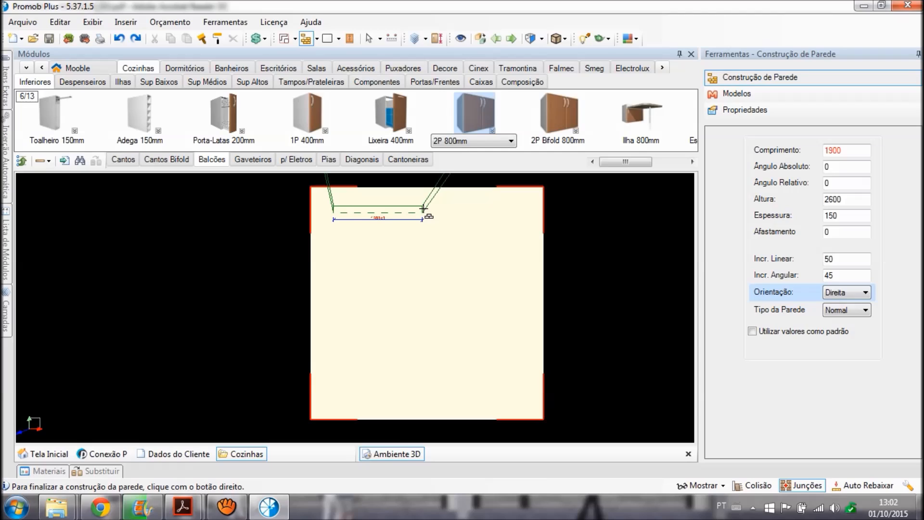
Build the horizontal upper wall from the start point with a Comprimento of 4000.
text(4000,)
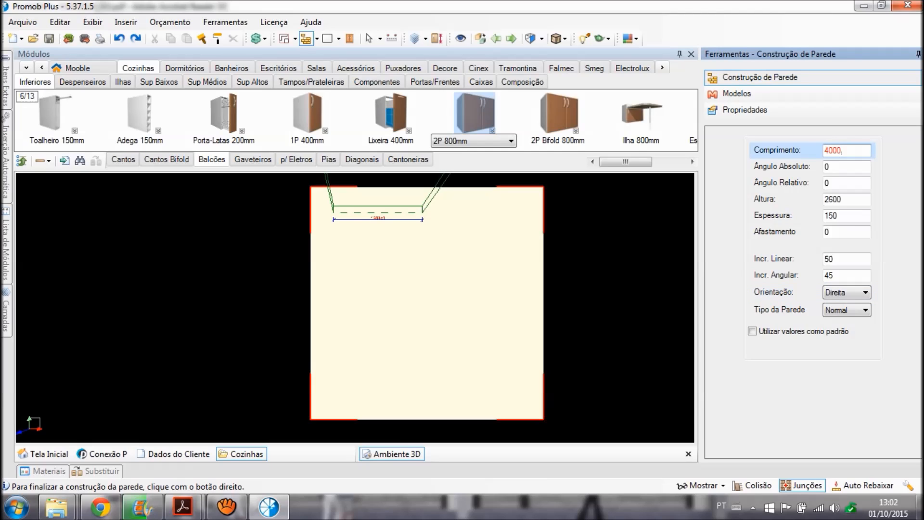
key(BackSpace)
key(Return)
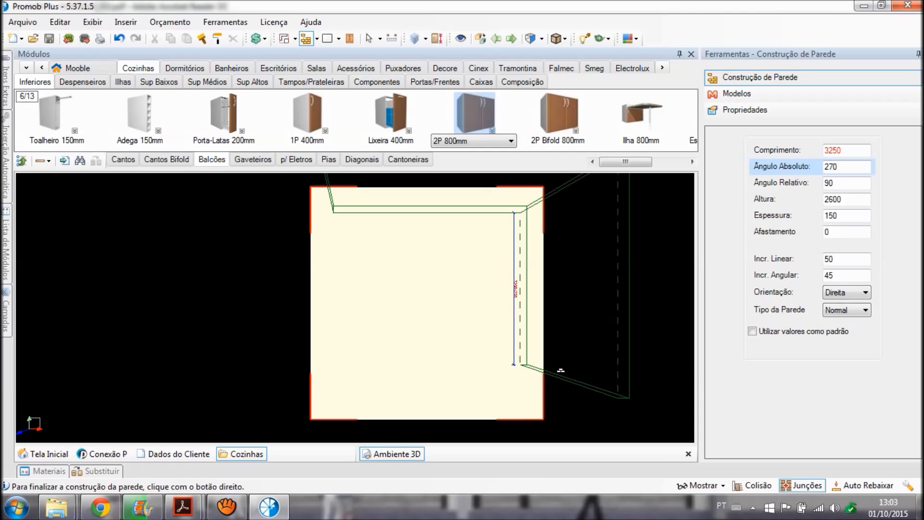
Build the right wall downward with a length of 3500 and the lower wall back toward the left with a length of 4000.
text(3500)
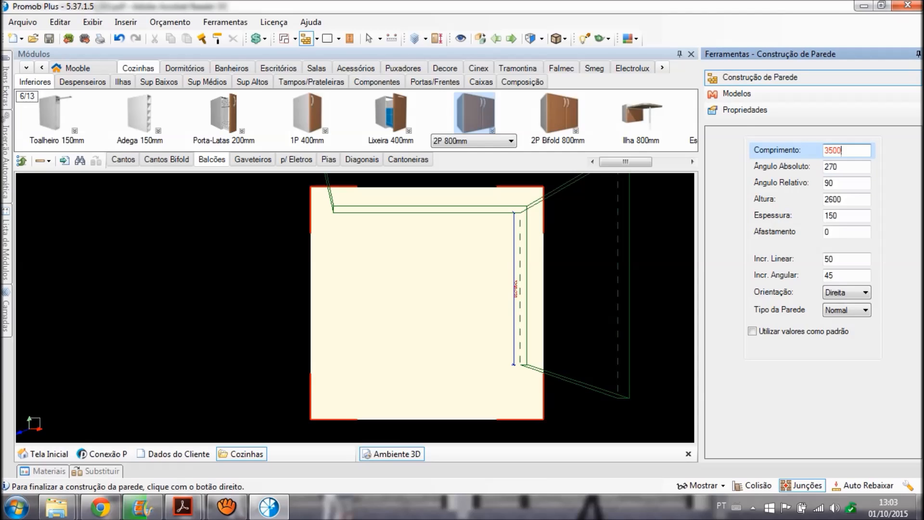
key(Return)
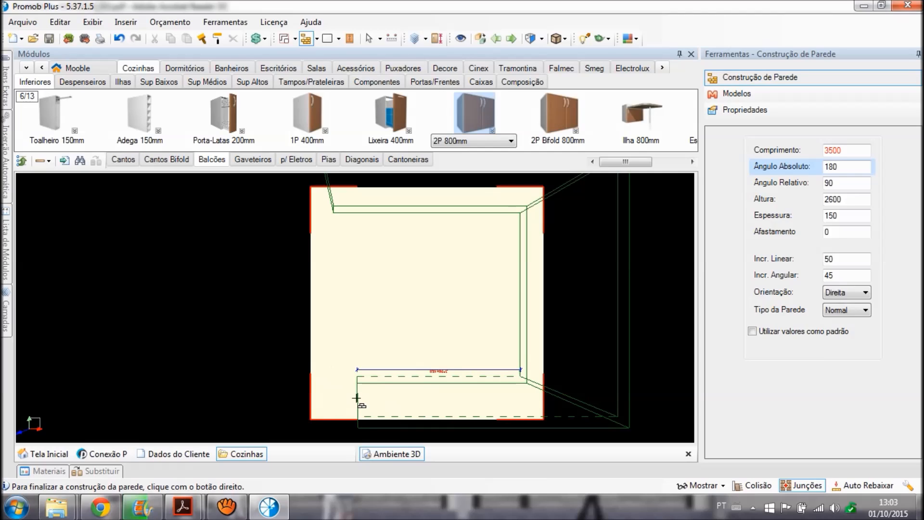
text(4000,)
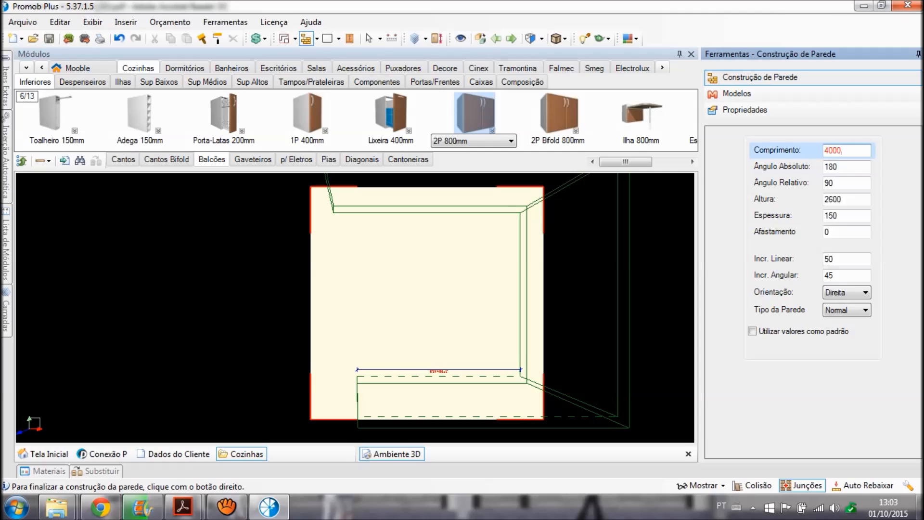
key(Return)
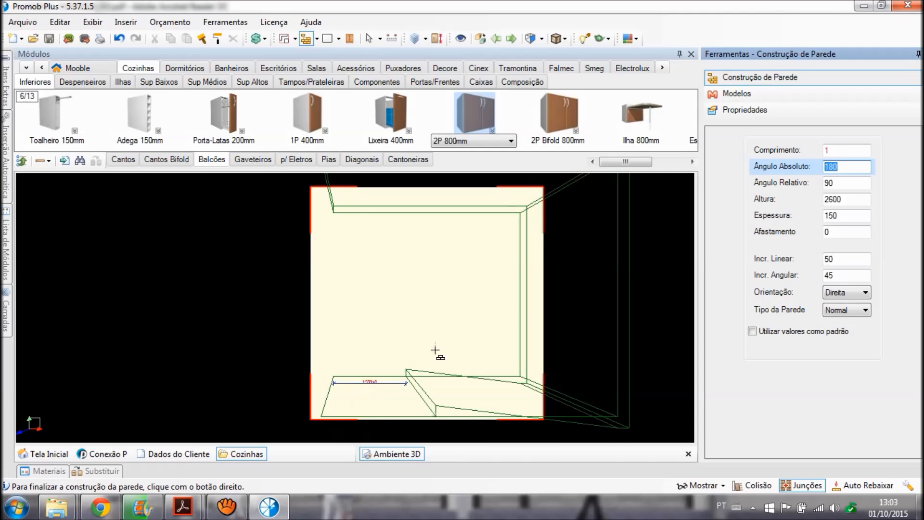
click(849, 148)
text(,)
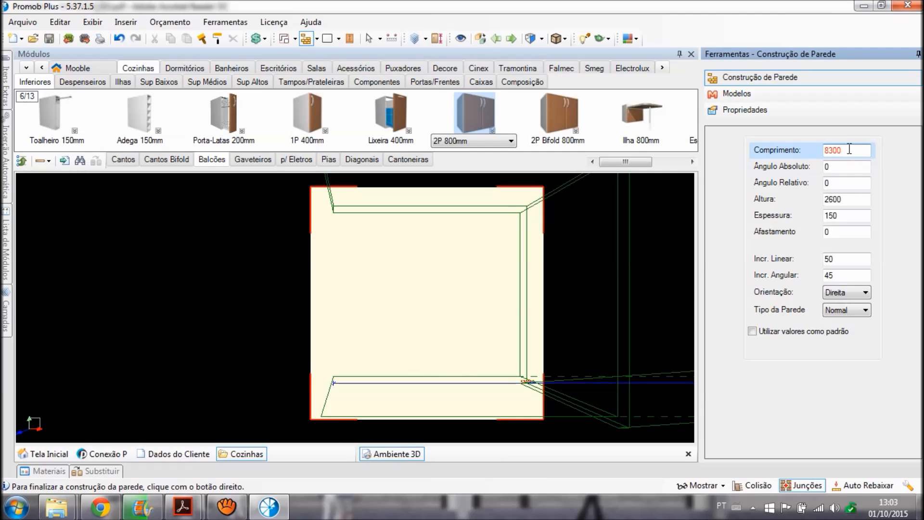
key(BackSpace)
key(BackSpace)
key(BackSpace)
key(BackSpace)
key(BackSpace)
text(hhhhh)
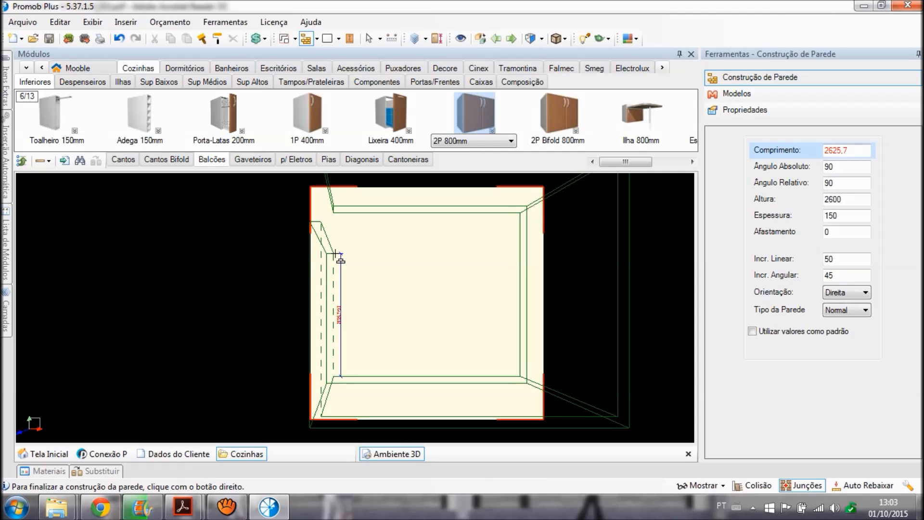
Build the left wall upward with a Comprimento of 3500 and close the wall outline to finish the construction.
text(3)
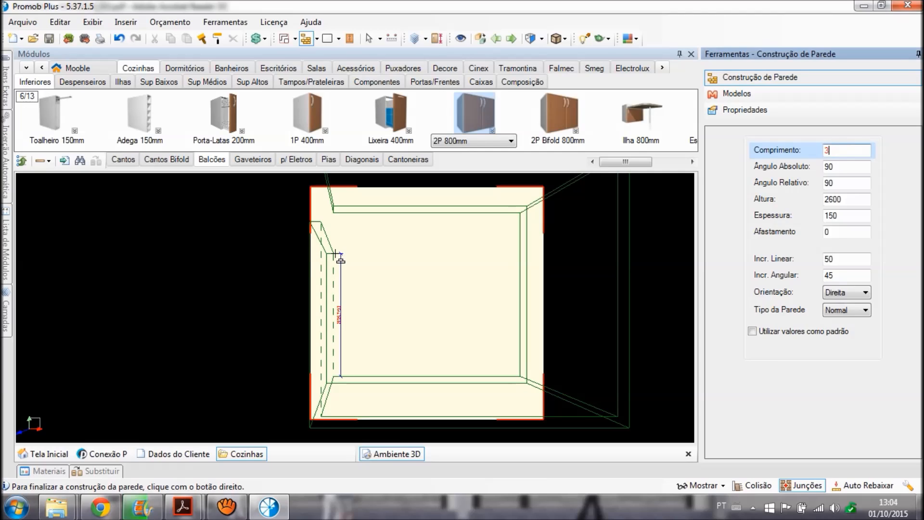
text(500)
key(Return)
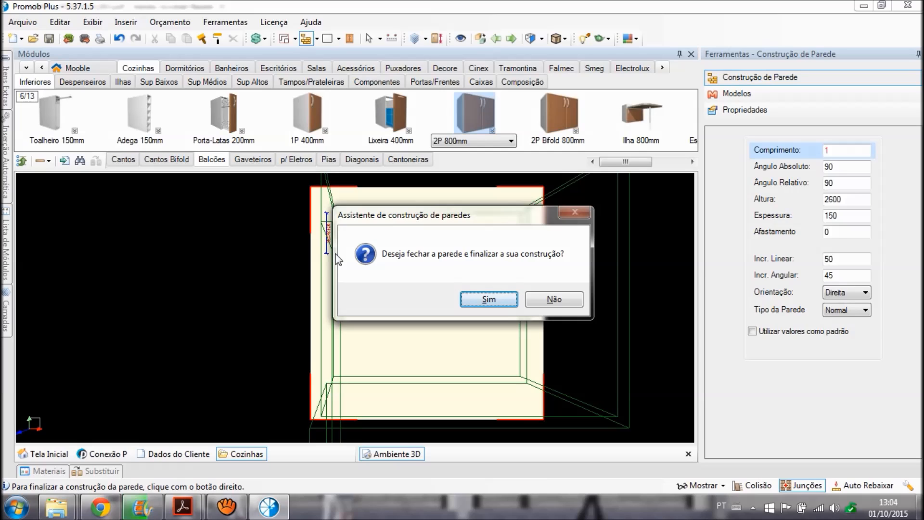
click(490, 302)
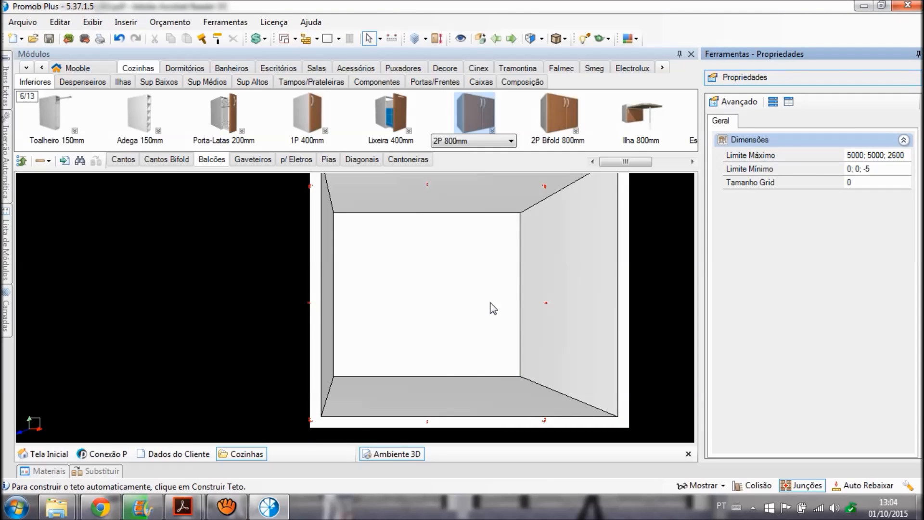
Check the door and window dimensions on the kitchen plan in 01 PAGINA- INTRODUÇÃO.pdf in Acrobat Reader and return to Promob Plus.
click(493, 308)
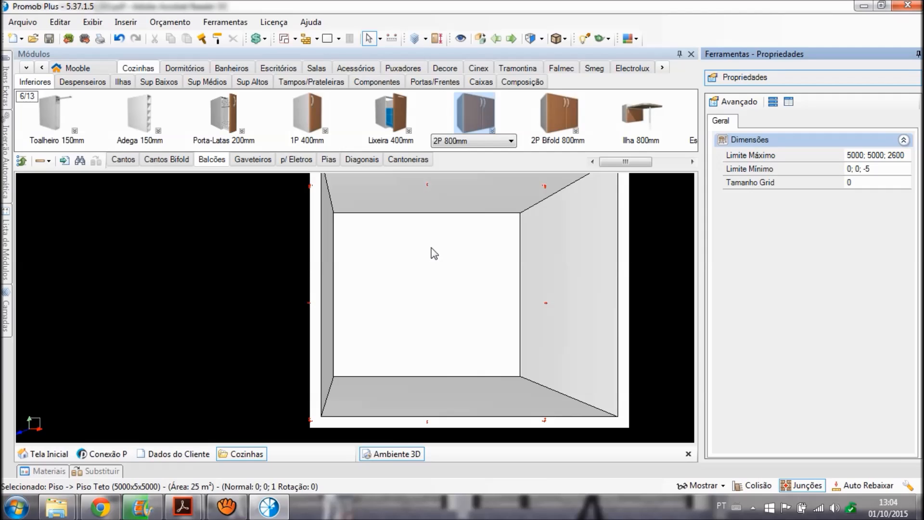
middle_click(431, 248)
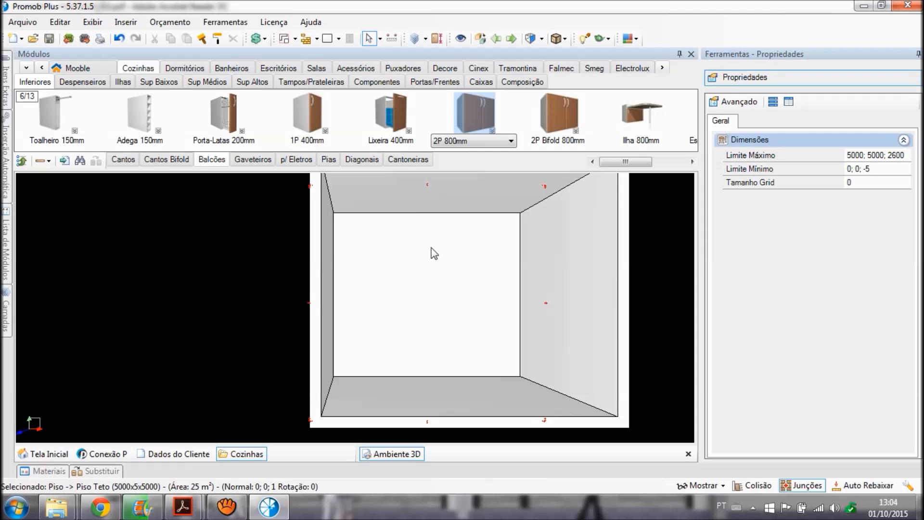
scroll(431, 248, down, 2)
scroll(433, 254, down, 2)
middle_drag(433, 254, 357, 277)
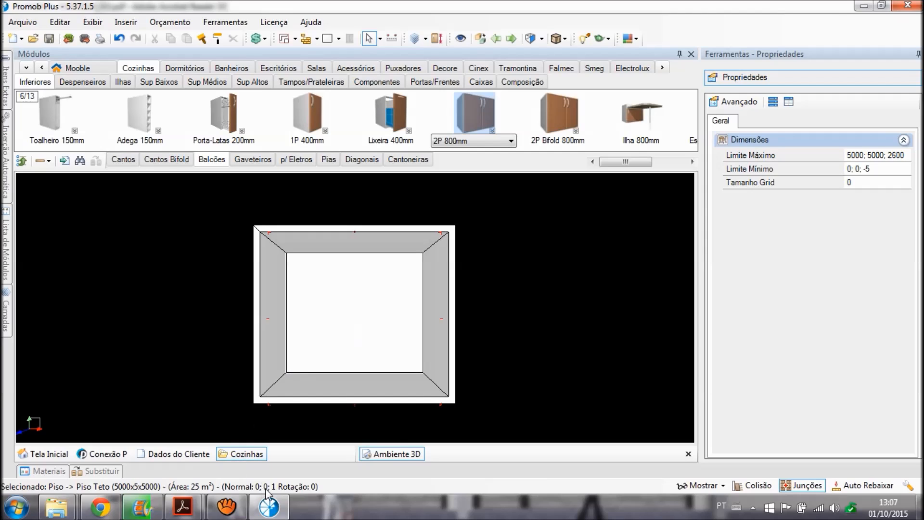
click(195, 513)
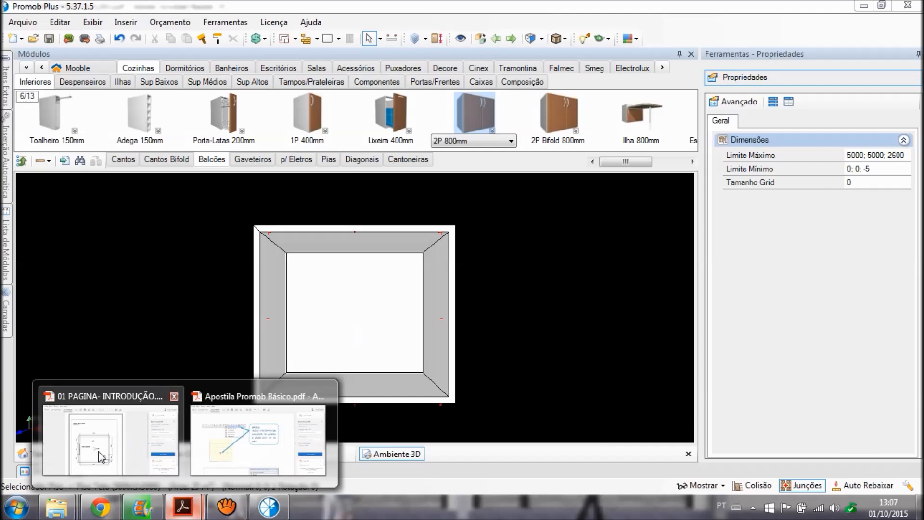
click(98, 452)
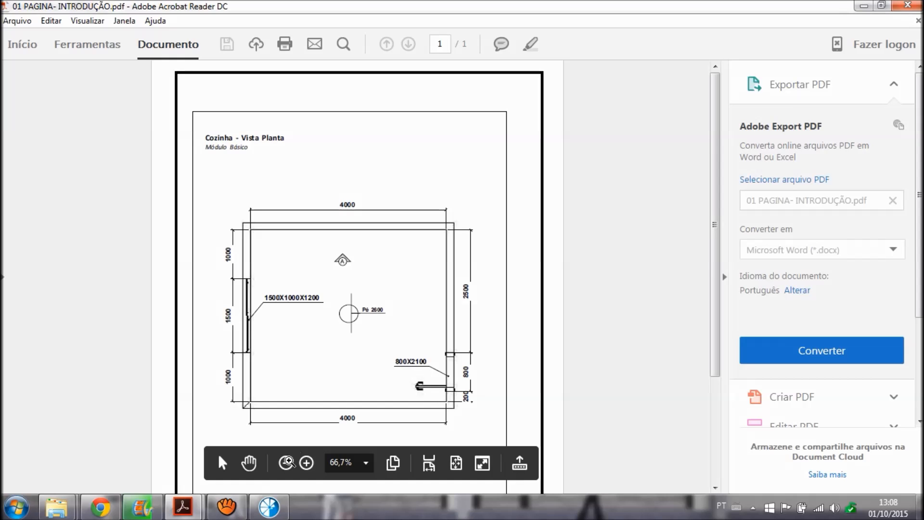
click(280, 505)
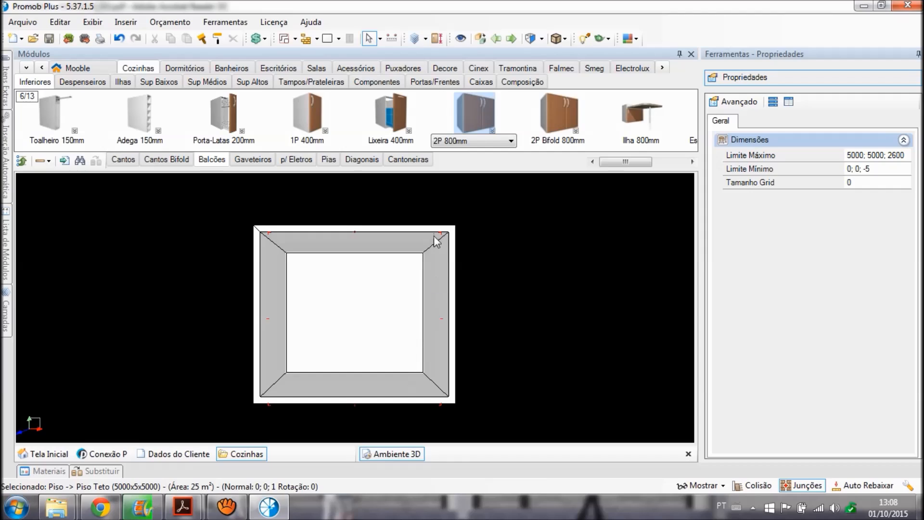
Face the room's right wall from inside and lower the opposite wall that blocks the view with Rebaixar.
click(443, 342)
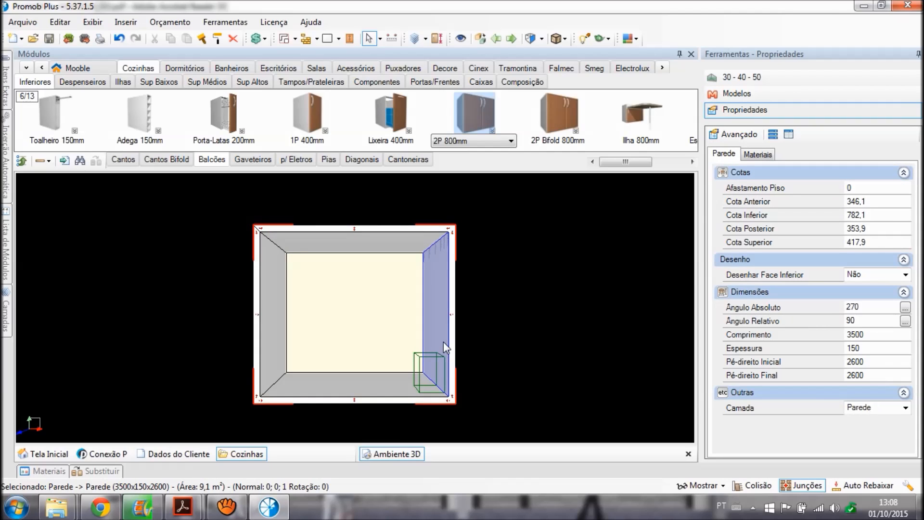
key(space)
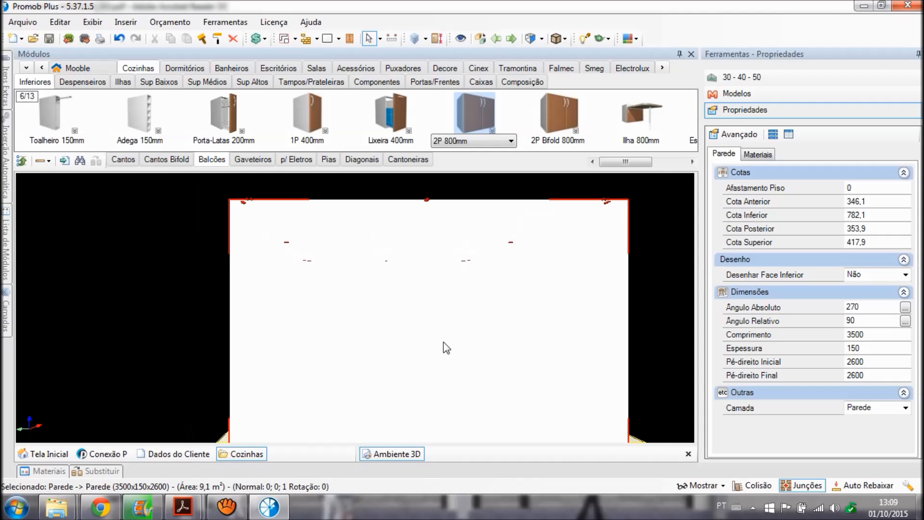
scroll(444, 341, down, 1)
scroll(443, 341, down, 2)
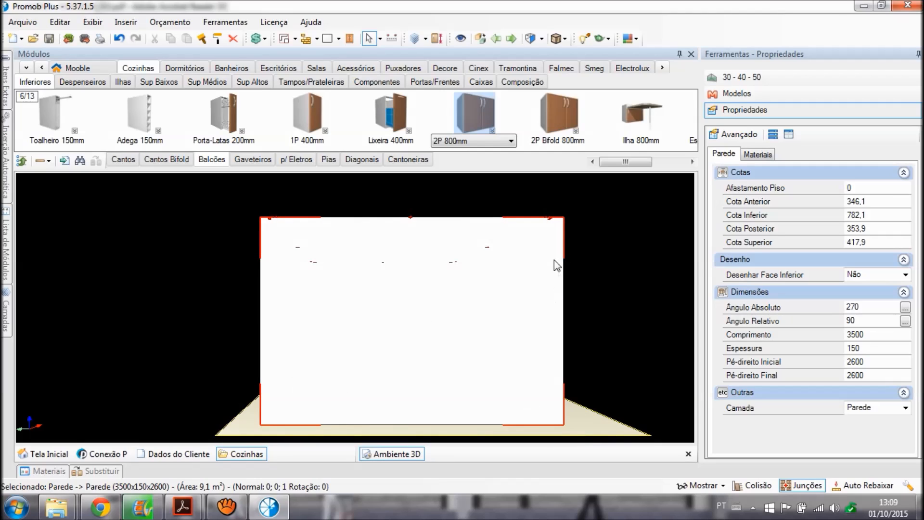
right_click(479, 285)
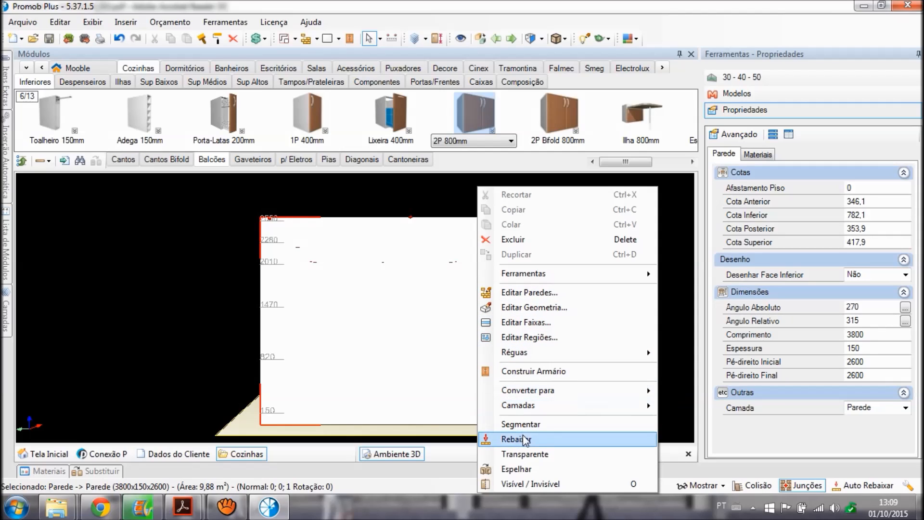
click(556, 444)
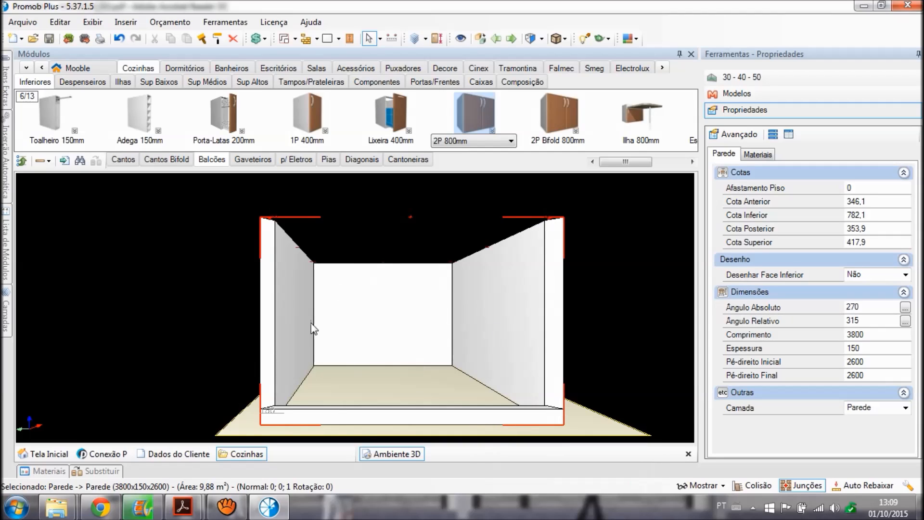
double_click(375, 293)
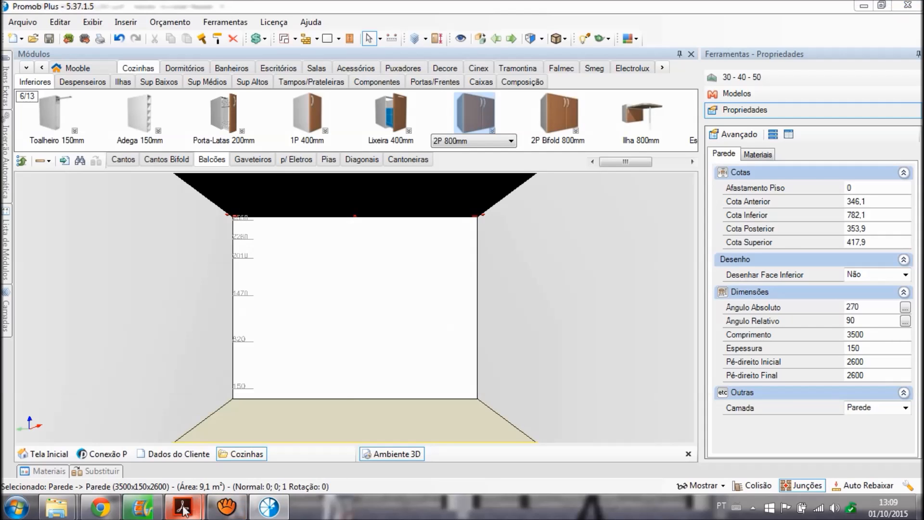
Check the door's size and position on the kitchen plan in Acrobat Reader and show the Decore exterior doors in Promob Plus.
mouse_move(183, 506)
click(124, 440)
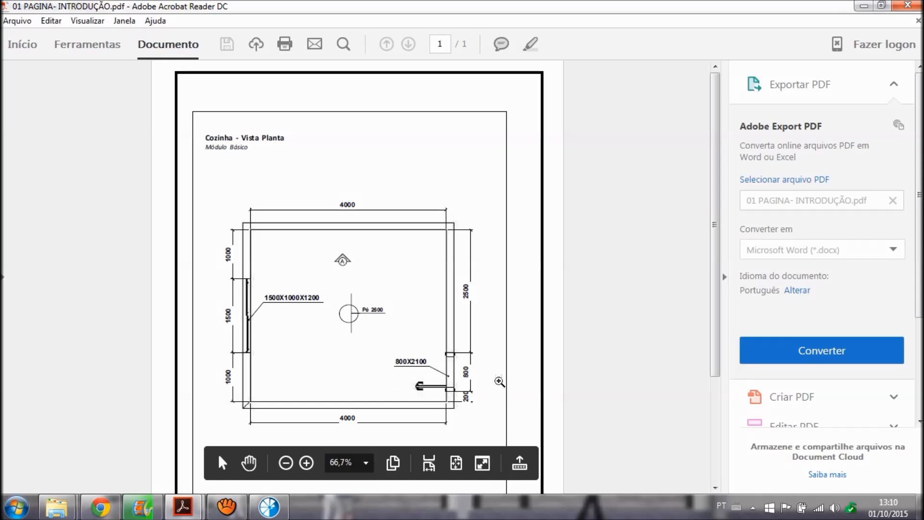
click(269, 507)
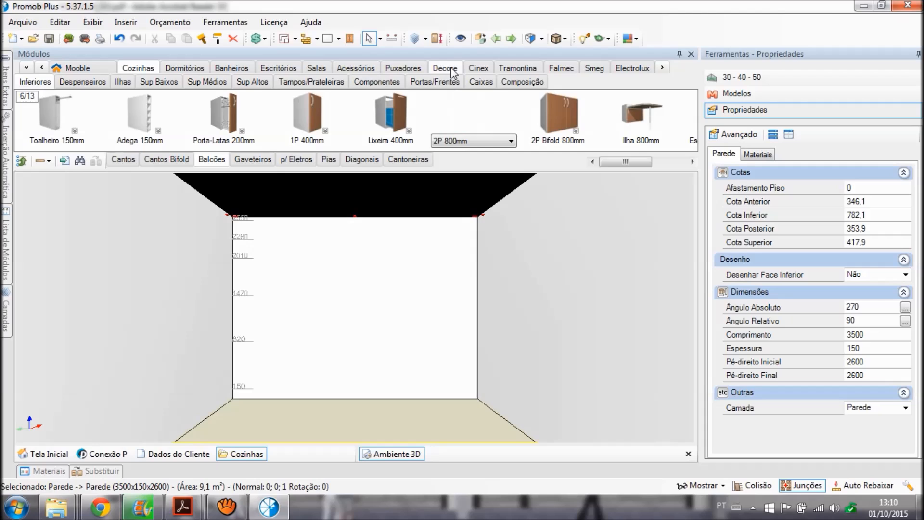
click(452, 72)
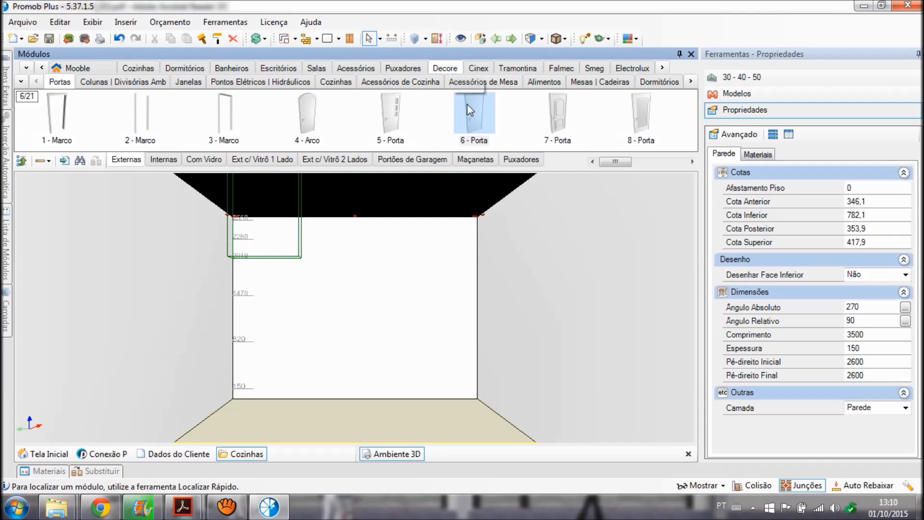
mouse_move(605, 165)
mouse_down()
mouse_move(662, 162)
mouse_move(604, 158)
mouse_up()
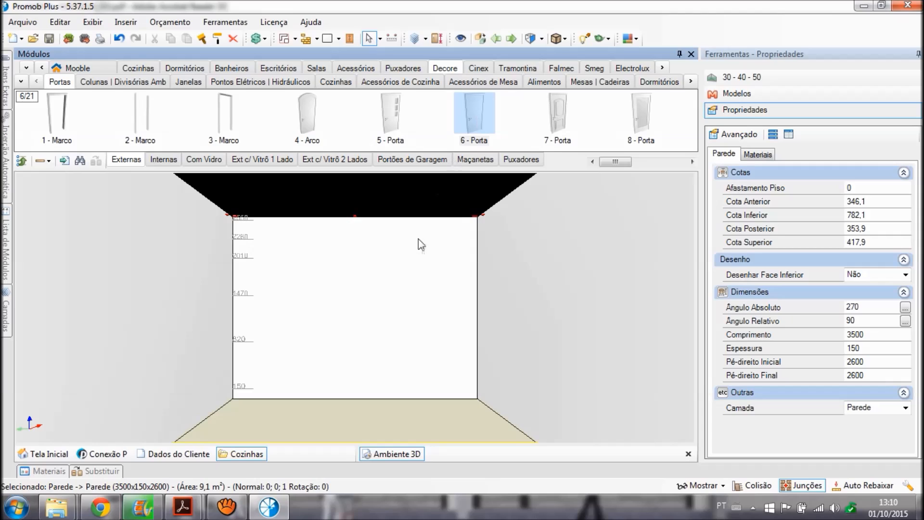
Try placing the 6 - Porta exterior door against the right end of the facing wall, and delete it.
click(479, 105)
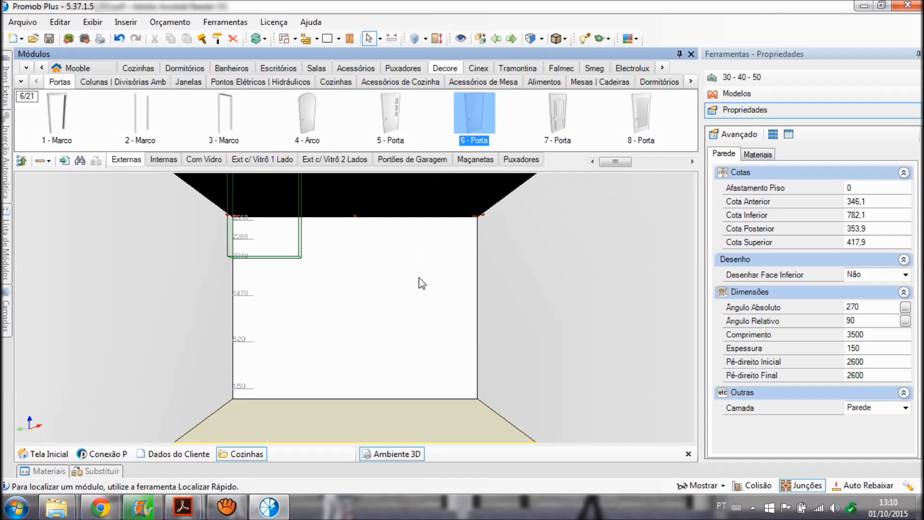
click(437, 377)
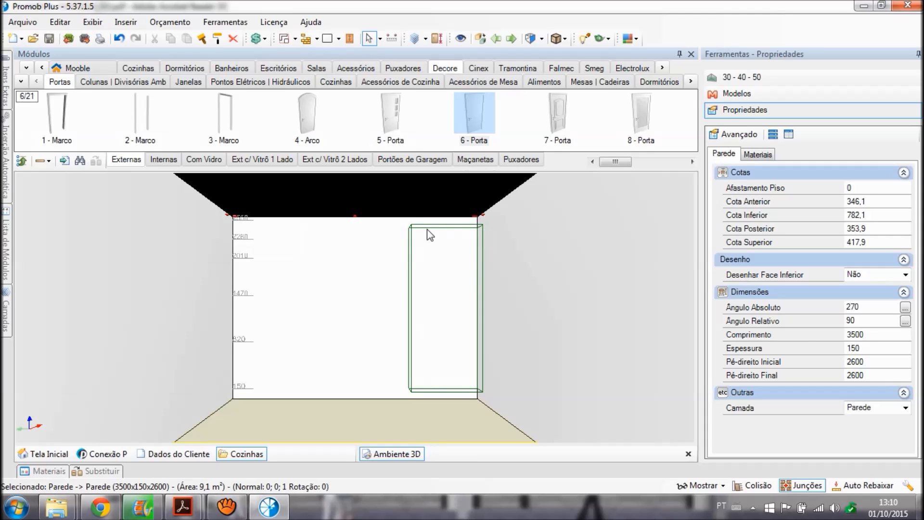
click(481, 122)
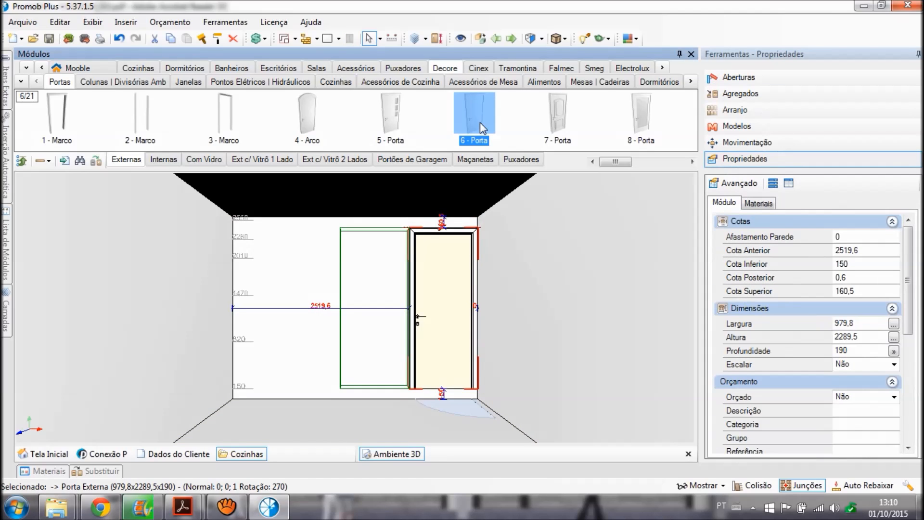
click(446, 245)
key(Delete)
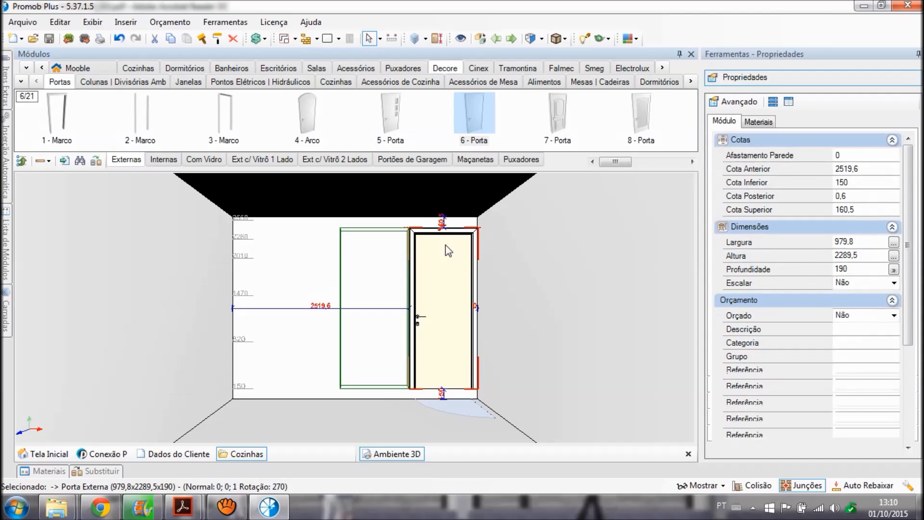
Place the 6 - Porta exterior door at floor level on the facing wall, about 2006 from its left corner.
click(478, 114)
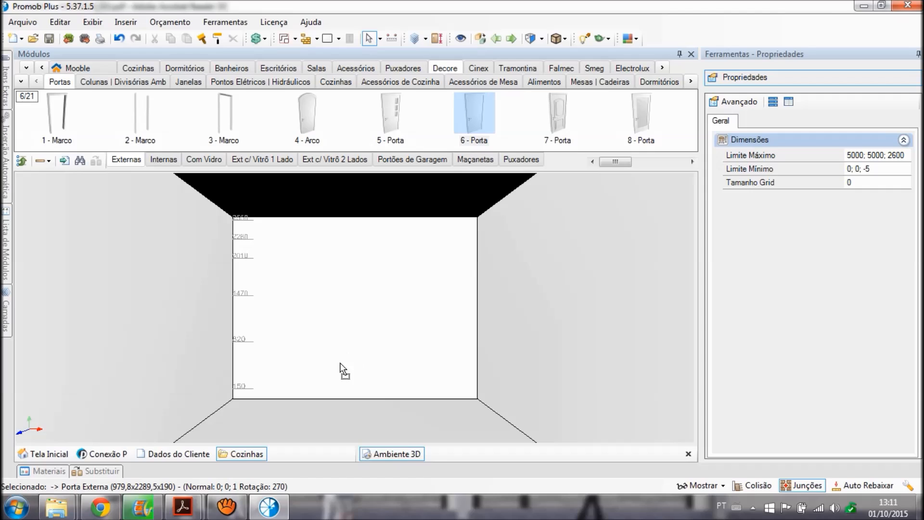
drag(328, 374, 374, 400)
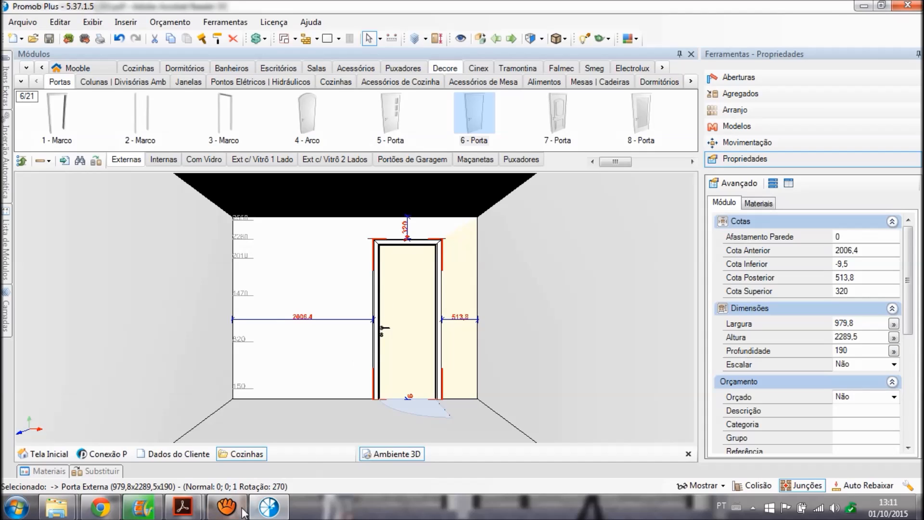
Read the door's dimensions enlarged on the kitchen plan in Acrobat Reader and return to Promob Plus.
mouse_move(182, 506)
click(162, 441)
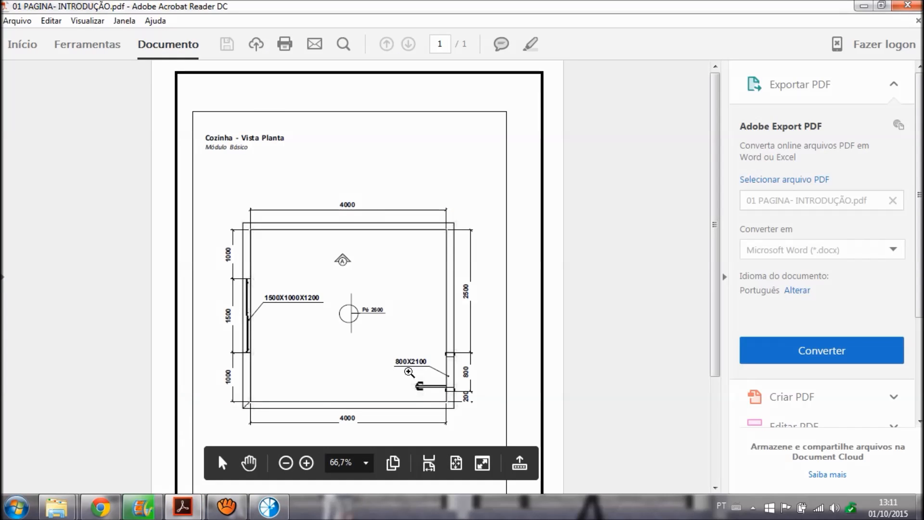
click(409, 369)
click(402, 282)
click(406, 274)
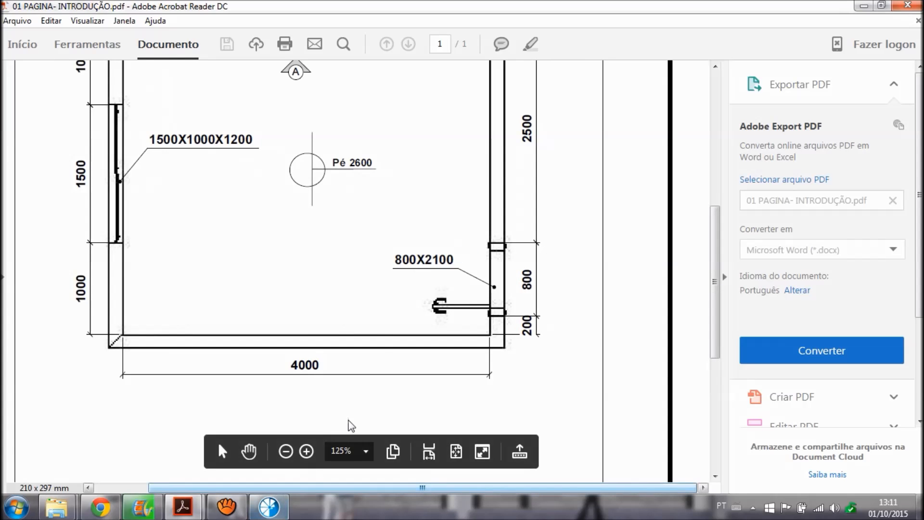
click(270, 508)
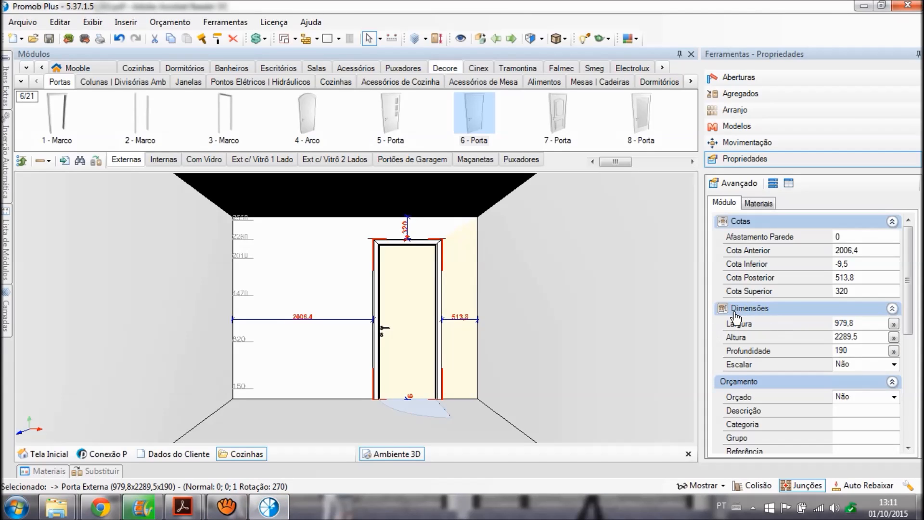
Set the door's Largura to 800 and its Altura to the plan's 2100.
click(856, 323)
text(800)
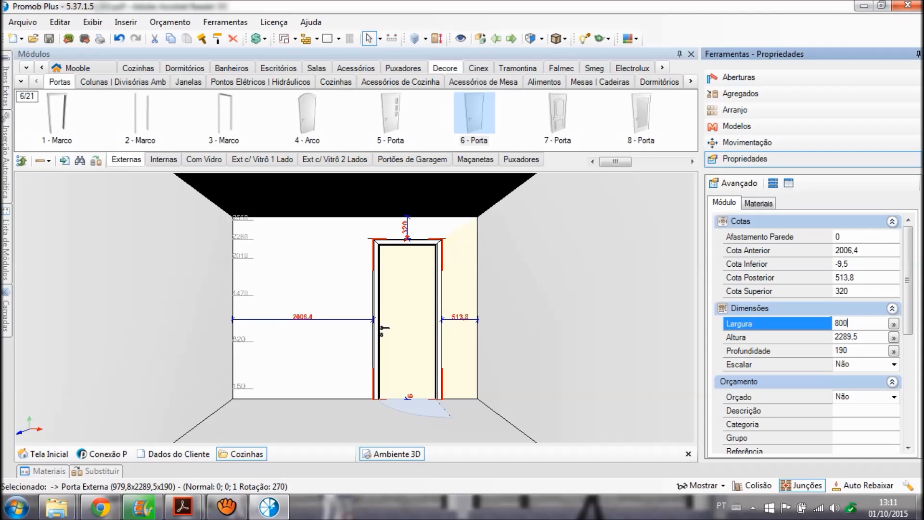
key(Return)
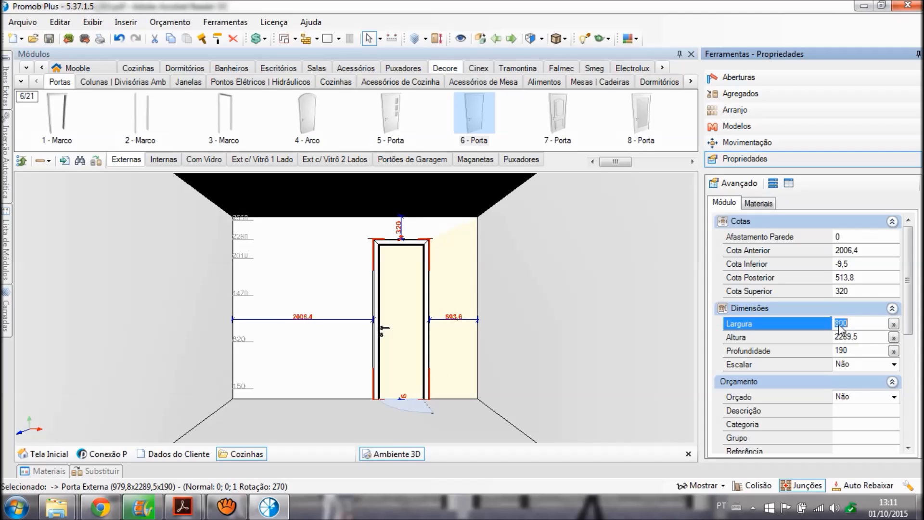
click(860, 337)
text(21)
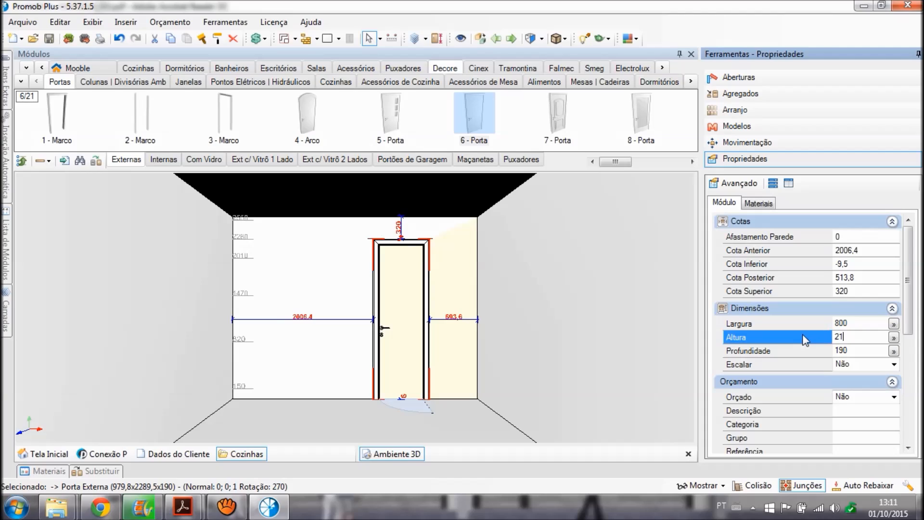
Set the height (Altura) of the external door to 2100.
key(Return)
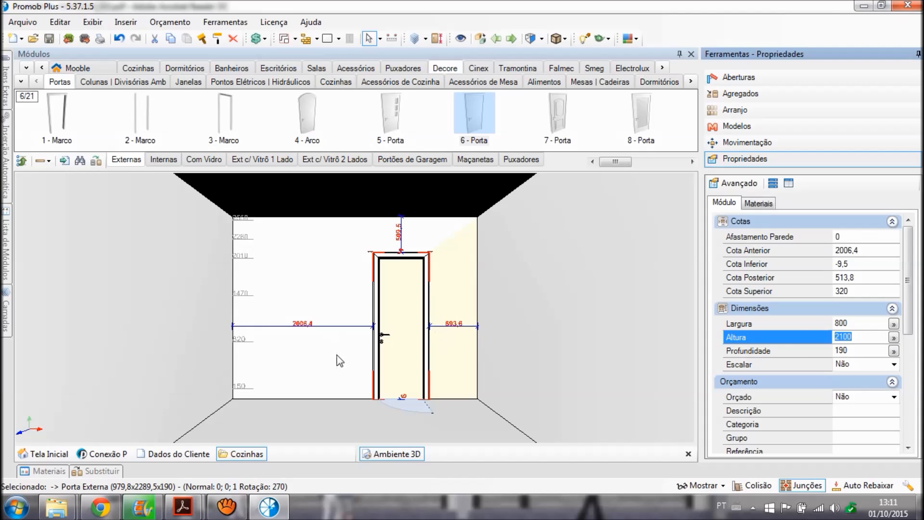
scroll(340, 360, up, 2)
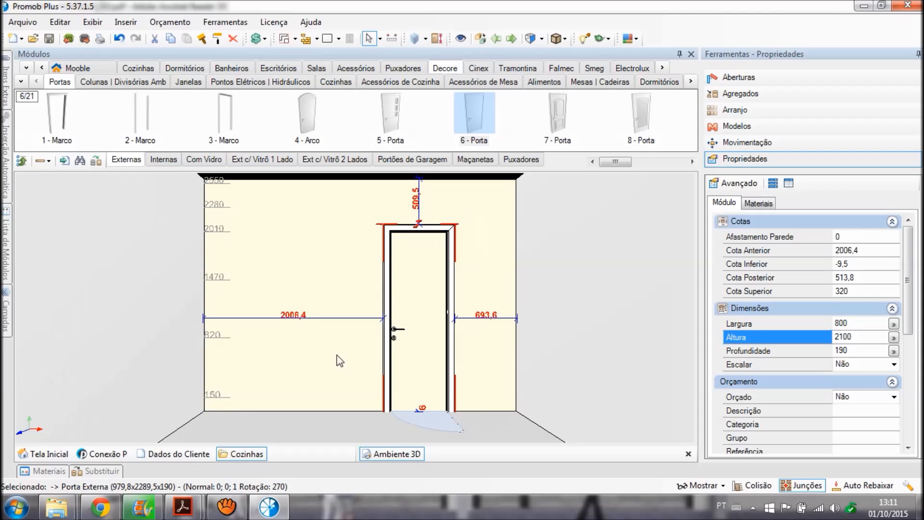
Check the door's placement in the floor plan 01 PAGINA- INTRODUÇÃO.pdf and set its Cota Posterior to 200 in Promob.
mouse_move(185, 506)
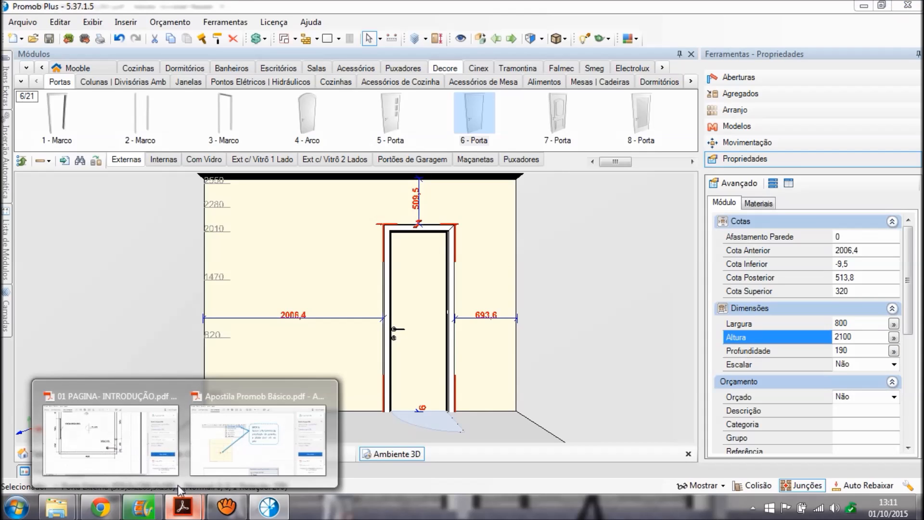
click(119, 438)
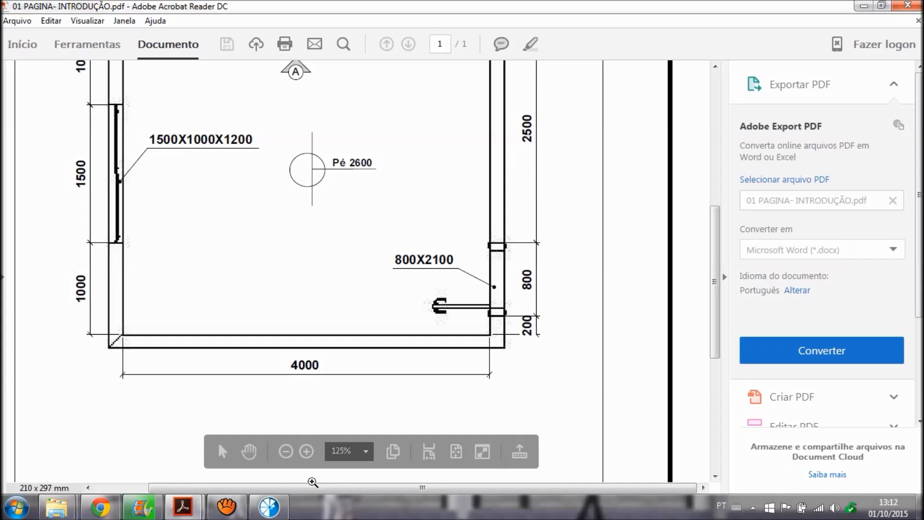
click(268, 506)
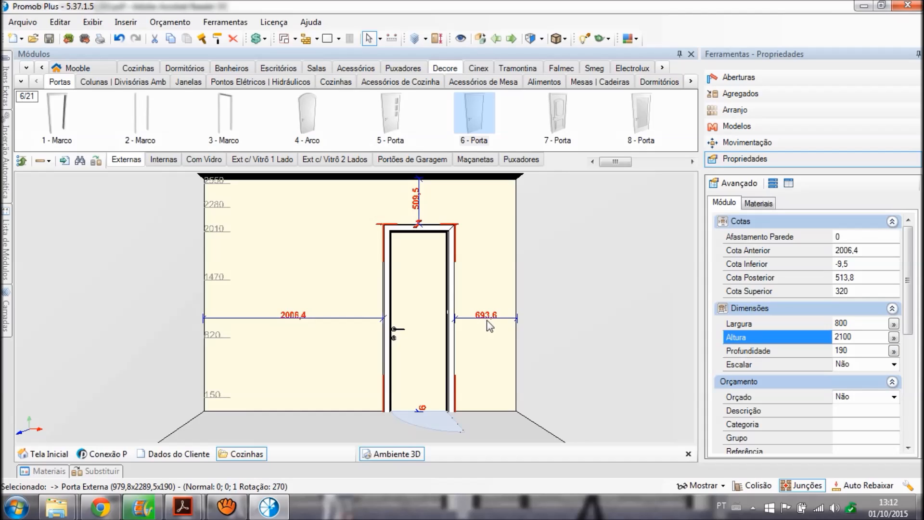
scroll(489, 324, up, 3)
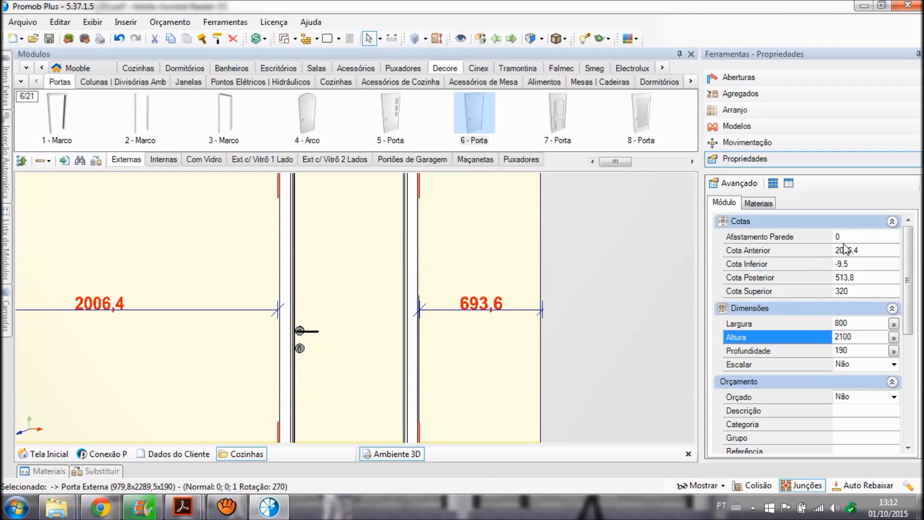
click(510, 260)
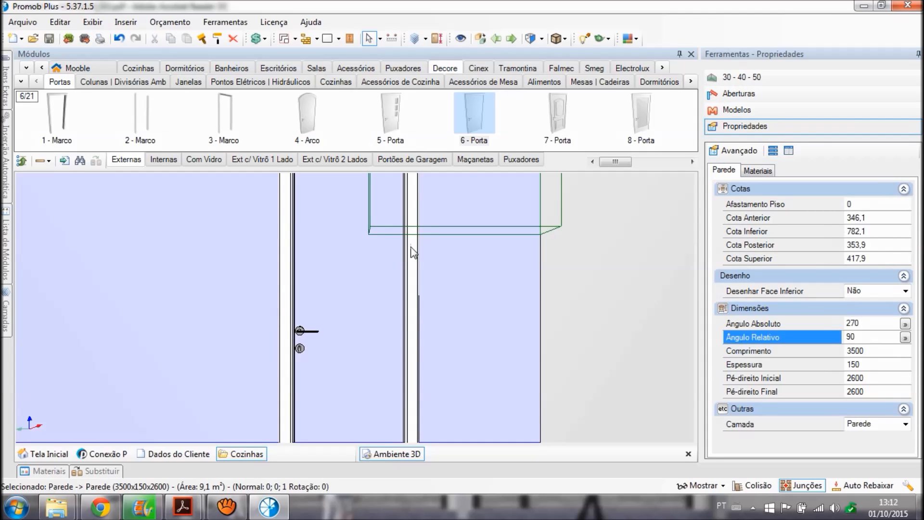
click(332, 263)
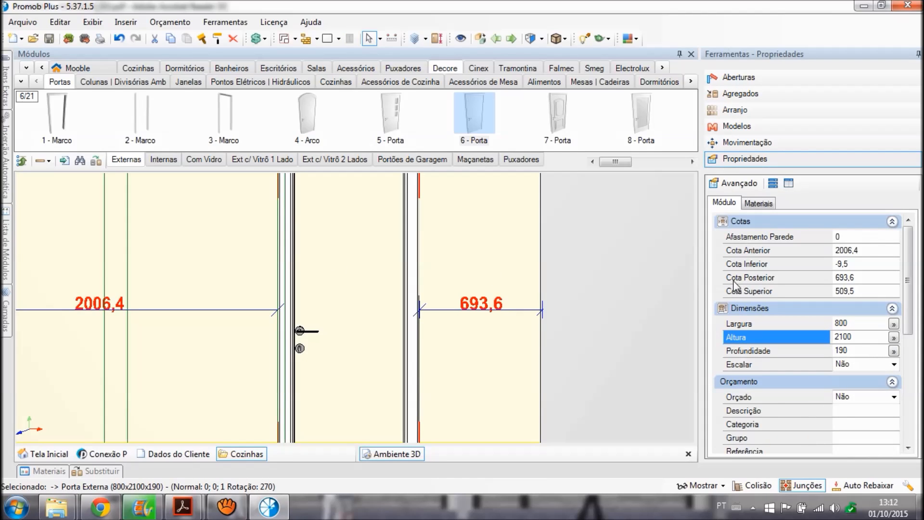
click(867, 280)
double_click(868, 280)
text(200)
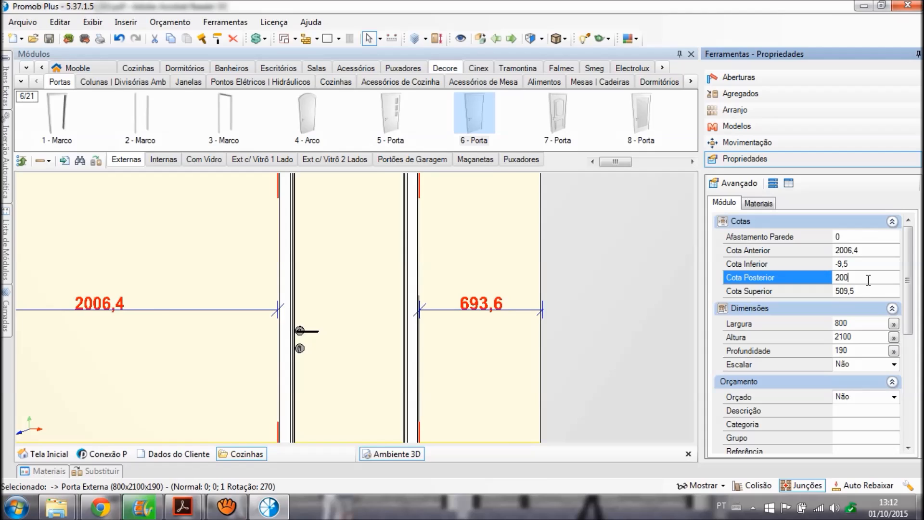
key(Return)
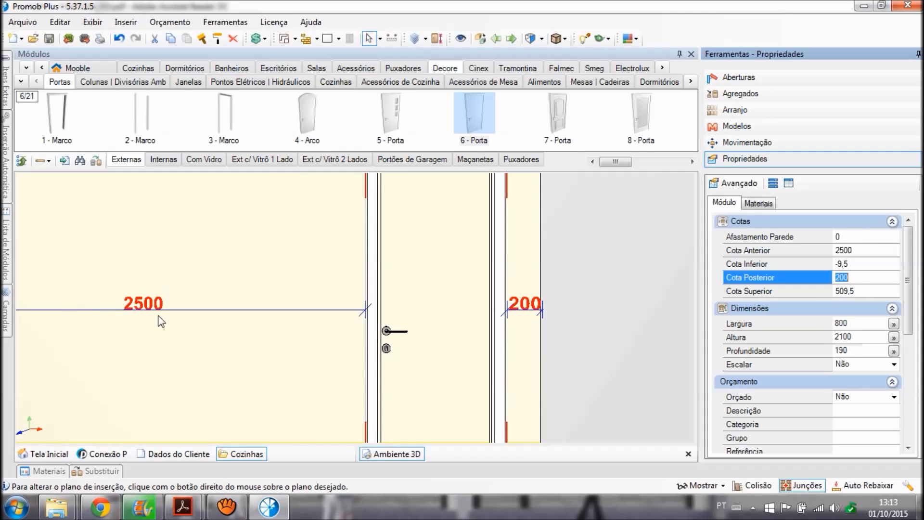
Set the door's Cota Inferior to 0 so that it stands on the floor.
scroll(438, 390, down, 5)
click(439, 390)
scroll(439, 390, down, 2)
scroll(440, 391, down, 4)
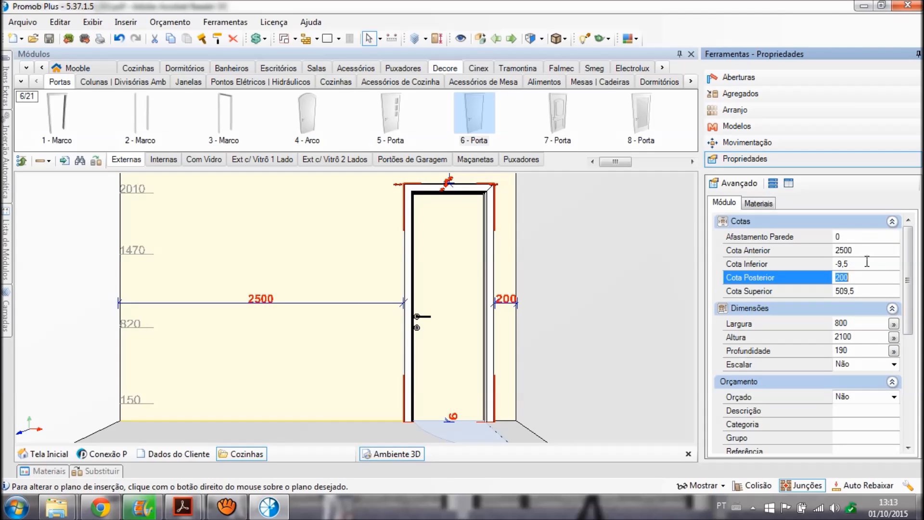
click(820, 260)
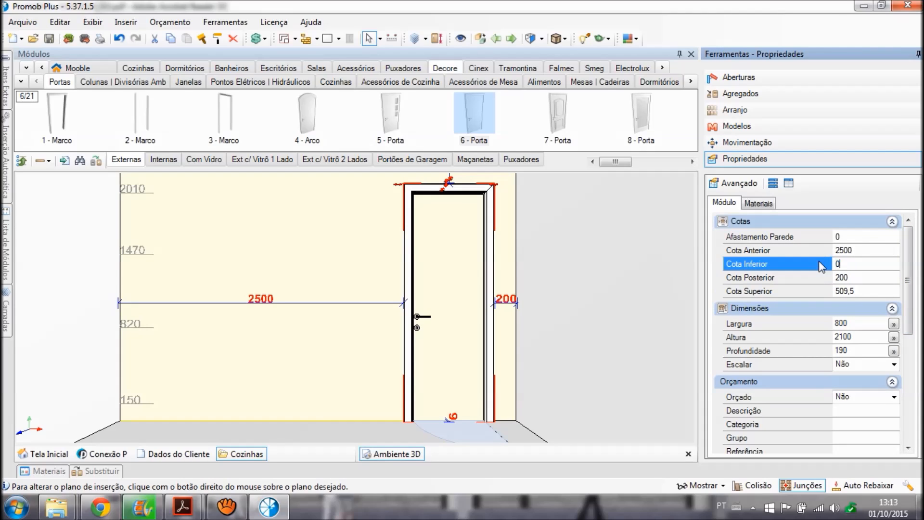
key(Return)
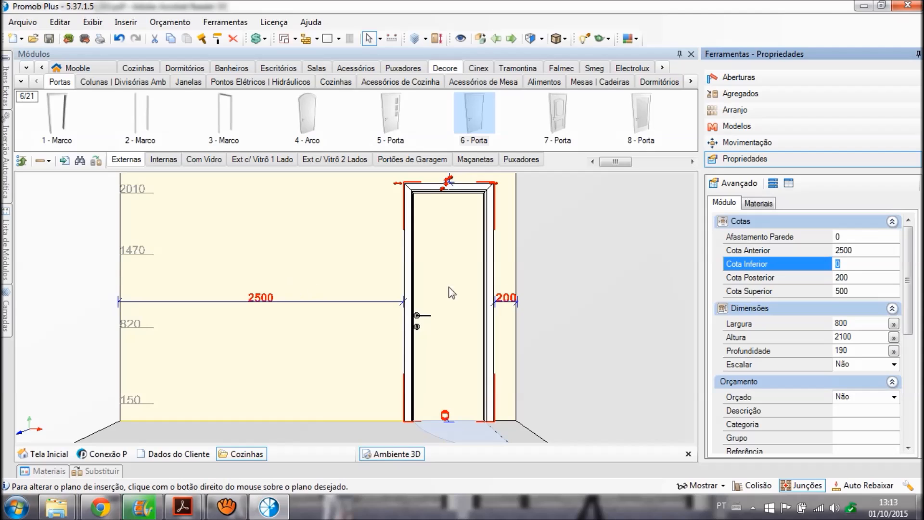
Check the door's opening direction in the floor plan 01 PAGINA- INTRODUÇÃO.pdf and return to Promob.
mouse_move(183, 506)
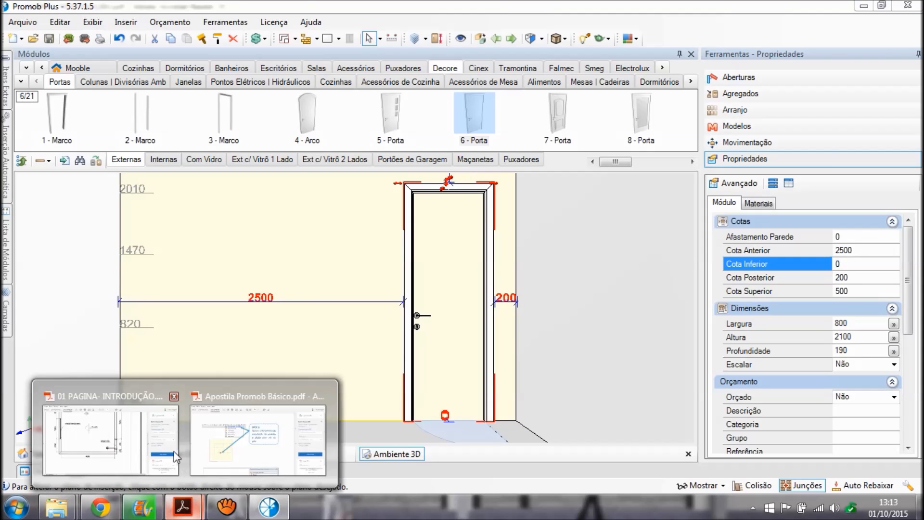
click(125, 436)
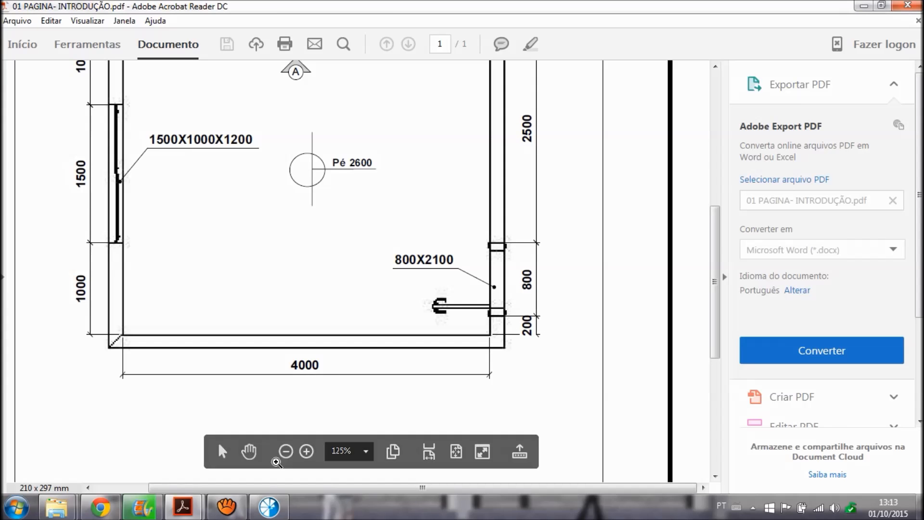
click(264, 513)
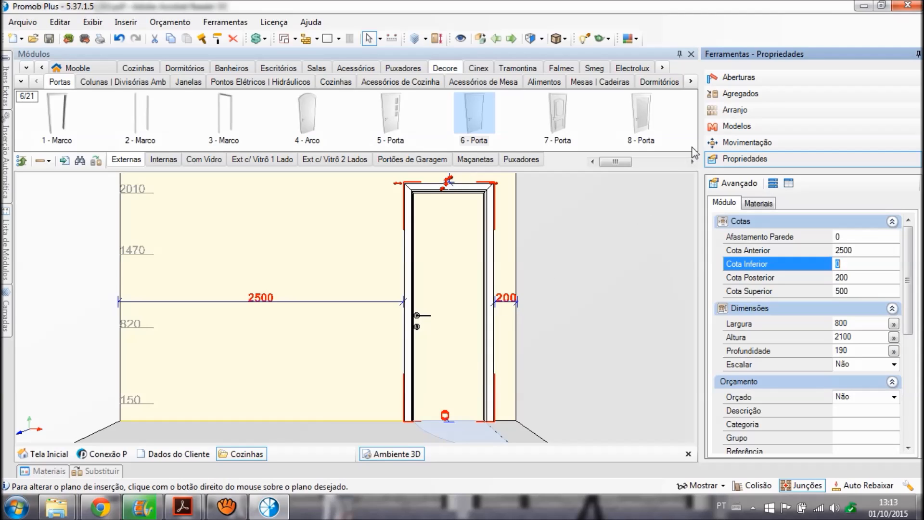
Swing the selected door open to about 106° and shut it, and also open it fully and close it with Abrir and Fechar.
click(725, 87)
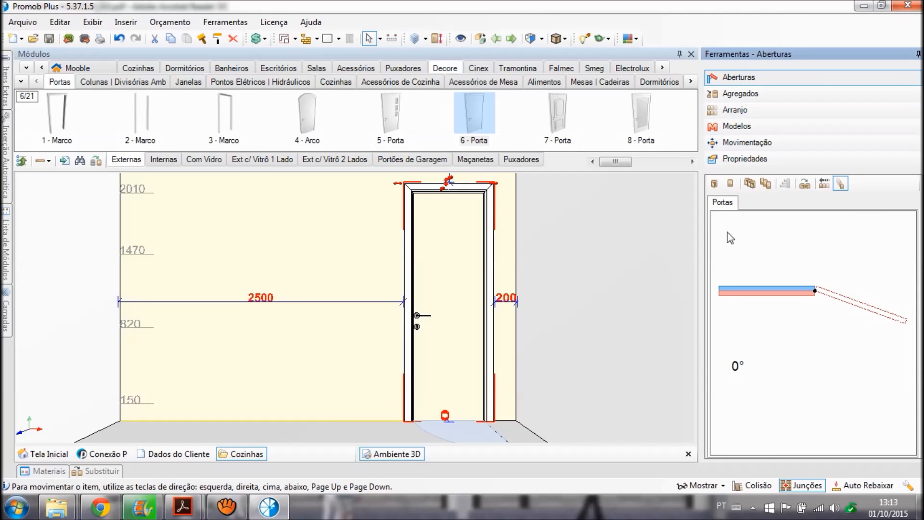
drag(721, 296, 827, 331)
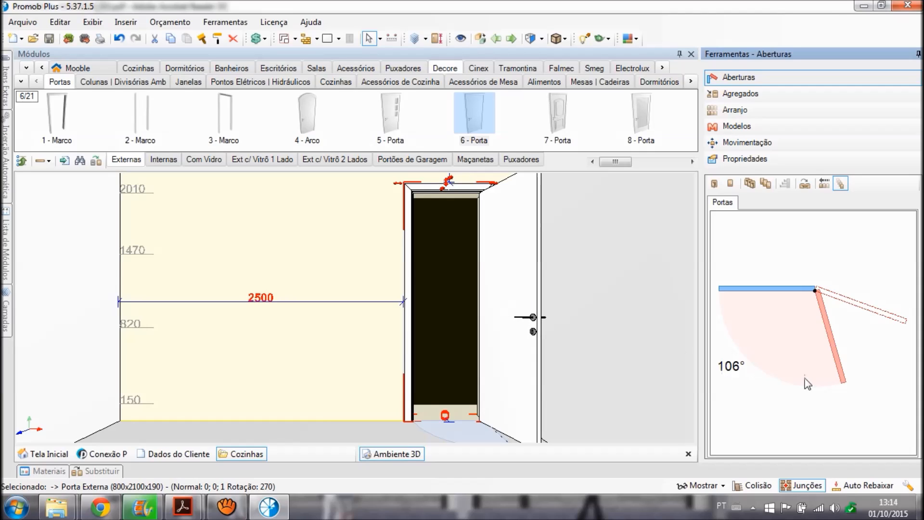
drag(843, 382, 730, 292)
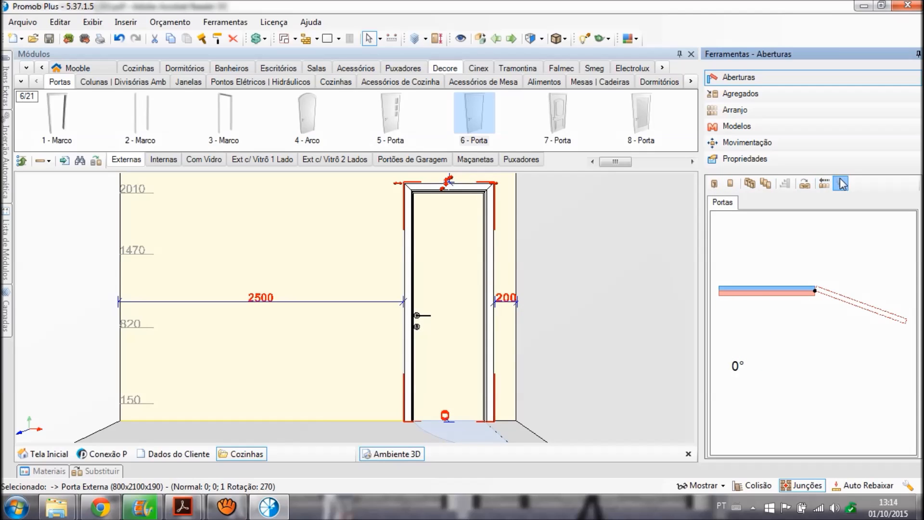
click(715, 184)
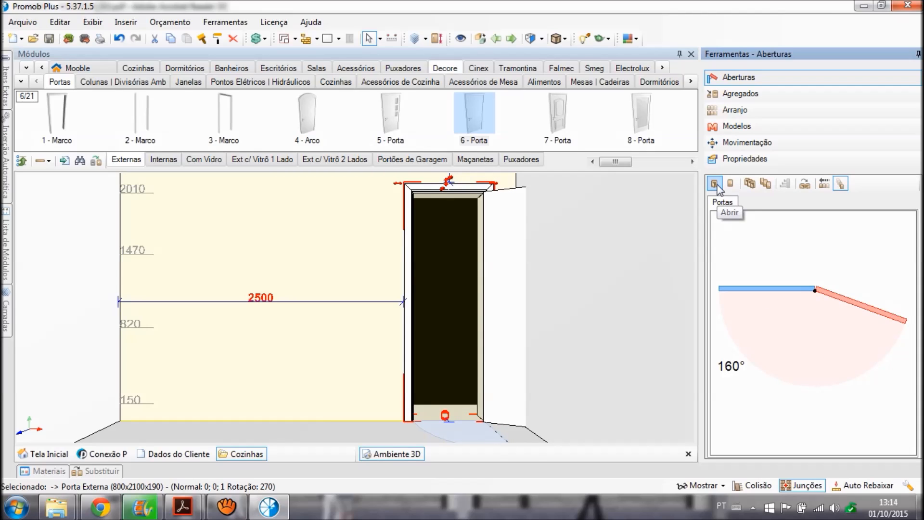
click(730, 184)
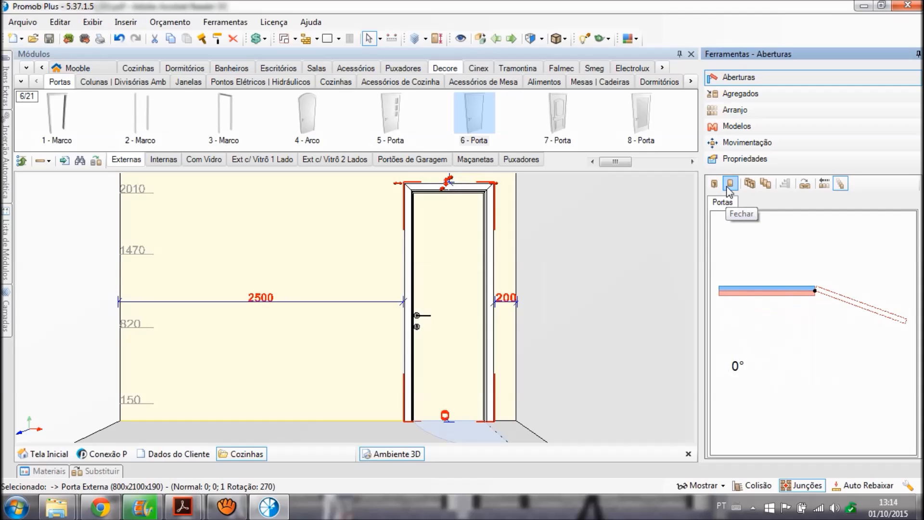
drag(723, 294, 748, 284)
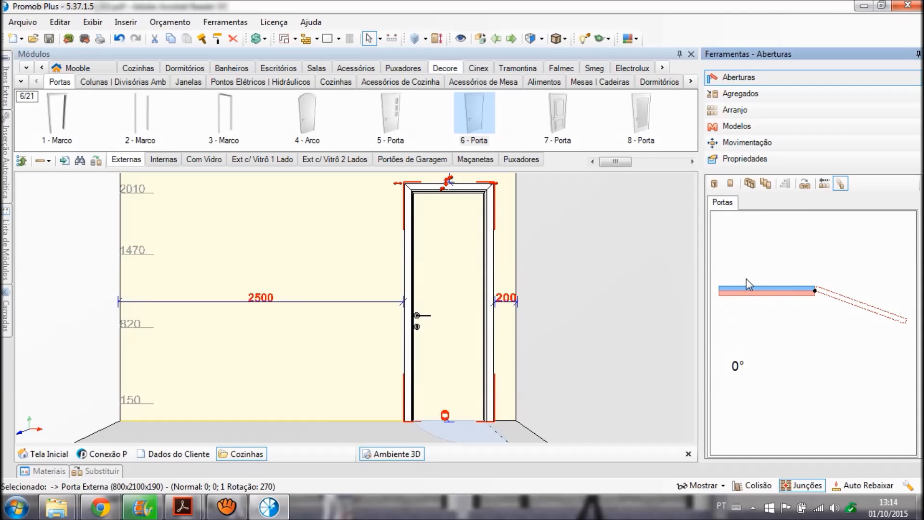
Try opening and closing all doors at once with Abrir todos and Fechar todos, repeating the cycle twice.
click(750, 184)
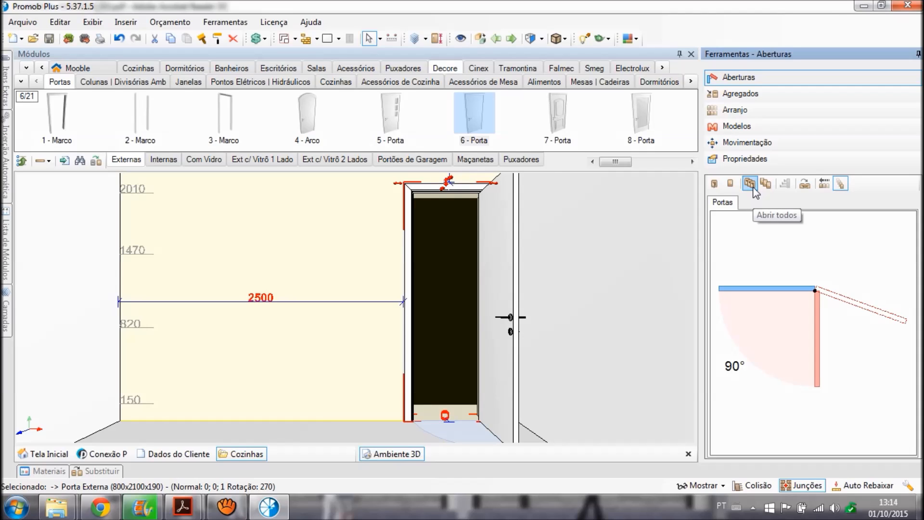
click(764, 185)
click(751, 187)
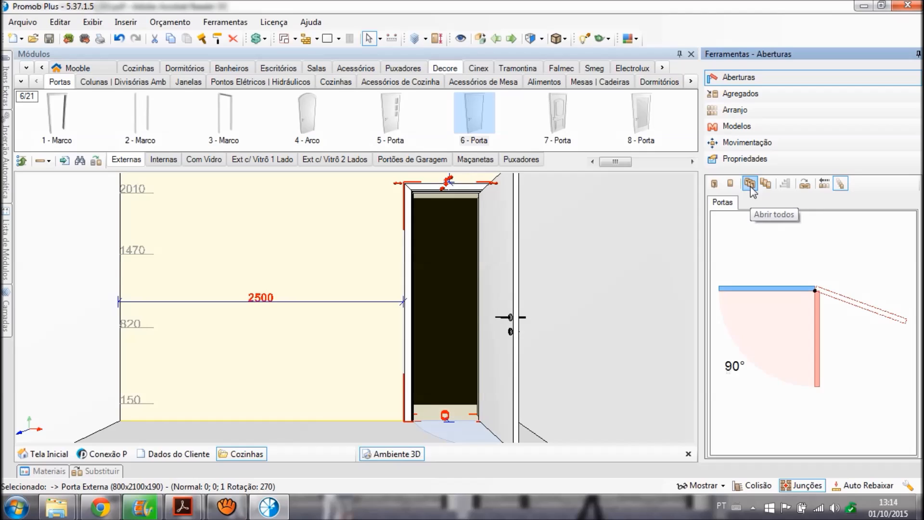
click(762, 187)
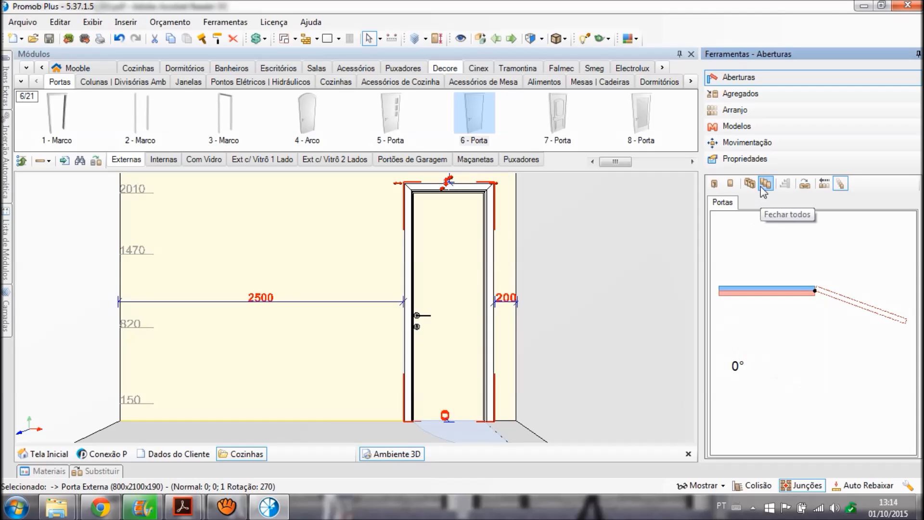
Enable the Slow motion option for openings and play the door's opening and closing with it.
click(825, 186)
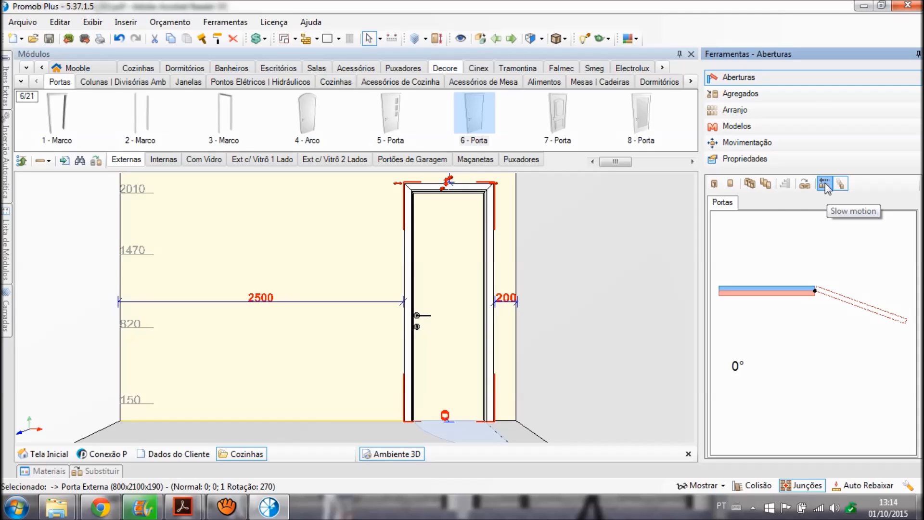
click(716, 188)
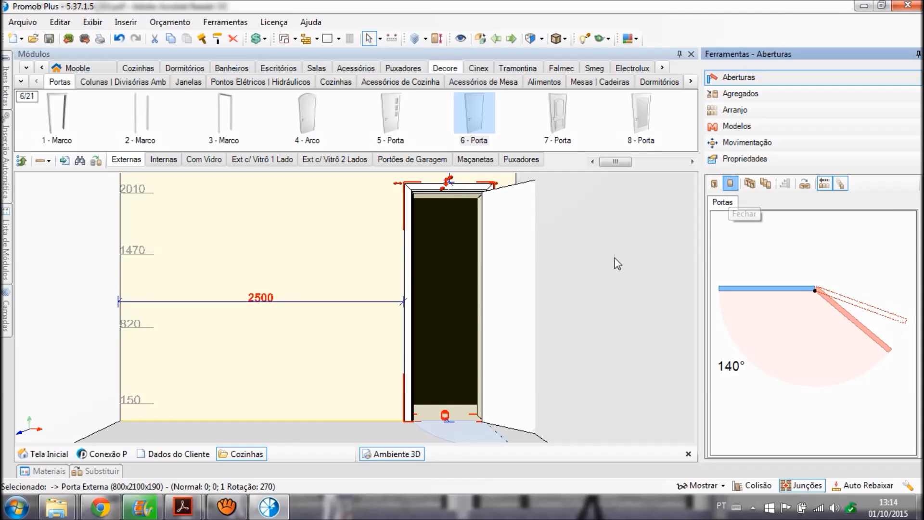
click(731, 184)
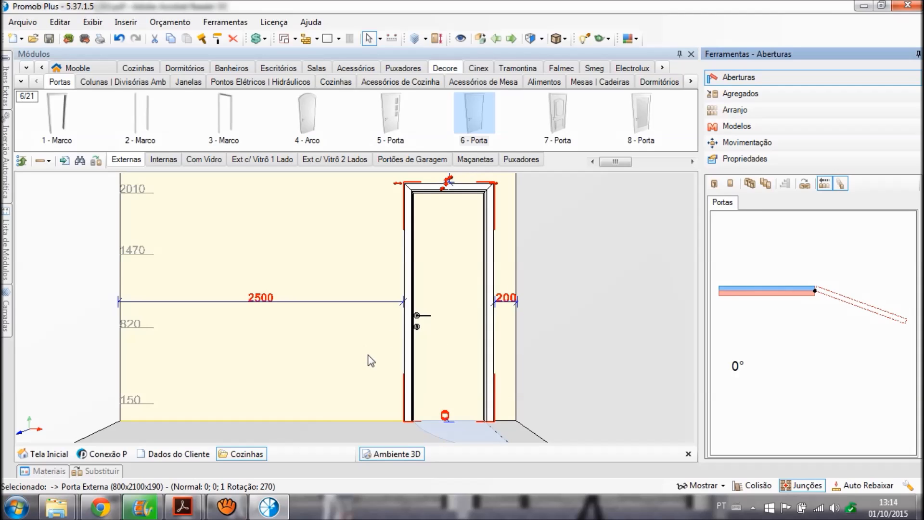
View the room from above and trim the floor to the room's walls with Ajustar Limites do Piso.
double_click(368, 431)
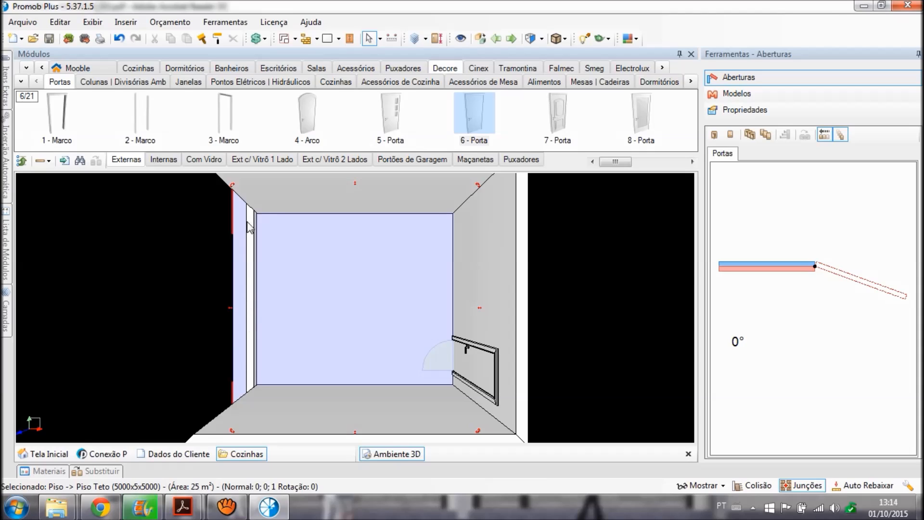
click(255, 308)
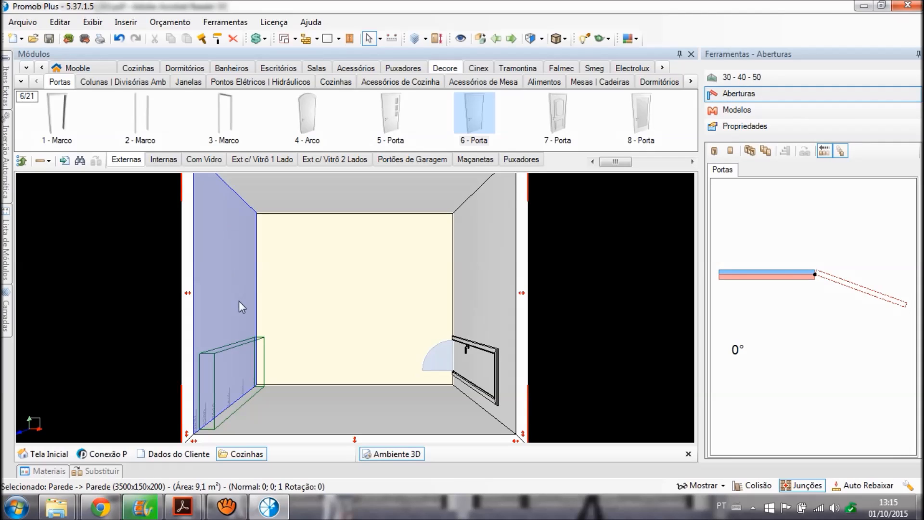
scroll(302, 305, down, 4)
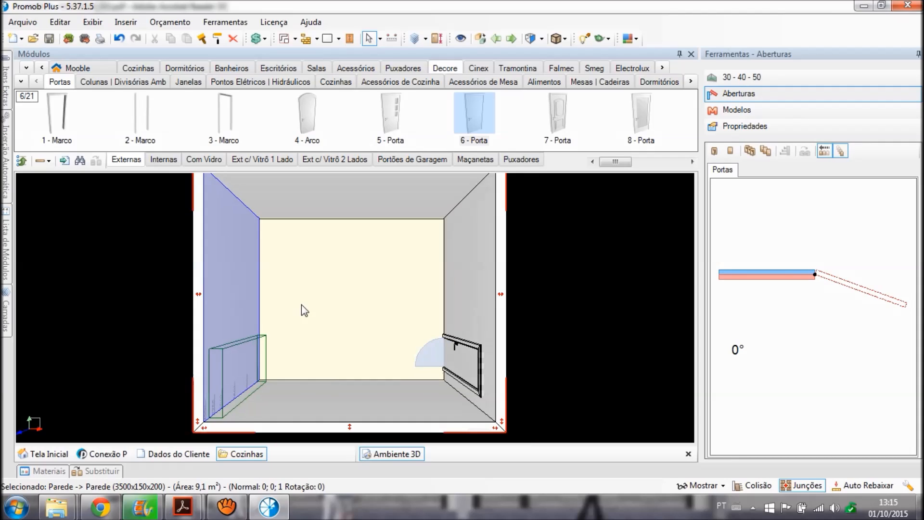
scroll(301, 305, down, 2)
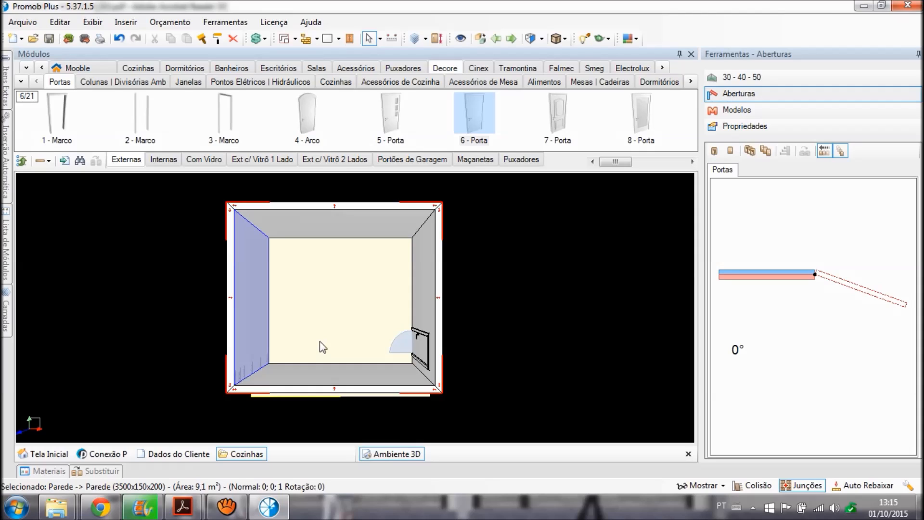
middle_drag(318, 343, 319, 268)
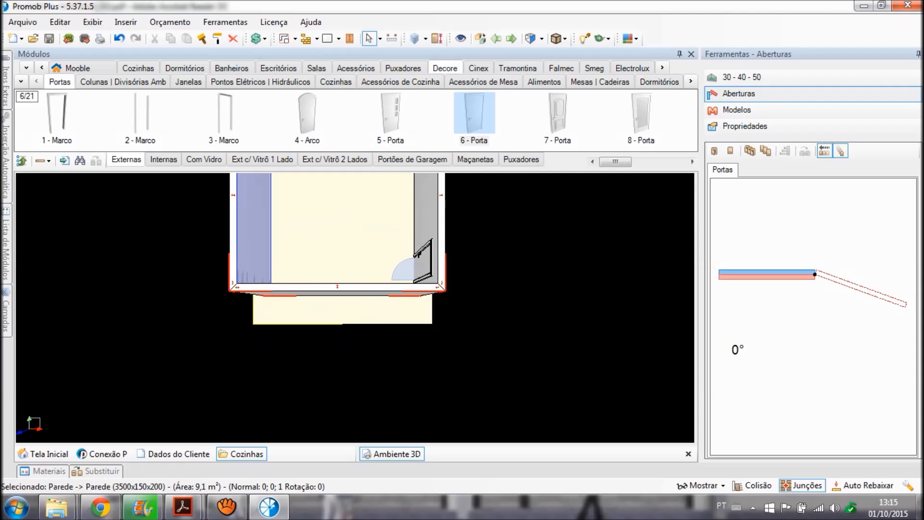
middle_drag(301, 327, 354, 393)
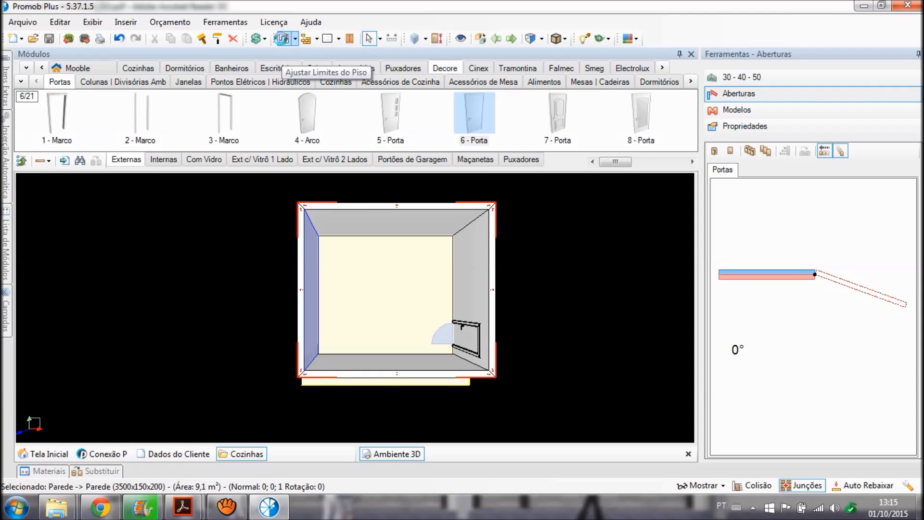
click(284, 40)
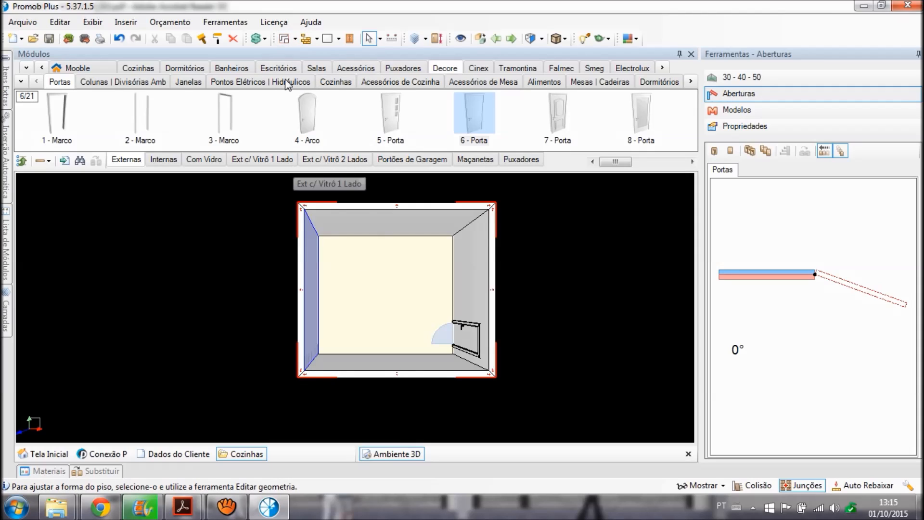
Refit the floor to the surrounding walls with Ajustar Limites do Piso.
click(285, 39)
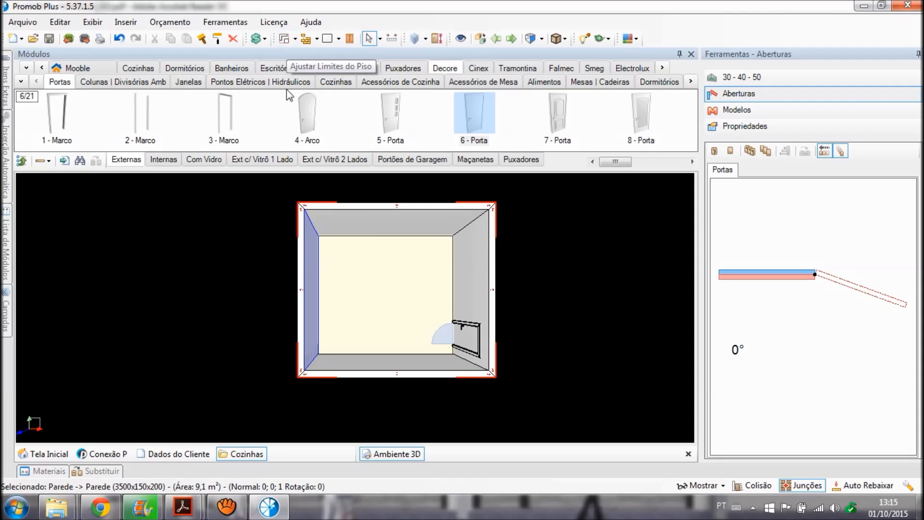
mouse_move(342, 261)
middle_down()
mouse_move(331, 332)
mouse_move(322, 334)
mouse_move(149, 278)
mouse_move(355, 264)
mouse_move(324, 264)
mouse_move(330, 270)
mouse_move(330, 262)
middle_up()
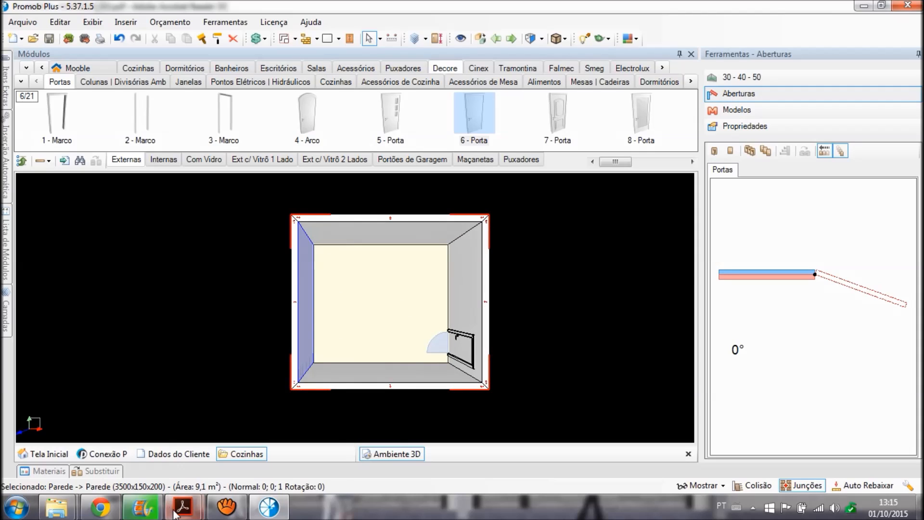
Check the window's size and sill height in the 01 PAGINA- INTRODUÇÃO.pdf floor plan, and return to Promob.
mouse_move(183, 506)
click(153, 424)
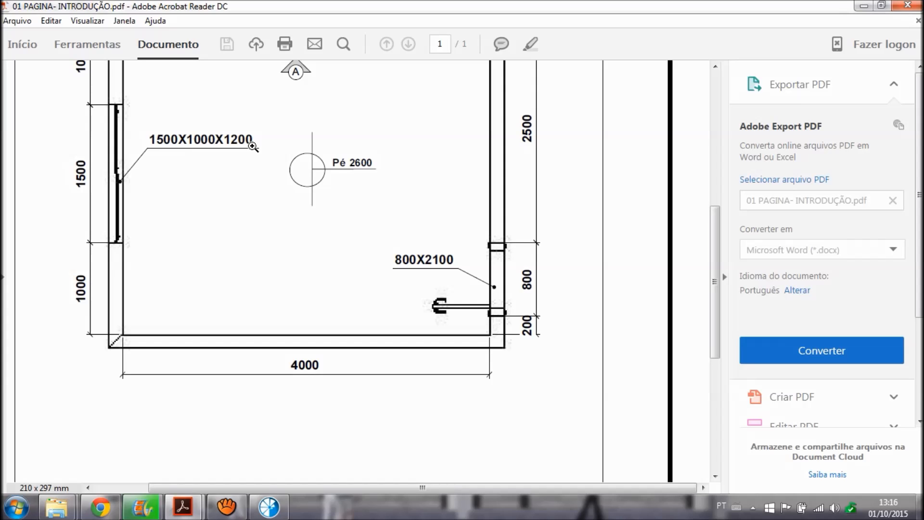
click(283, 512)
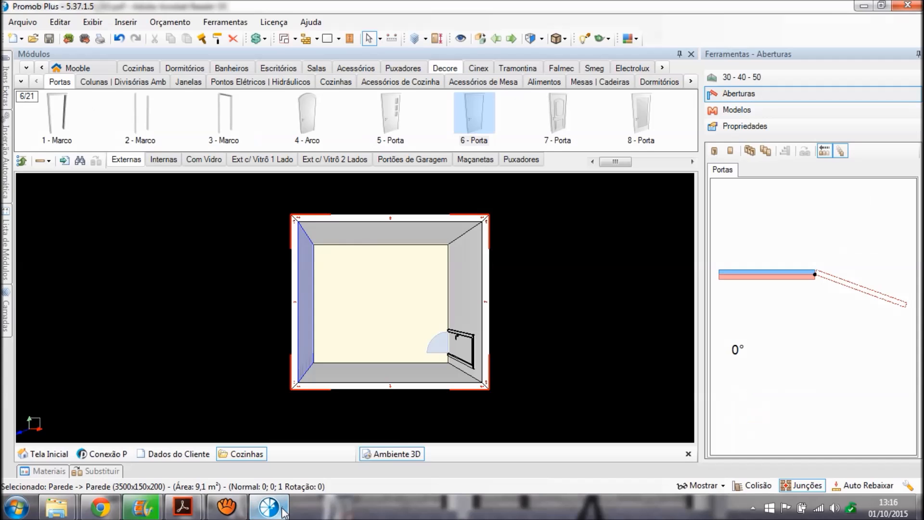
View the room from the door side and lower the wall containing the door with Rebaixar.
click(303, 285)
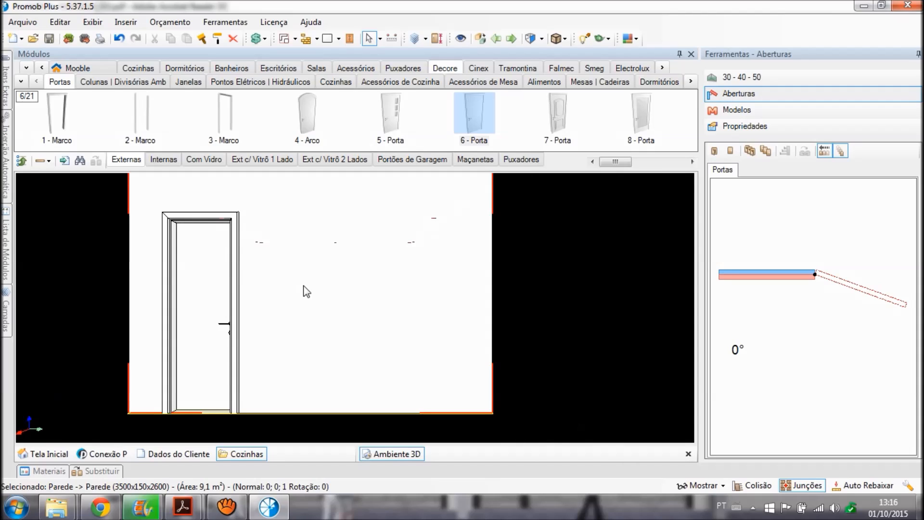
click(306, 292)
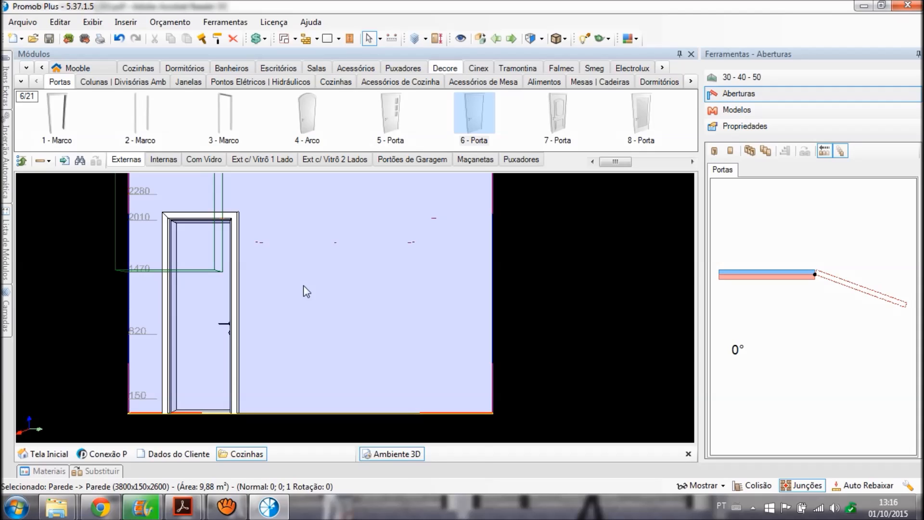
right_click(307, 291)
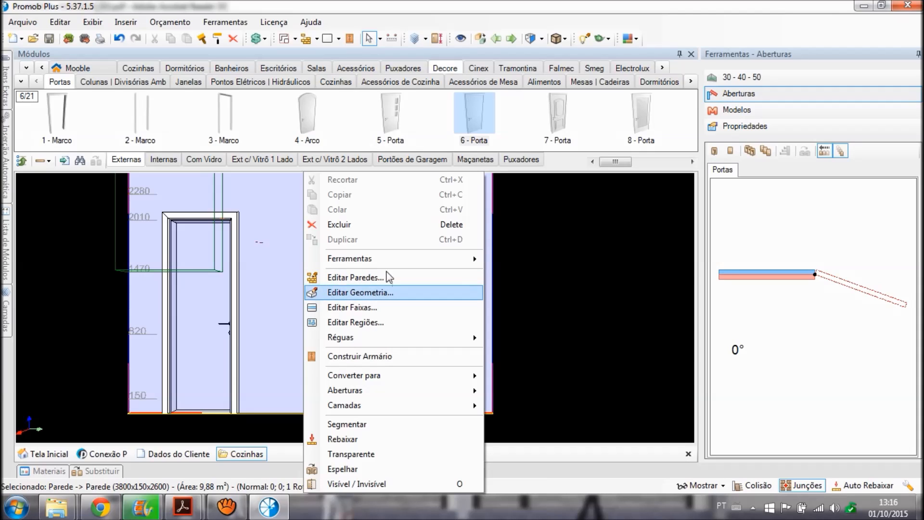
click(383, 438)
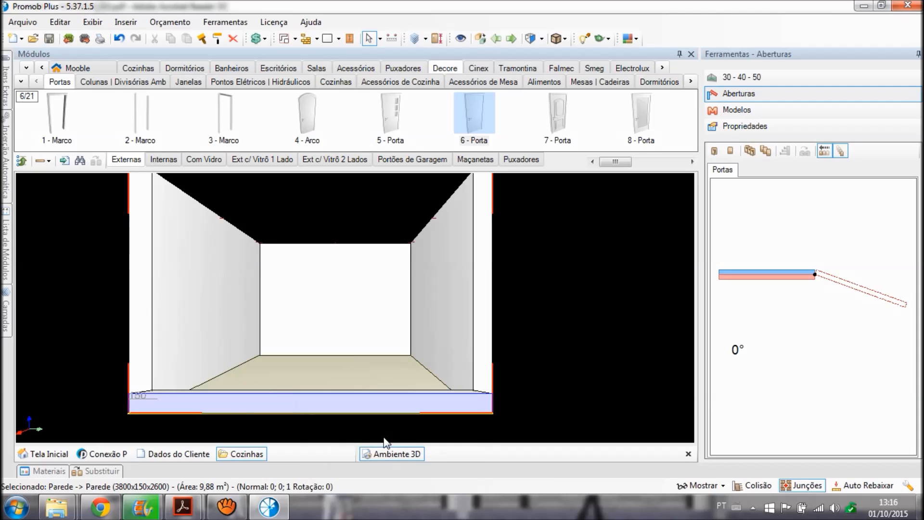
Insert the 6 - Janela window on the wall opposite the door, about 1018 mm from its left end and 985 mm above the floor.
click(337, 327)
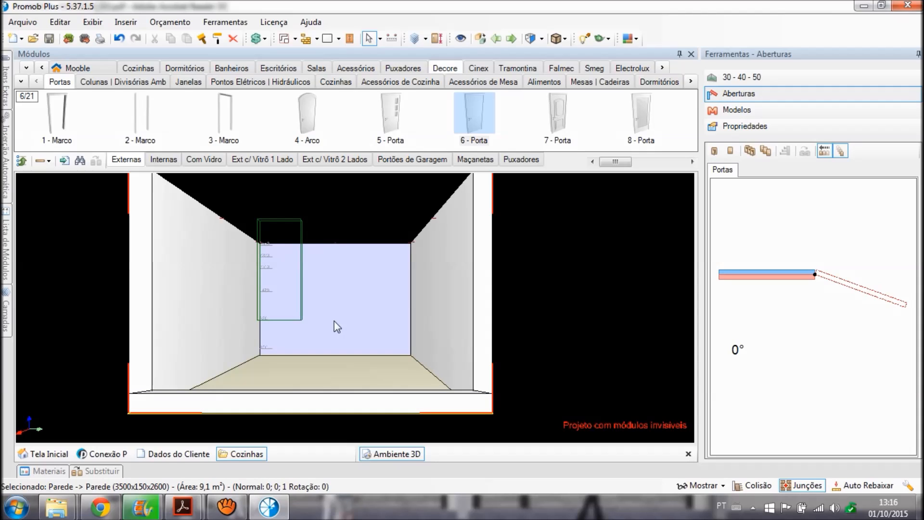
double_click(334, 321)
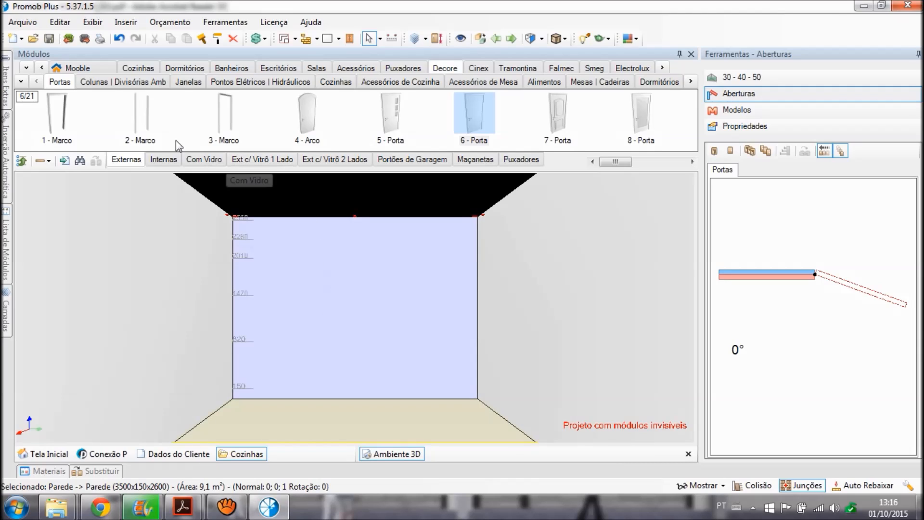
click(188, 83)
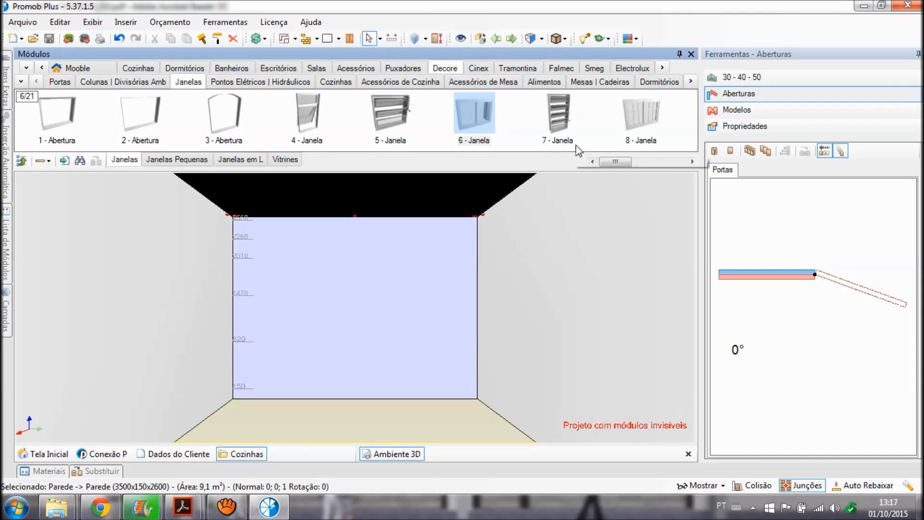
click(472, 111)
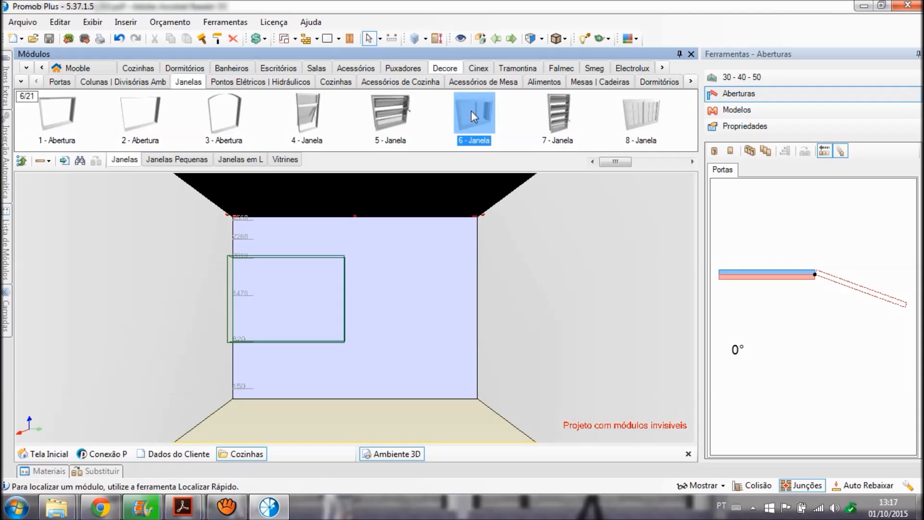
click(343, 319)
drag(343, 320, 303, 330)
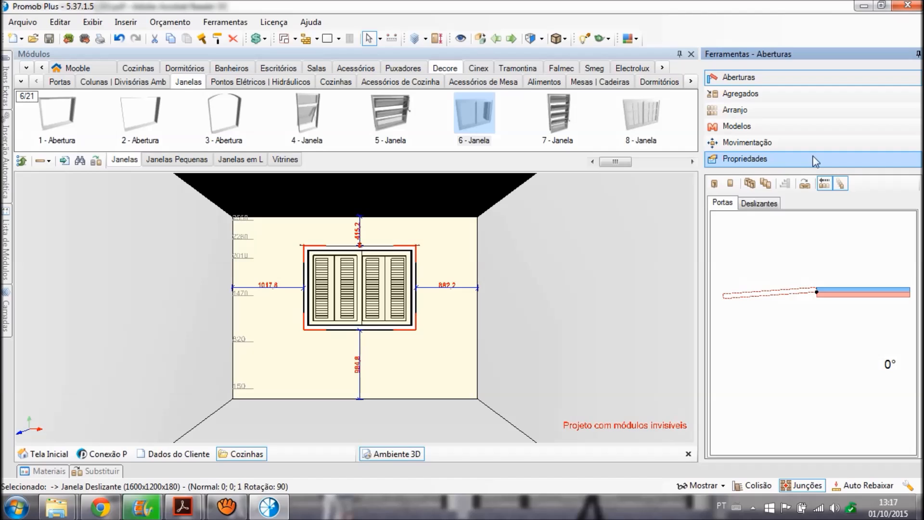
Set the window's width (Largura) to 1500 and its height (Altura) to 1000.
click(734, 160)
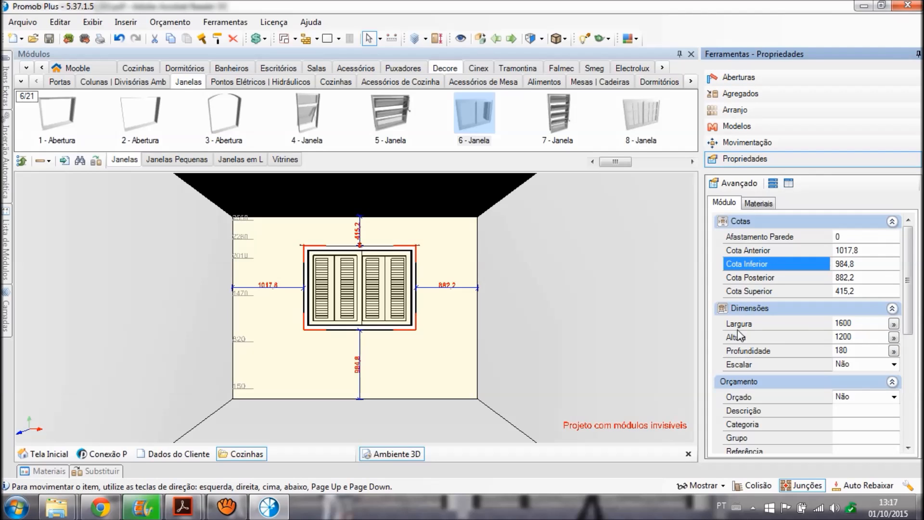
click(798, 324)
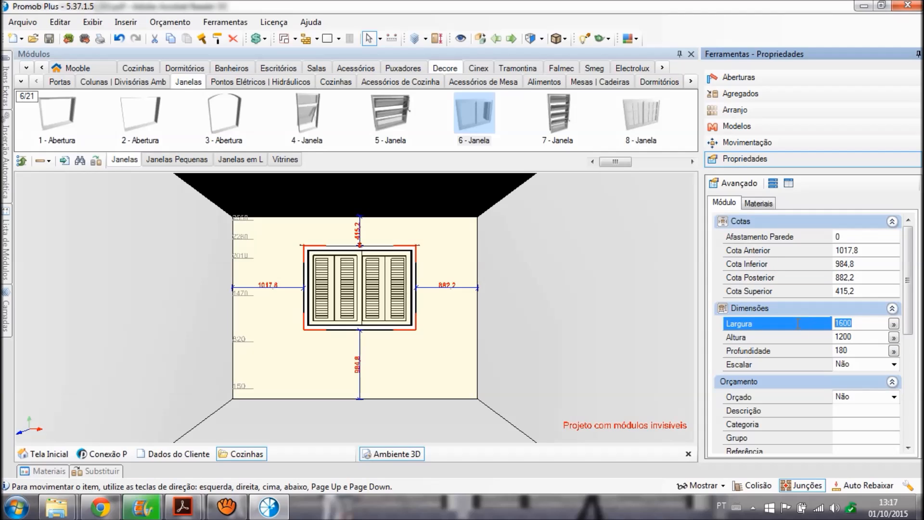
text(1)
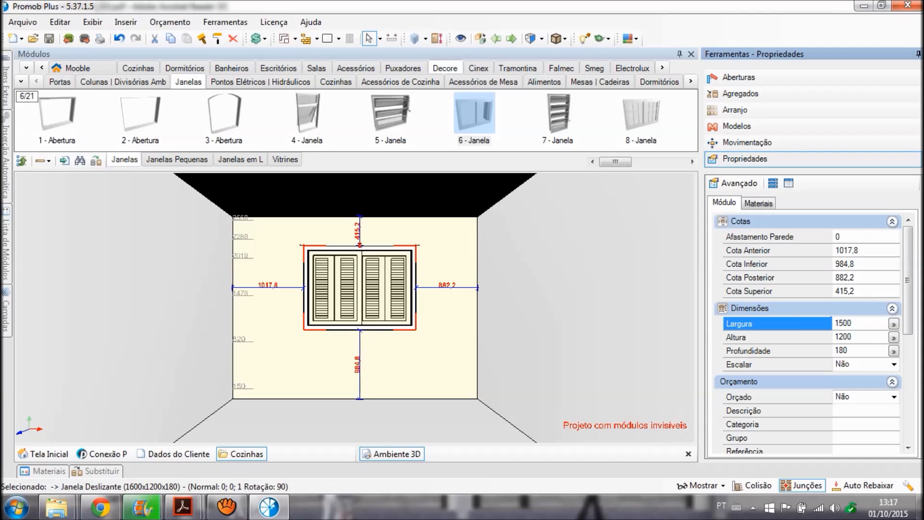
key(Return)
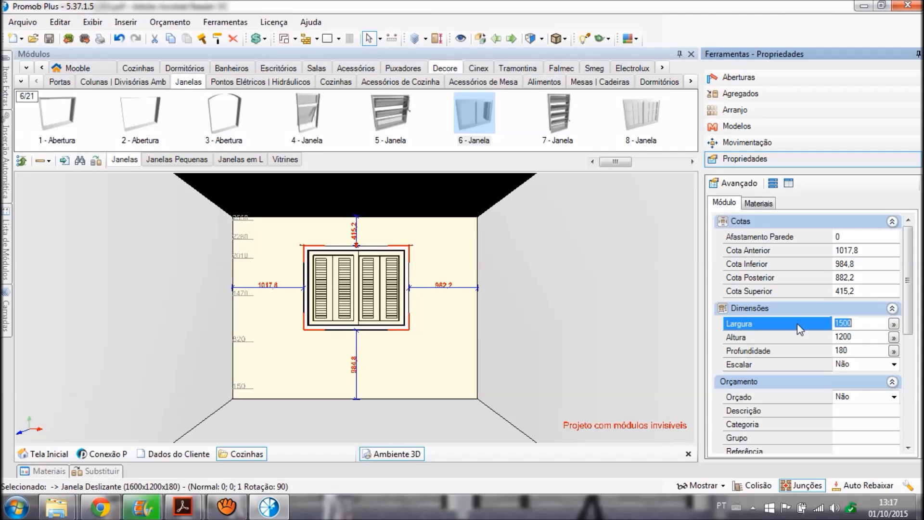
click(853, 338)
text(1)
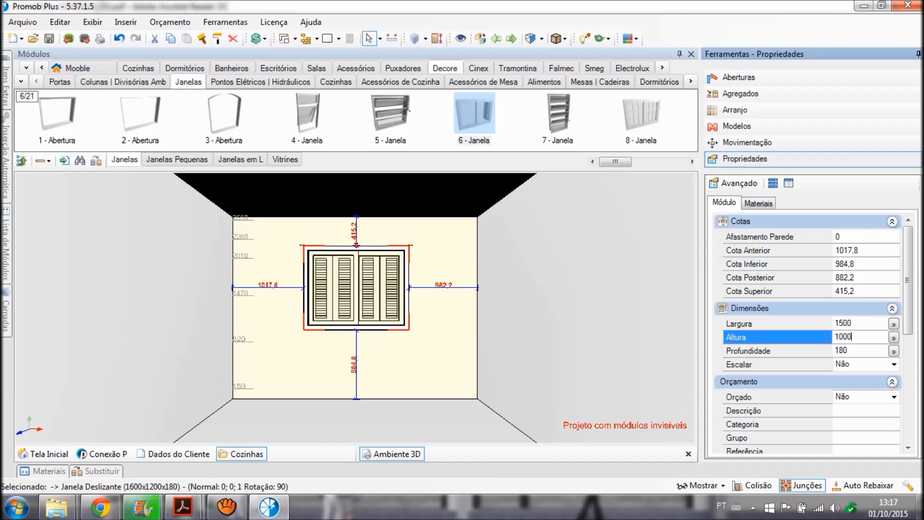
key(Return)
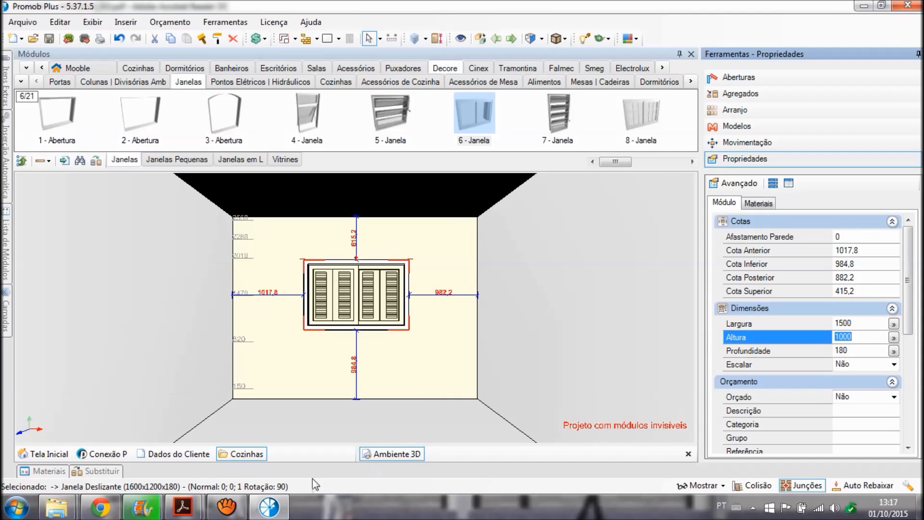
Check the window's sill height in the floor plan PDF and set its Cota Inferior to 1200 in Promob.
click(183, 506)
click(115, 446)
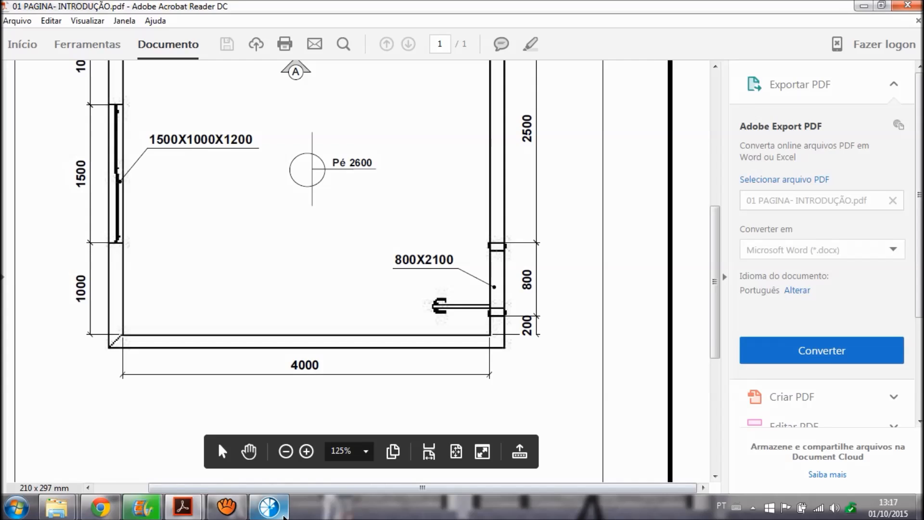
click(276, 509)
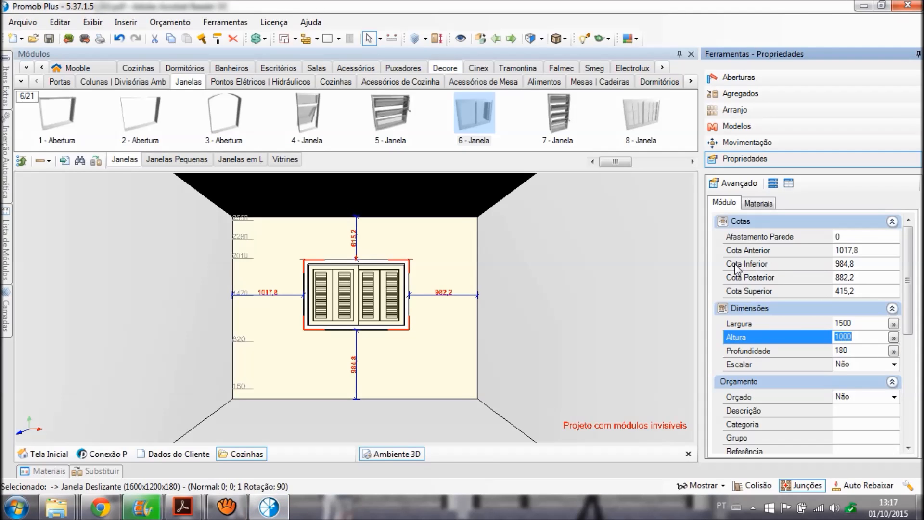
click(763, 271)
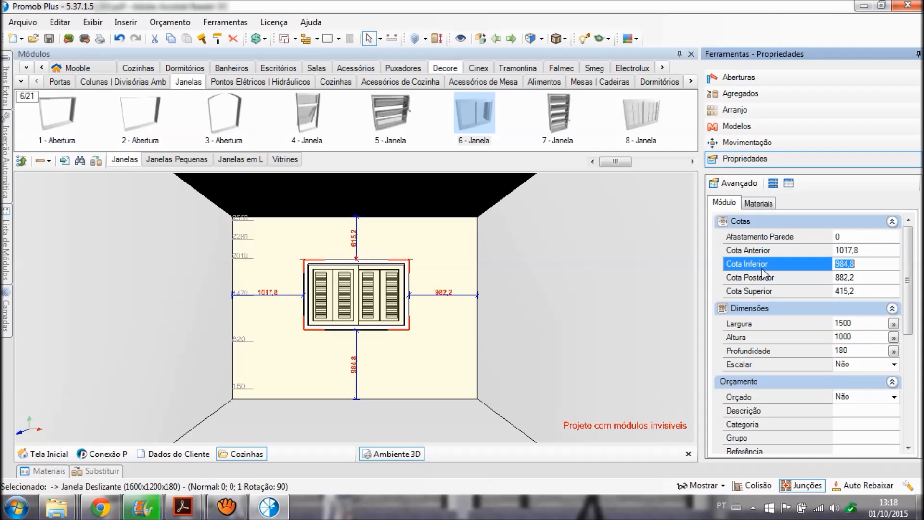
text(1200)
key(Return)
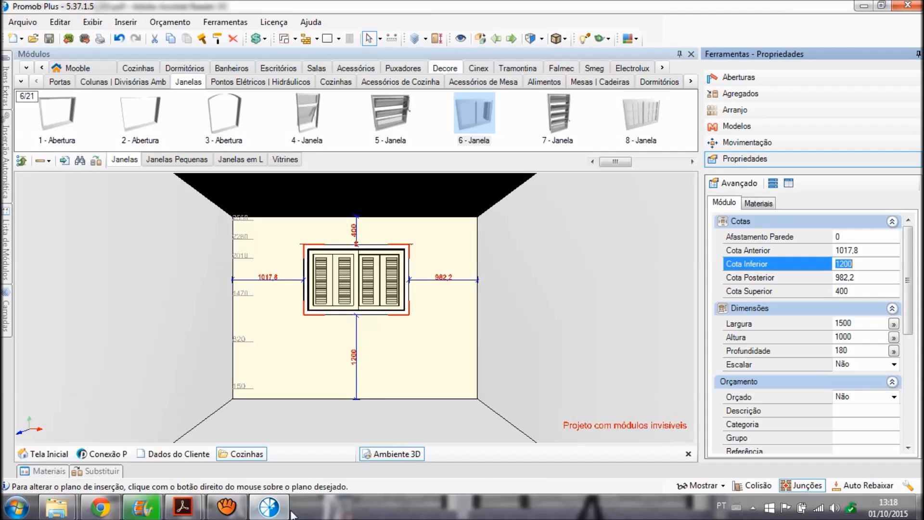
Check the window's side distances in the floor plan PDF and center it horizontally on its wall in Promob with Centralizar X.
mouse_move(183, 509)
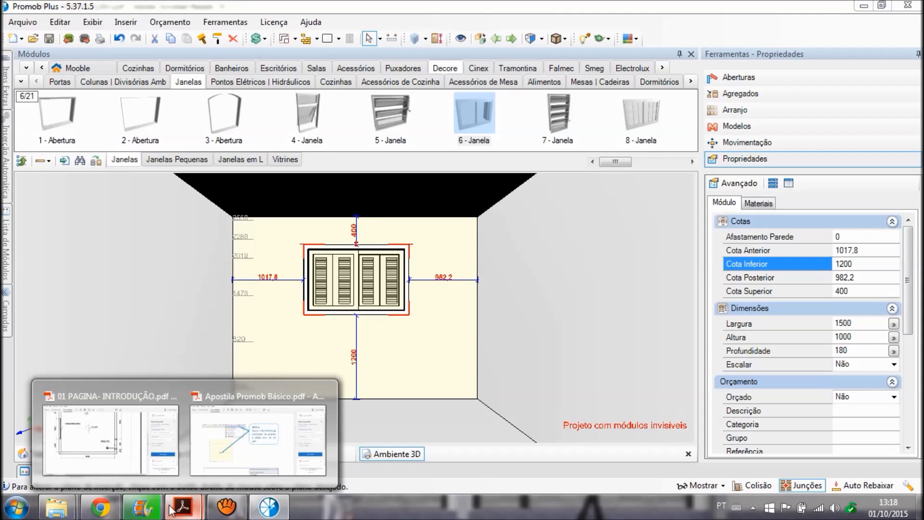
click(98, 449)
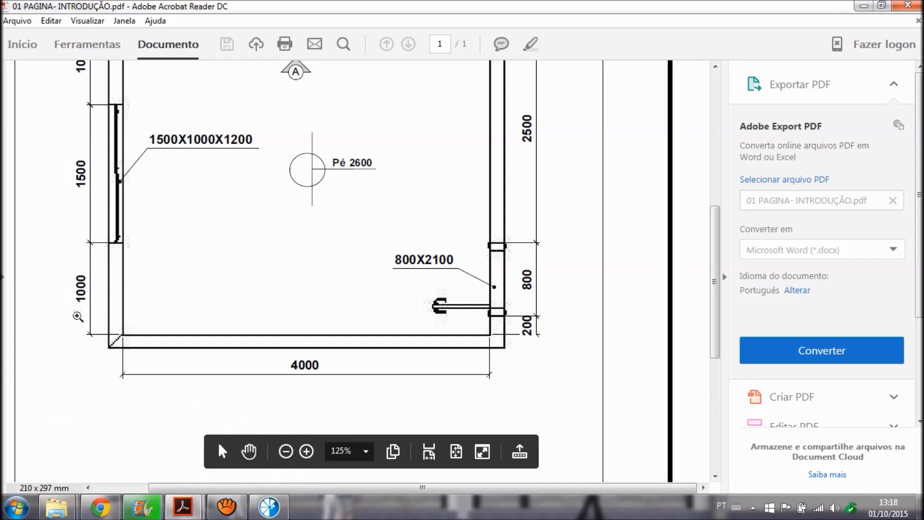
scroll(286, 246, up, 3)
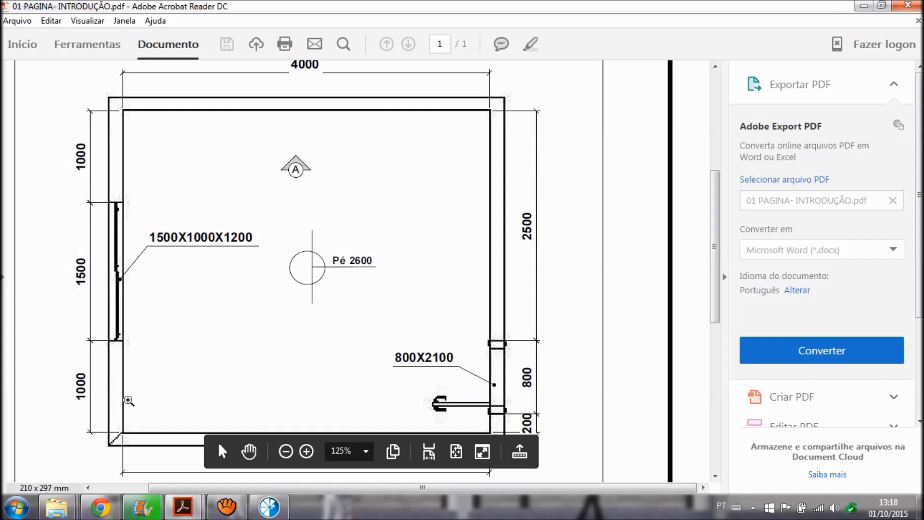
click(269, 506)
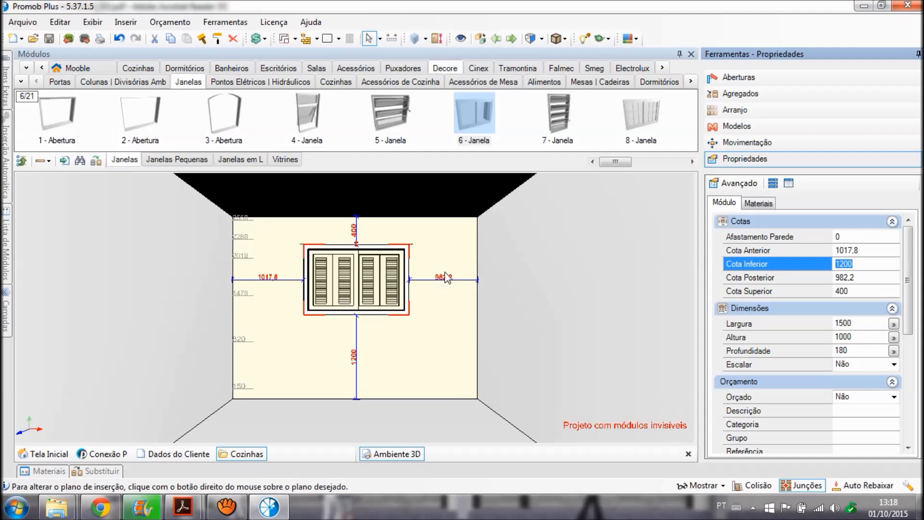
click(847, 278)
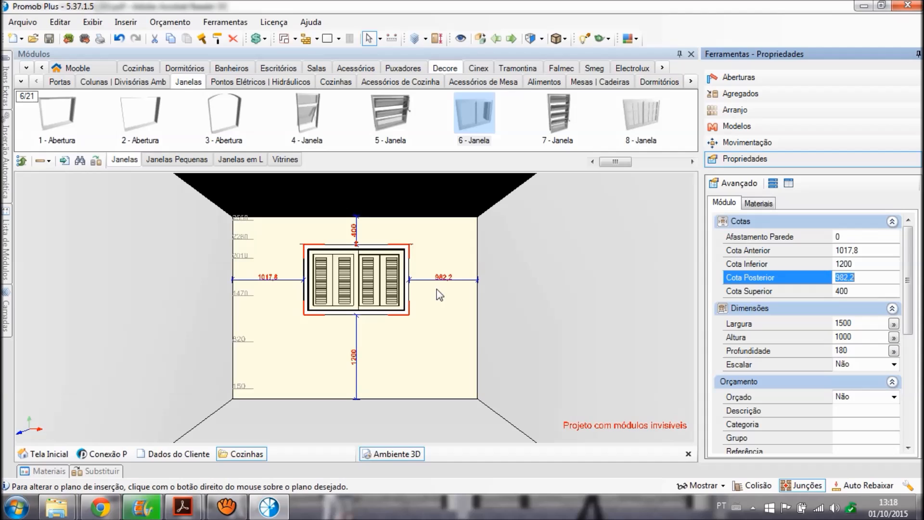
right_click(367, 272)
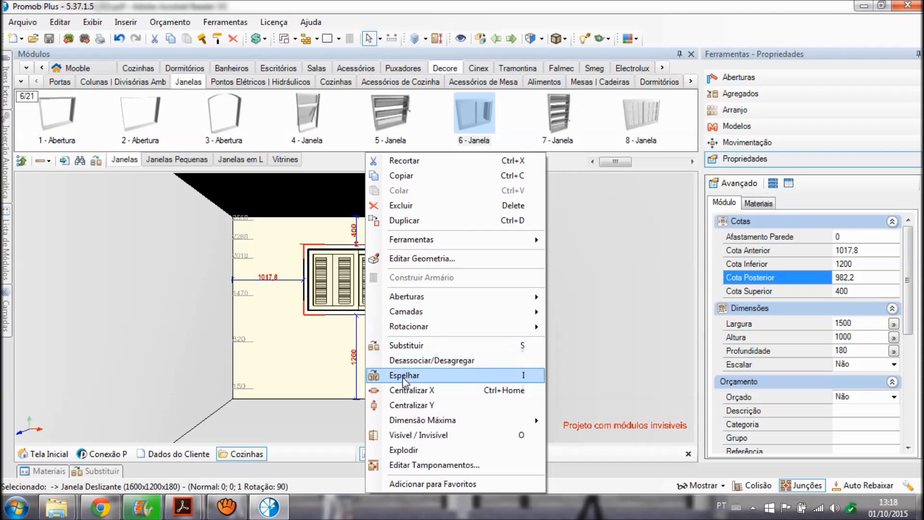
click(443, 391)
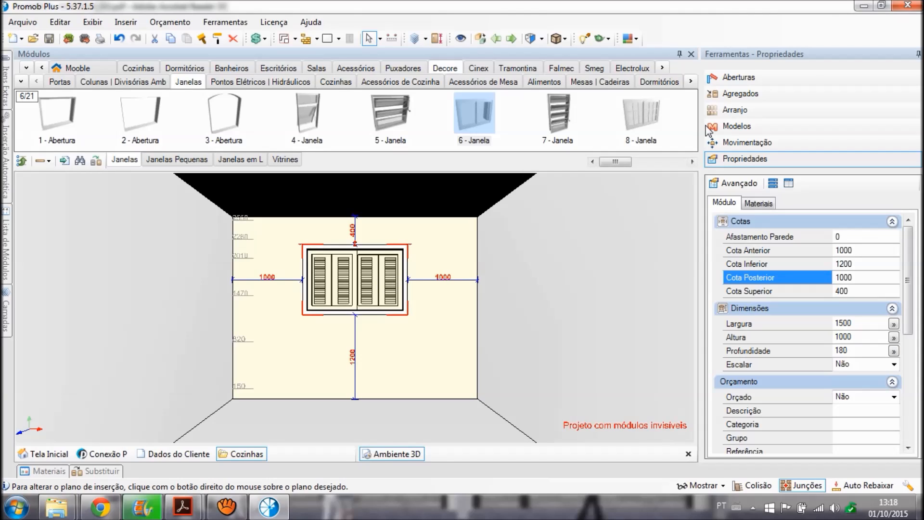
Remove the Janela Camarão - Esq and Janela Camarão - Dir shutters from the window's aggregates (Agregados).
click(798, 96)
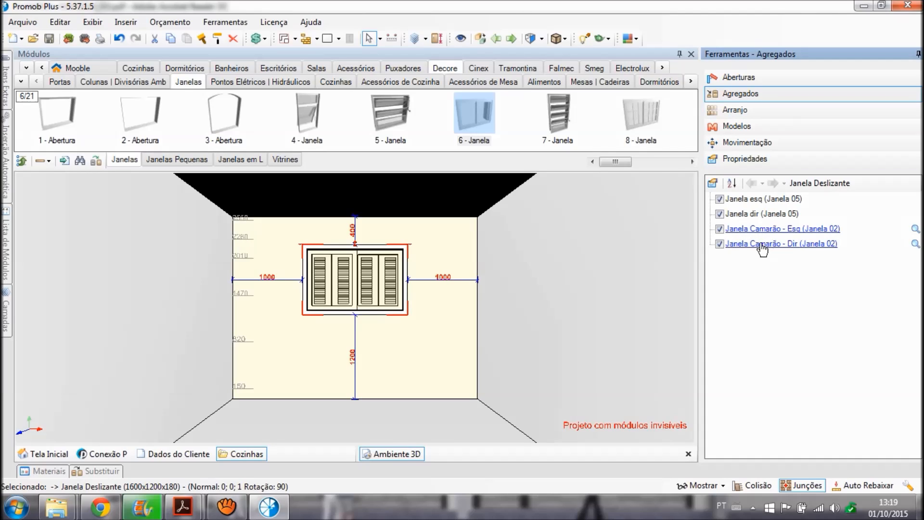
click(720, 230)
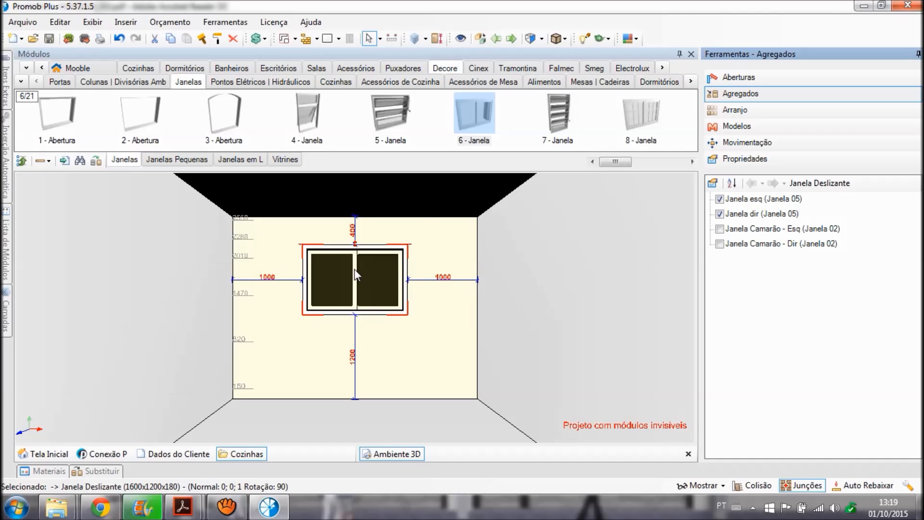
Try placing the 8 - Janela window on the same wall, overlapping the existing window, and delete it.
click(619, 139)
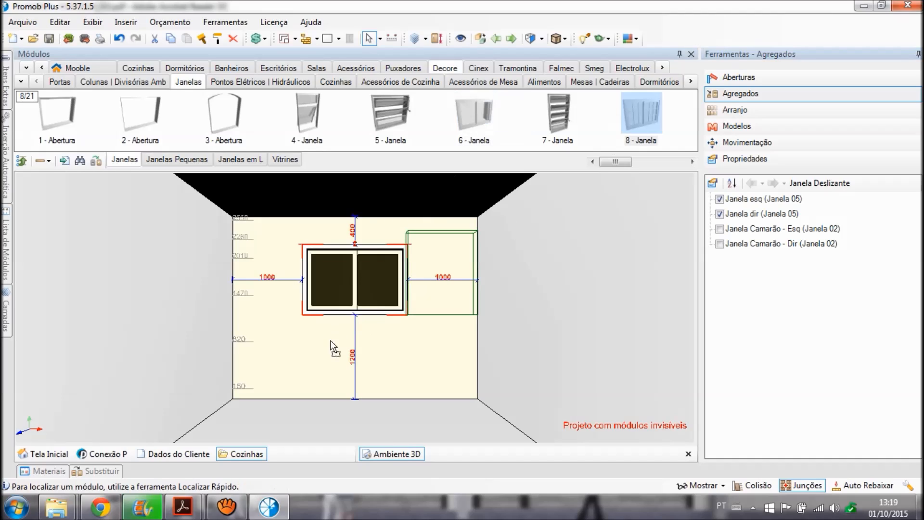
click(331, 330)
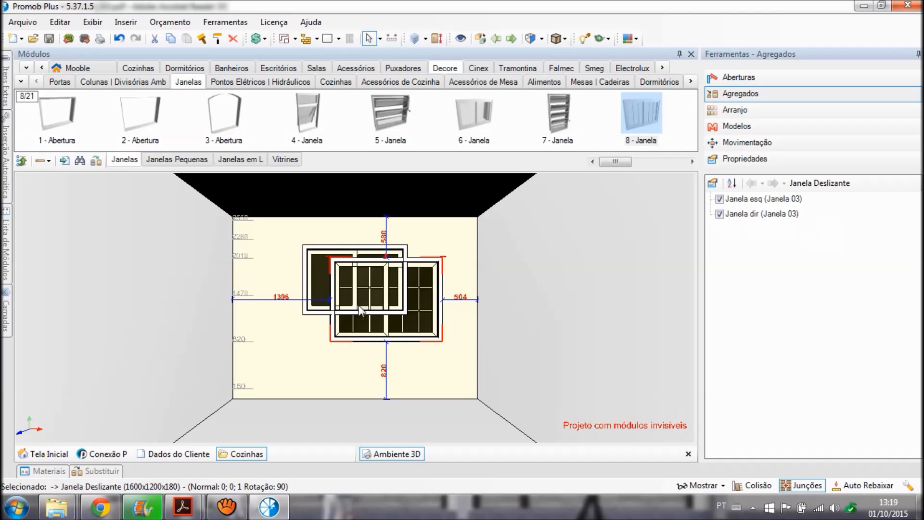
key(Delete)
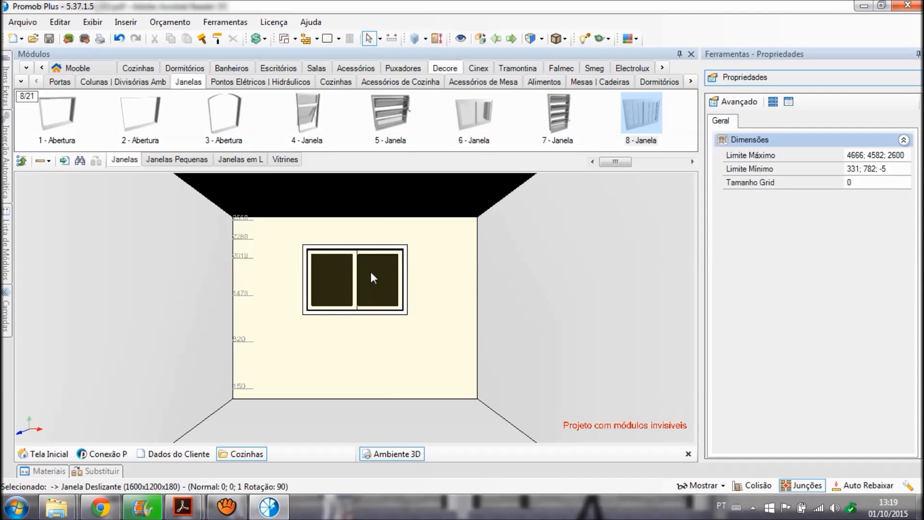
Replace the window on the wall with the 19 - Janela model using Substituição Rápida.
click(371, 272)
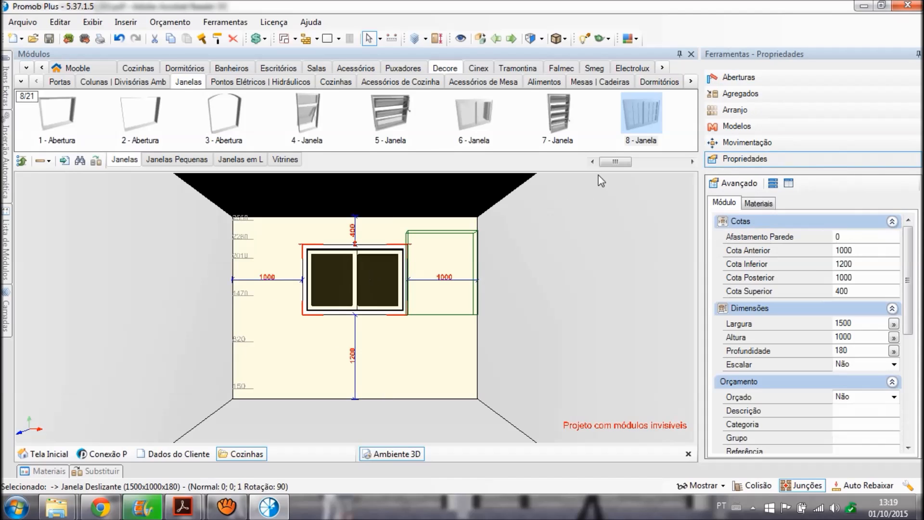
drag(609, 164, 666, 169)
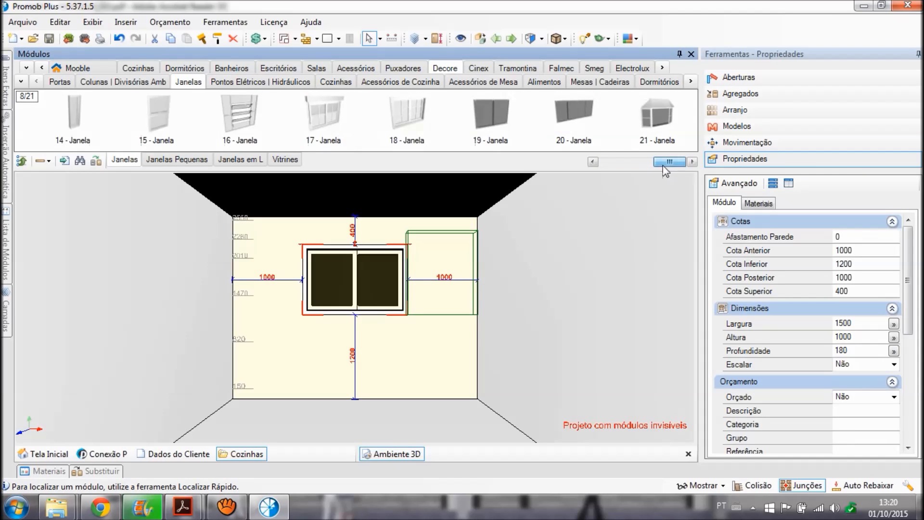
click(496, 124)
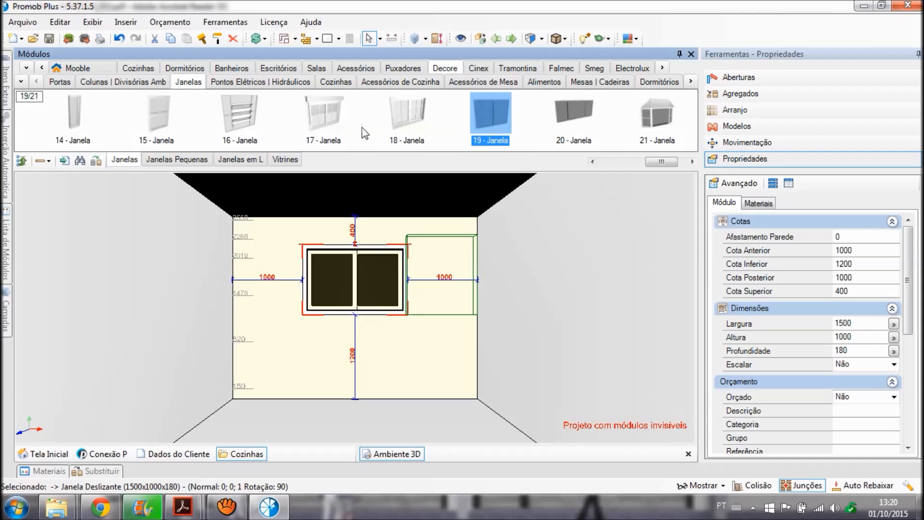
click(97, 167)
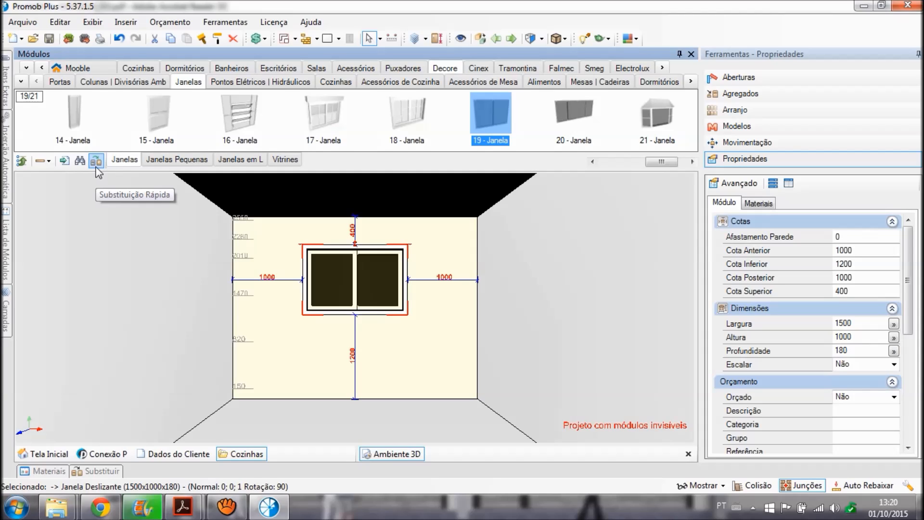
click(96, 167)
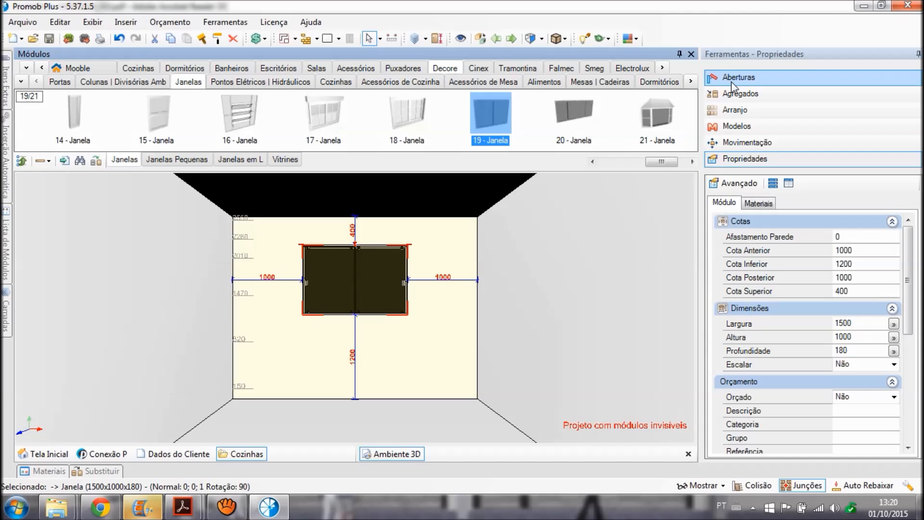
Try sliding the window's panes open and closed with the Aberturas tool.
click(800, 86)
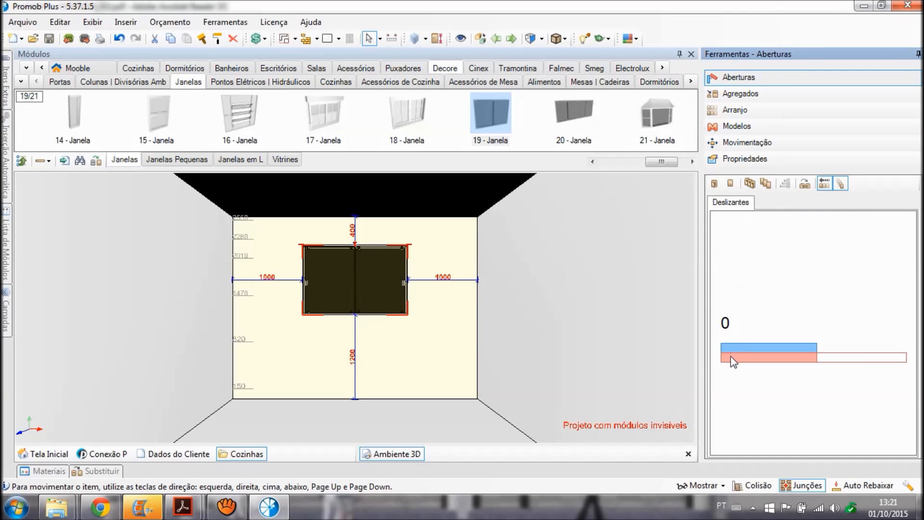
drag(731, 357, 820, 371)
drag(818, 368, 727, 359)
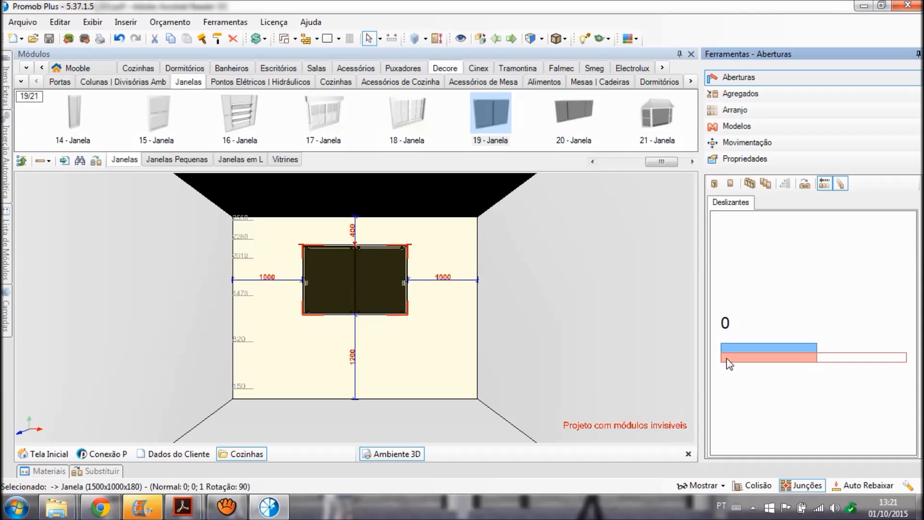
click(322, 279)
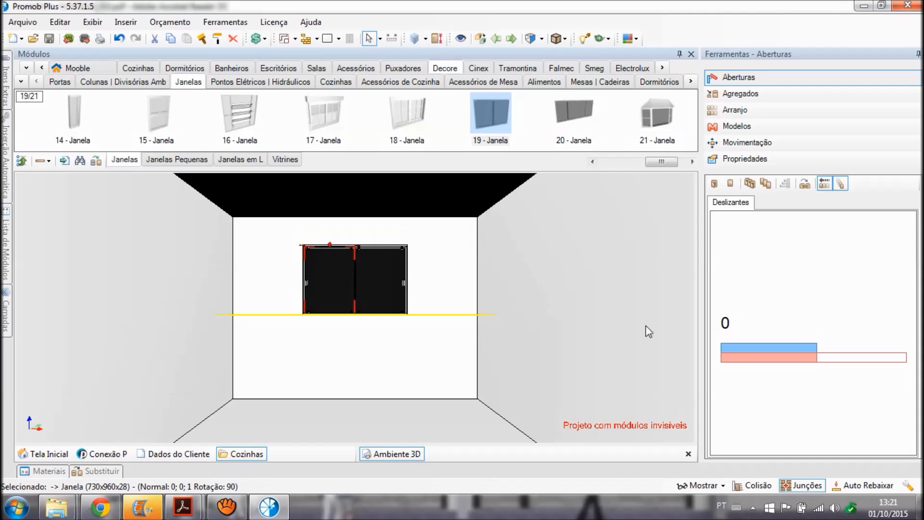
mouse_move(736, 360)
mouse_down()
mouse_move(827, 366)
mouse_move(735, 362)
mouse_up()
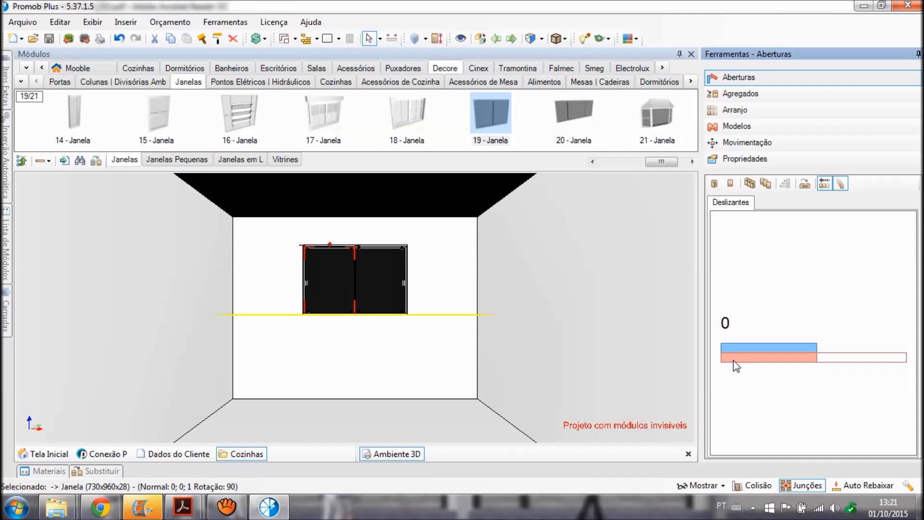
View the room from above and lower the 4000 mm wall nearest the door with Rebaixar.
click(395, 410)
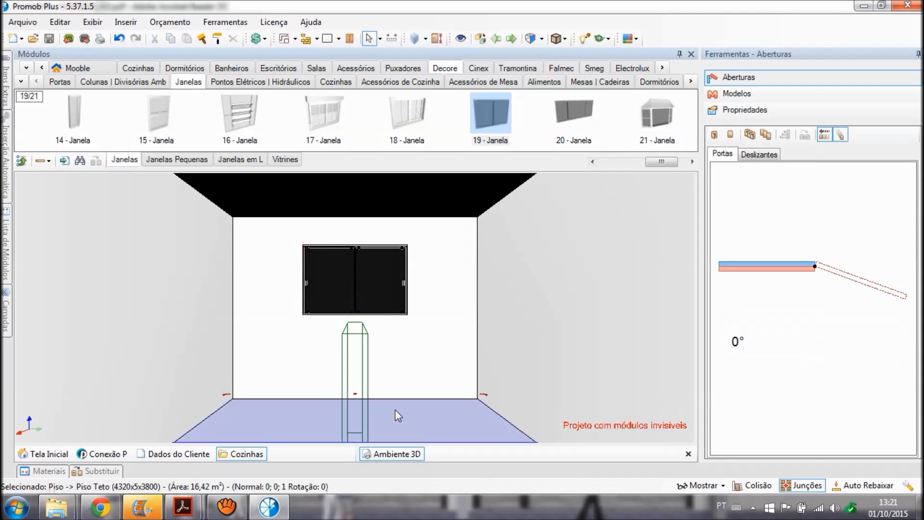
double_click(394, 410)
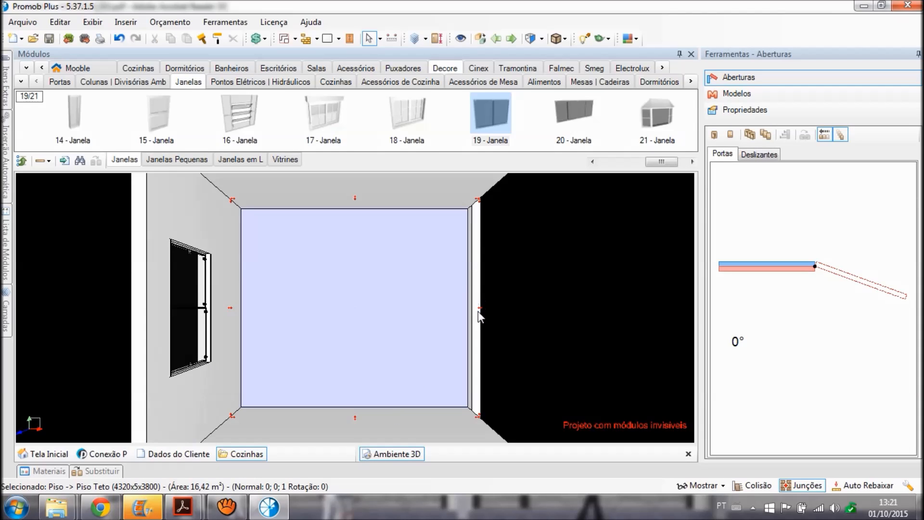
click(479, 362)
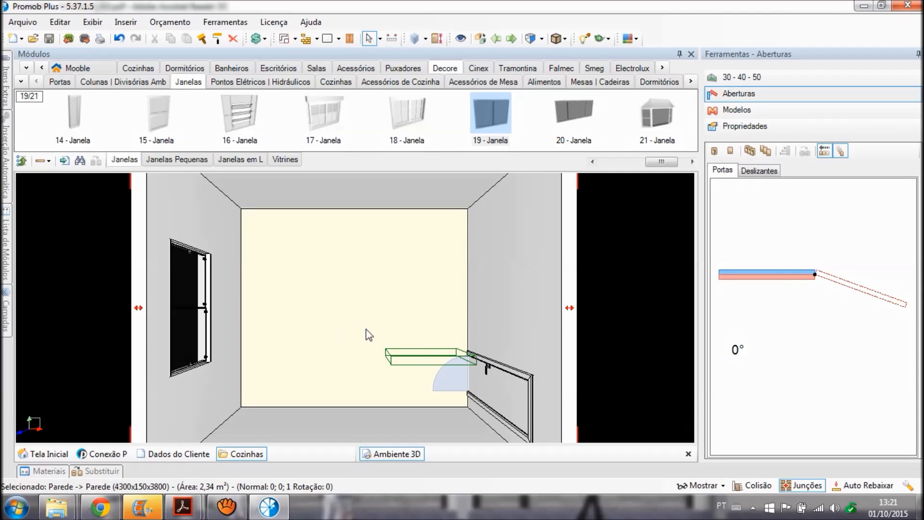
scroll(366, 330, down, 1)
scroll(366, 329, down, 4)
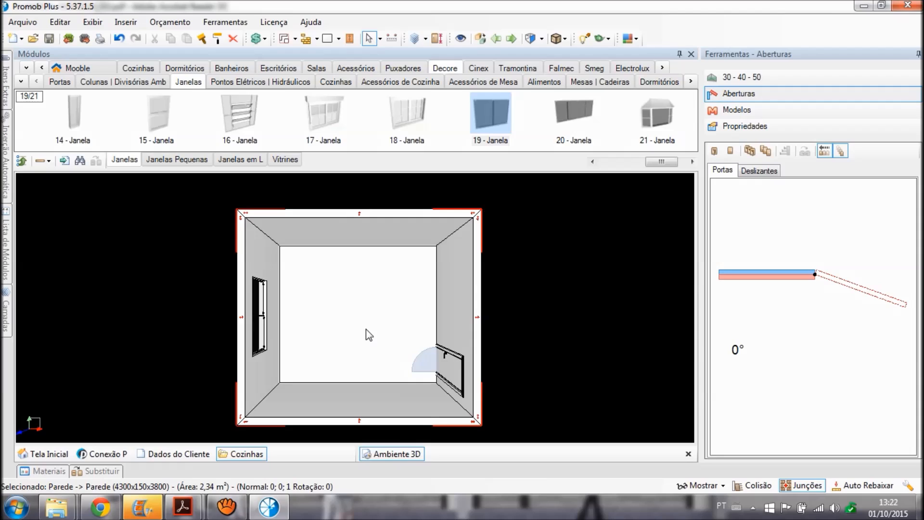
click(337, 427)
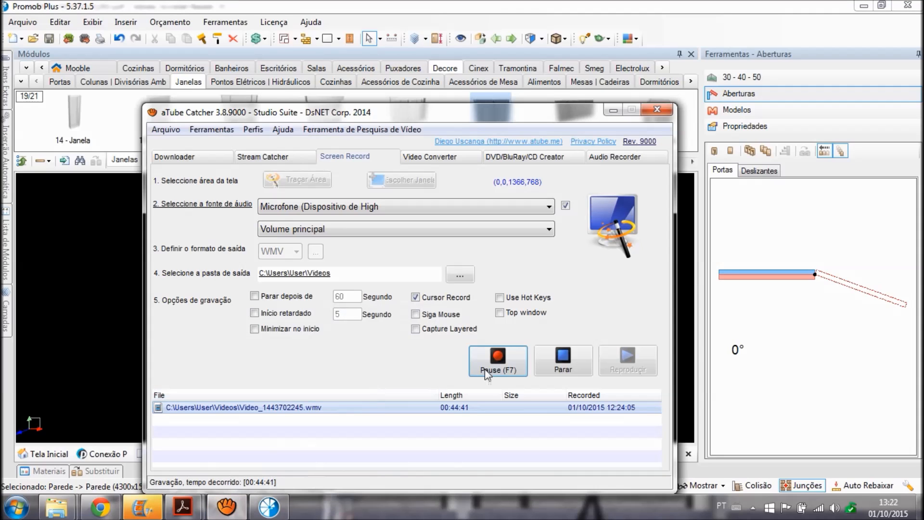
click(613, 110)
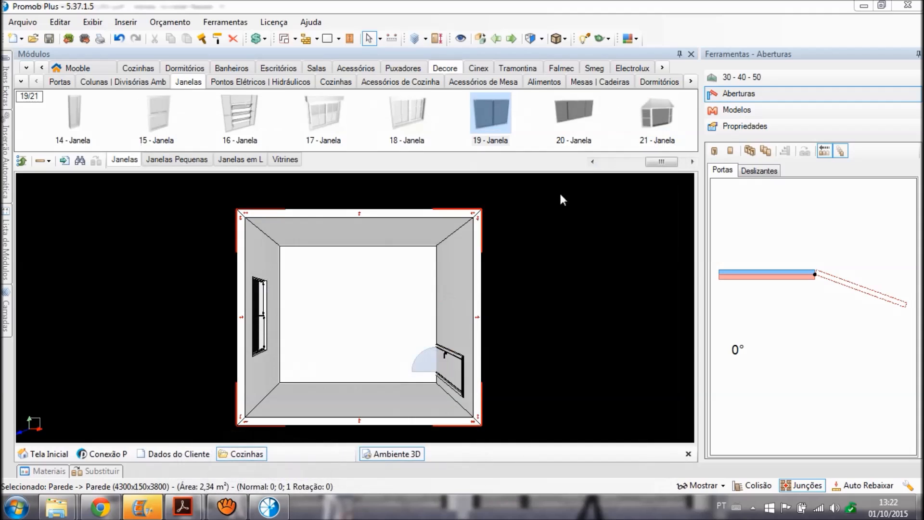
click(354, 402)
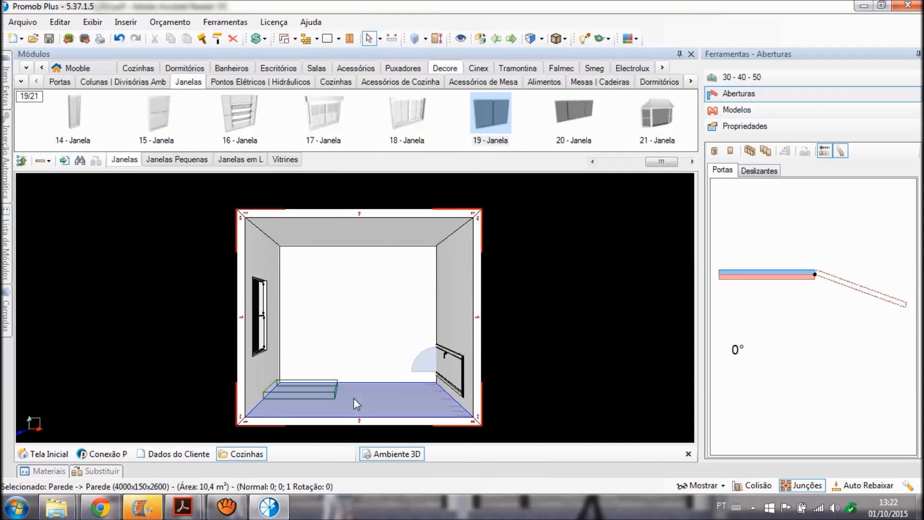
right_click(416, 395)
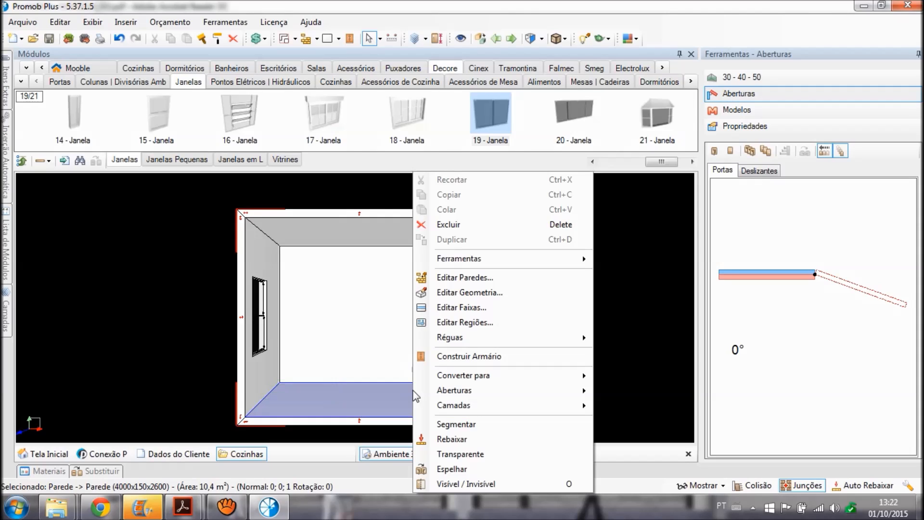
click(442, 440)
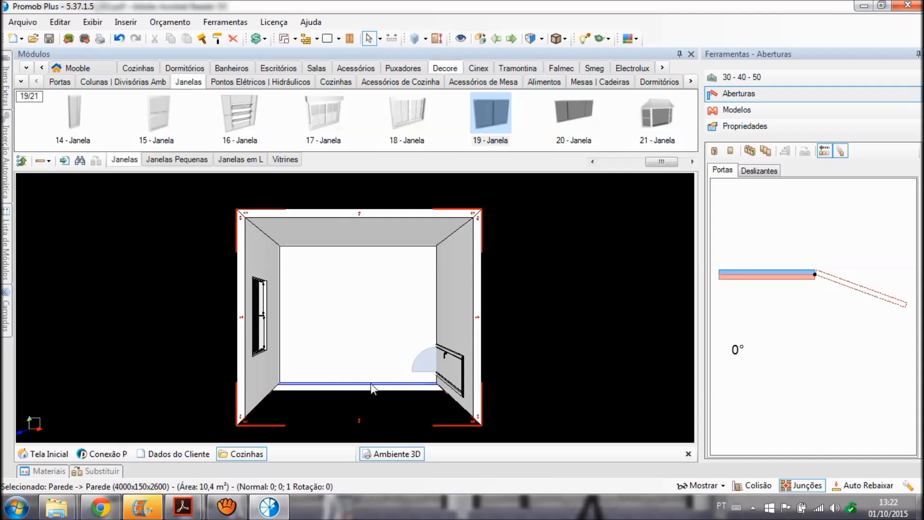
Apply the azulejo 012 tile from the Lisos group of Azulejos/Pisos to all the walls with the Tudo option.
click(371, 243)
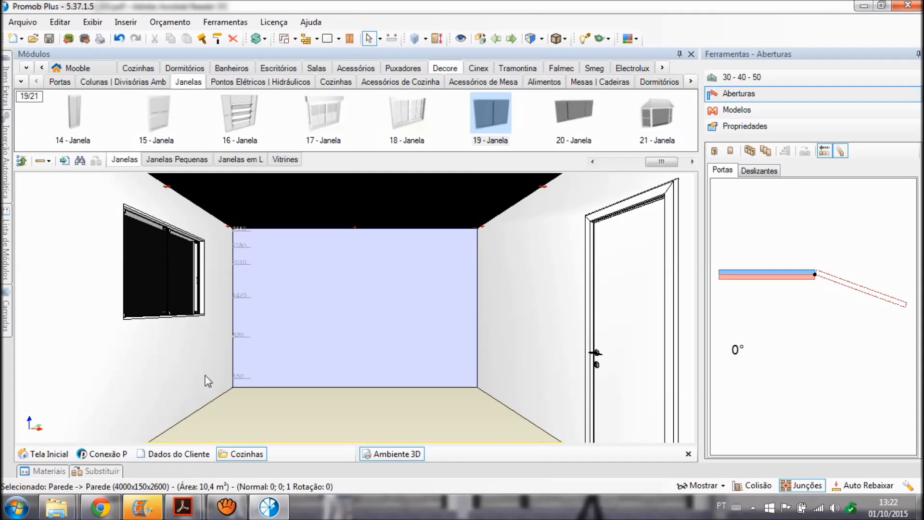
click(49, 471)
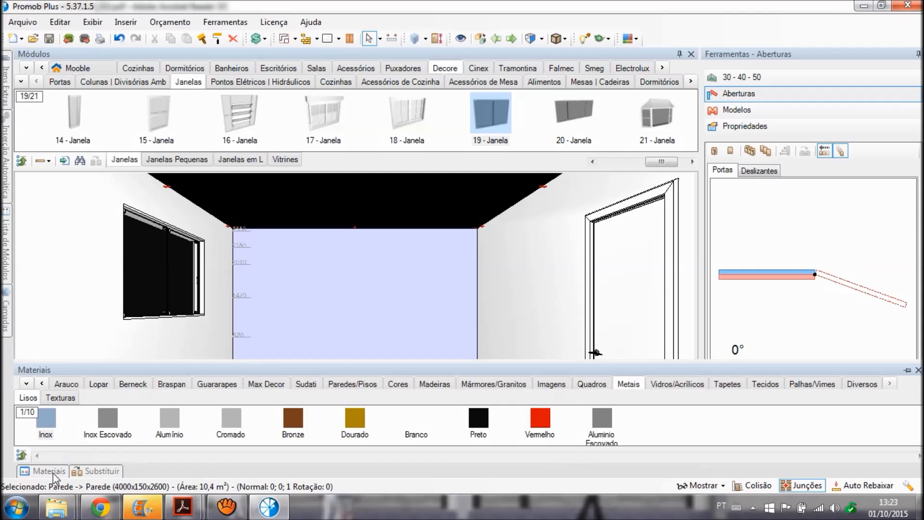
click(81, 472)
click(46, 472)
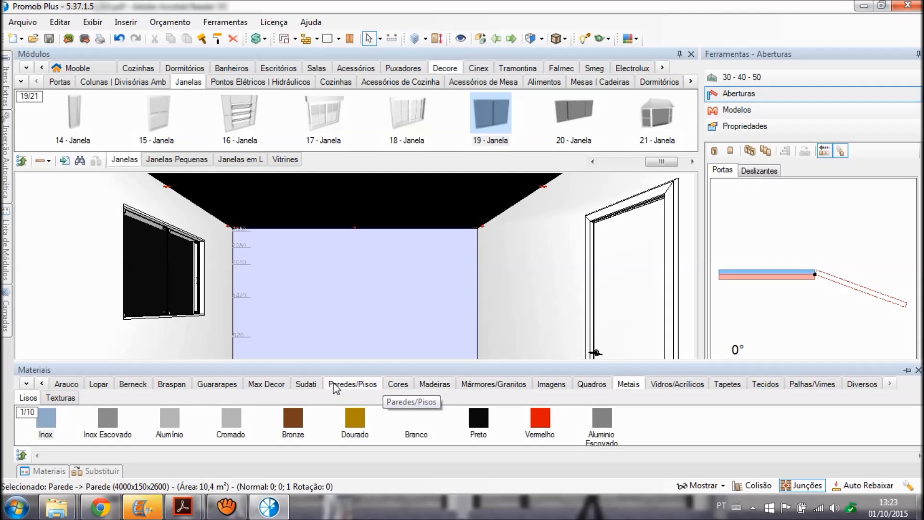
click(362, 389)
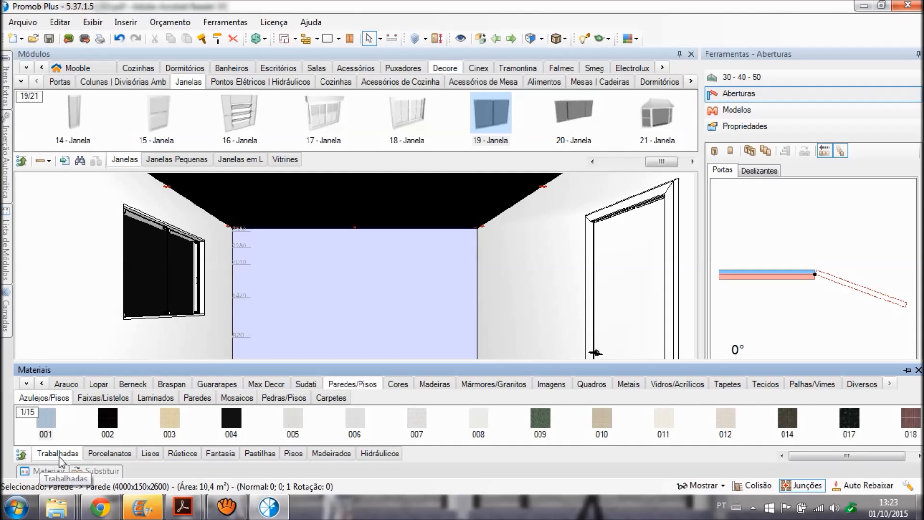
click(108, 453)
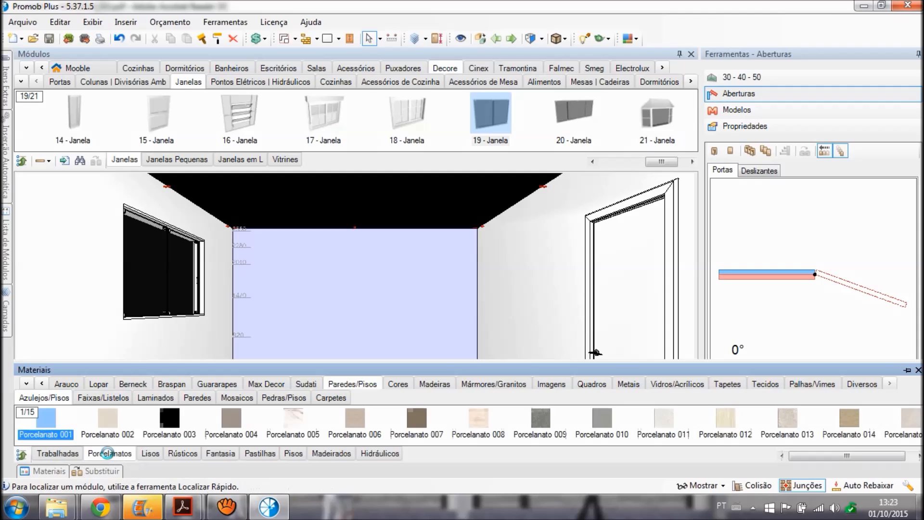
click(149, 453)
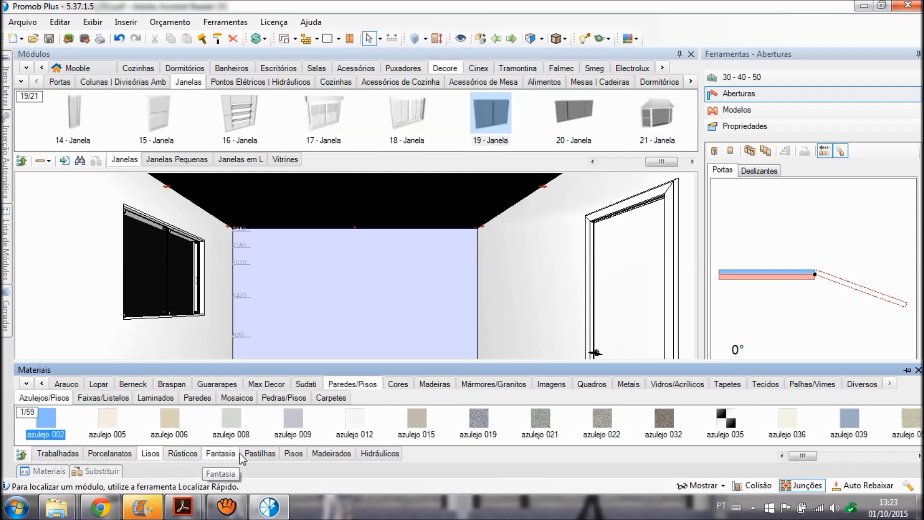
click(148, 455)
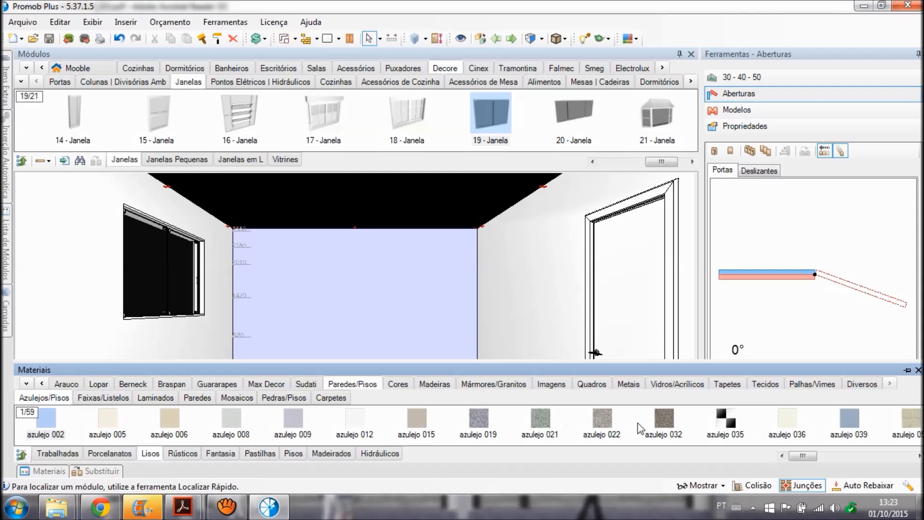
click(351, 428)
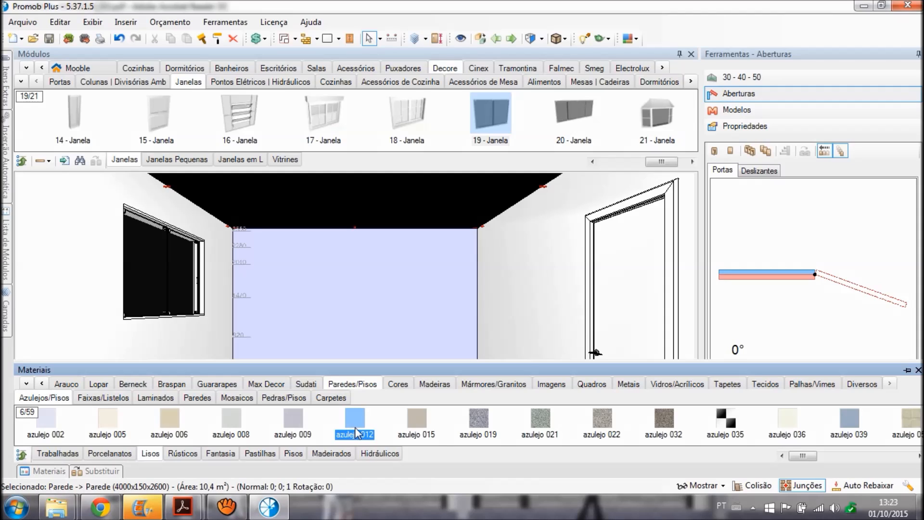
drag(357, 432, 386, 302)
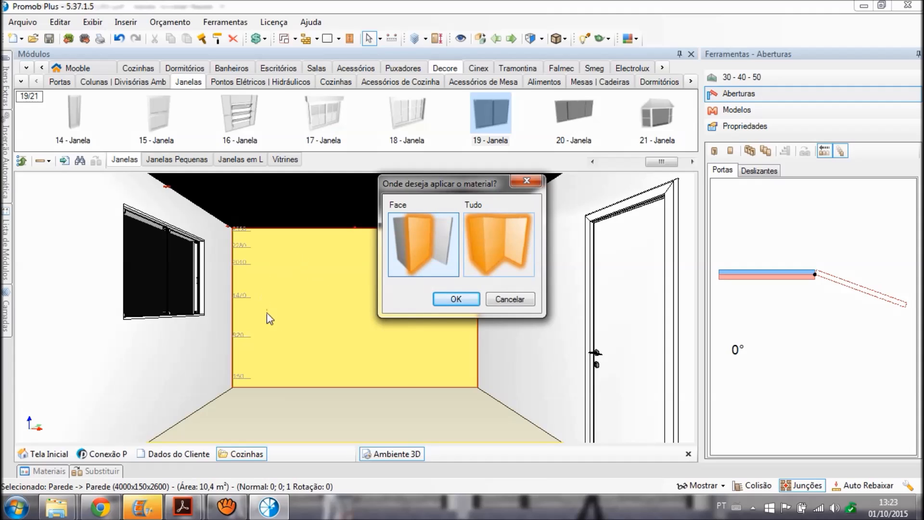
click(505, 247)
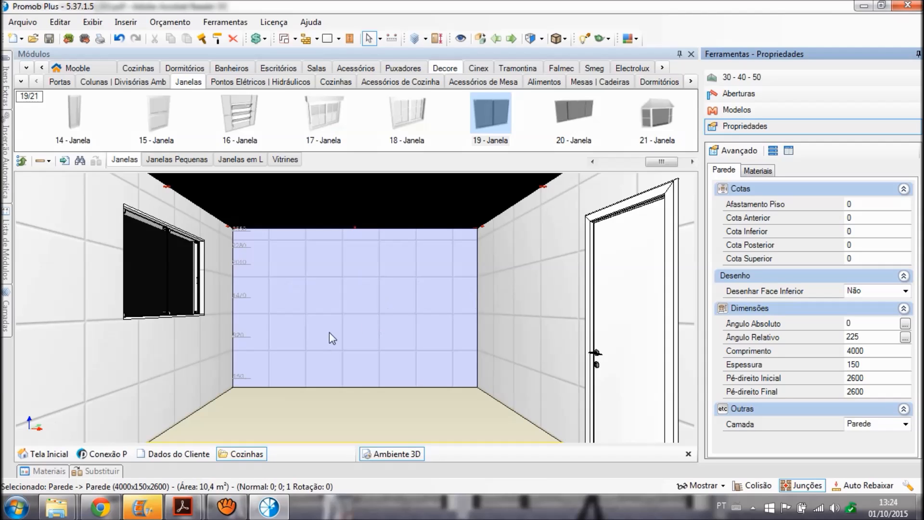
Try the checkered azulejo 035 tile on all the walls with Tudo and undo it.
click(42, 473)
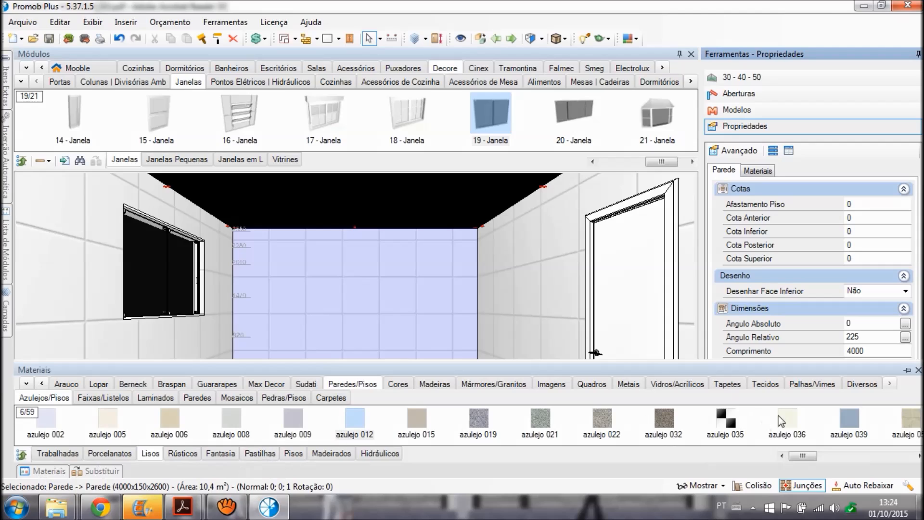
click(726, 418)
drag(725, 418, 388, 279)
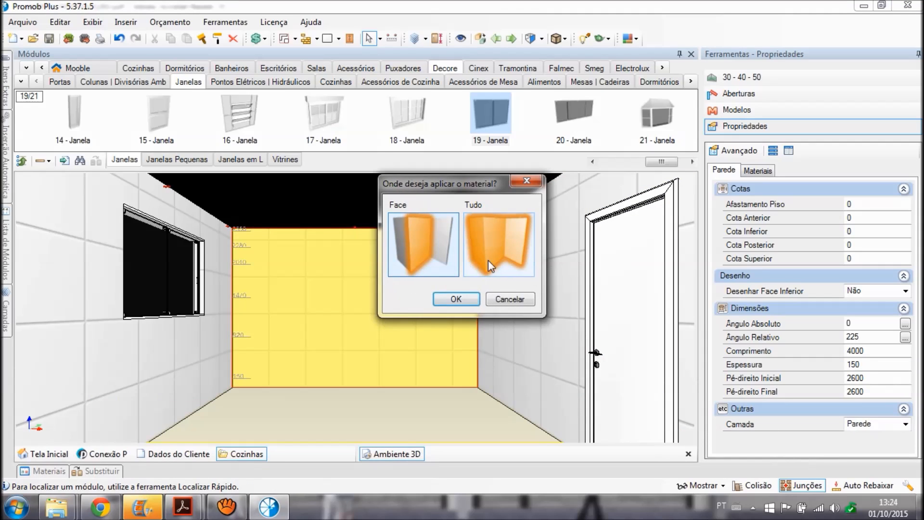
click(489, 260)
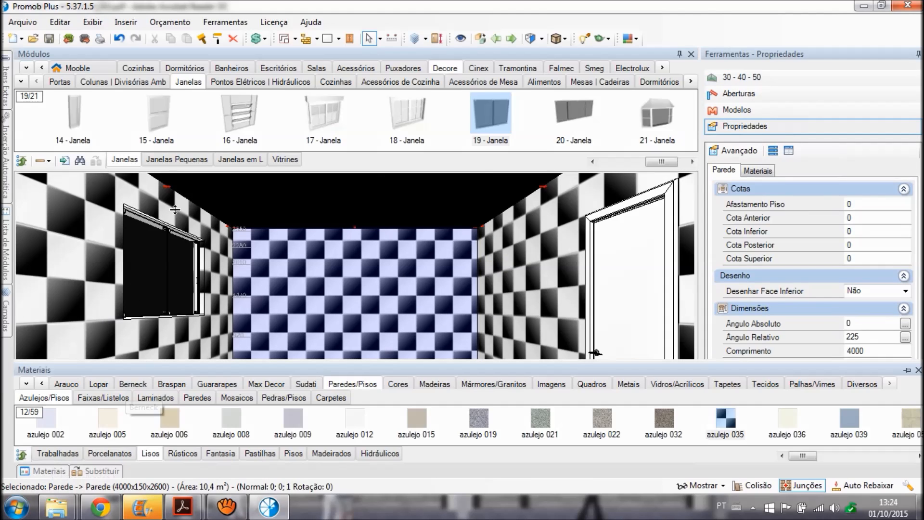
click(120, 39)
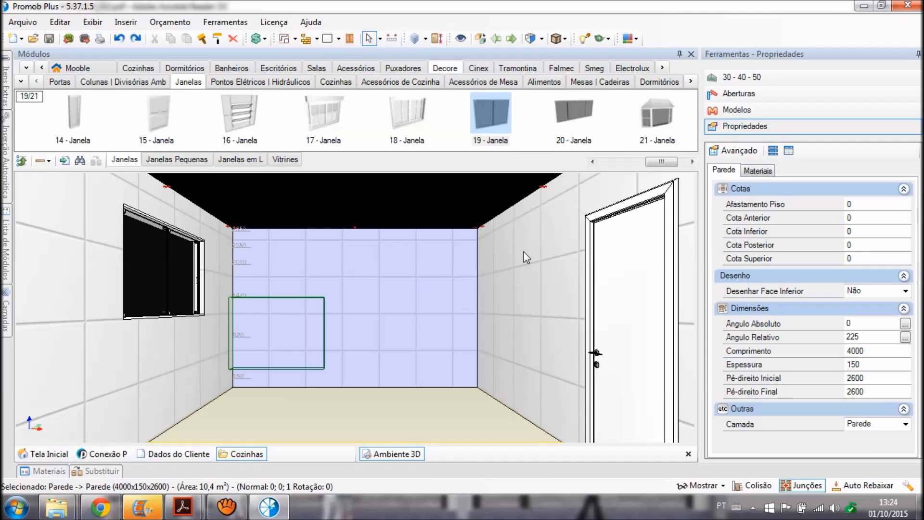
Set the wall tile texture's Escalar em X to 300 and apply the texture settings to all walls.
click(758, 172)
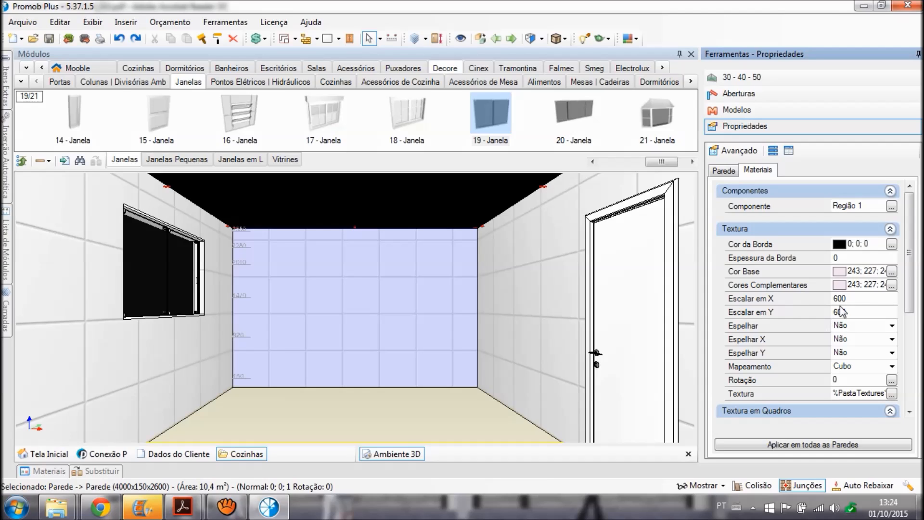
click(858, 299)
text(3)
key(Return)
click(858, 313)
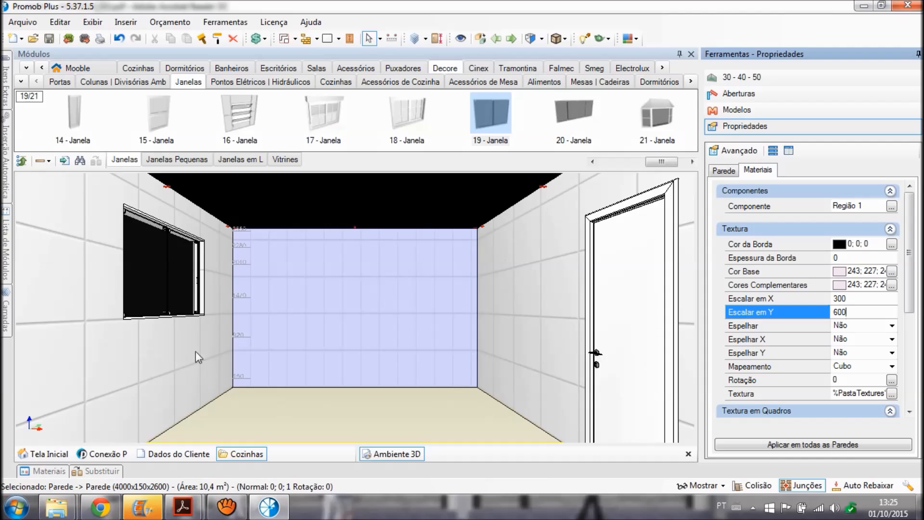
click(809, 445)
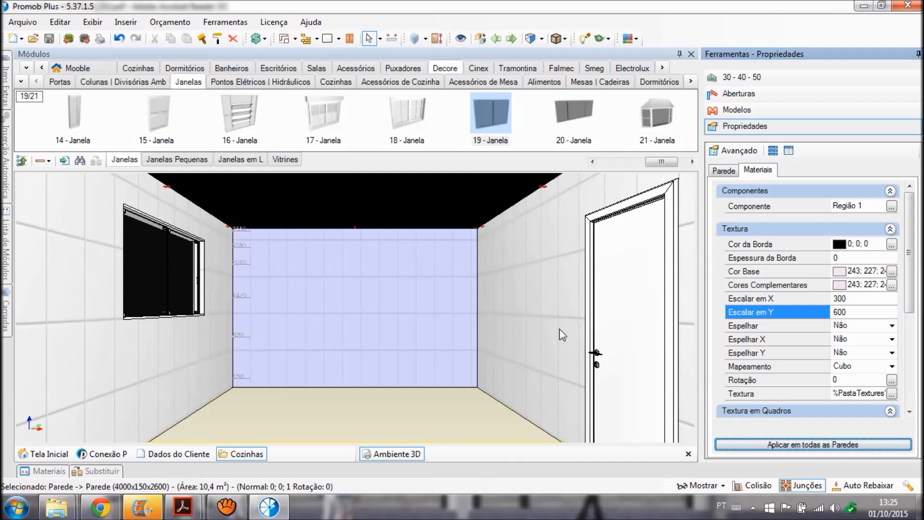
Rotate the wall tile texture diagonally by setting its Rotação to 45.
mouse_move(447, 345)
middle_down()
mouse_move(492, 376)
mouse_move(459, 356)
middle_up()
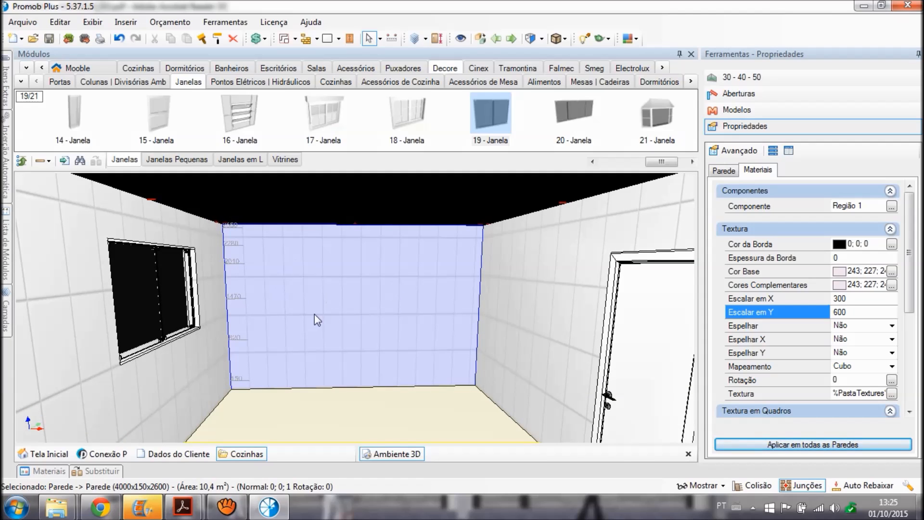
click(379, 408)
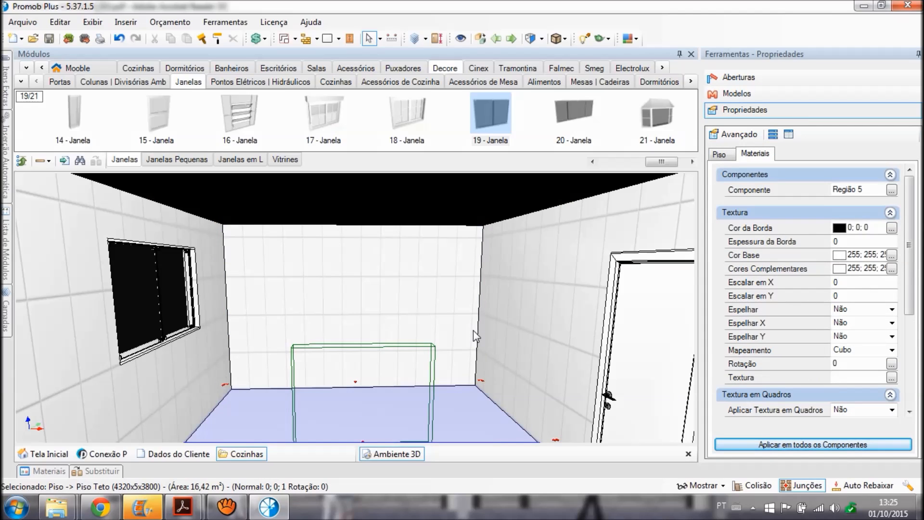
click(399, 278)
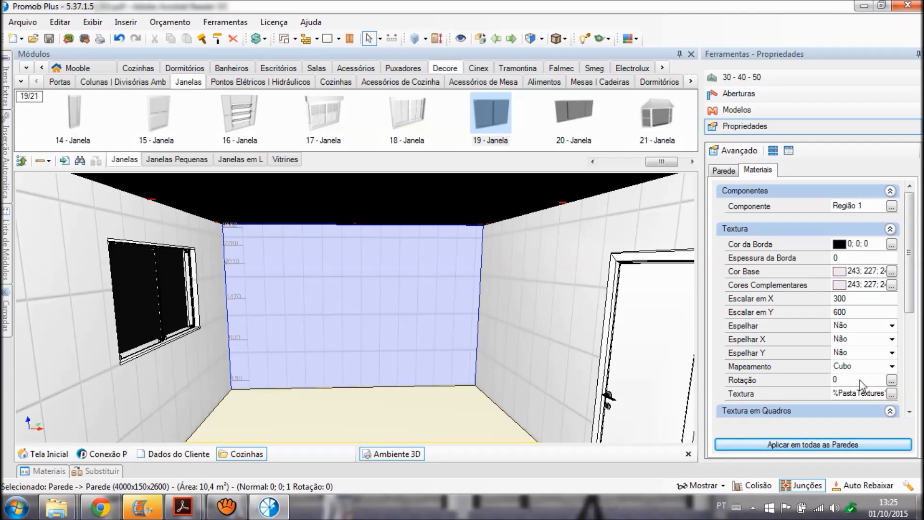
click(892, 380)
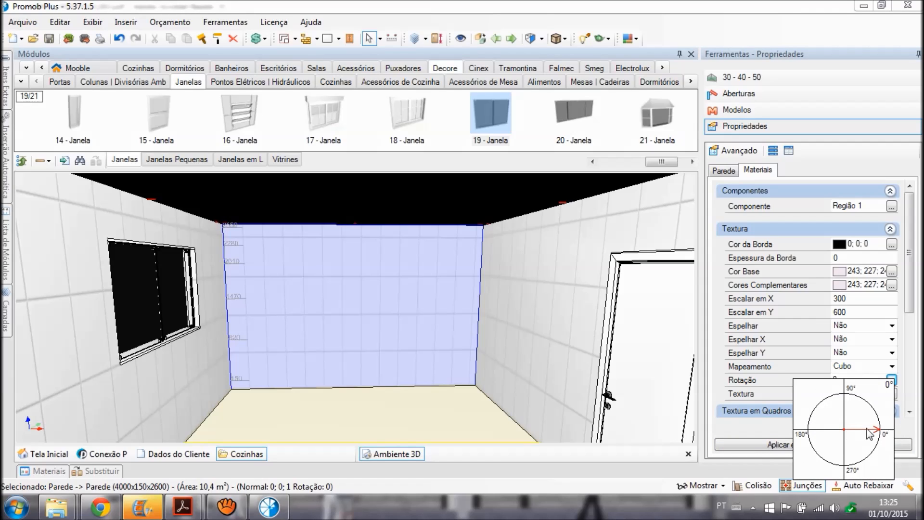
mouse_move(876, 434)
mouse_down()
mouse_move(869, 414)
mouse_move(863, 419)
mouse_up()
click(860, 411)
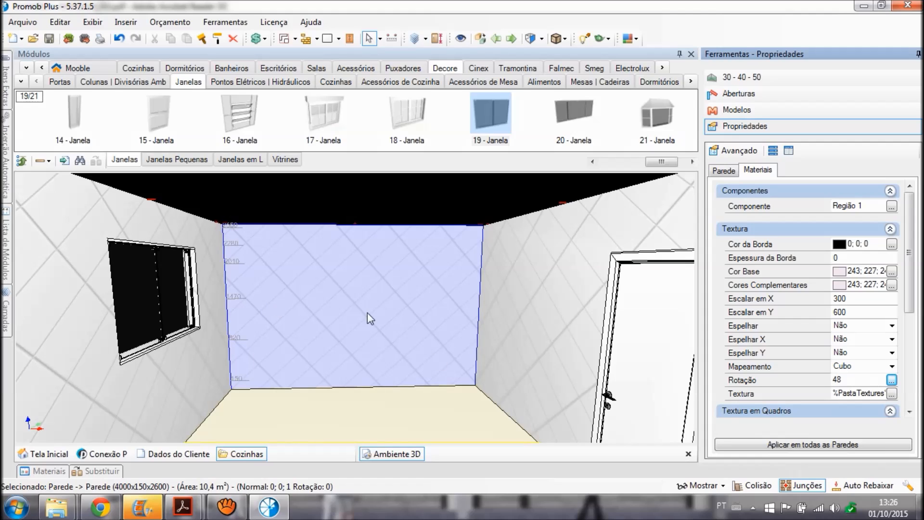
click(857, 381)
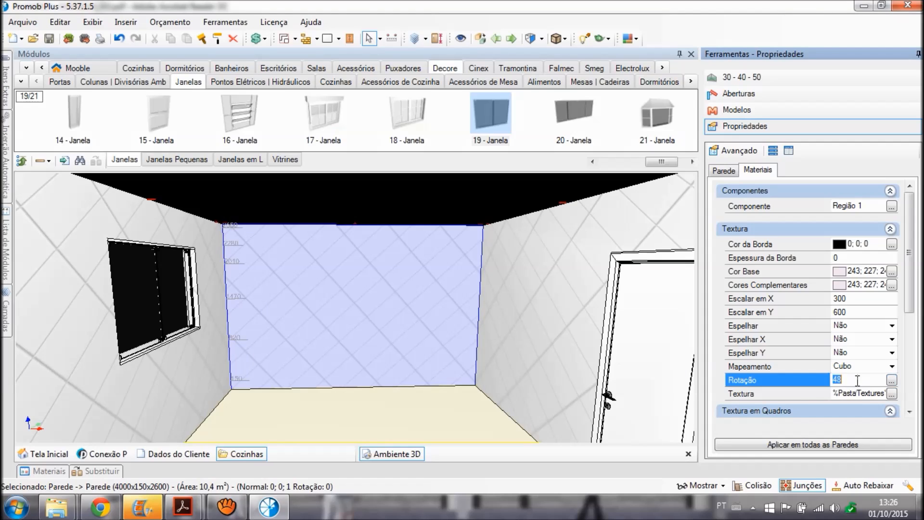
text(4)
key(Return)
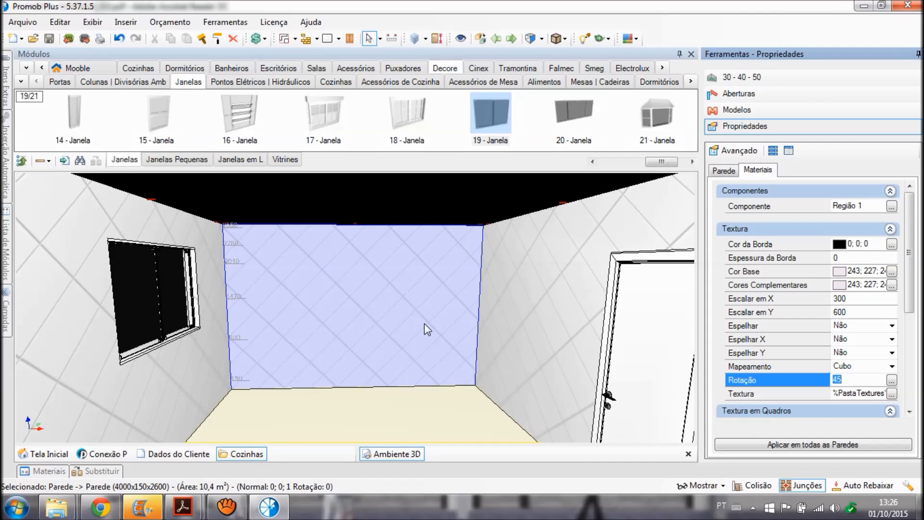
Set the wall tile texture's Rotação back to 0.
click(53, 471)
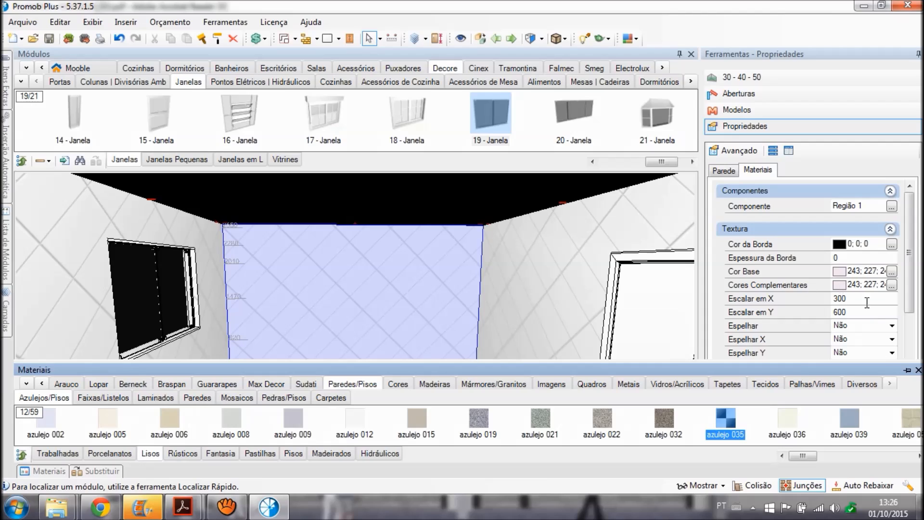
click(910, 326)
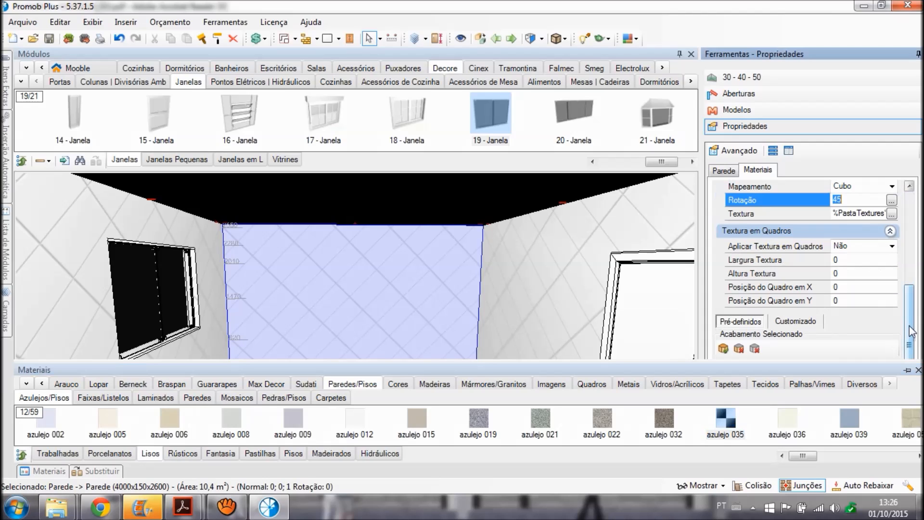
click(910, 185)
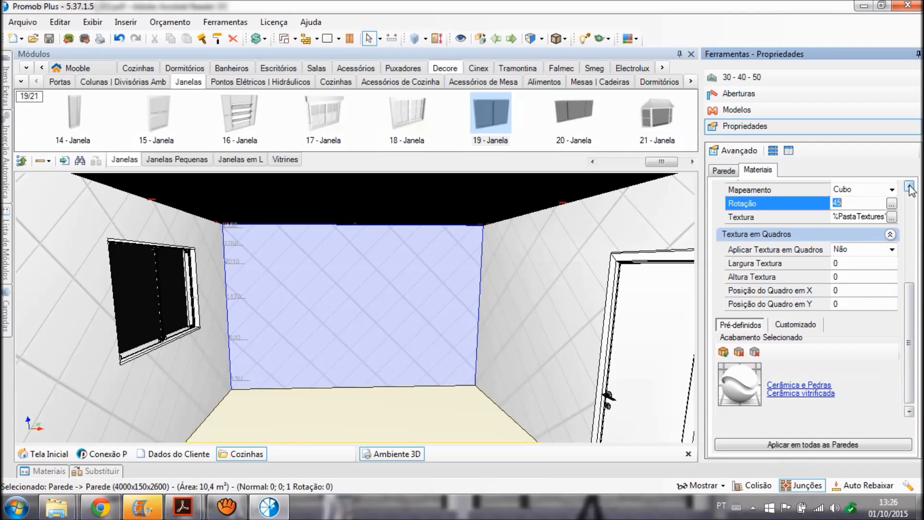
click(909, 206)
text(0)
key(Return)
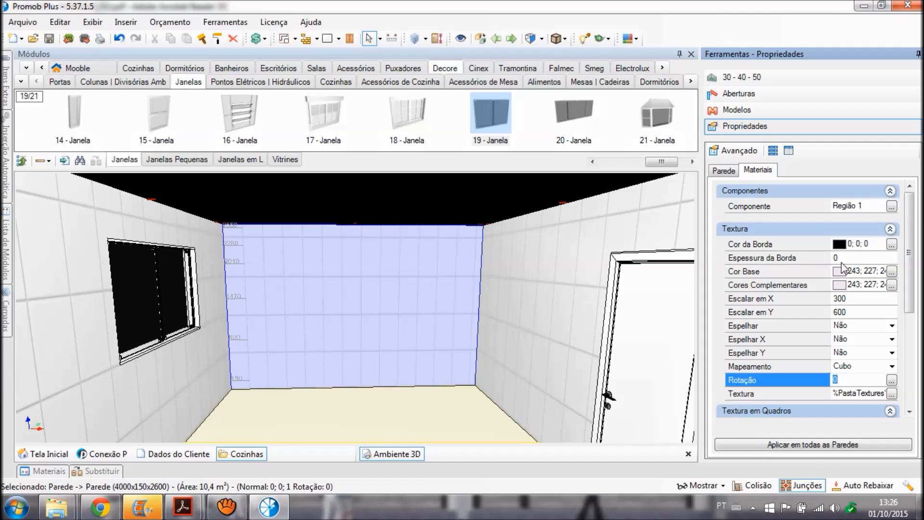
Set the wall tile texture's Espessura da Borda to 1.
click(825, 259)
text(1)
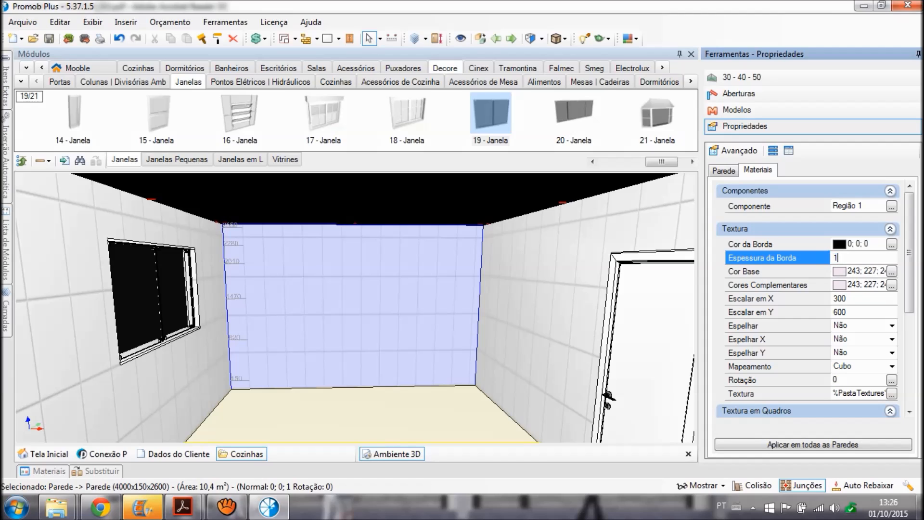
key(Return)
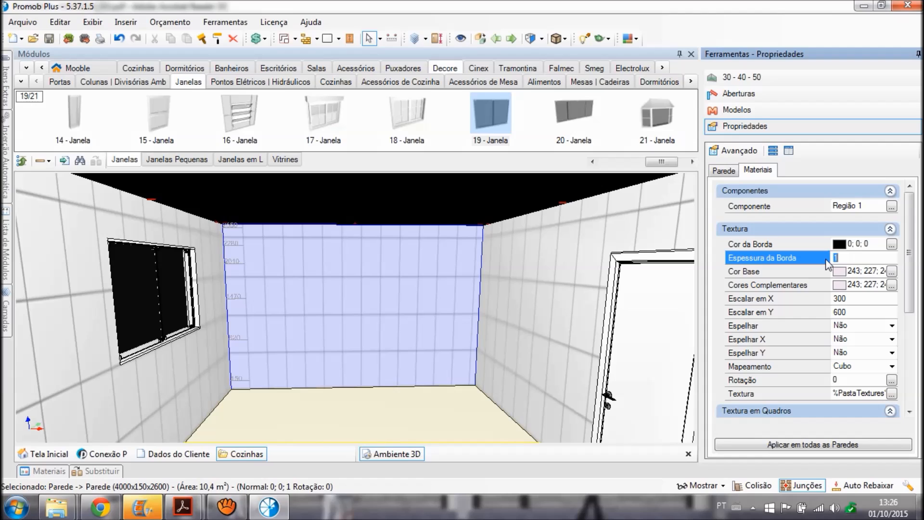
Try an Espessura da Borda of 2 with a red Cor da Borda on the wall tiles, and restore thickness 1 and black.
key(Return)
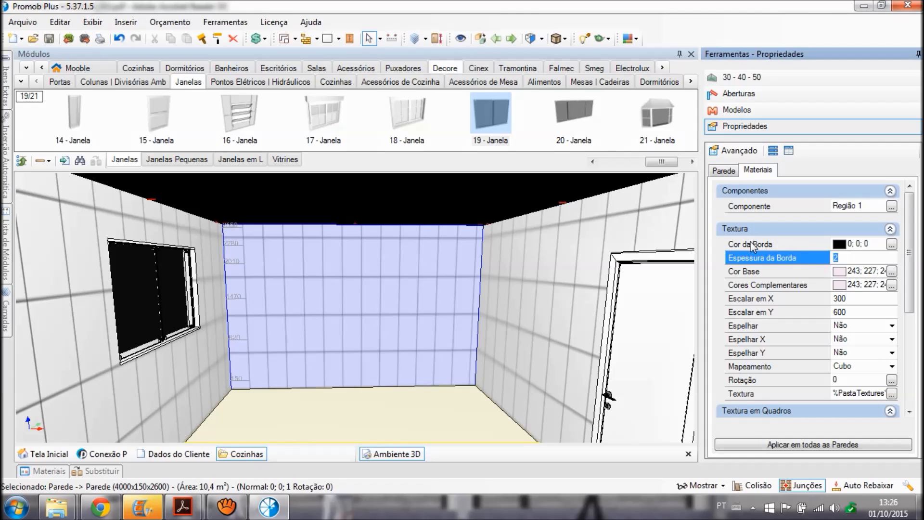
click(843, 246)
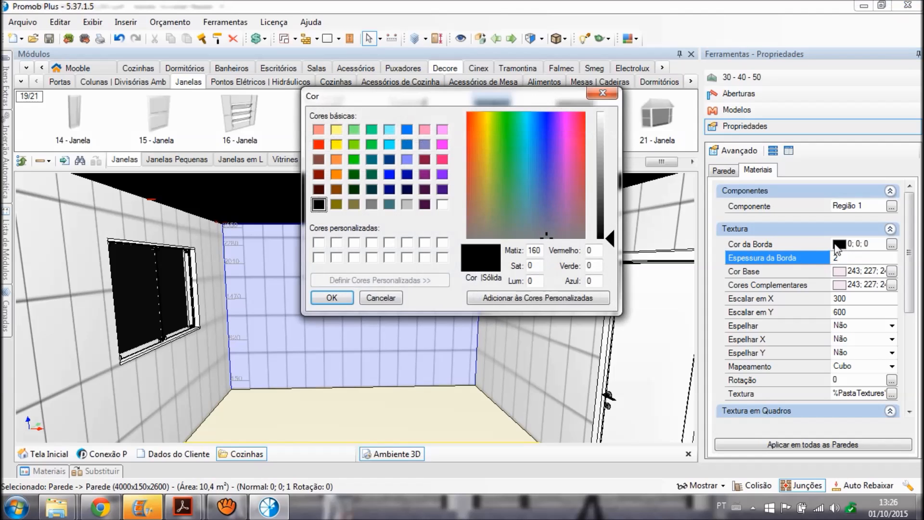
click(318, 144)
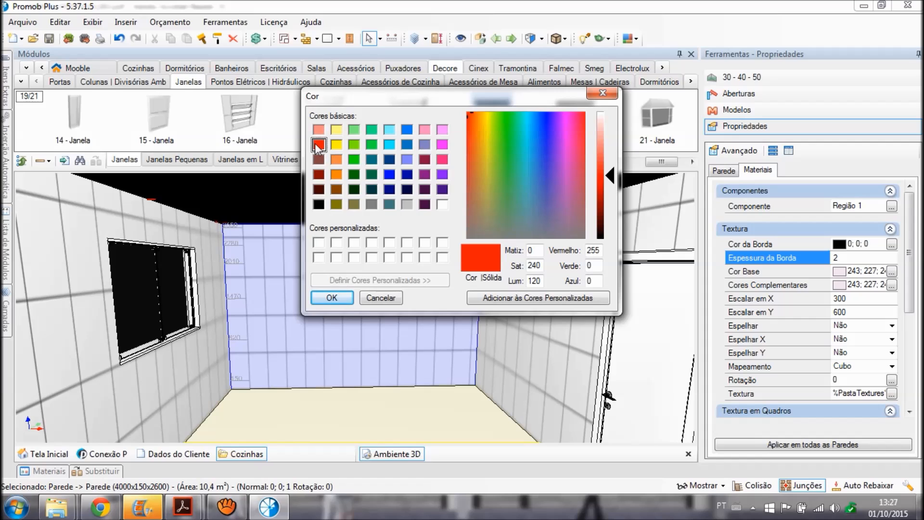
click(336, 297)
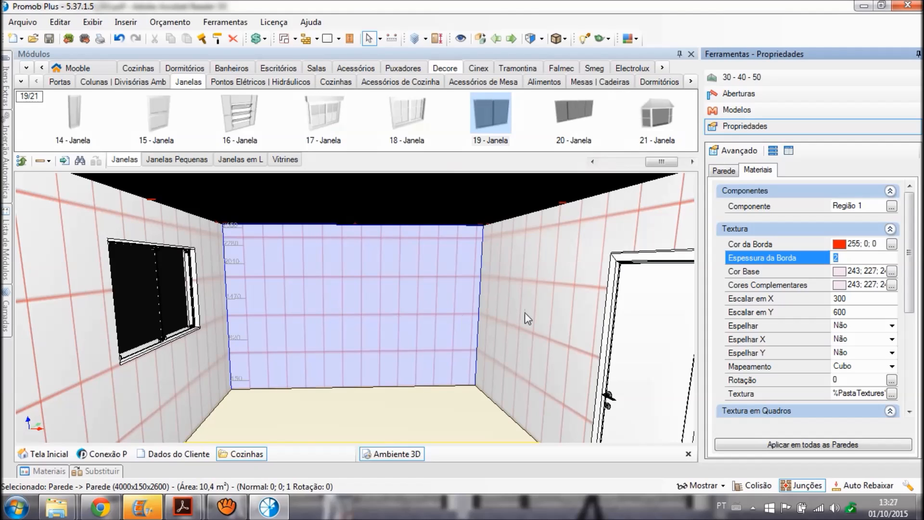
click(841, 246)
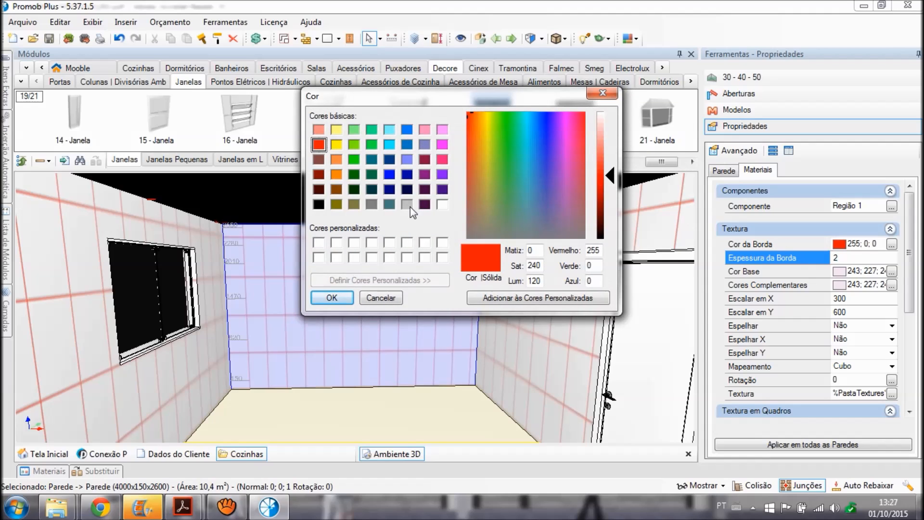
click(319, 205)
click(332, 298)
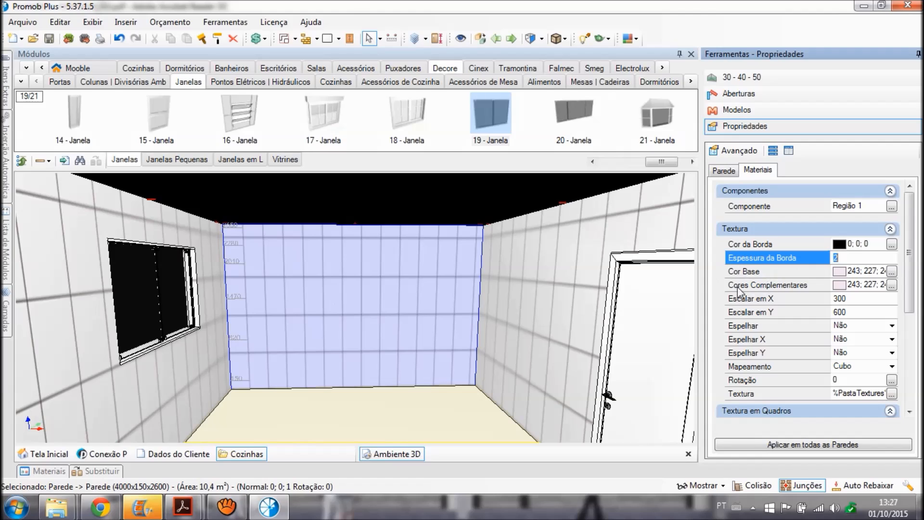
text(1)
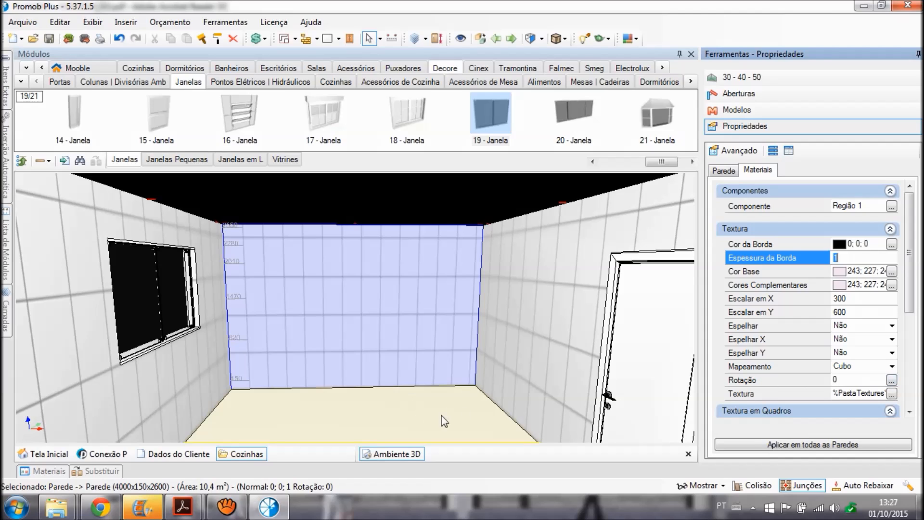
Apply a porcelain tile from the Porcelanatos group of Azulejos/Pisos to the room's floor.
click(422, 410)
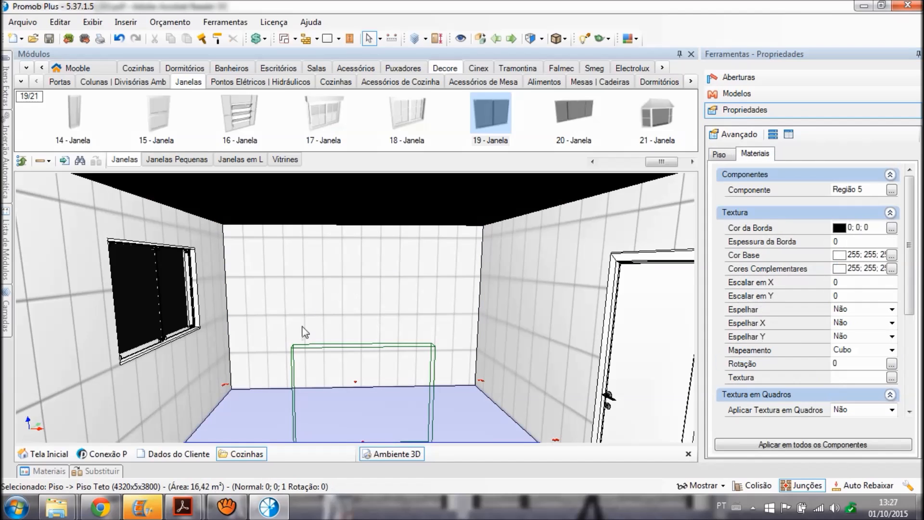
click(48, 471)
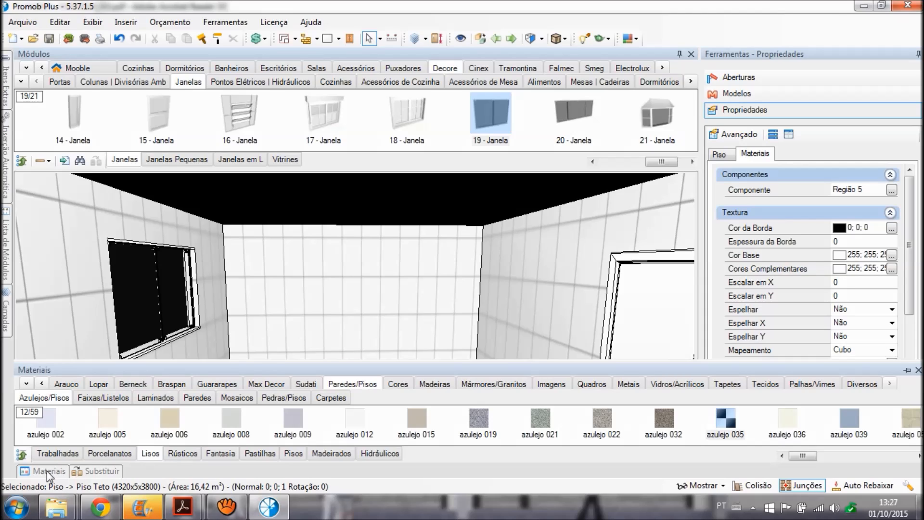
click(110, 453)
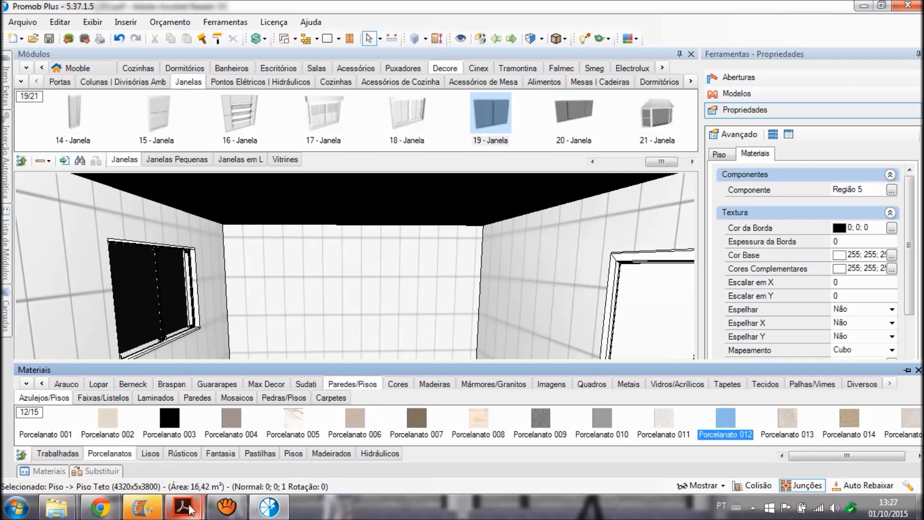
drag(106, 423, 376, 278)
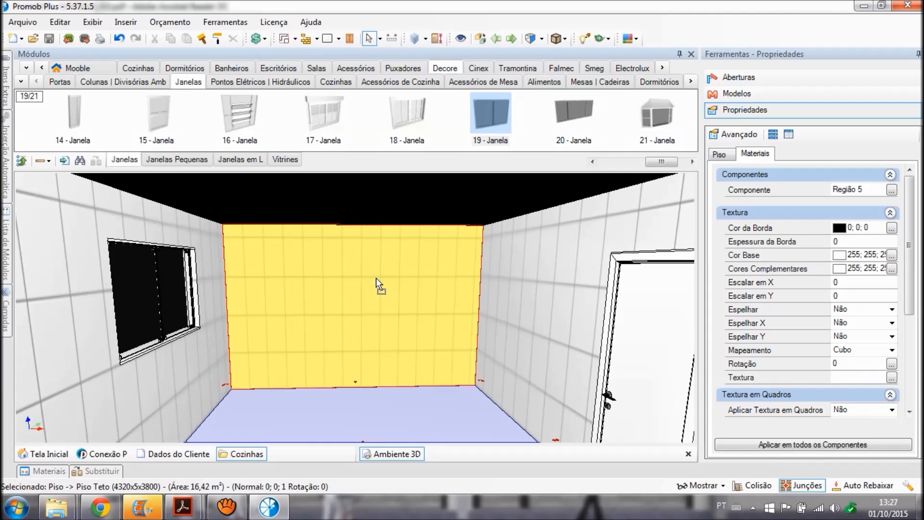
drag(379, 351, 380, 413)
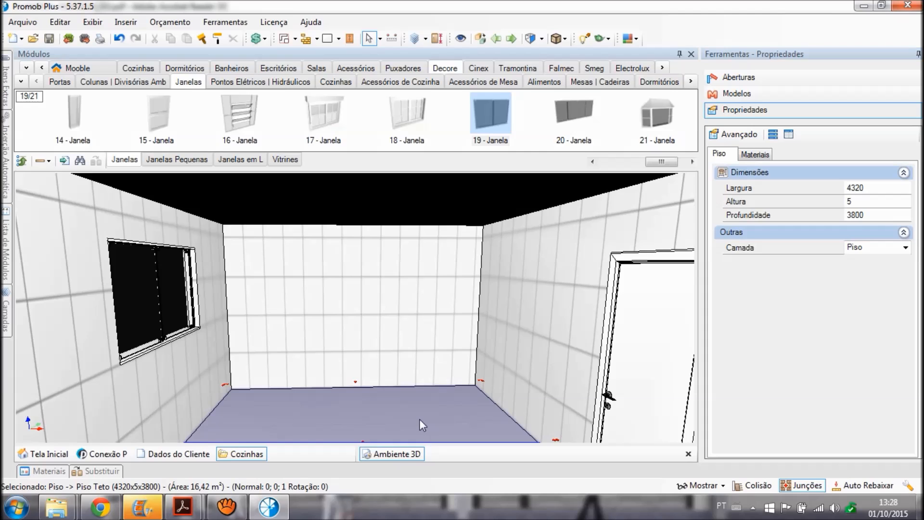
Set the floor tile texture's Espessura da Borda to 1.
scroll(420, 419, up, 5)
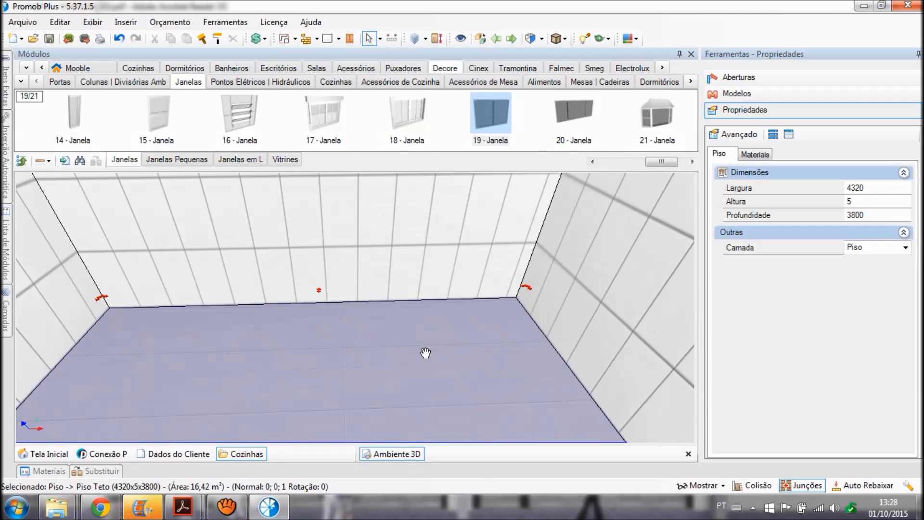
middle_drag(423, 350, 439, 279)
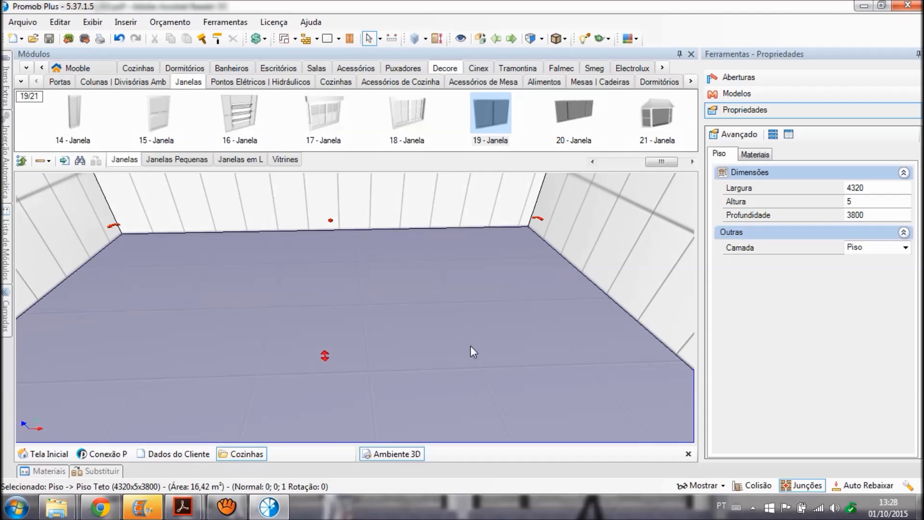
click(755, 155)
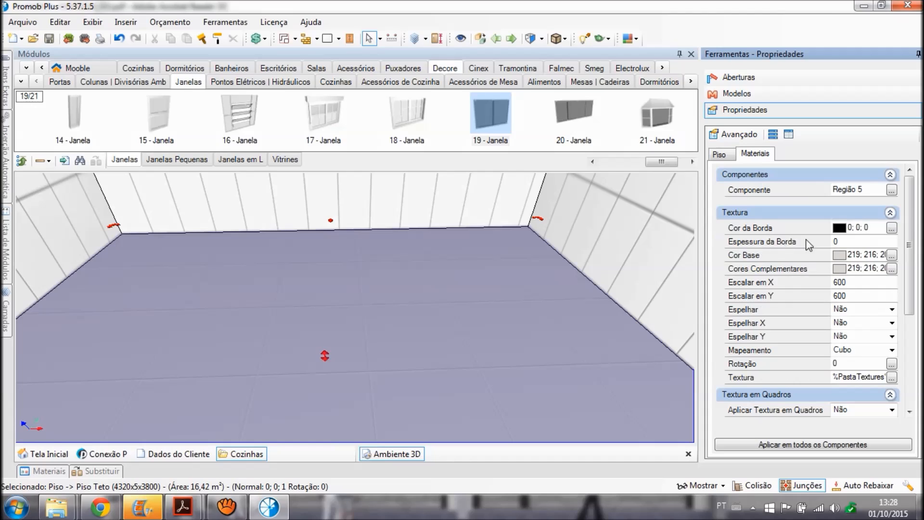
click(841, 245)
text(1)
key(Return)
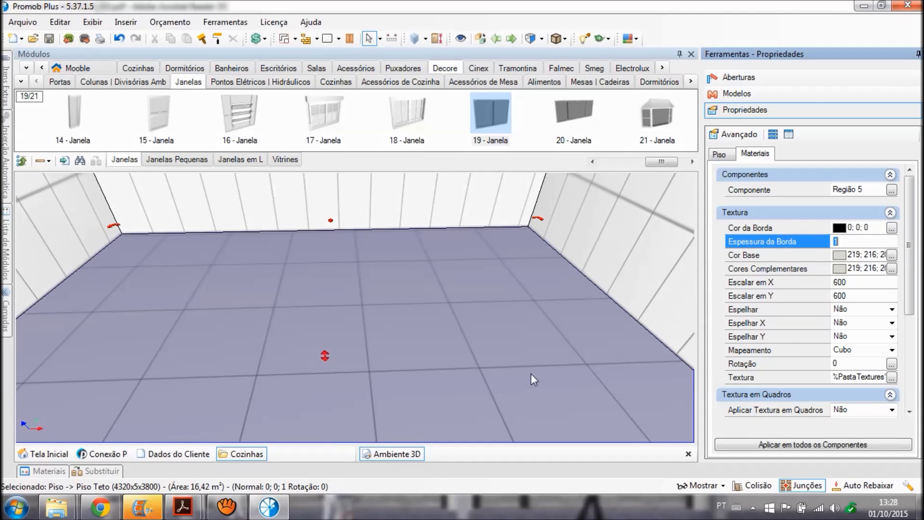
Lay the floor tiles diagonally by setting the floor texture's Rotação to 45.
click(858, 282)
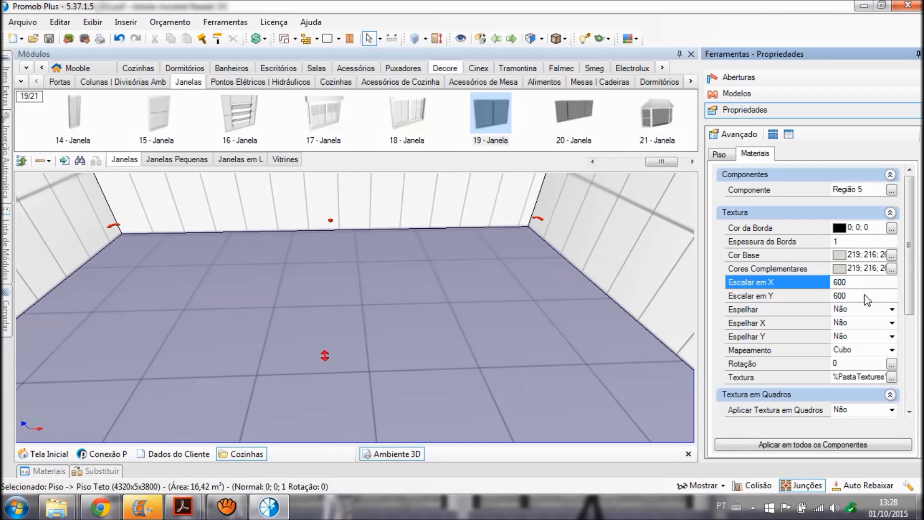
click(866, 293)
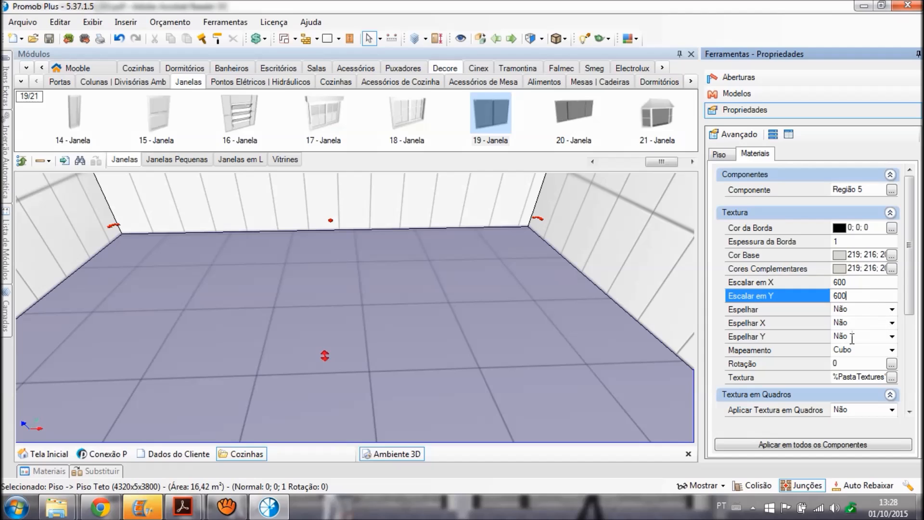
click(872, 363)
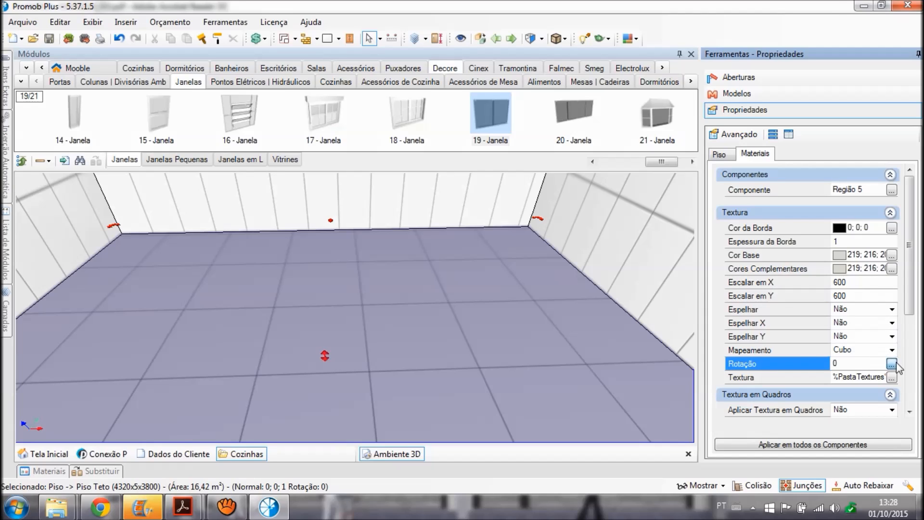
click(892, 363)
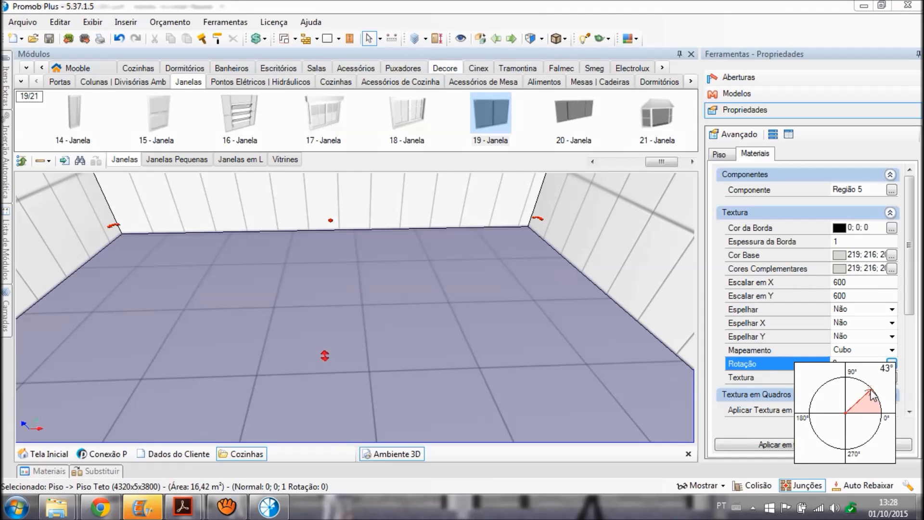
click(871, 387)
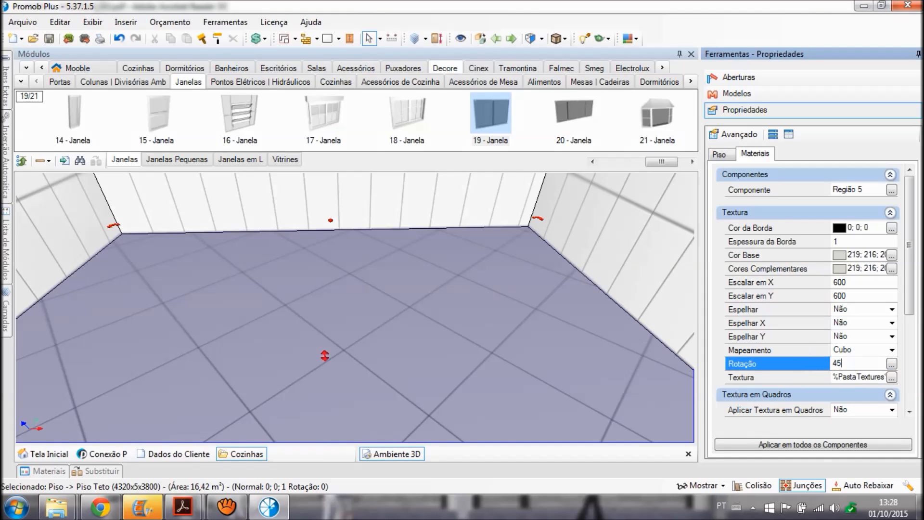
text(45)
key(Return)
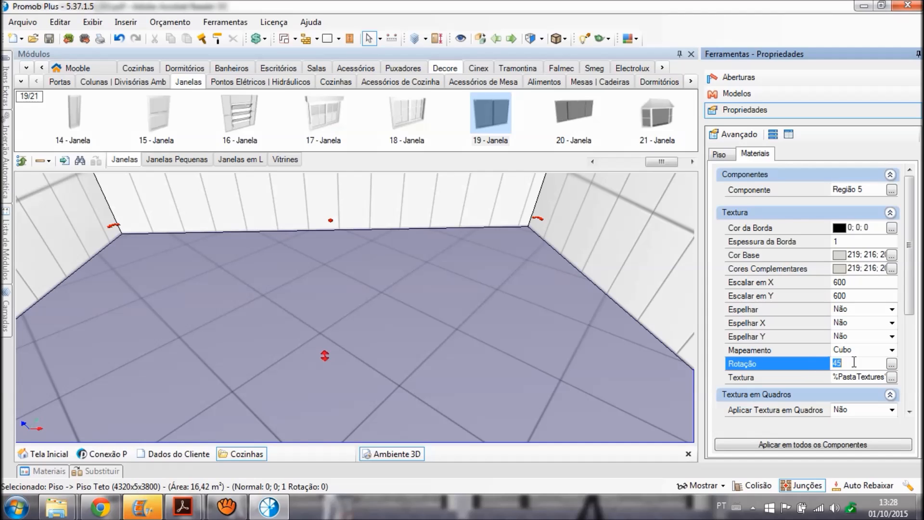
Lay the floor tiles straight by setting the floor texture's Rotação to 0.
text(0)
key(Return)
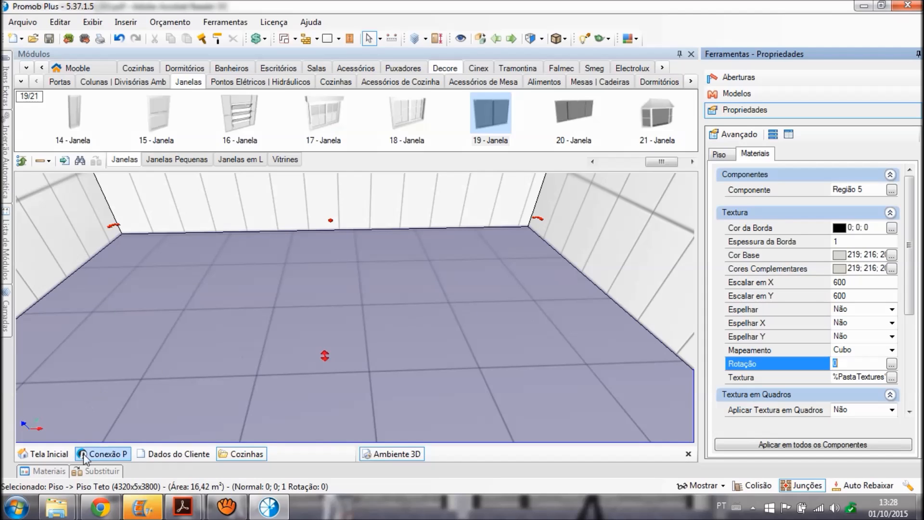
Try the Lanarca wood pattern from Duratex Cristallo on the room's floor.
click(58, 472)
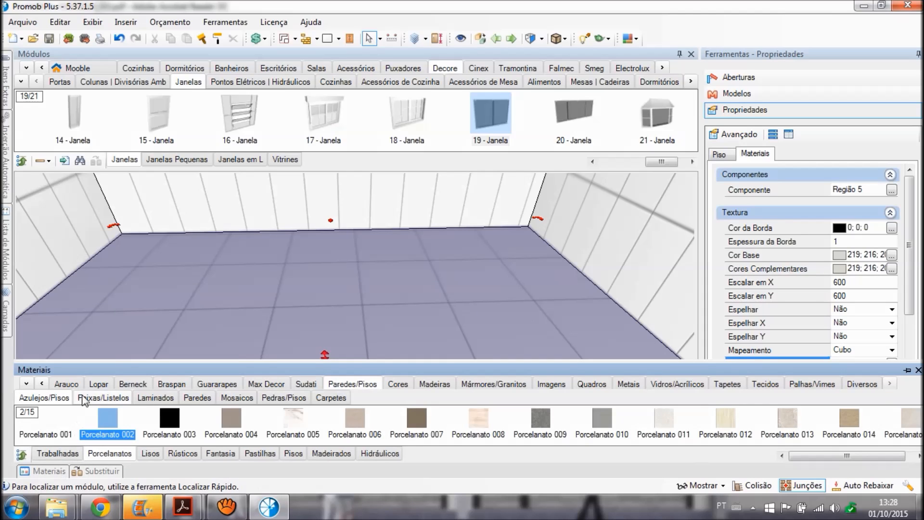
click(42, 384)
click(42, 383)
click(42, 384)
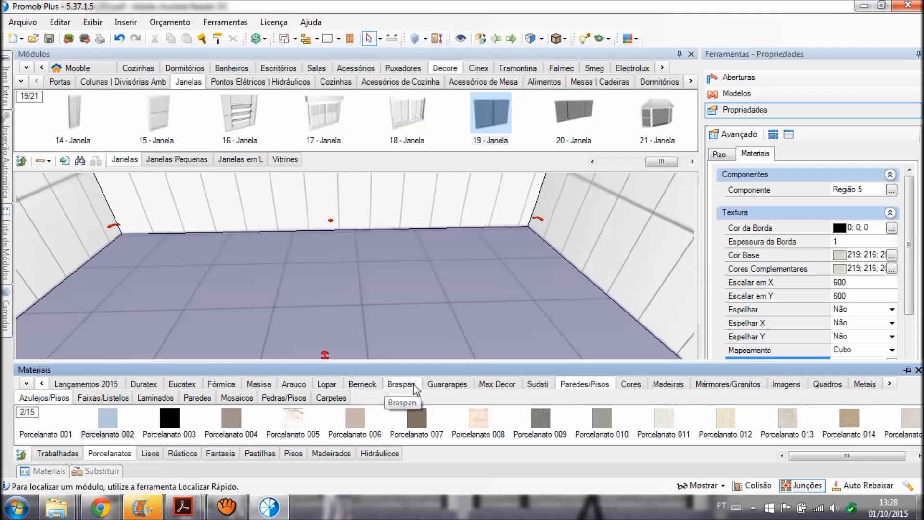
click(441, 384)
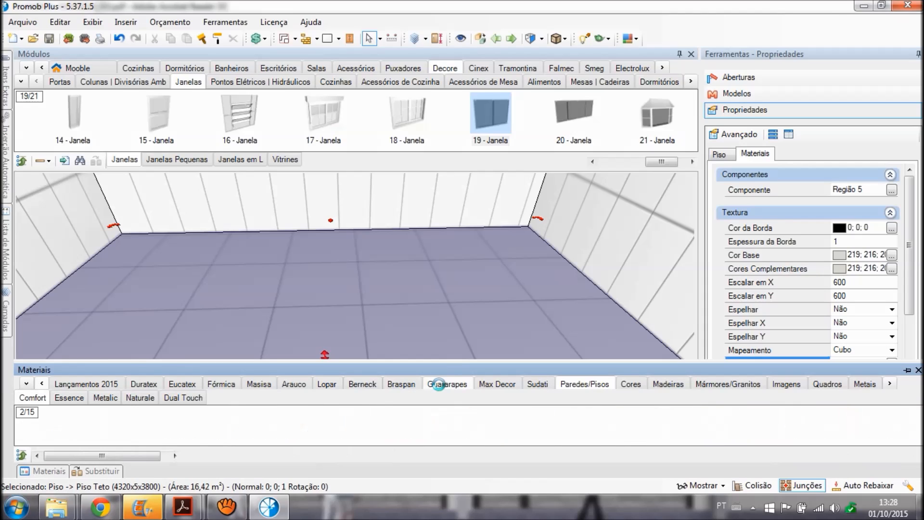
click(154, 388)
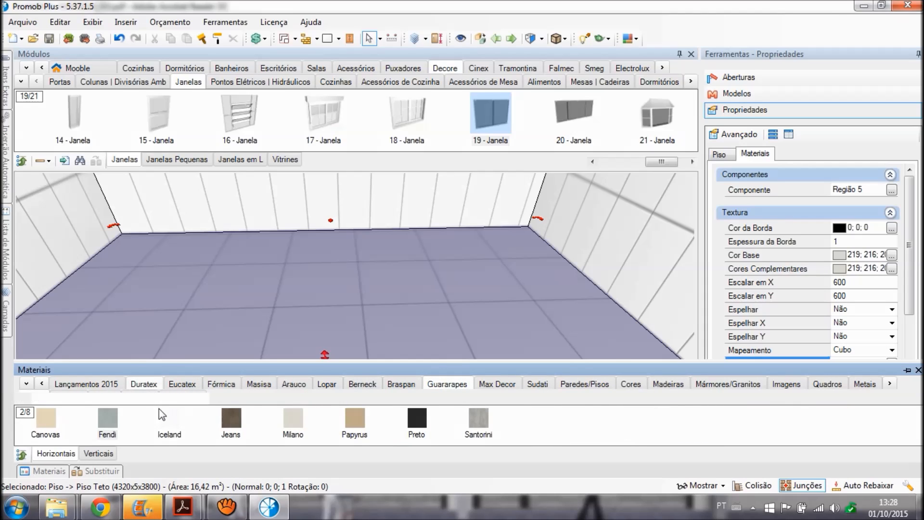
drag(419, 431, 404, 321)
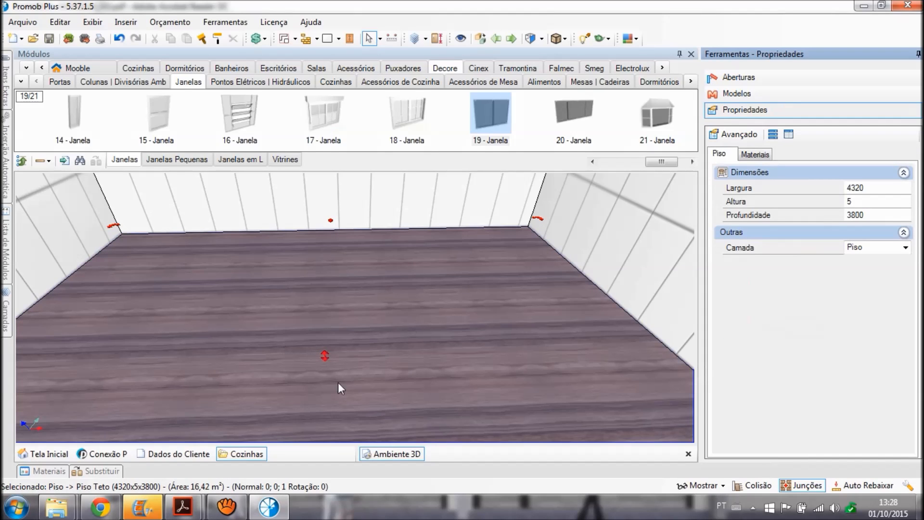
Try a Rotação of 45 on the floor's wood texture, and undo the wood material.
click(616, 266)
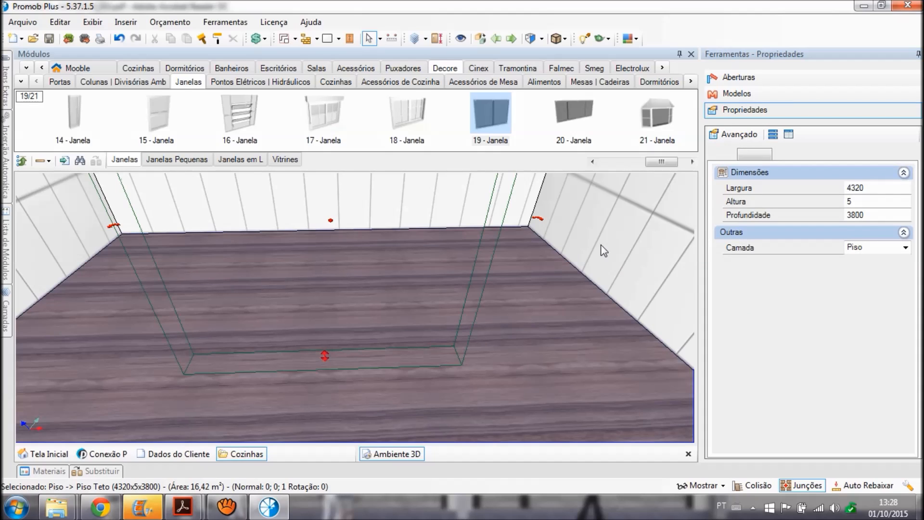
click(756, 155)
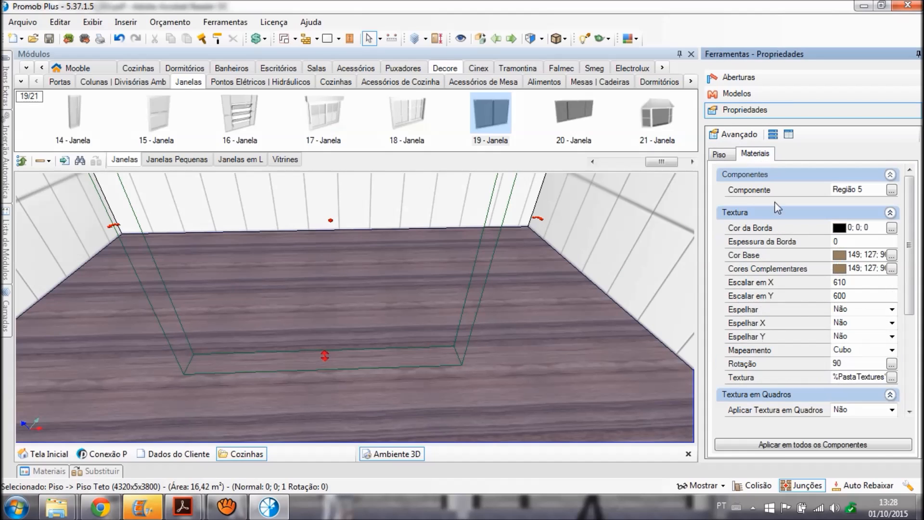
click(800, 366)
text(45)
key(Return)
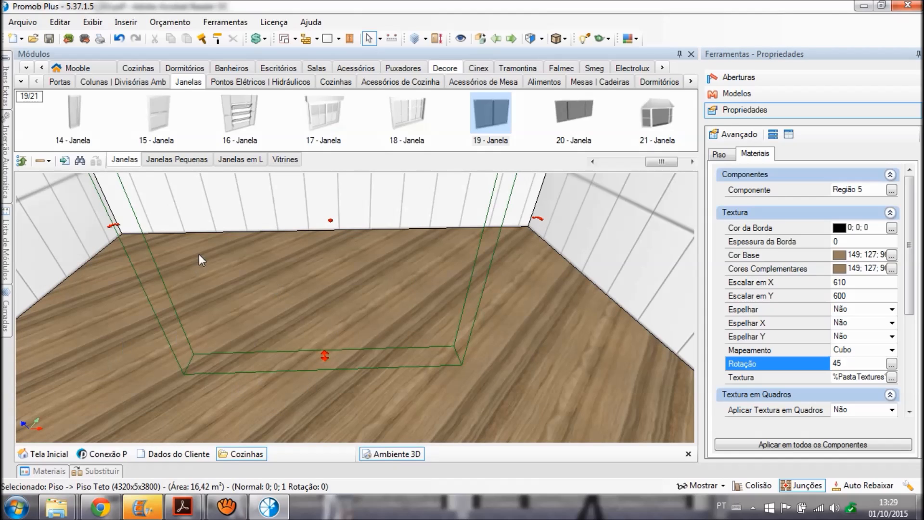
key(Escape)
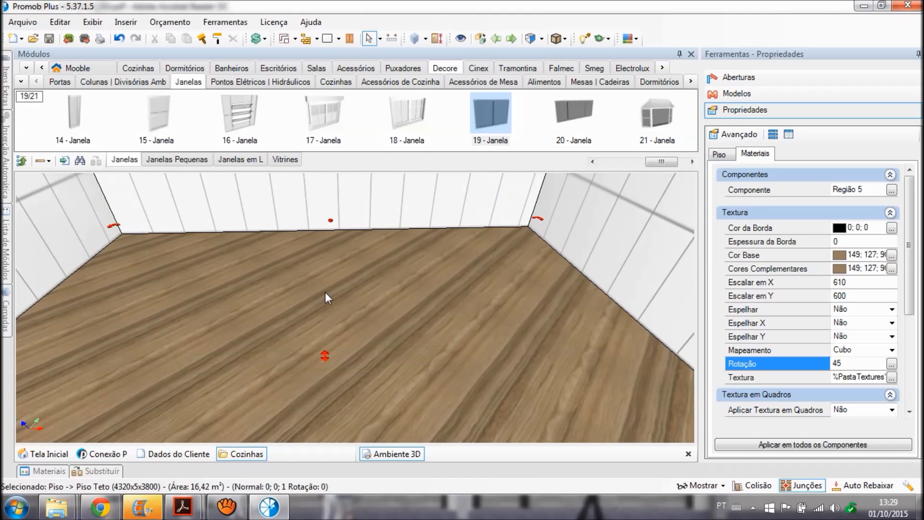
click(120, 38)
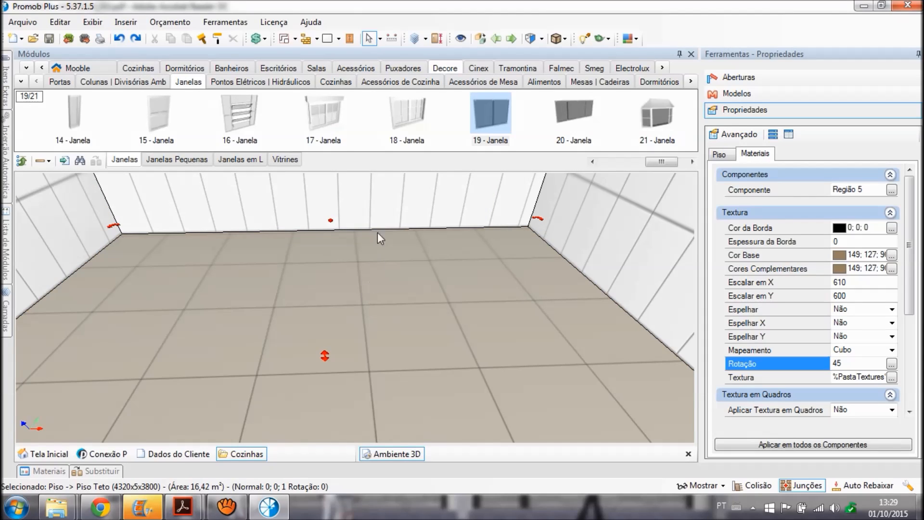
Add two horizontal division lines to the back wall in the Editor de Faixas, at heights 1200 and 1300.
double_click(391, 193)
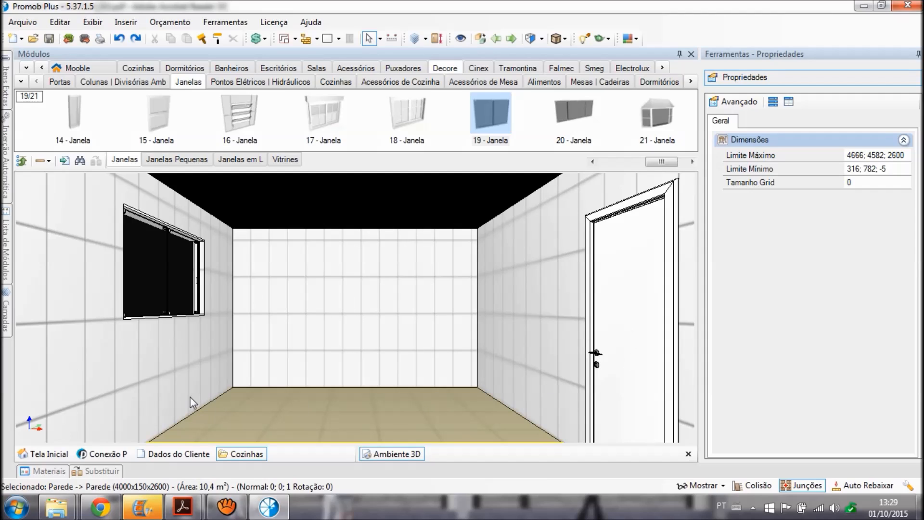
right_click(320, 296)
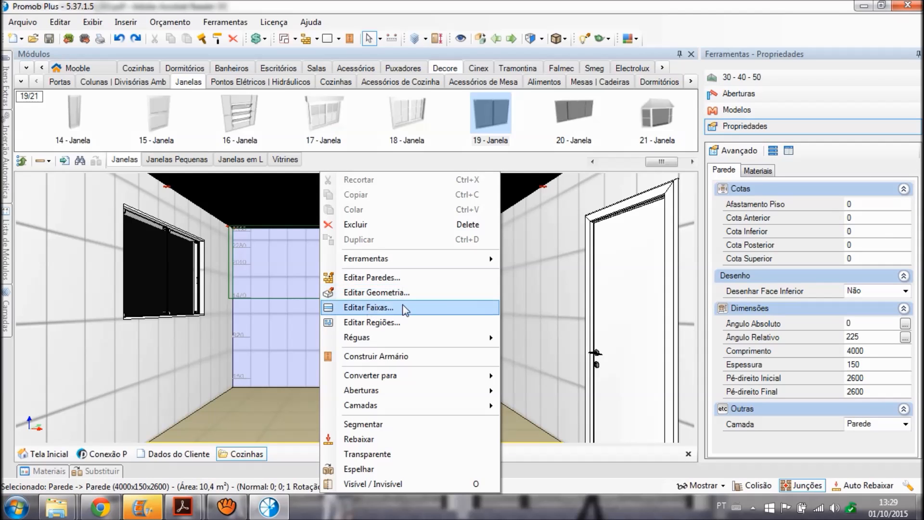
click(448, 312)
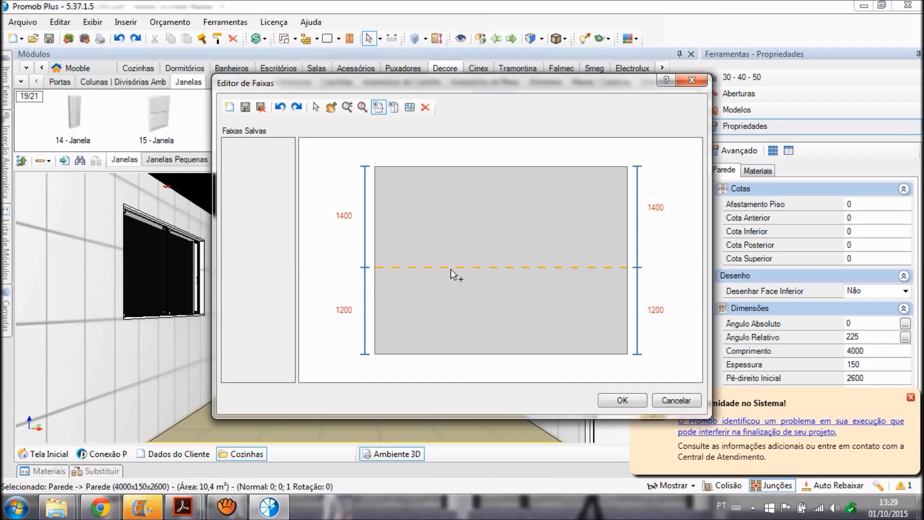
click(451, 269)
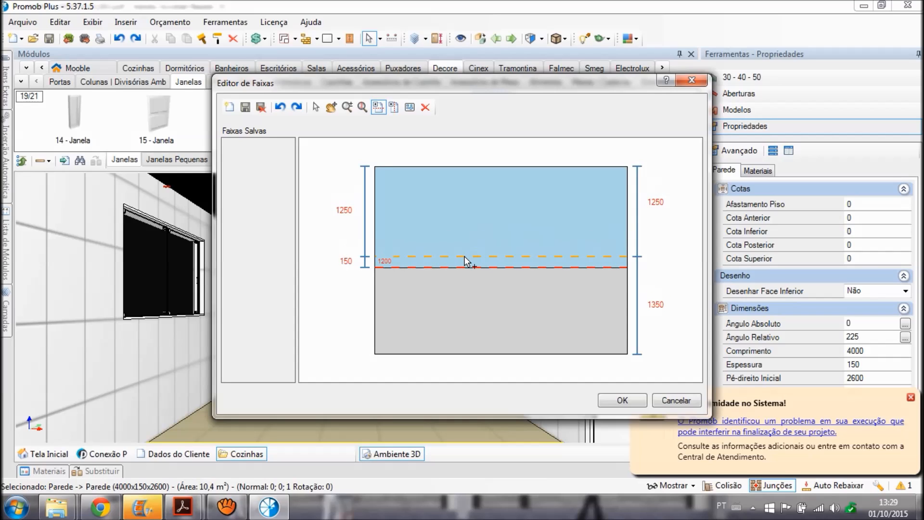
click(465, 260)
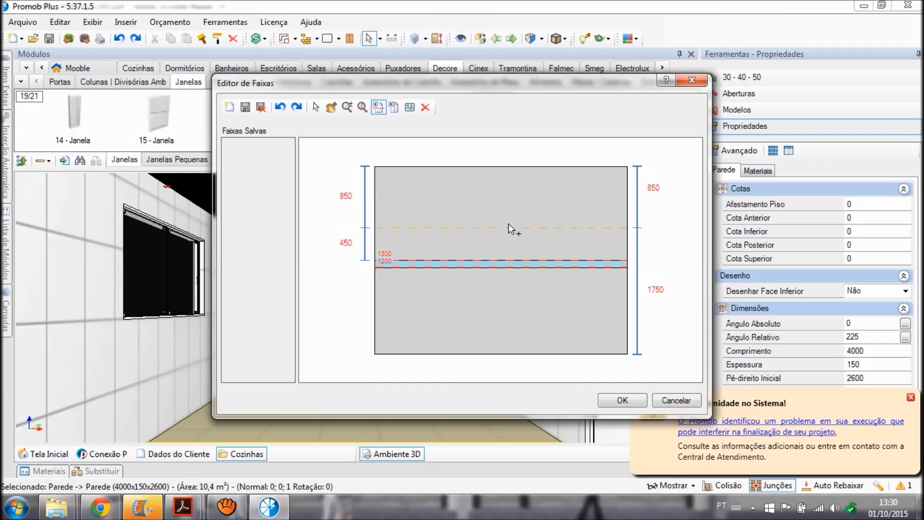
Set the height of the strip's lower line above the floor to 1100.
click(316, 107)
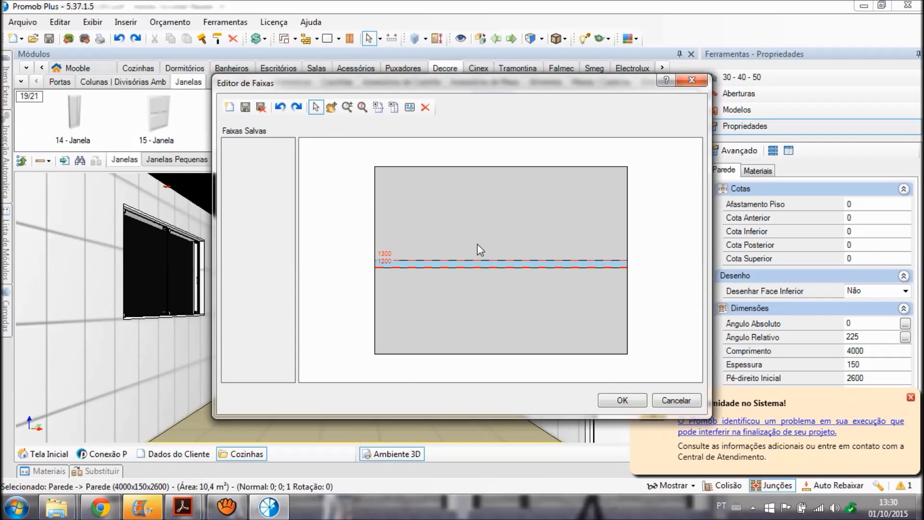
click(398, 269)
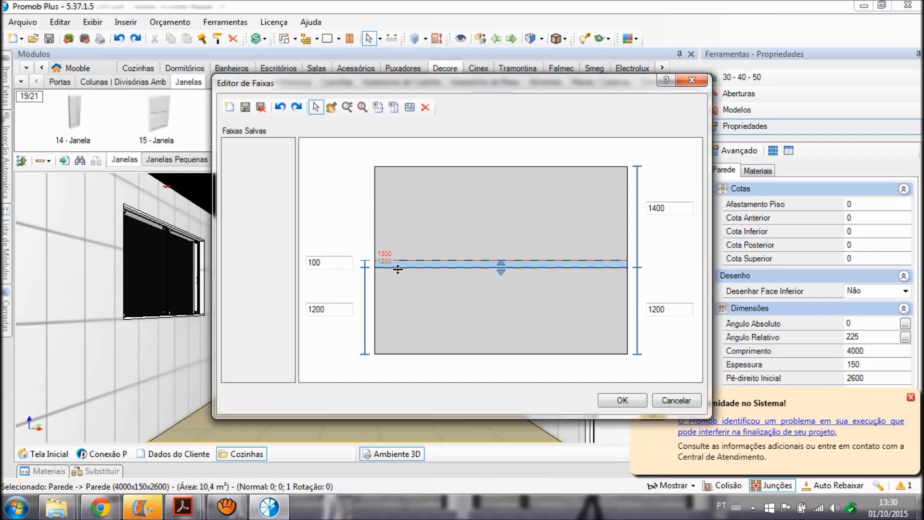
double_click(329, 310)
text(1100)
key(Return)
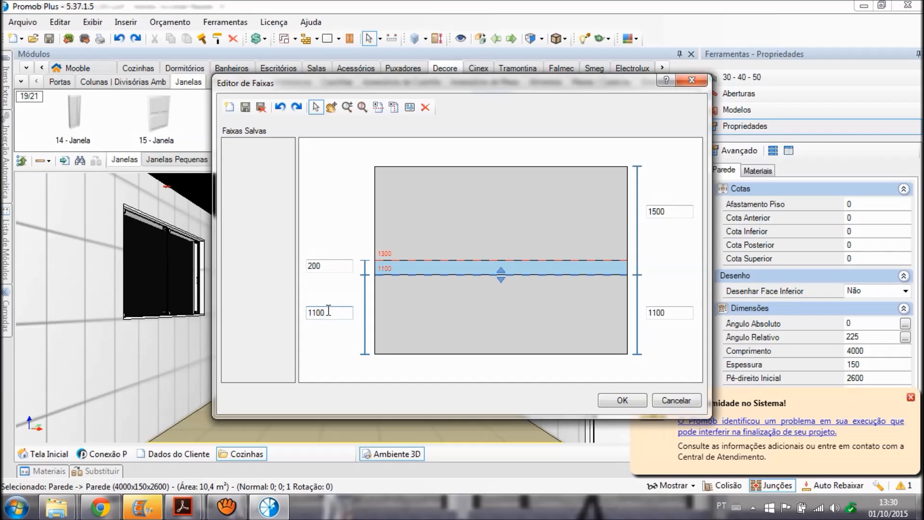
Set the distance between the strip's two lines to 100 by moving the upper line, and accept the strips.
double_click(329, 312)
click(399, 261)
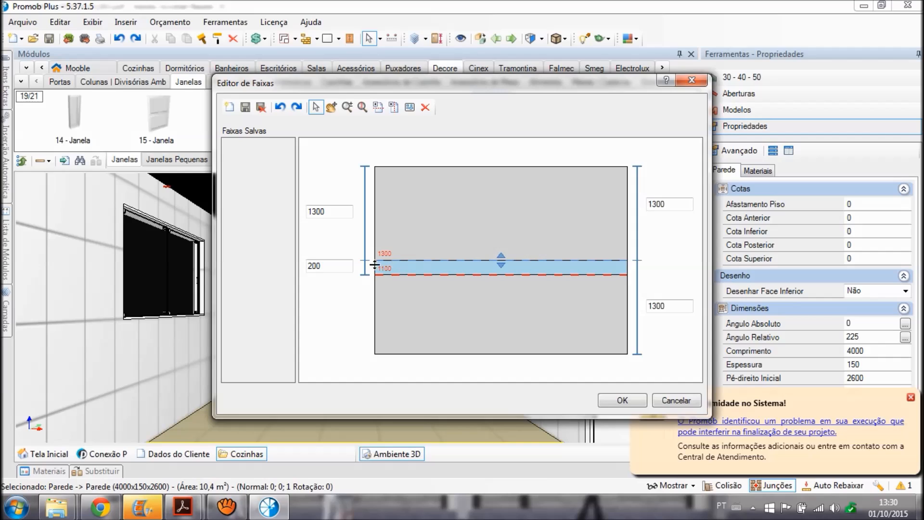
drag(332, 272, 299, 271)
text(100)
key(Return)
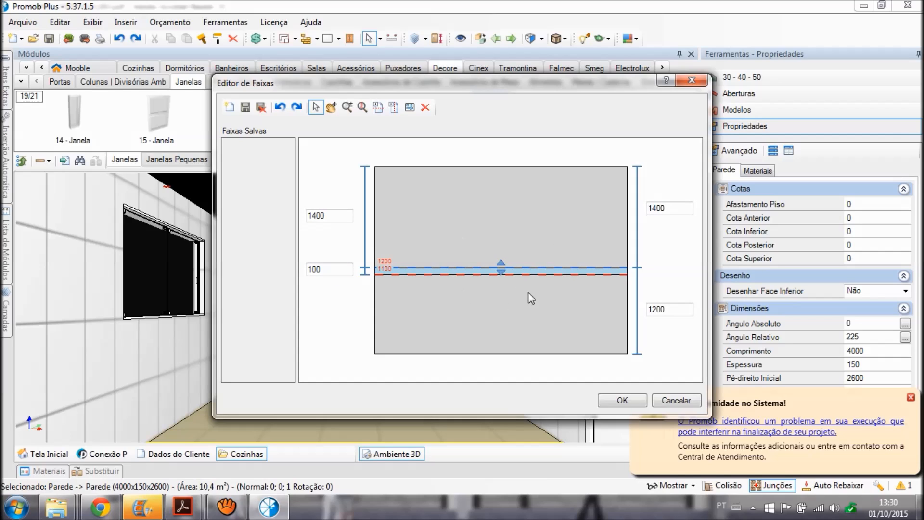
click(621, 401)
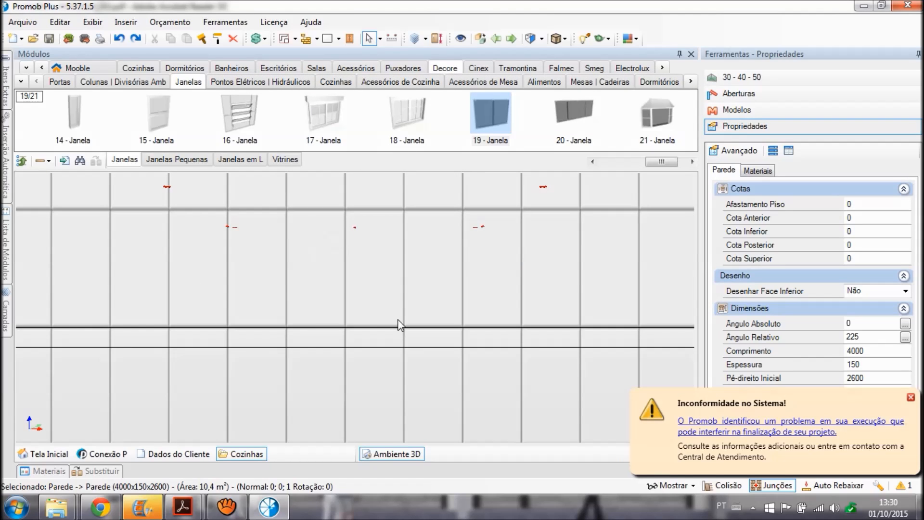
Dismiss the Inconformidade no Sistema notice and apply Rebaixar to the wall in view.
click(910, 398)
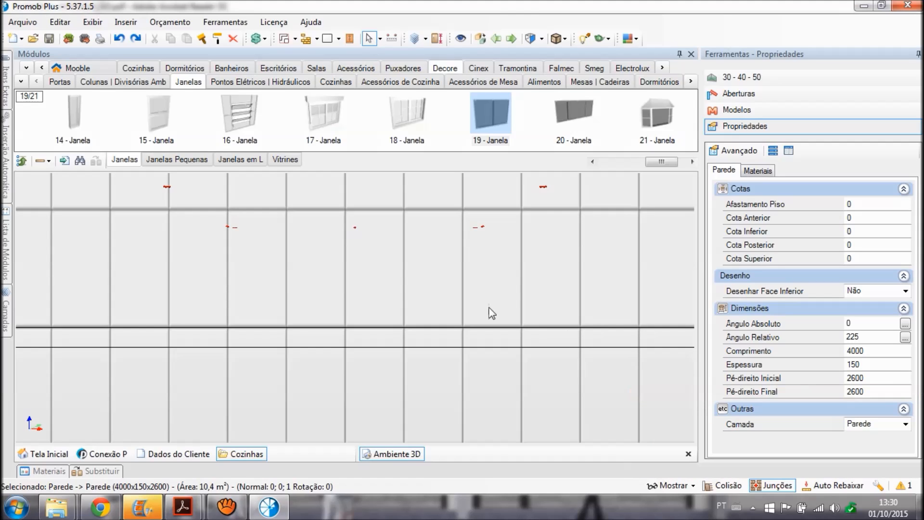
click(425, 274)
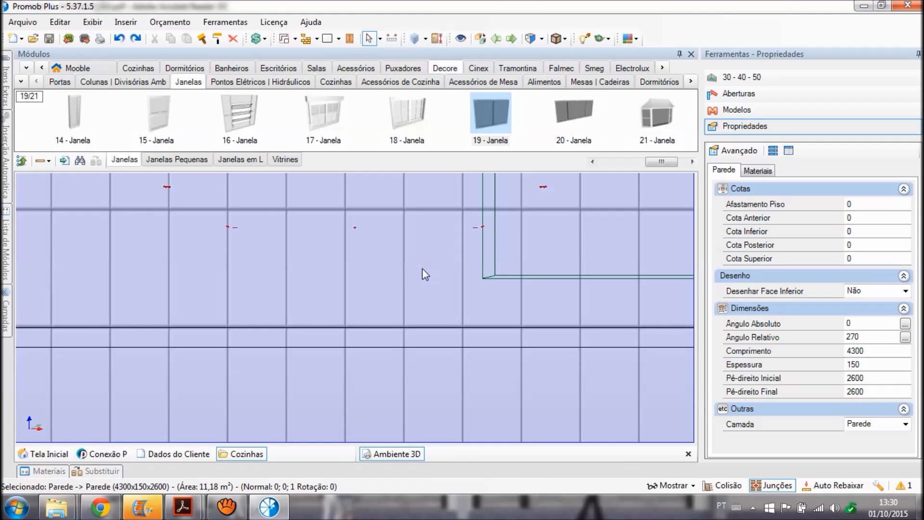
right_click(423, 269)
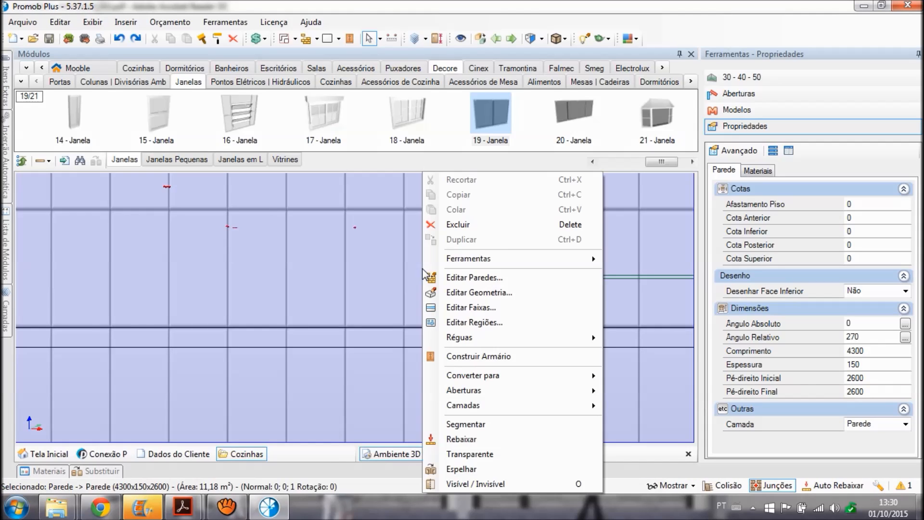
click(481, 440)
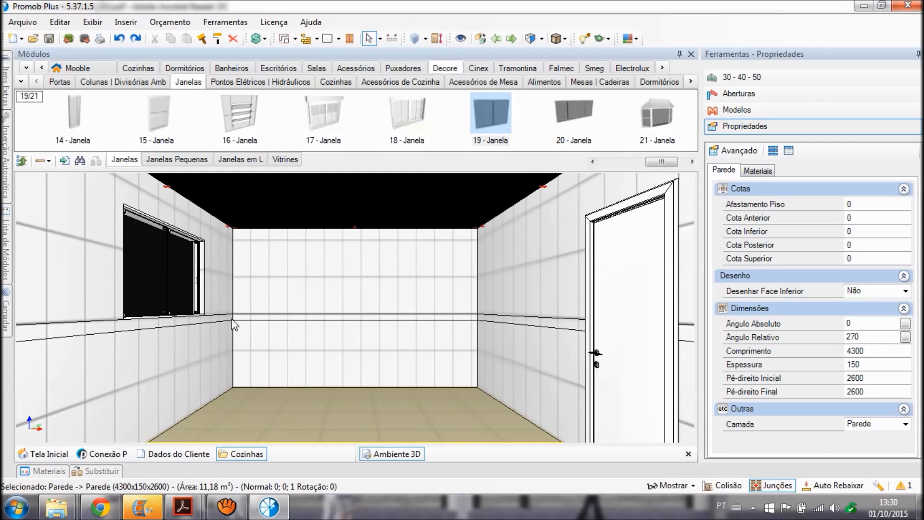
Apply faixa 034 from the Cozinhas group of Paredes/Pisos Faixas/Listelos to the wall strip as Perfil Horizontal.
mouse_move(62, 475)
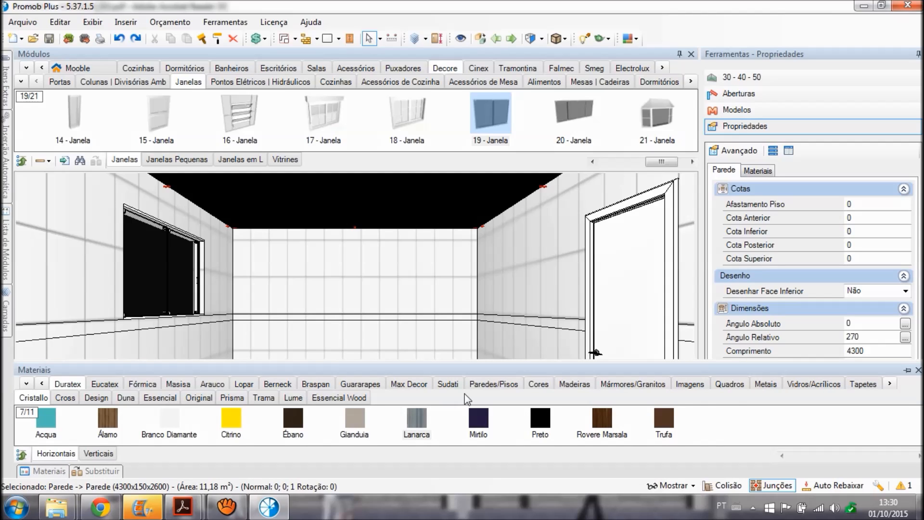
click(494, 386)
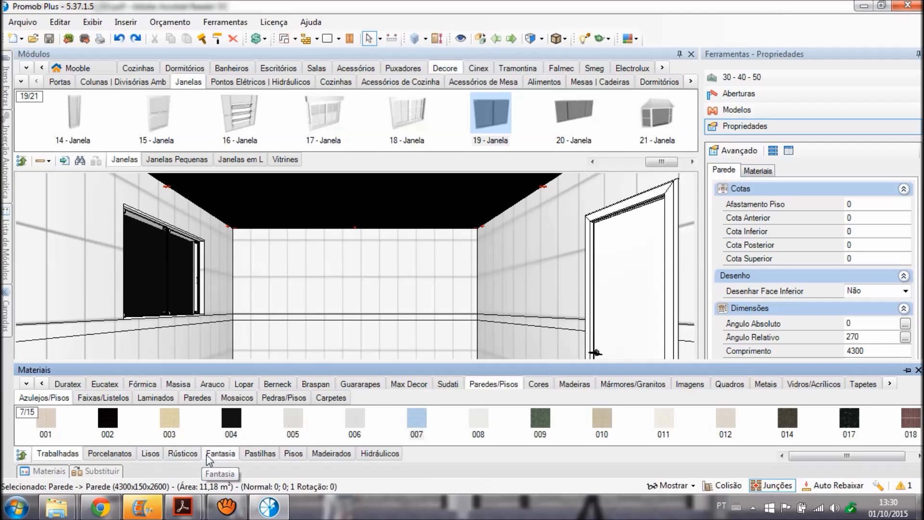
click(102, 398)
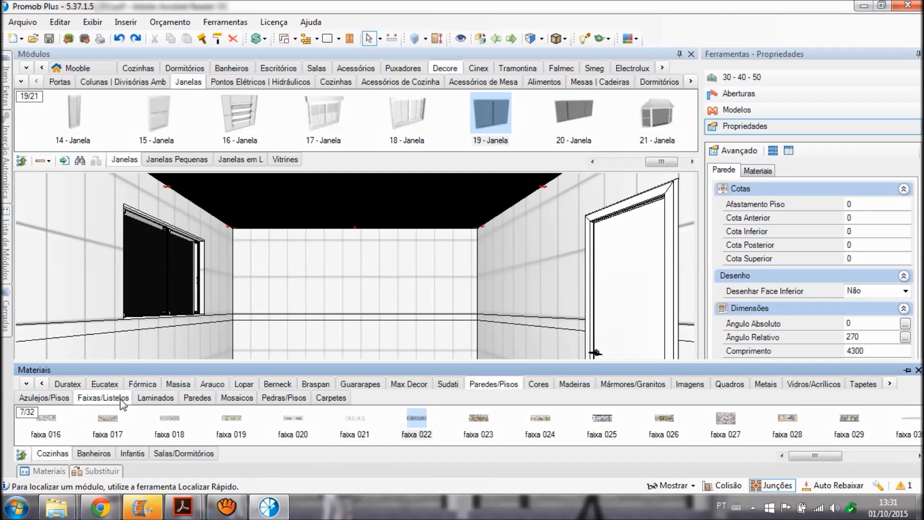
drag(152, 362, 154, 331)
drag(819, 456, 871, 461)
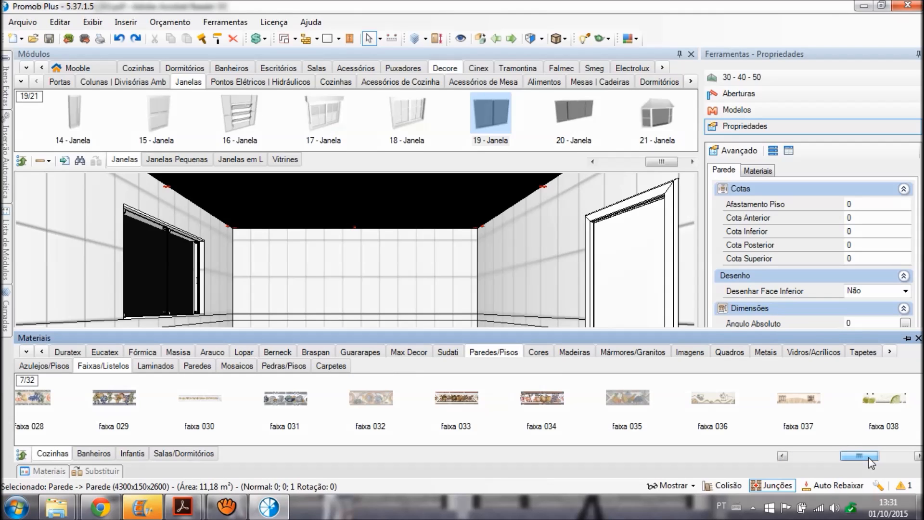
click(541, 404)
drag(537, 402, 450, 316)
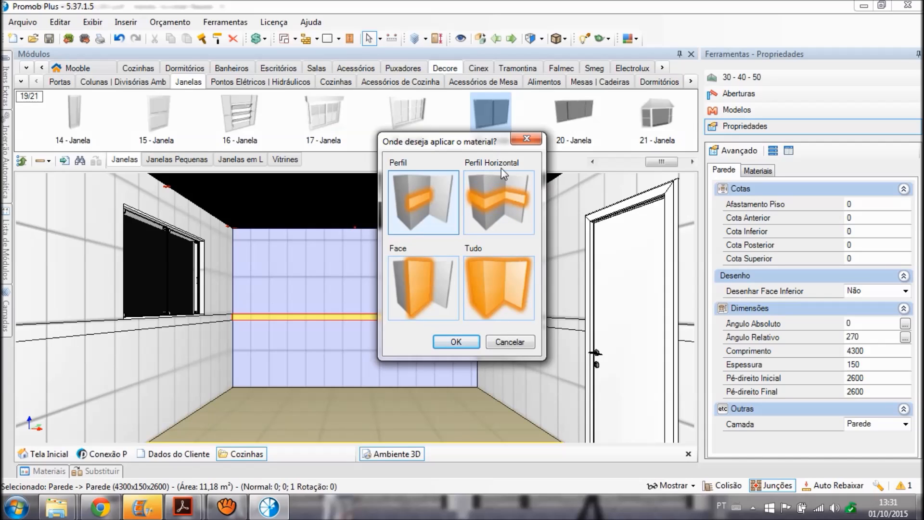
double_click(507, 209)
click(239, 342)
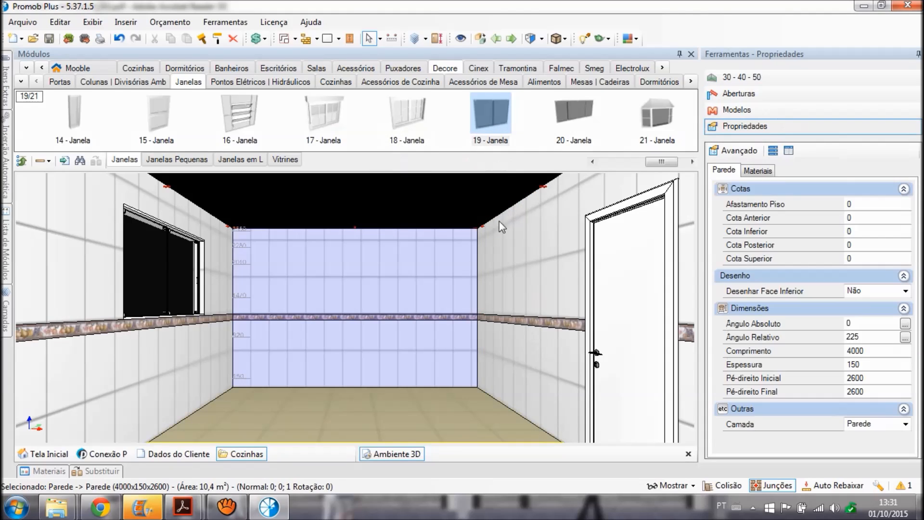
scroll(357, 333, up, 6)
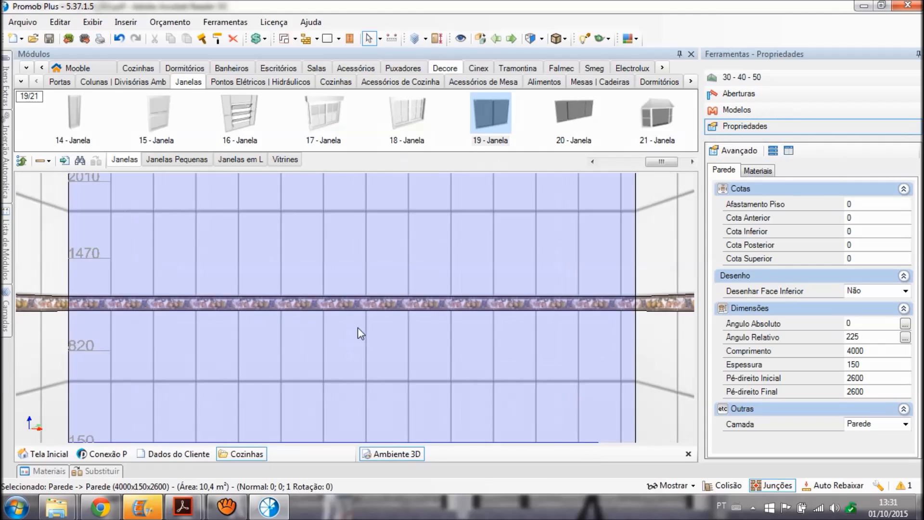
scroll(356, 297, down, 1)
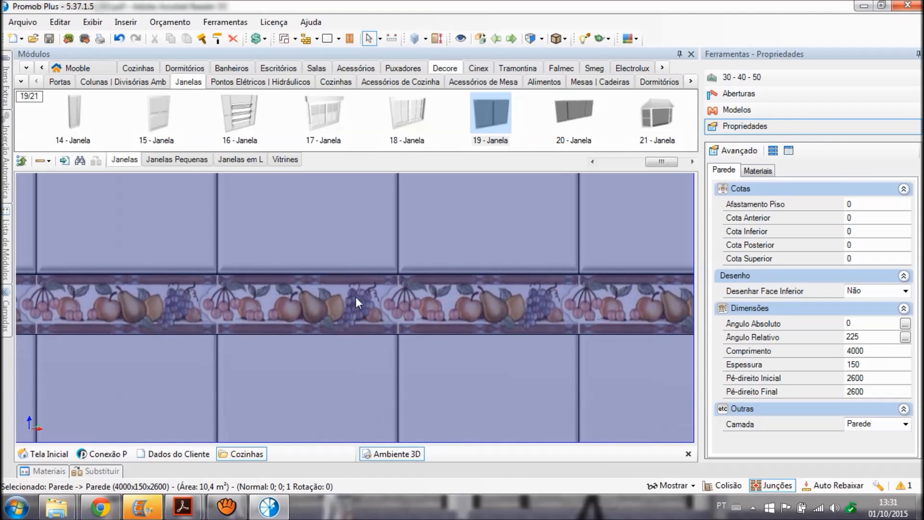
scroll(356, 297, down, 6)
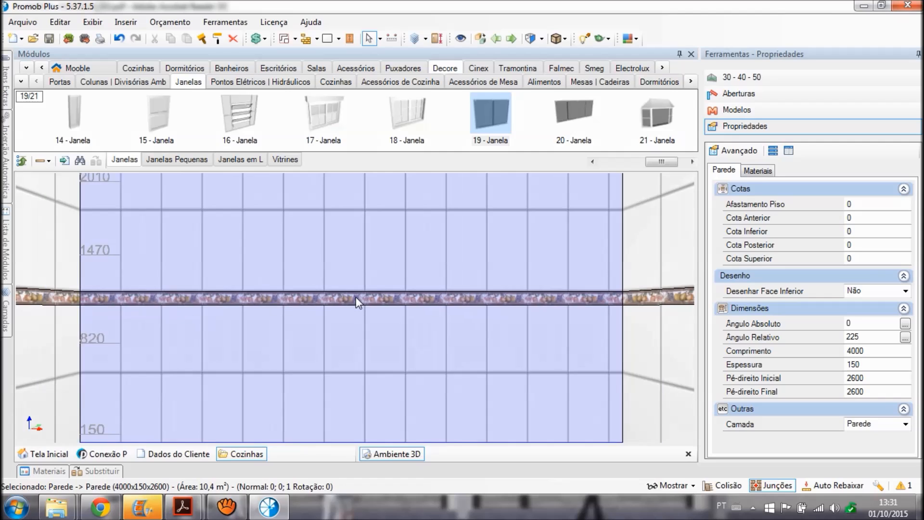
Delete both lines of the decorative strip on the back wall in the Editor de Faixas and accept the change.
scroll(357, 297, down, 3)
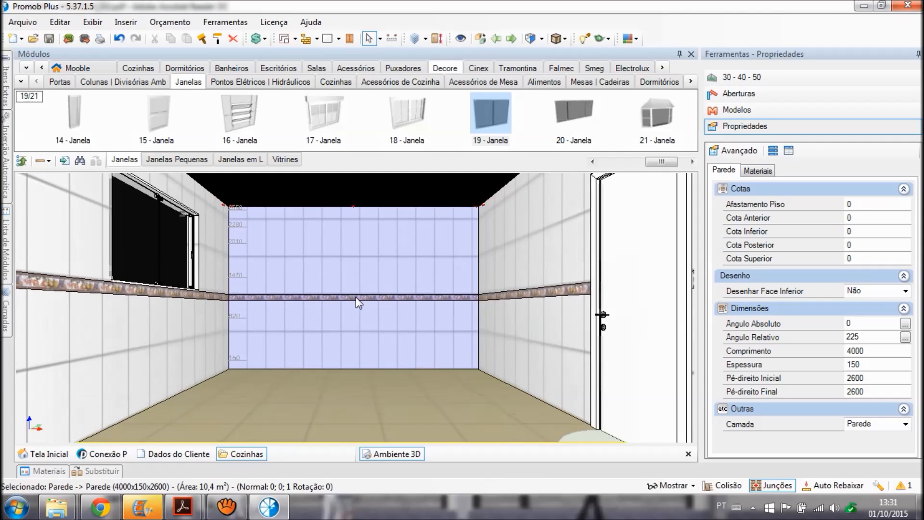
middle_drag(356, 297, 359, 318)
scroll(359, 318, down, 1)
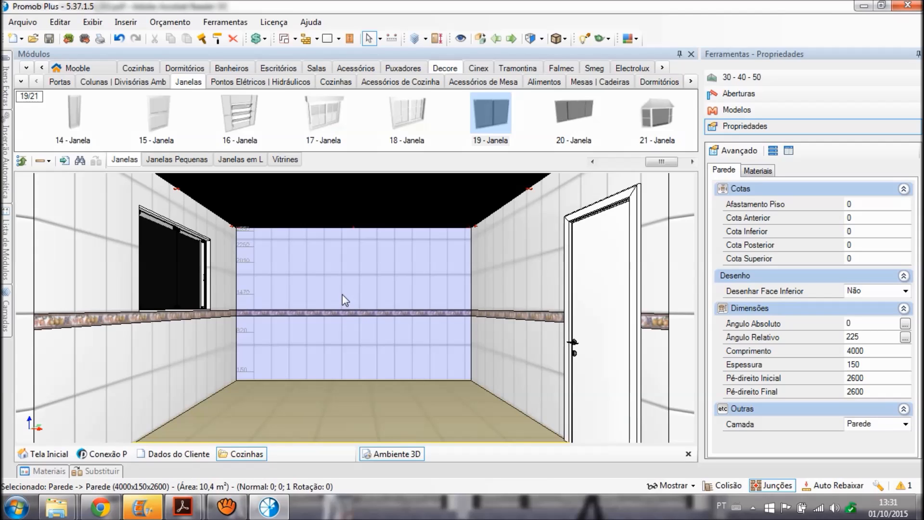
right_click(298, 259)
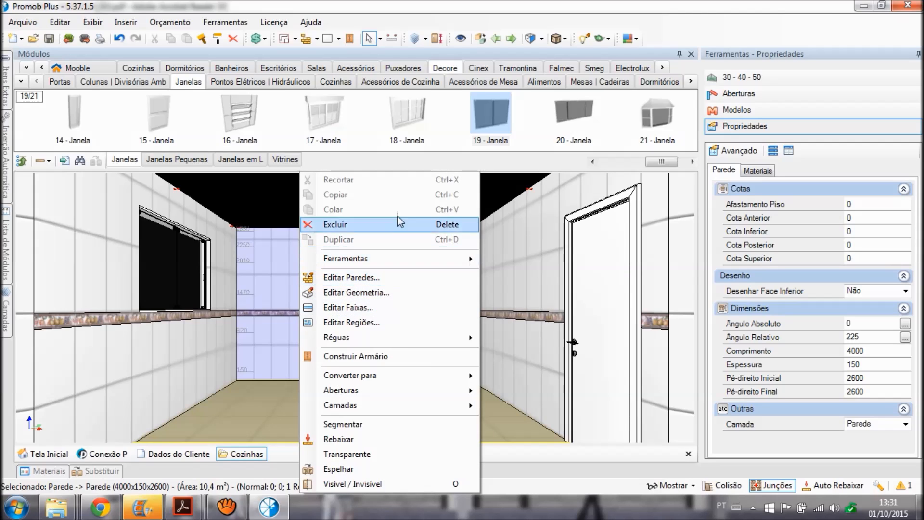
click(403, 312)
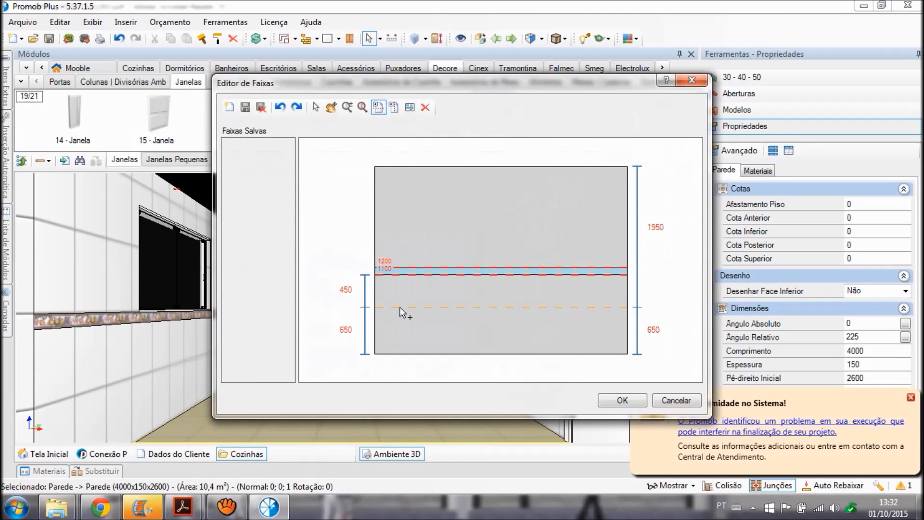
click(426, 108)
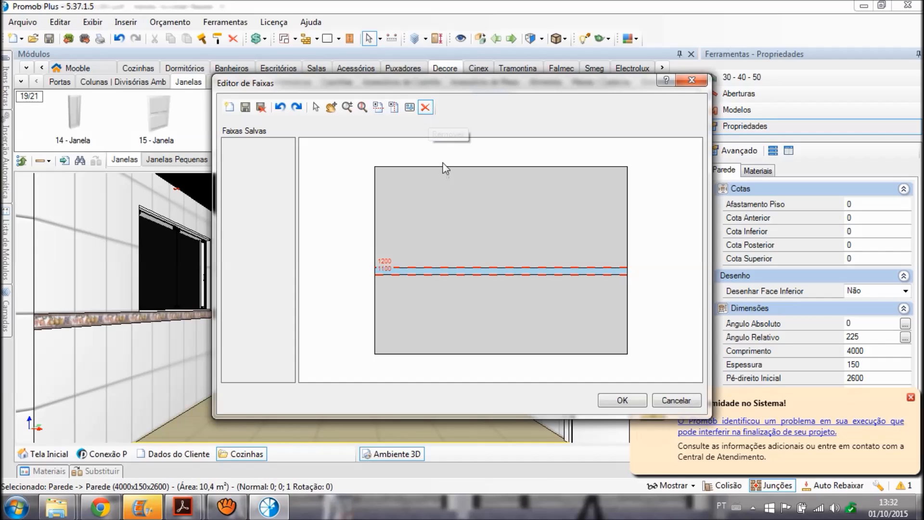
click(455, 267)
click(458, 275)
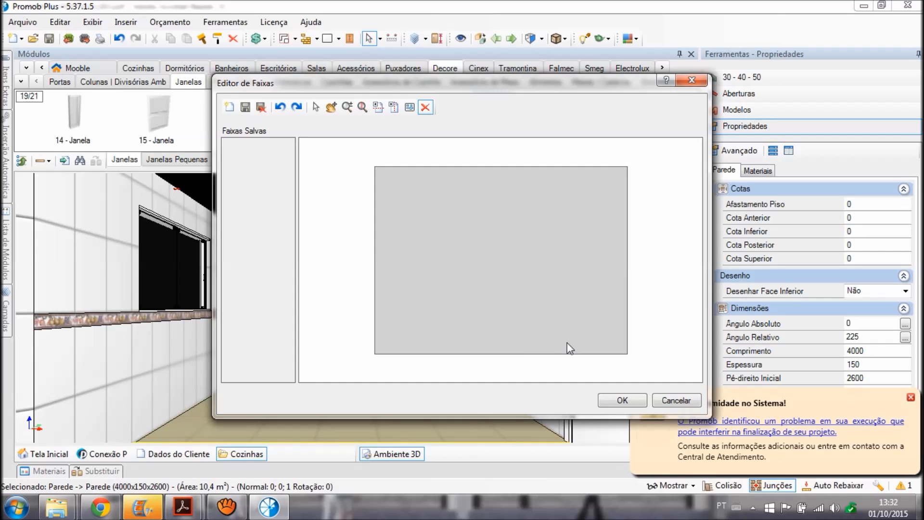
click(632, 399)
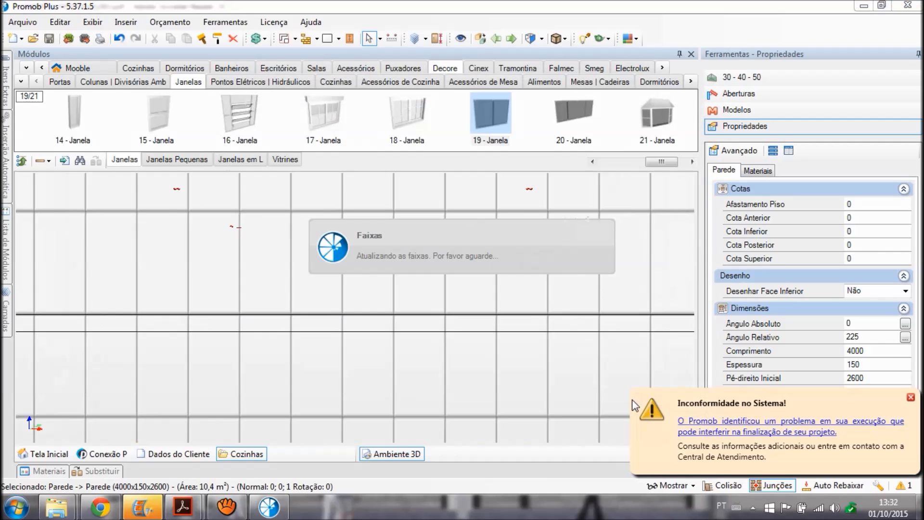
Apply Rebaixar to the front wall that blocks the view into the room.
click(344, 355)
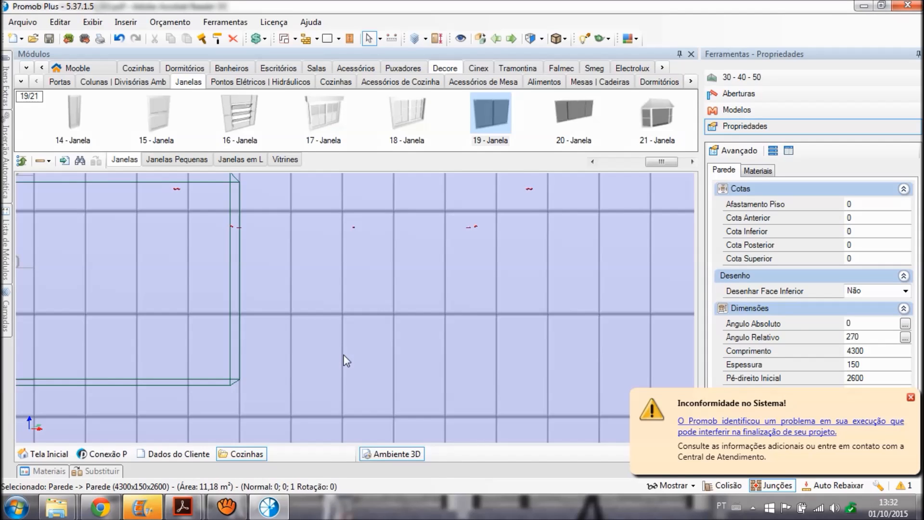
right_click(343, 354)
click(393, 381)
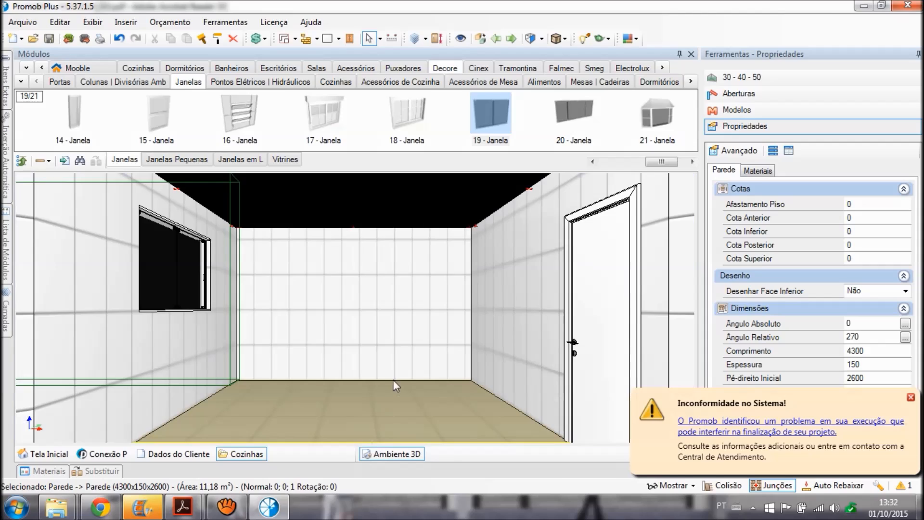
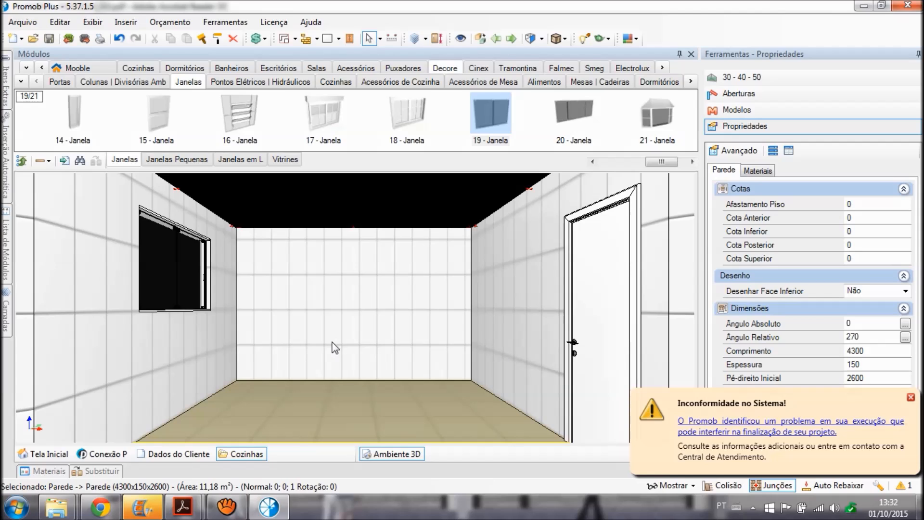
In the Editor de Regiões for the back wall, outline a full-width rectangular region 600 high along the wall's base.
right_click(329, 293)
click(302, 290)
right_click(302, 291)
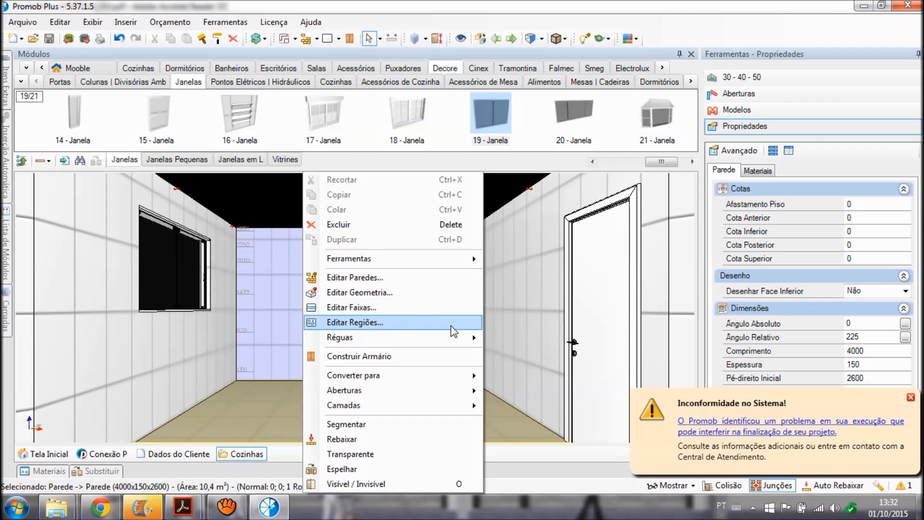
click(453, 328)
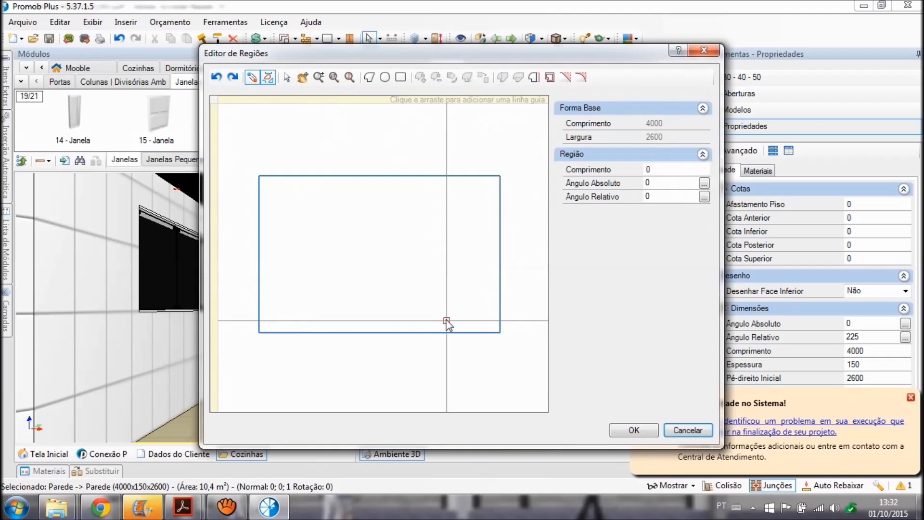
click(259, 332)
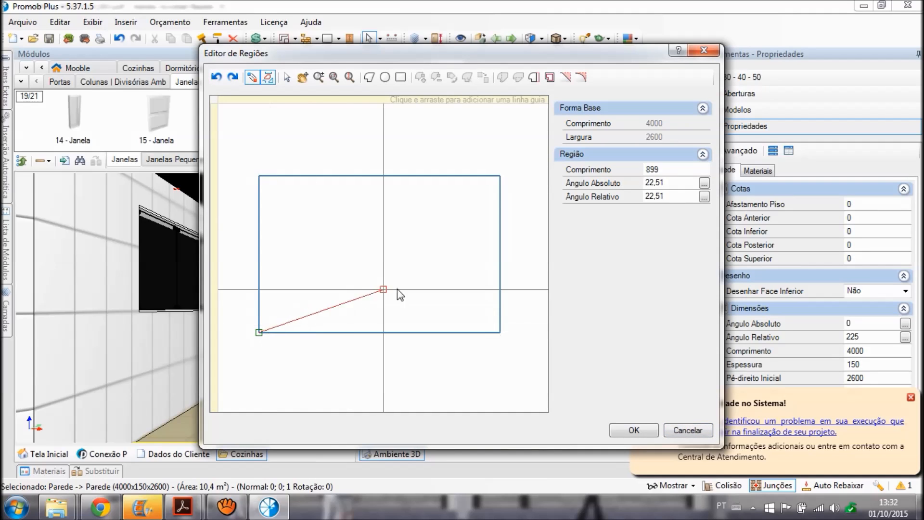
click(500, 333)
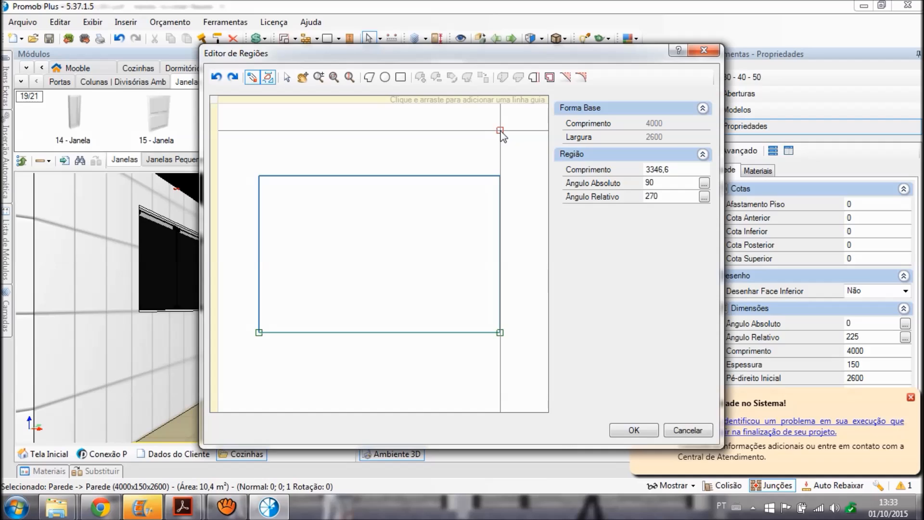
text(600)
key(Return)
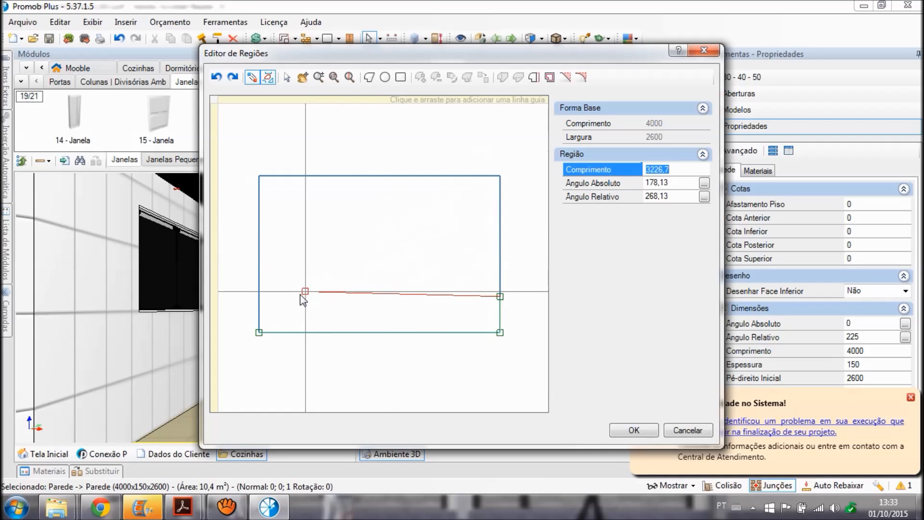
click(258, 298)
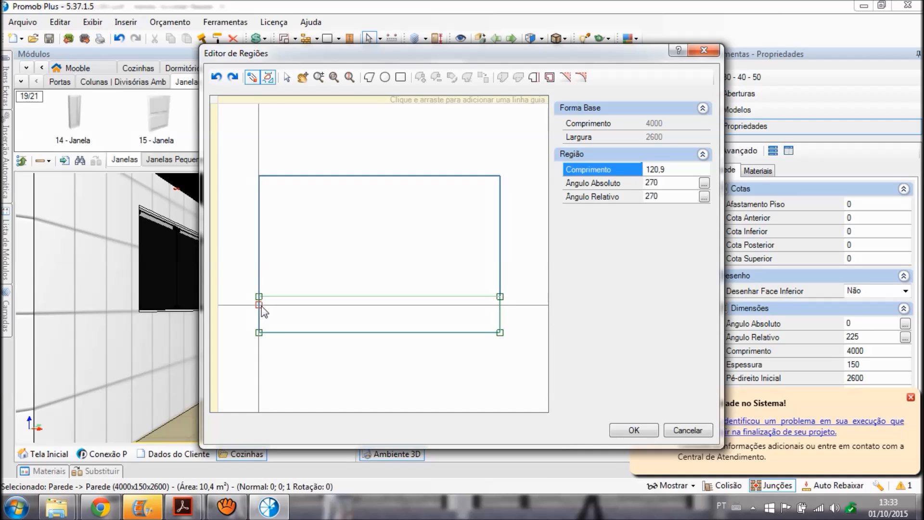
click(259, 333)
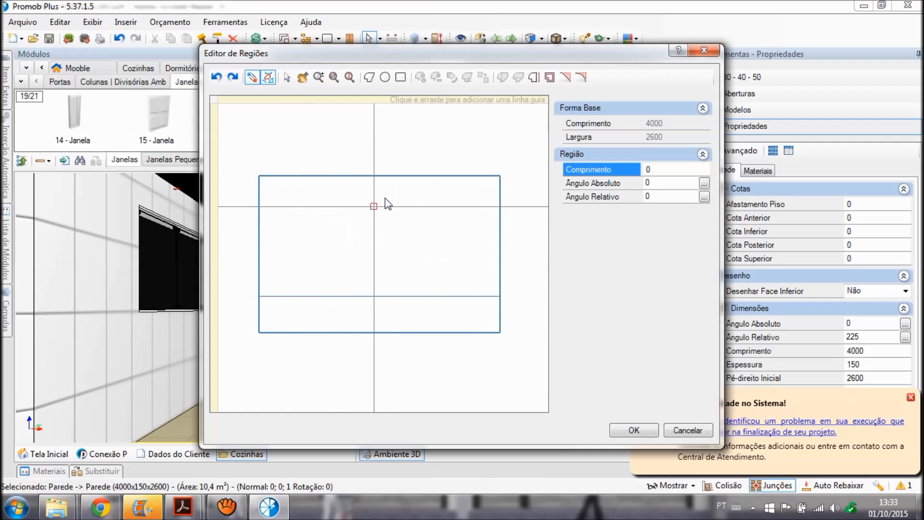
Move the rectangular region up by 1000 on the back wall and accept the region.
click(288, 78)
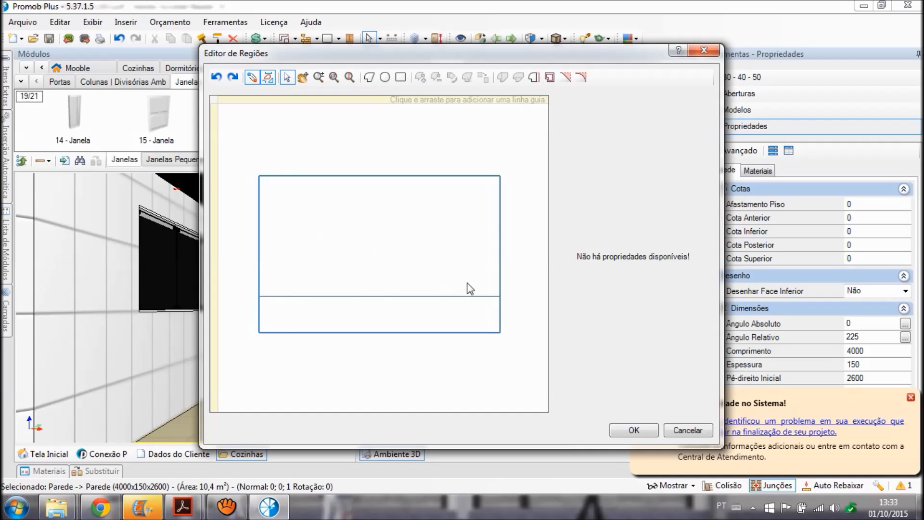
click(419, 296)
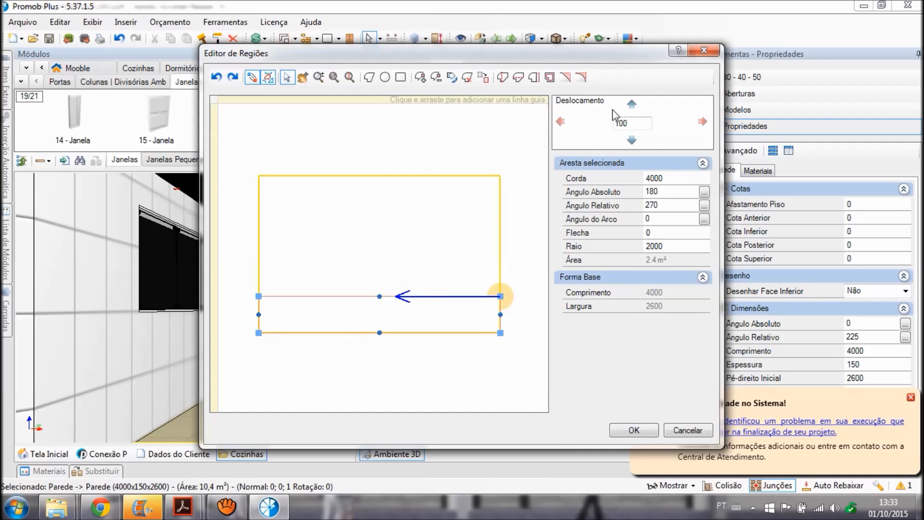
double_click(635, 123)
text(1000)
click(631, 105)
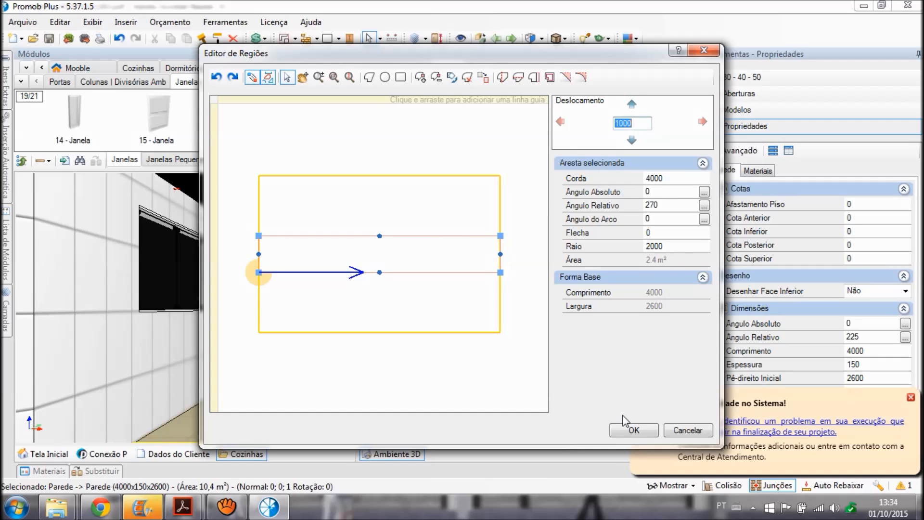
click(632, 430)
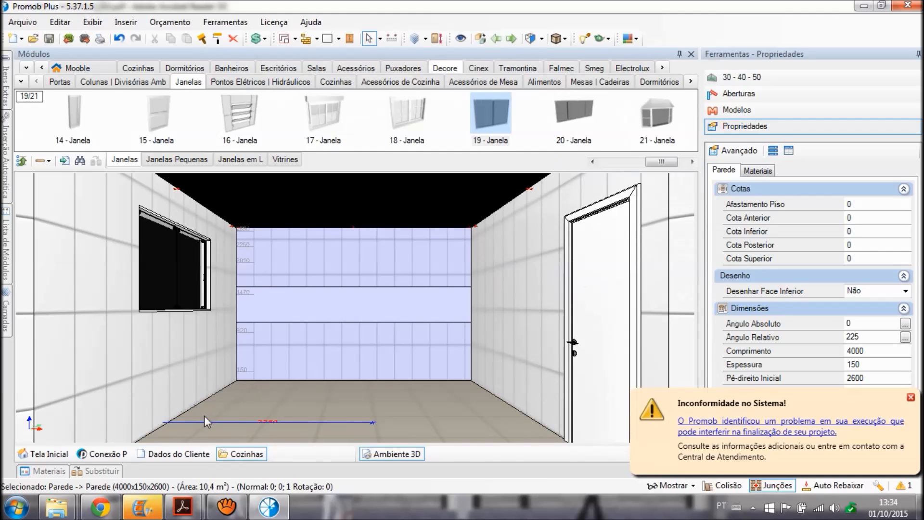
Browse the Pastilhas materials in the Azulejos/Pisos group of Paredes/Pisos, dismissing the Inconformidade no Sistema notice.
click(44, 472)
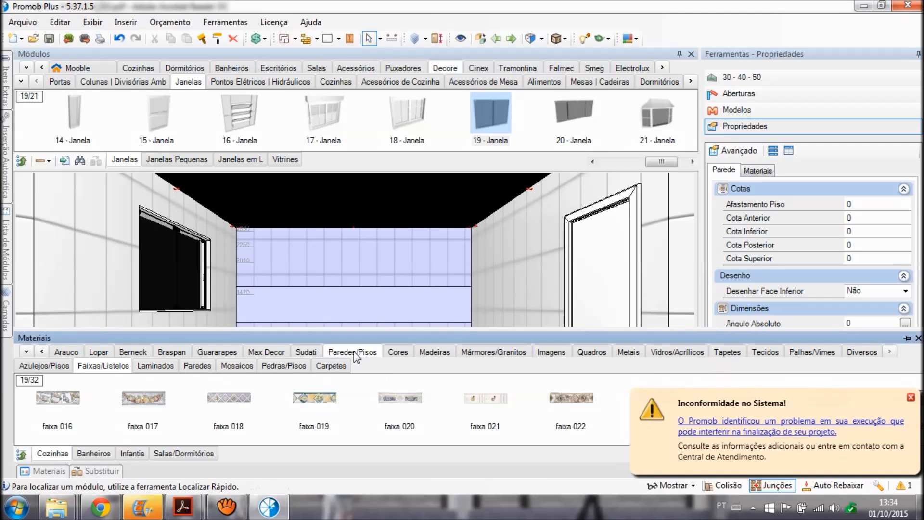
click(43, 367)
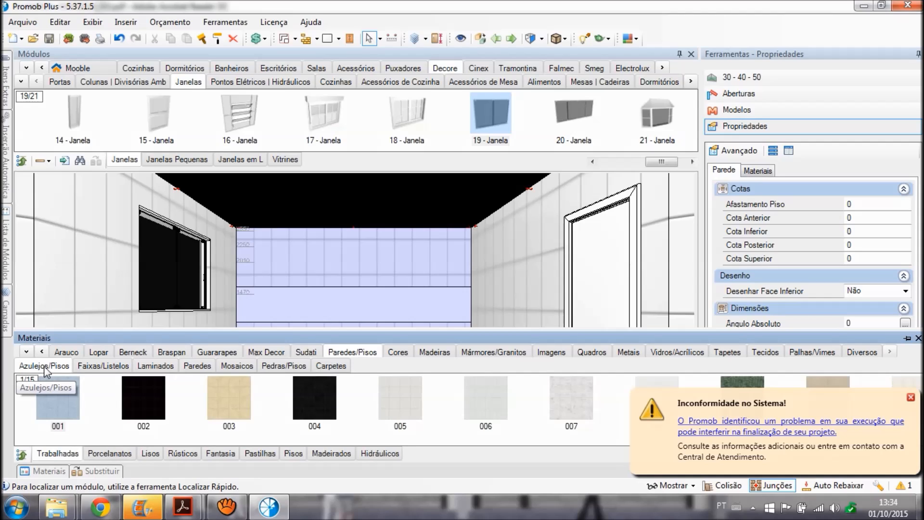
click(260, 454)
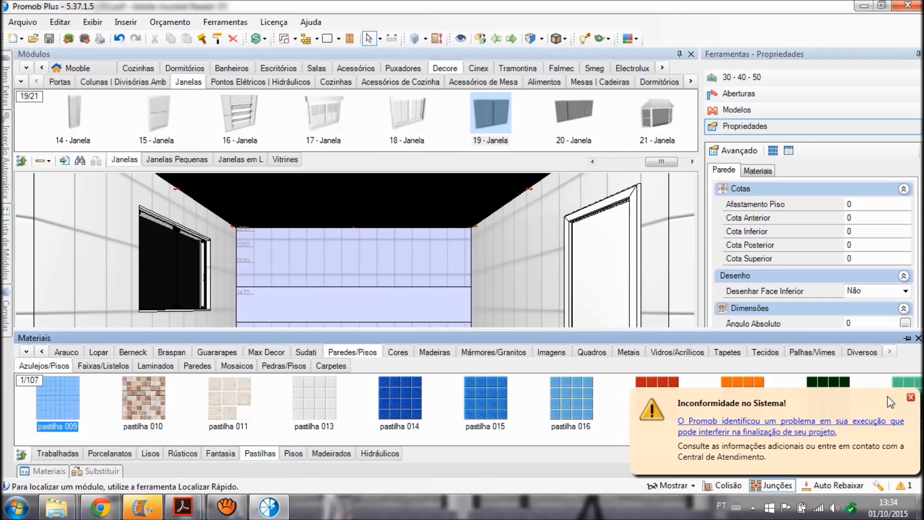
click(911, 397)
drag(793, 454, 814, 464)
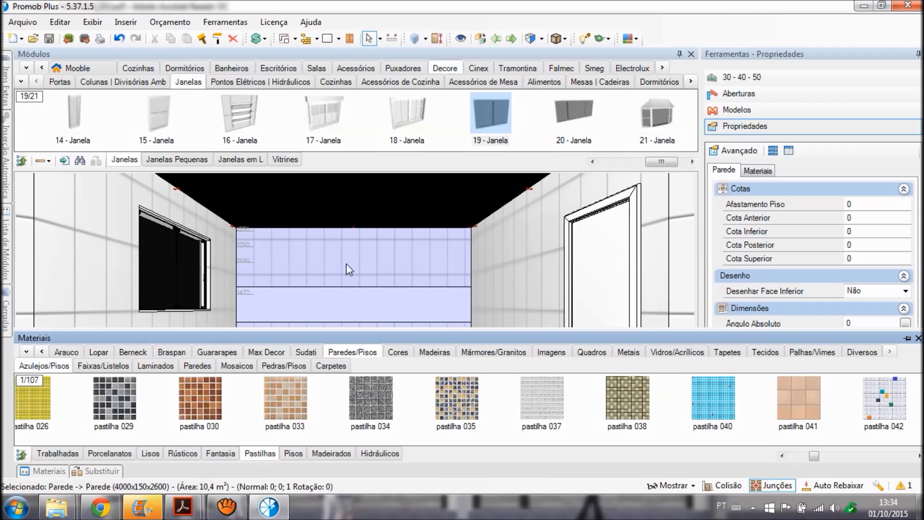
Minimize all open windows to reach the desktop, closing the Movie Maker completion message on the way.
click(866, 10)
click(866, 10)
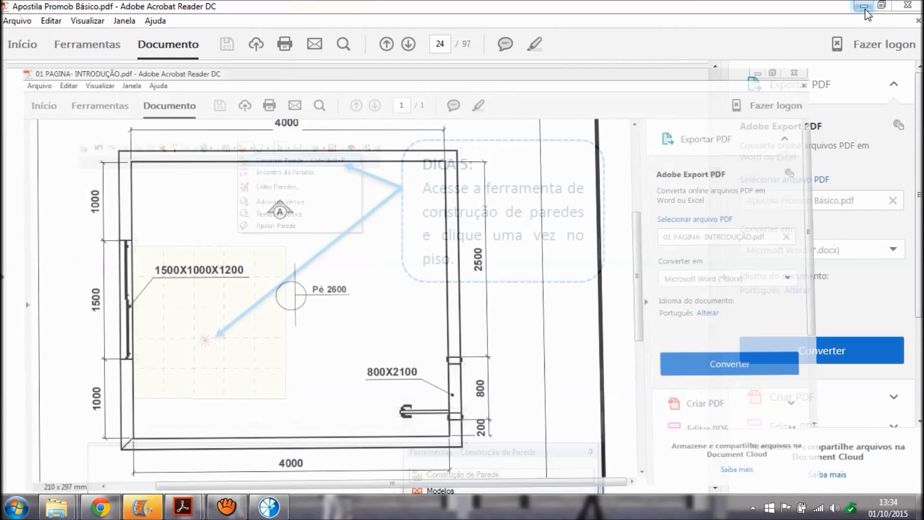
click(865, 9)
click(865, 10)
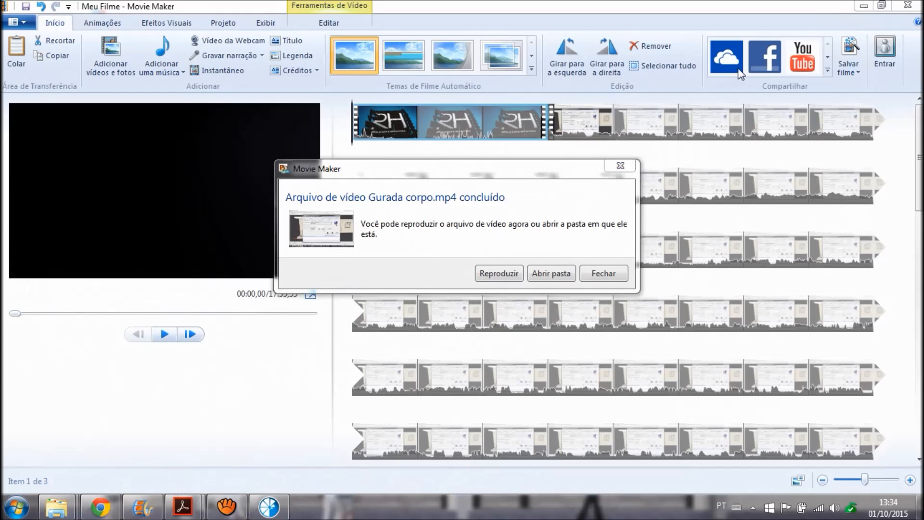
click(593, 281)
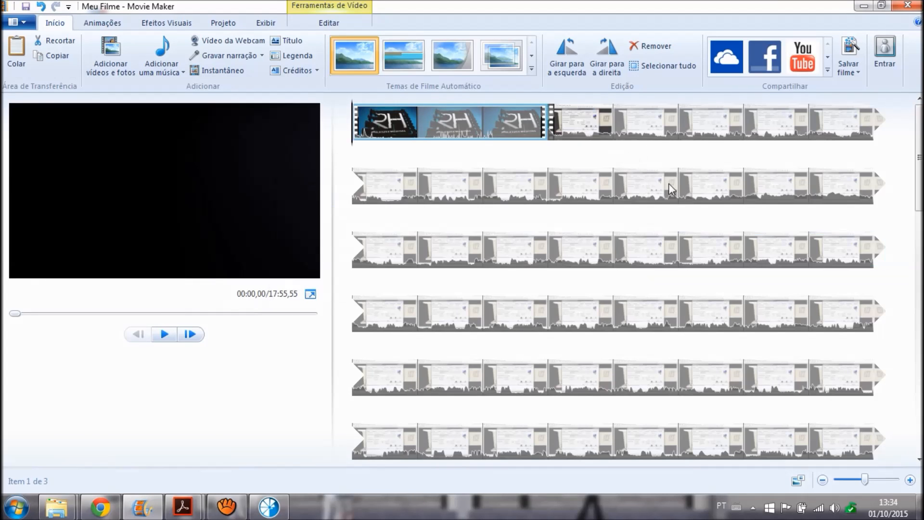
click(864, 6)
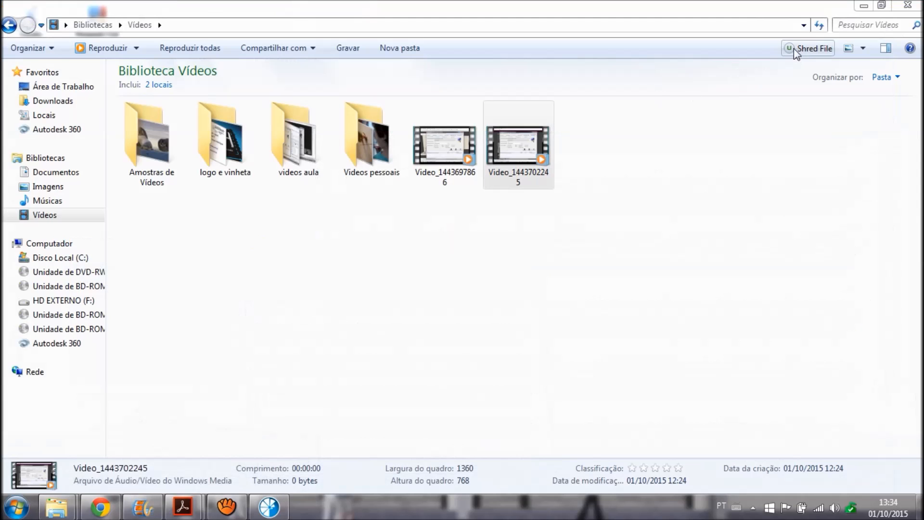
click(864, 6)
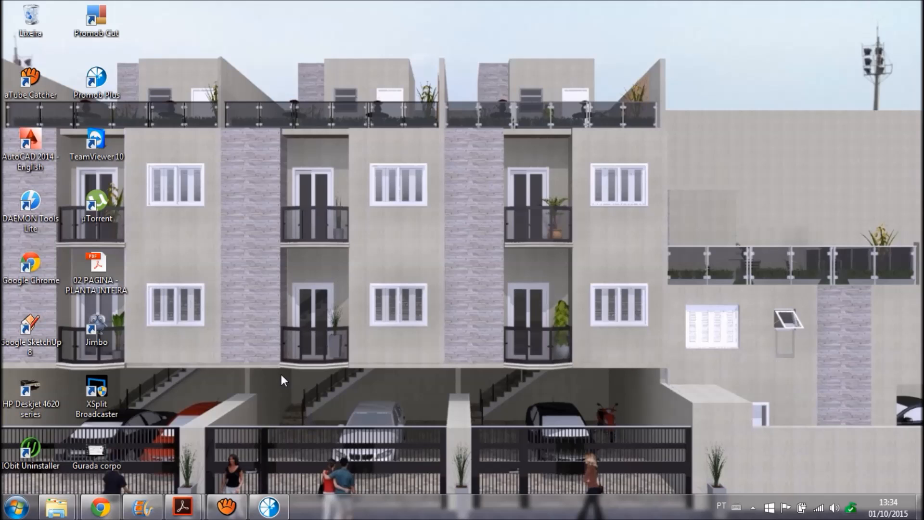
Open Google Chrome and search Google Images for "pastilhas de vidro".
double_click(31, 267)
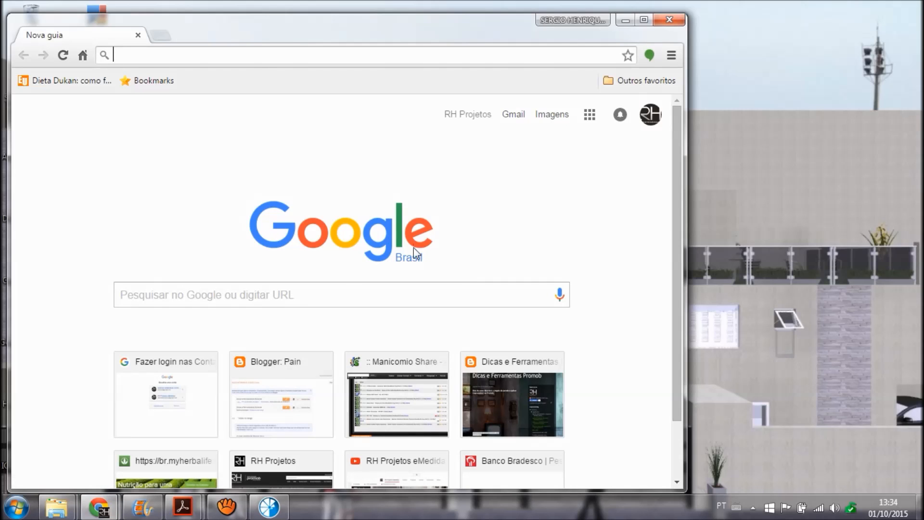
click(275, 295)
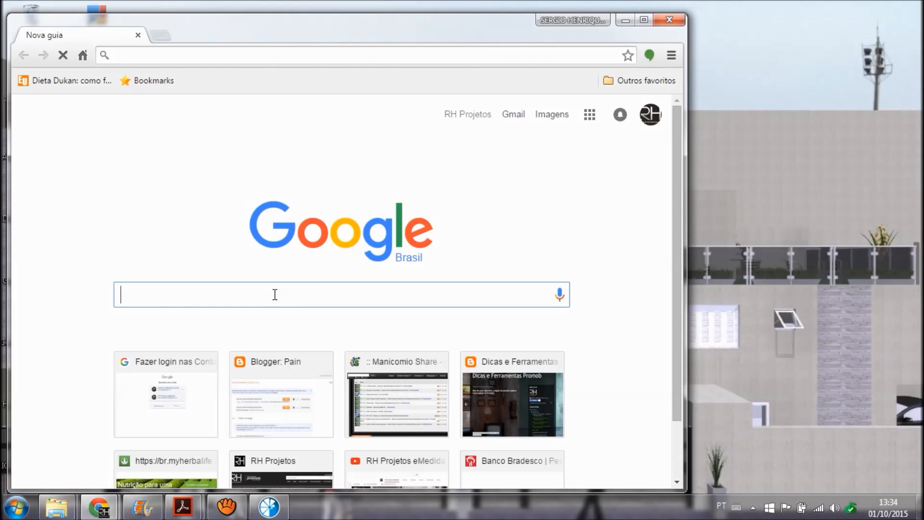
text(pa)
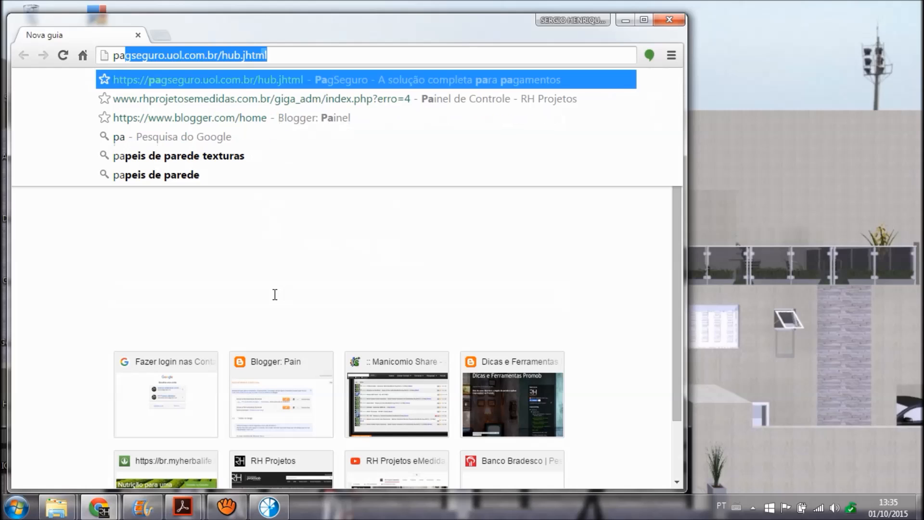
text(sti)
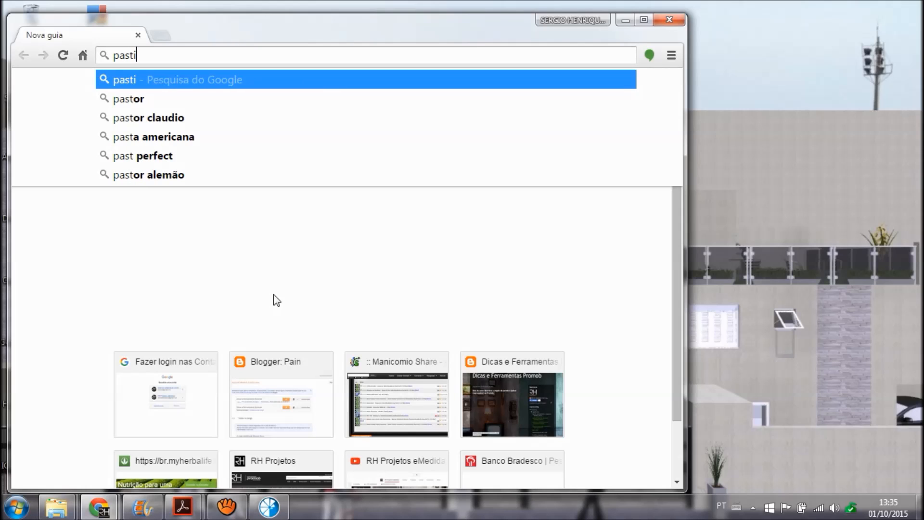
text(lhas de vidro)
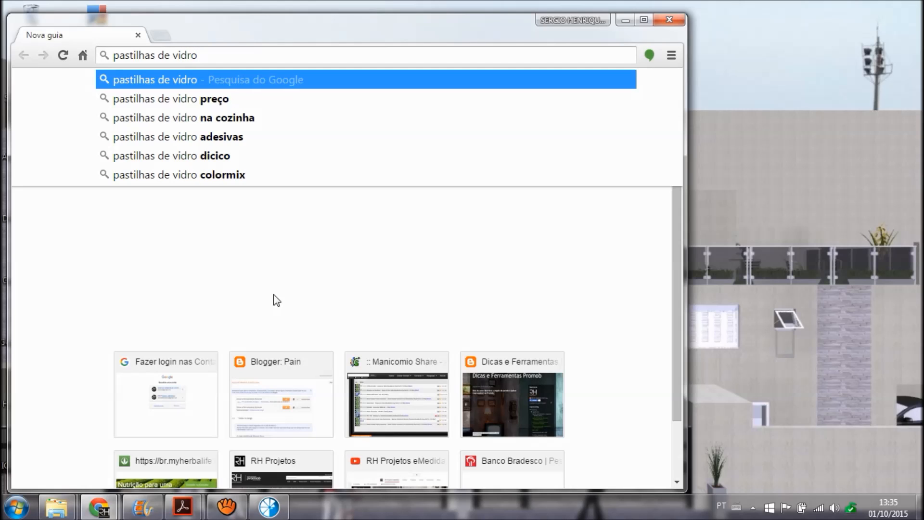
key(Return)
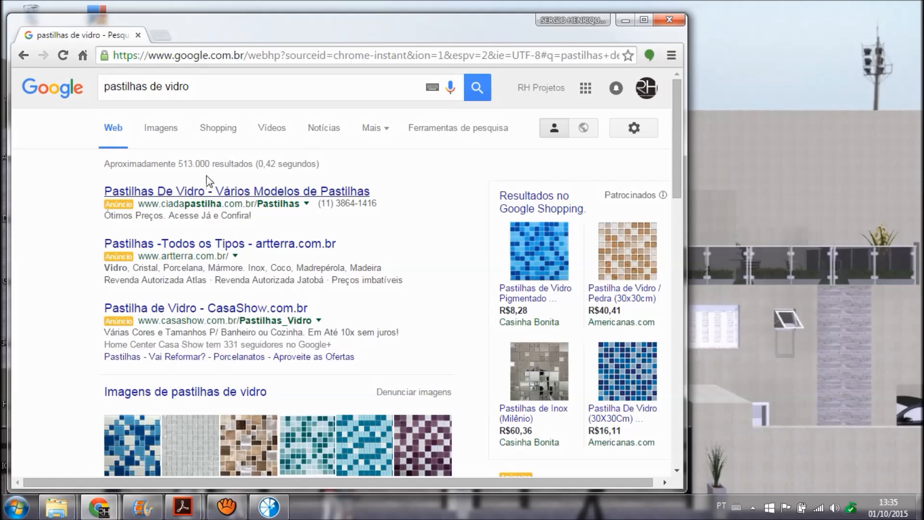
click(162, 129)
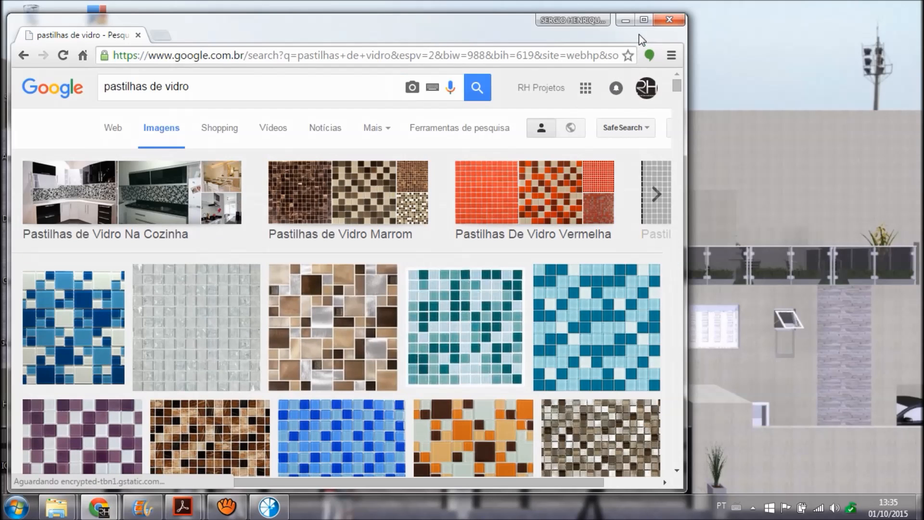
Maximize the browser and preview the brown and silver 400 × 400 mosaic from pastilhasdevidro.net, comparing it with its related images.
click(644, 20)
scroll(701, 345, down, 3)
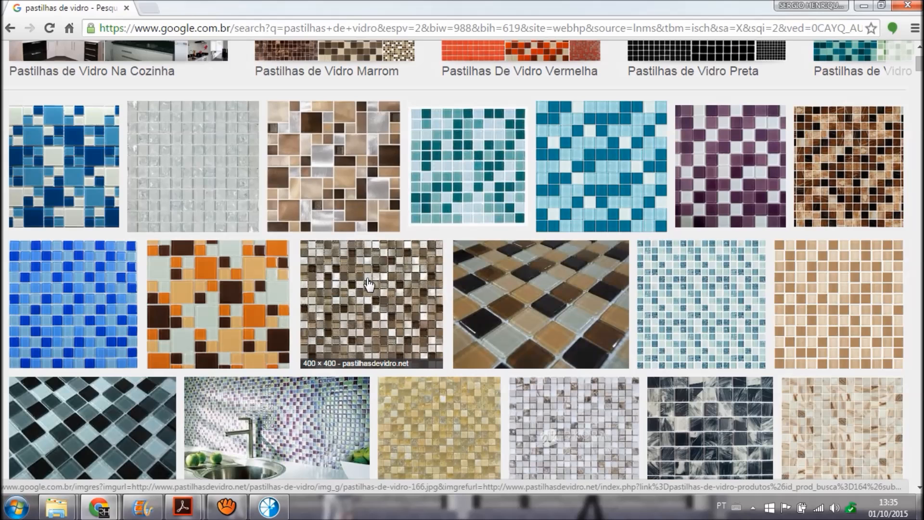
click(388, 306)
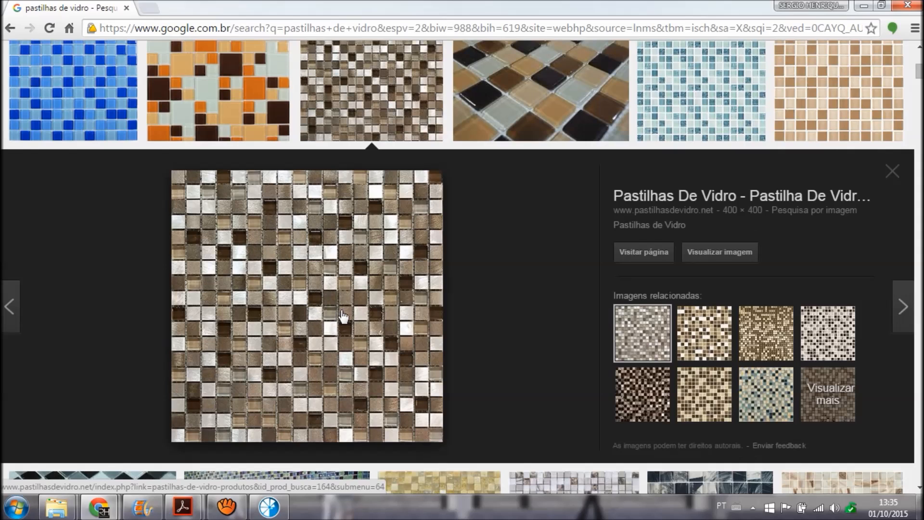
mouse_move(755, 411)
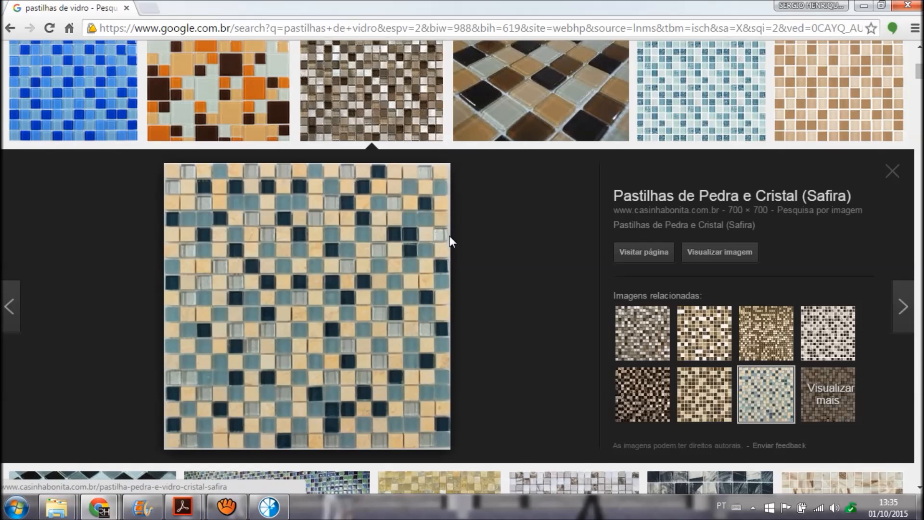
mouse_move(631, 339)
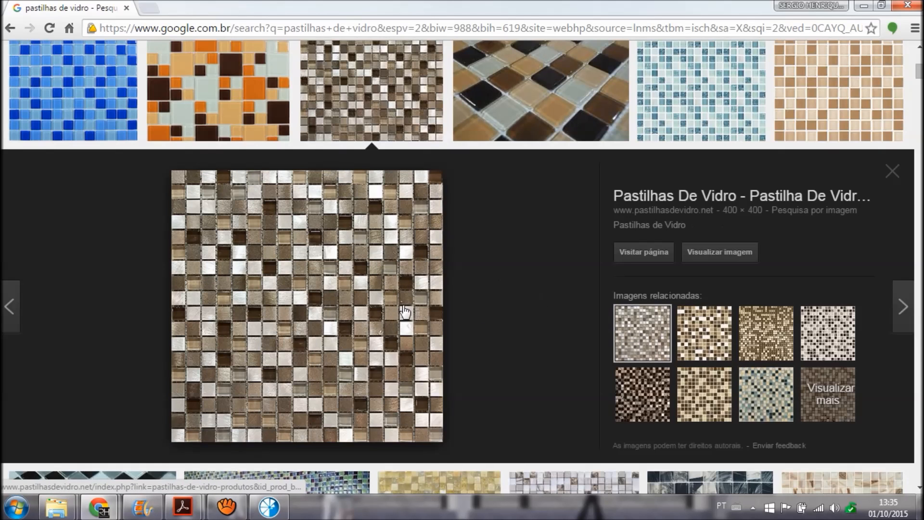
Look through further glass mosaic image results for alternative patterns and return to the brown and silver mosaic preview.
scroll(535, 393, down, 8)
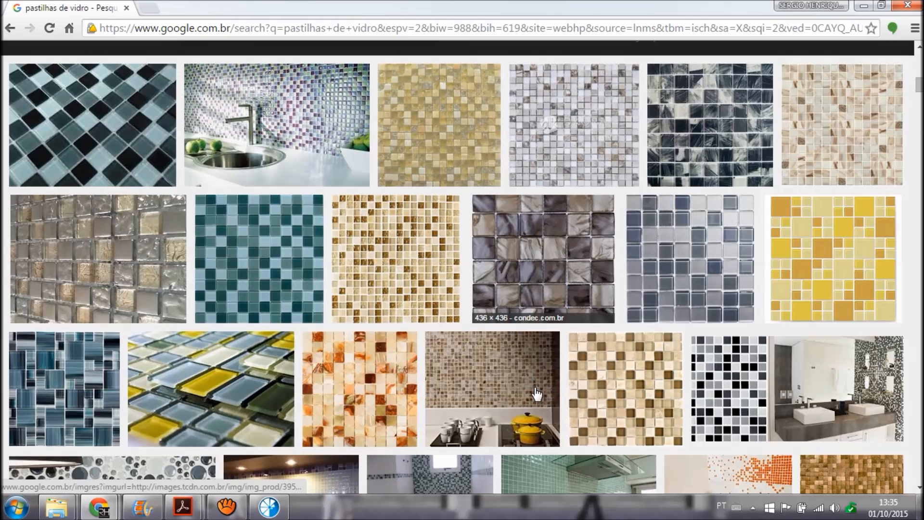
scroll(662, 403, down, 3)
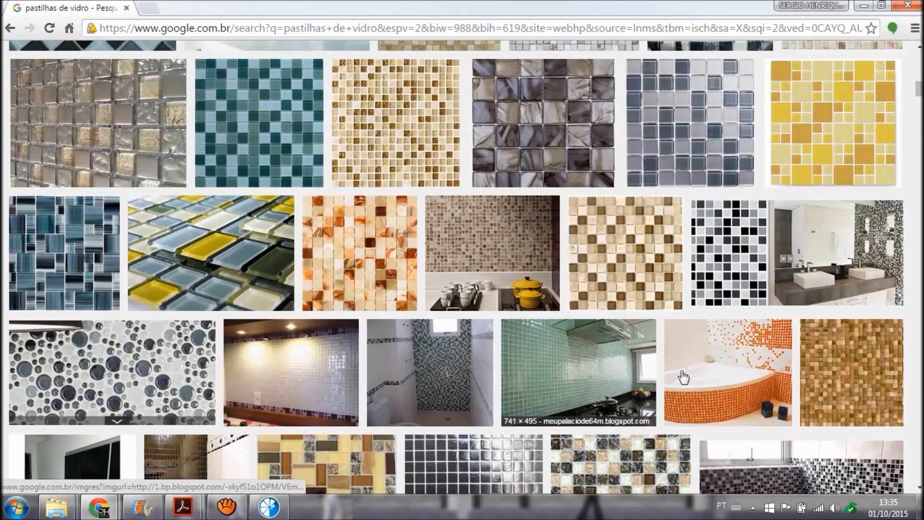
scroll(591, 461, down, 3)
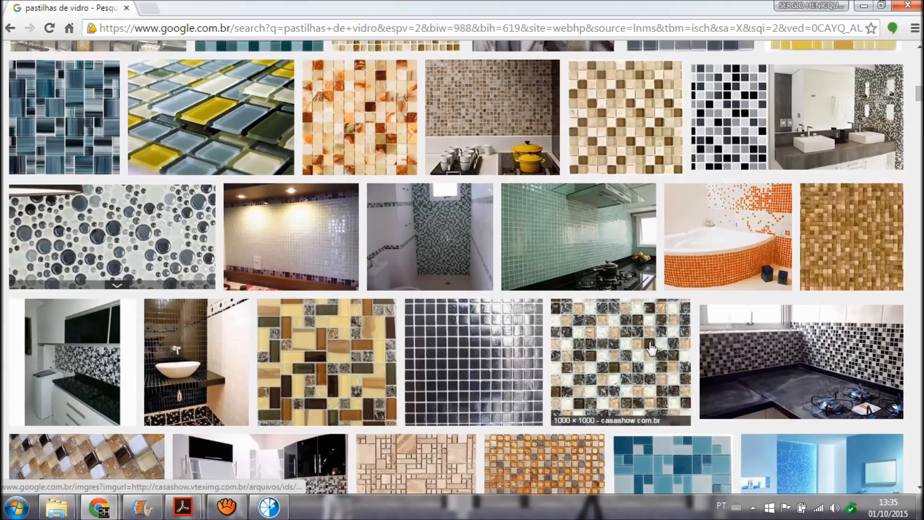
scroll(526, 384, down, 3)
scroll(499, 452, up, 8)
scroll(499, 452, up, 8)
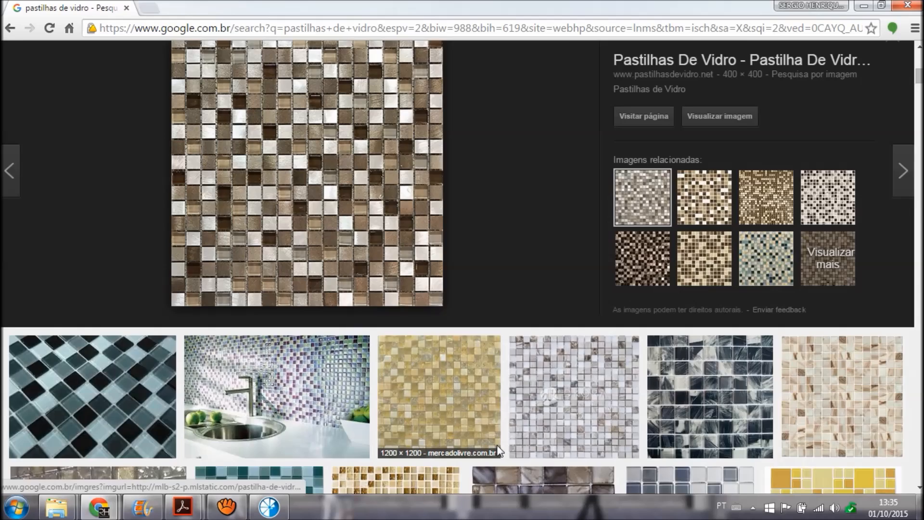
scroll(499, 451, down, 3)
Save the brown and silver mosaic image to the Área de Trabalho as the JPEG pastilhas-de-vidro-166.
right_click(334, 137)
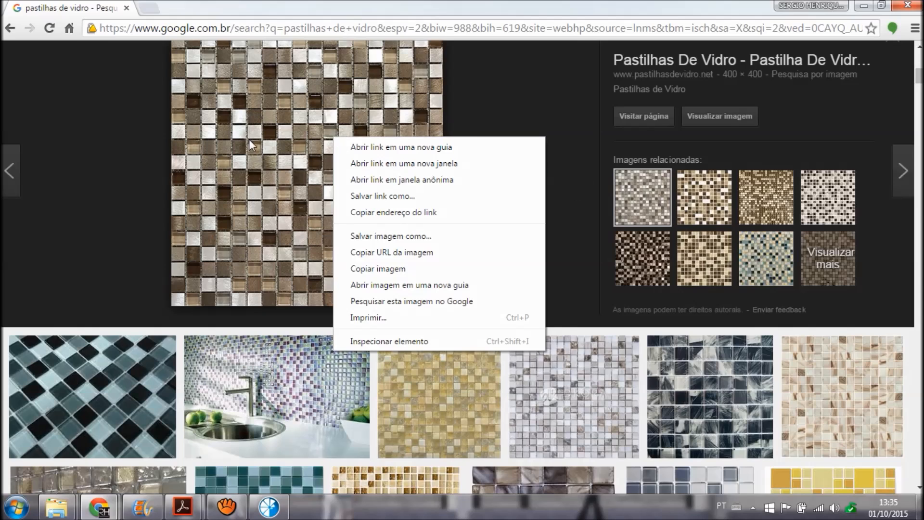
scroll(259, 145, up, 2)
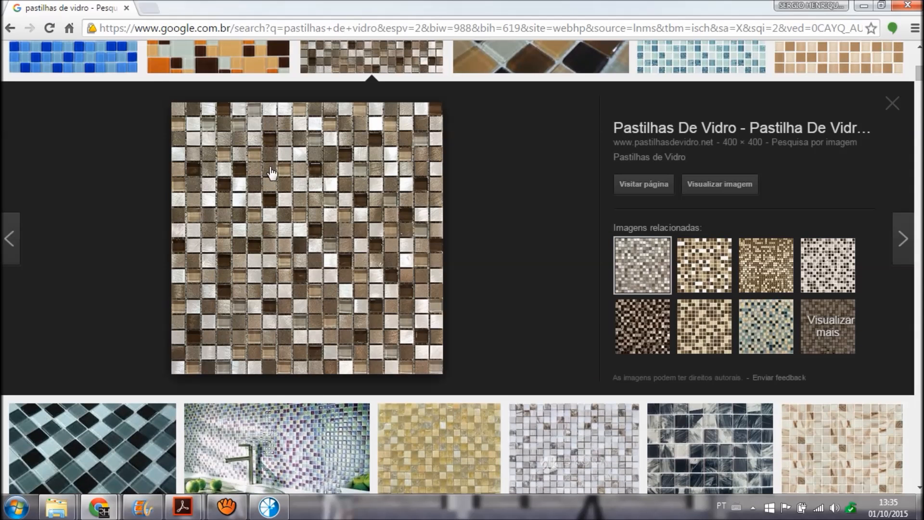
right_click(288, 200)
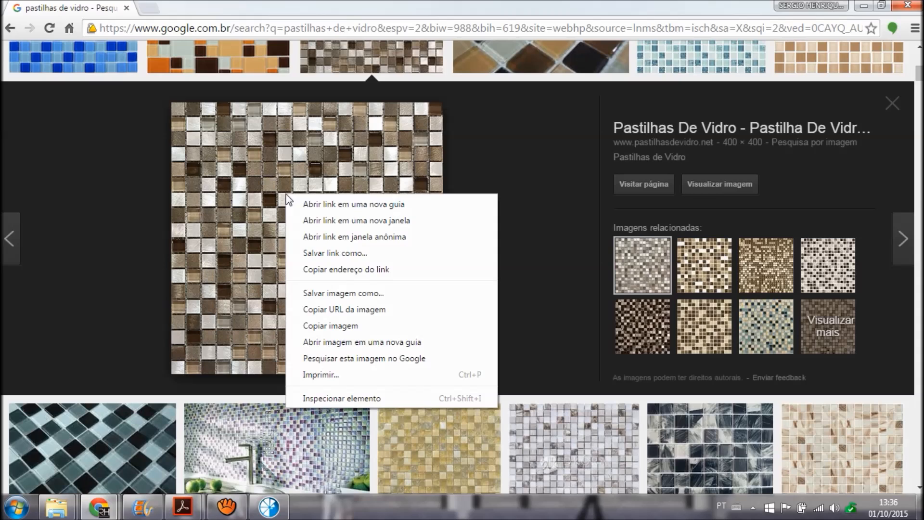
click(389, 295)
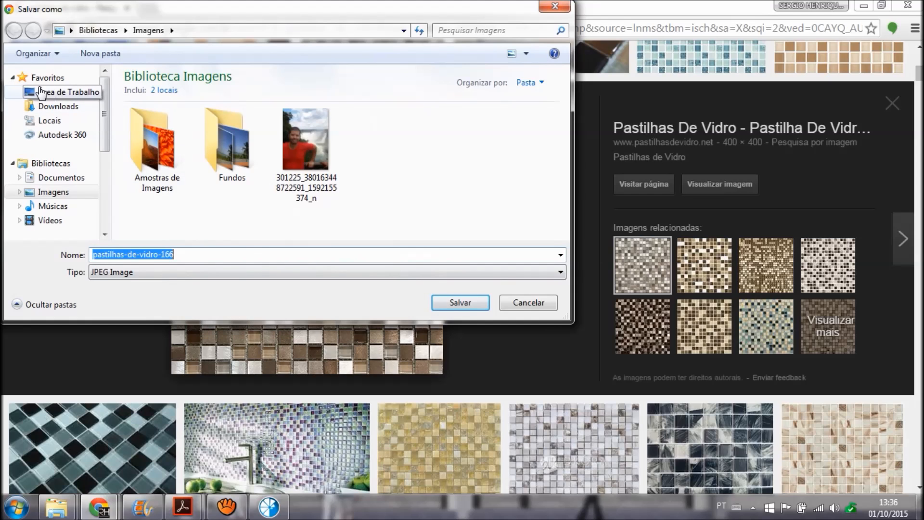
click(83, 96)
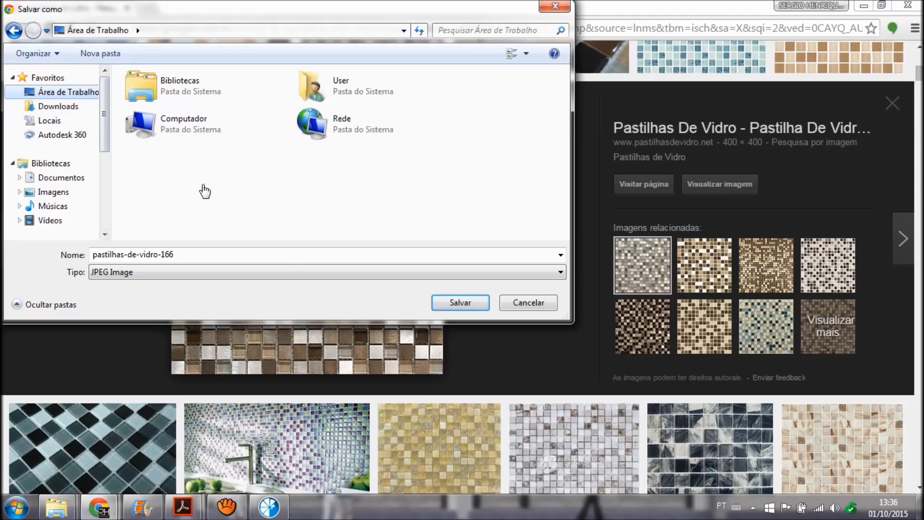
click(451, 305)
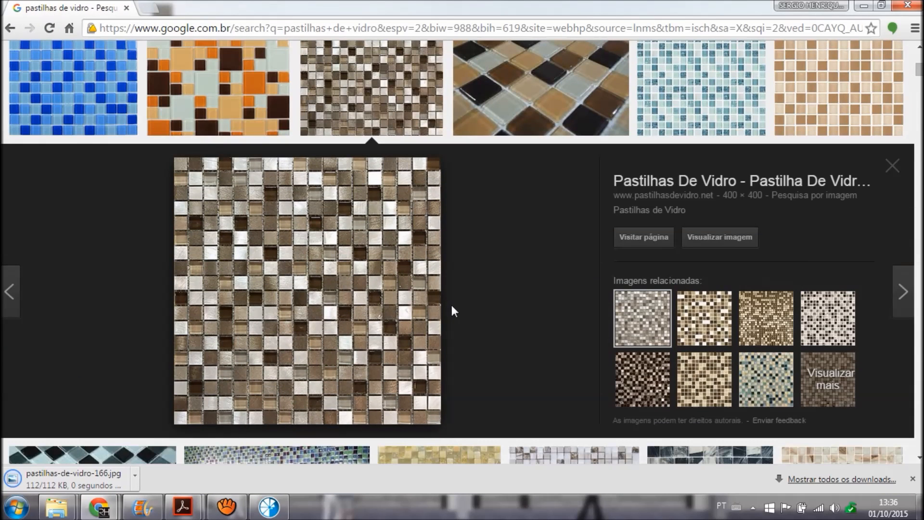
Apply the saved mosaic image from the desktop to the back wall's rectangular region in Promob with the Região option, repeating the application once.
click(859, 7)
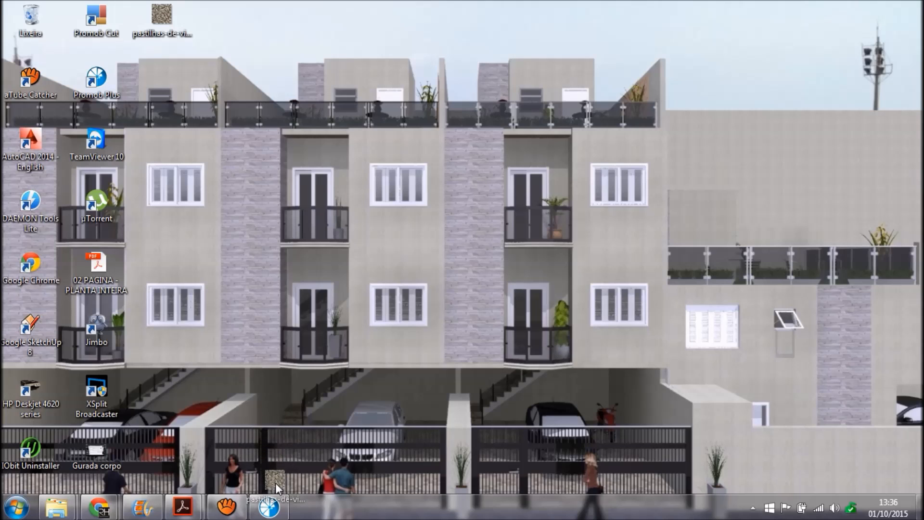
mouse_move(282, 503)
mouse_down()
mouse_move(323, 302)
mouse_move(290, 296)
mouse_up()
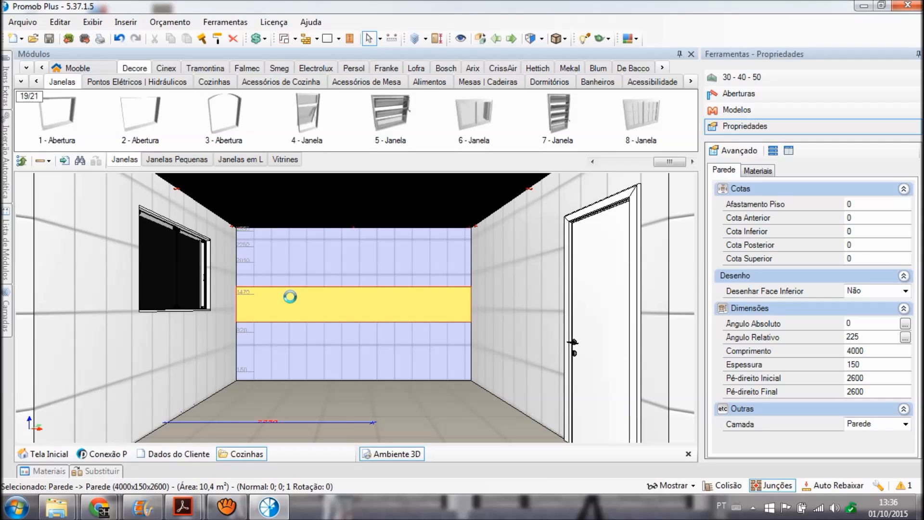
drag(290, 296, 291, 297)
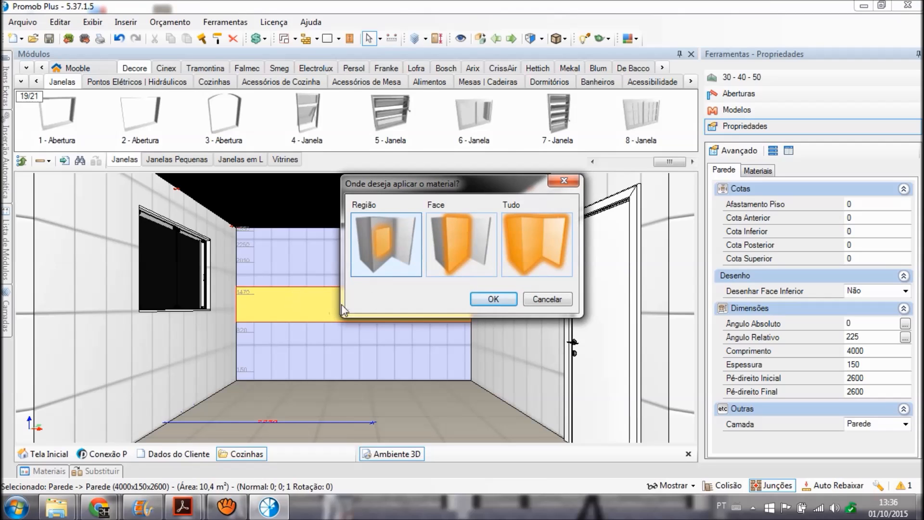
double_click(387, 232)
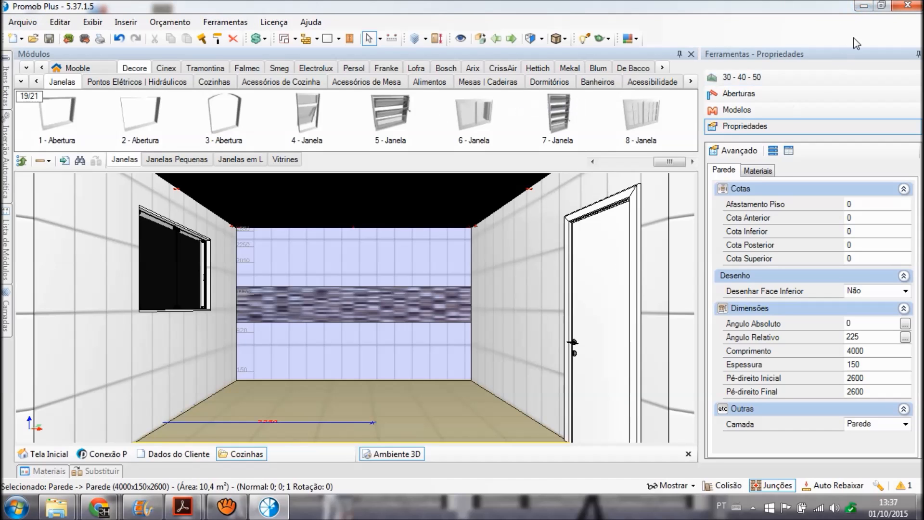
click(863, 8)
drag(165, 29, 369, 310)
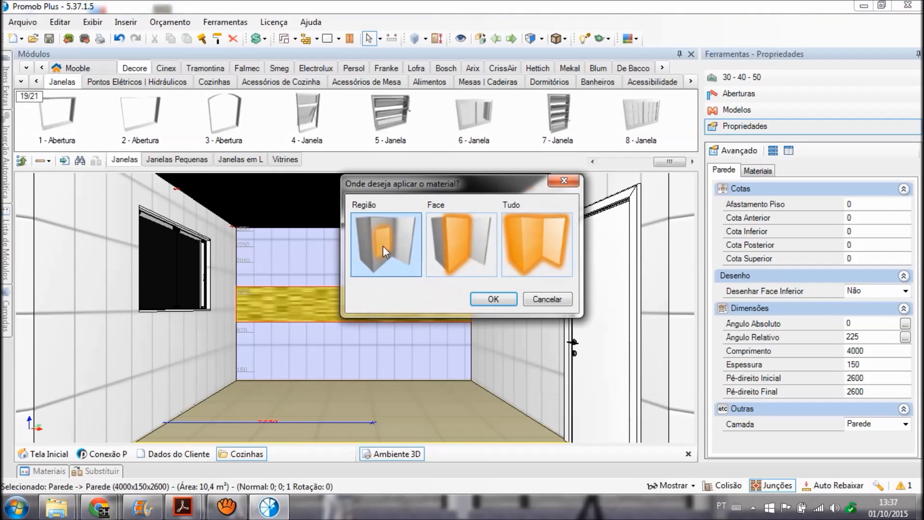
double_click(382, 245)
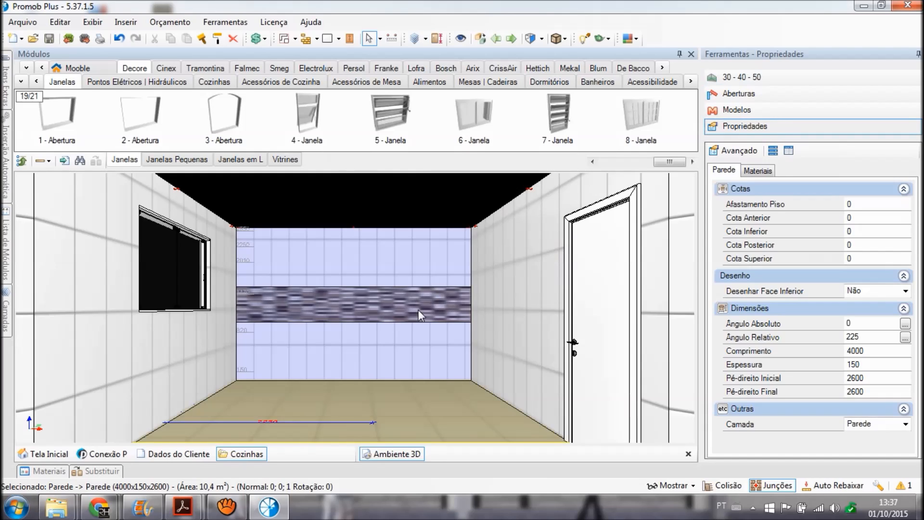
Set Escalar em X to 5 for the mosaic texture of the back wall's Região 0.
scroll(307, 308, up, 5)
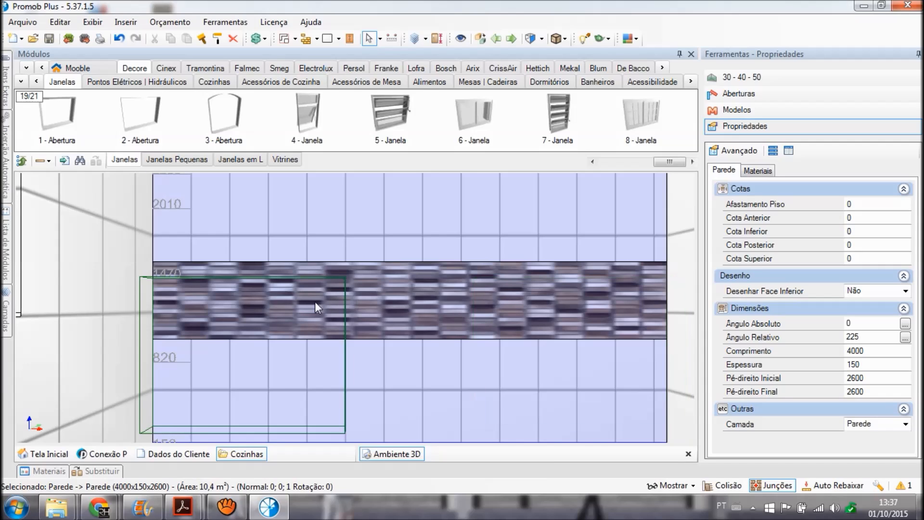
click(760, 172)
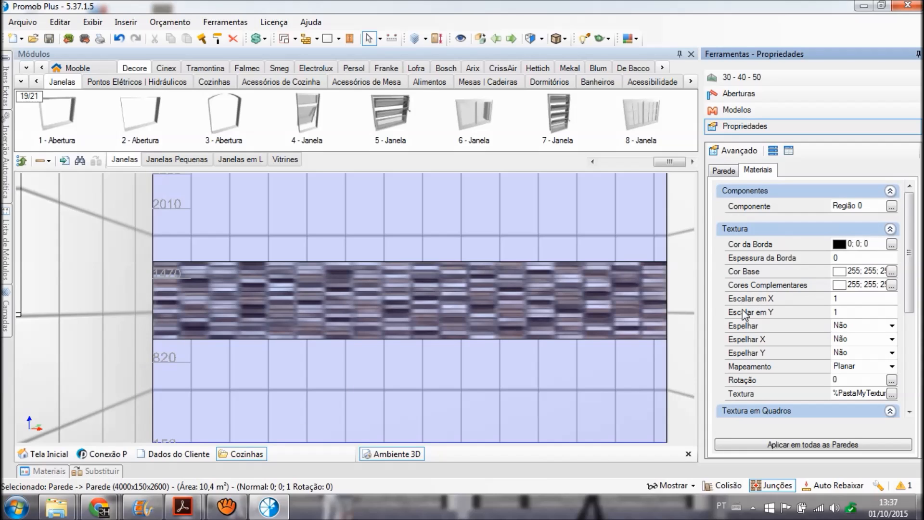
click(848, 302)
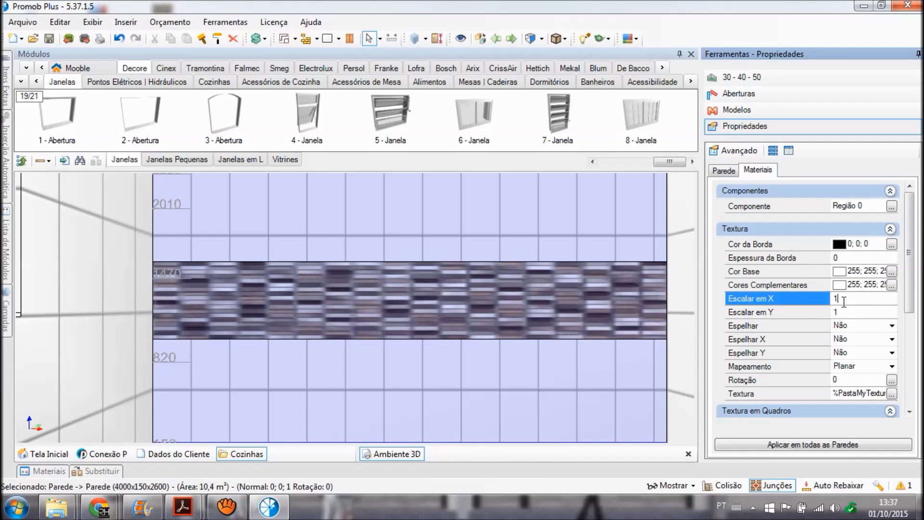
text(5)
Try Escalar em Y values of 5 and 2 for the mosaic texture, and set it back to 1.
click(842, 311)
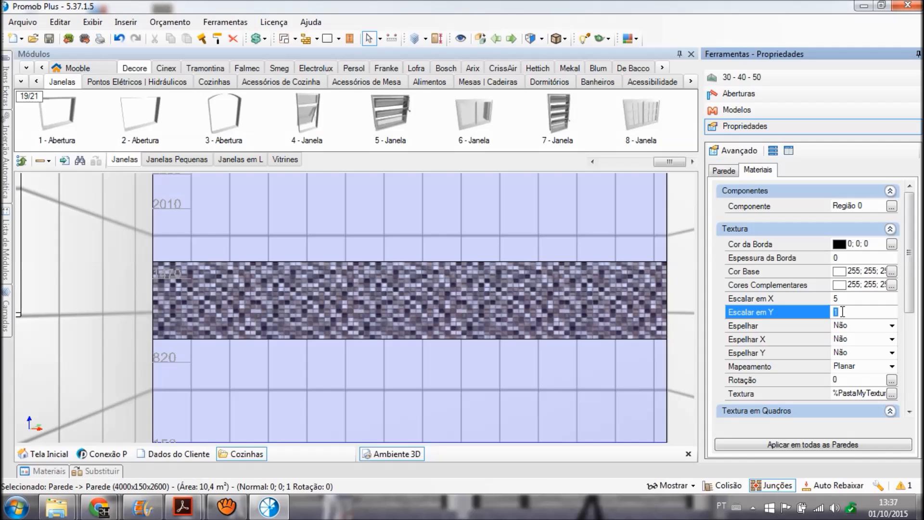
text(5)
key(Return)
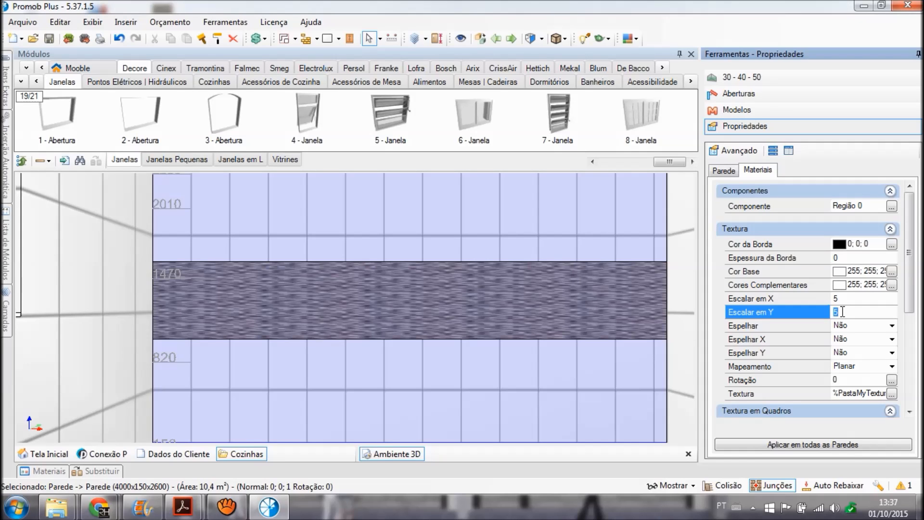
key(Return)
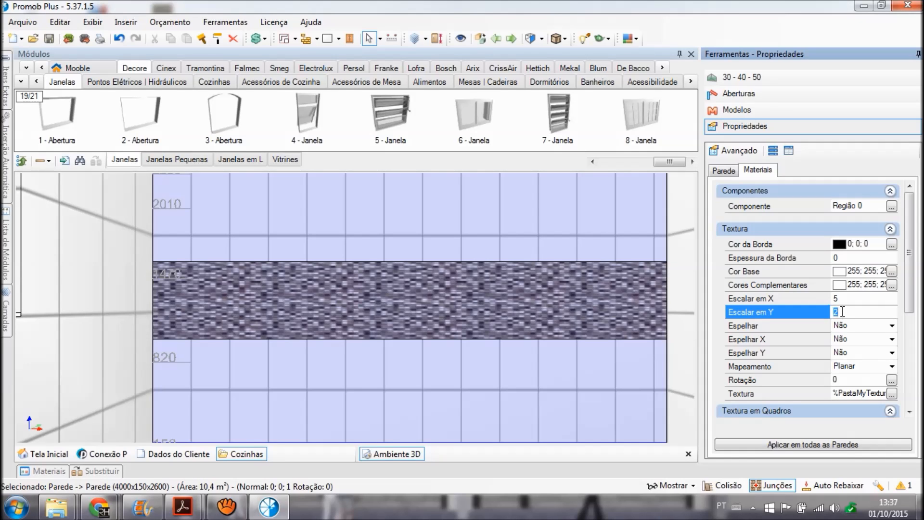
text(1)
key(Return)
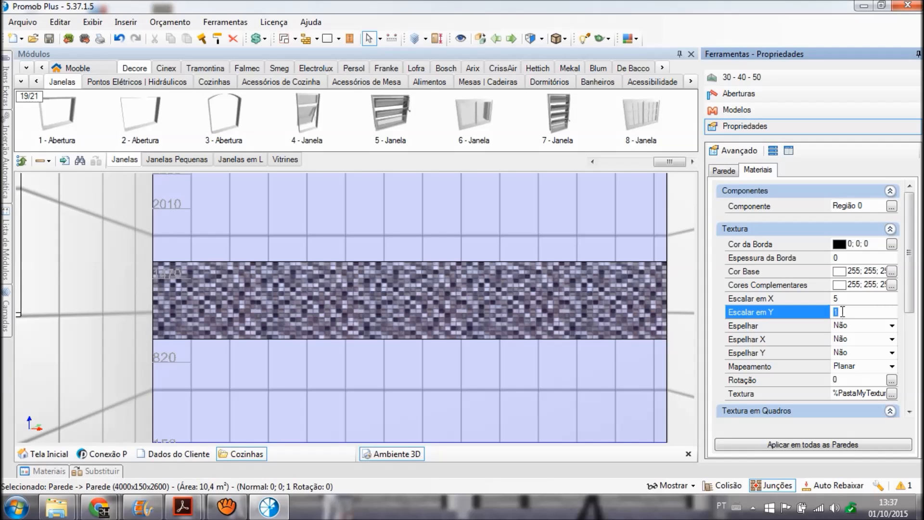
Try Escalar em X values of 6 and 4 for the mosaic texture, and set it back to 5.
click(844, 299)
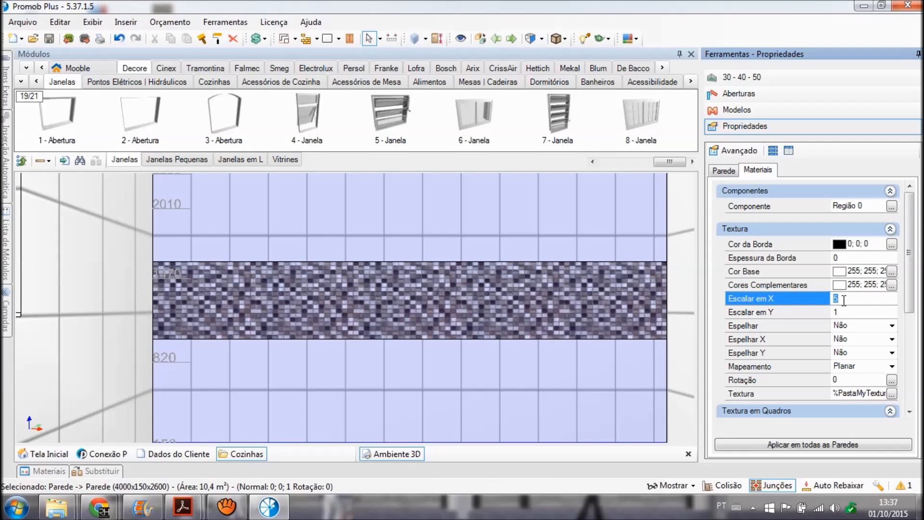
text(6)
key(Return)
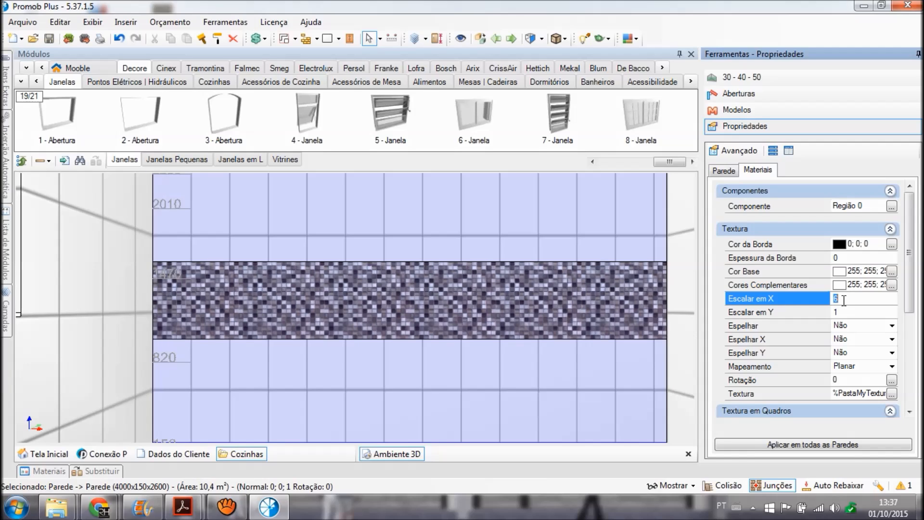
key(Return)
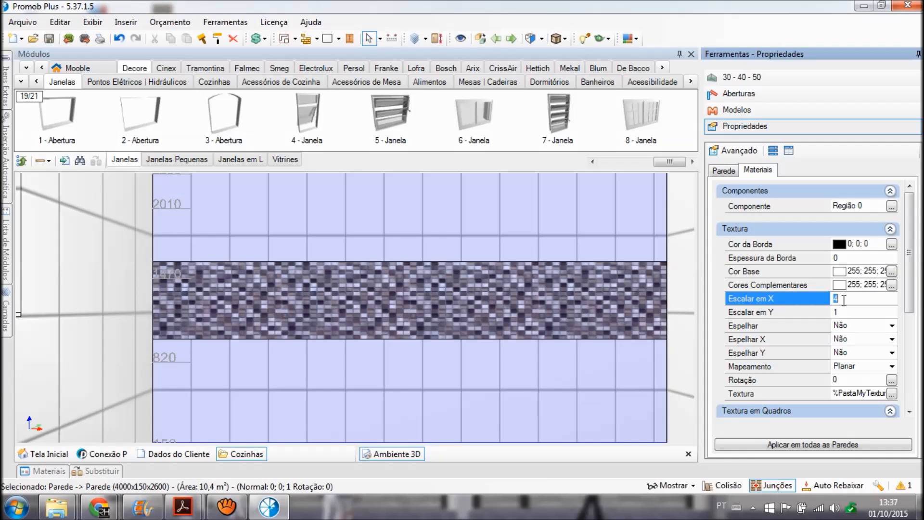
key(Return)
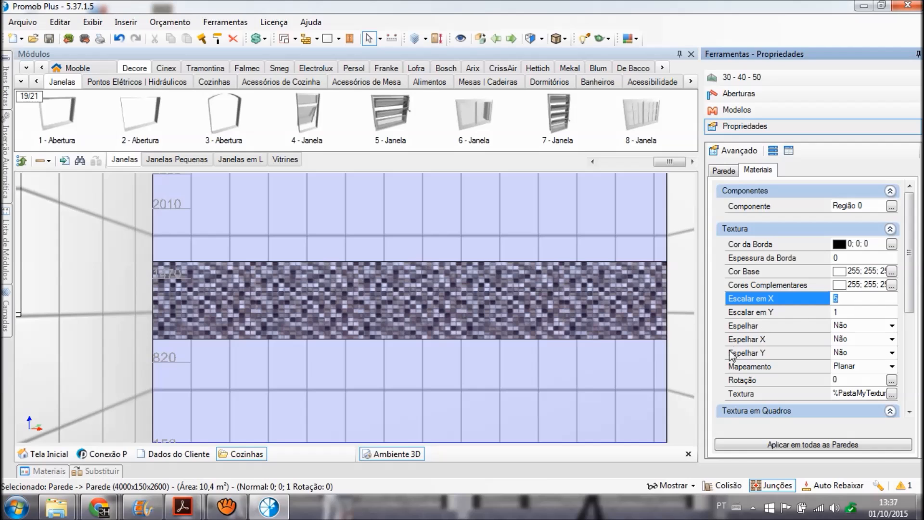
Examine the mosaic band on the back wall unselected, both up close and from farther back in perspective.
scroll(619, 374, down, 3)
scroll(608, 364, down, 3)
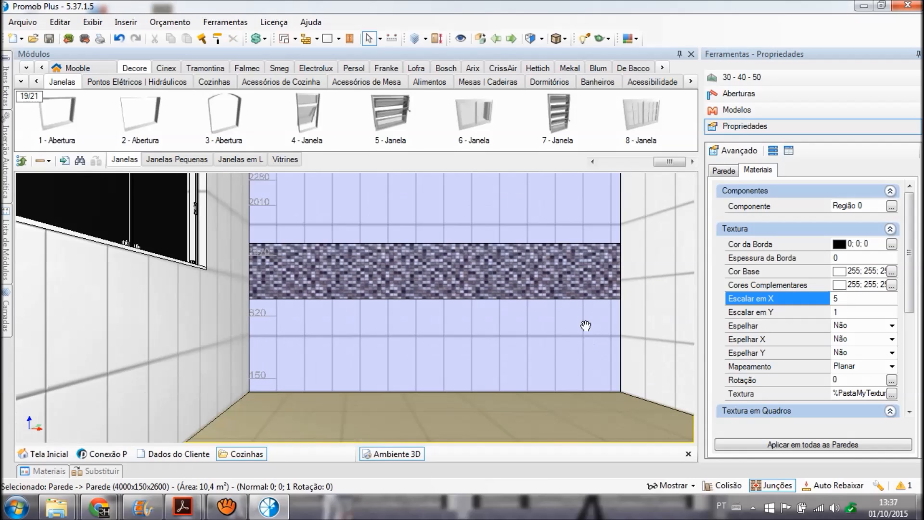
click(568, 402)
middle_drag(498, 338, 458, 367)
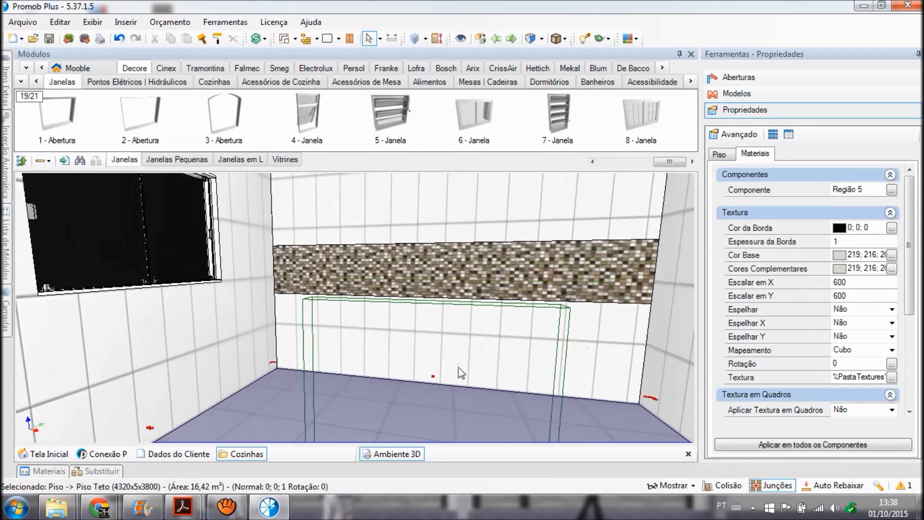
scroll(417, 265, up, 4)
scroll(418, 266, up, 8)
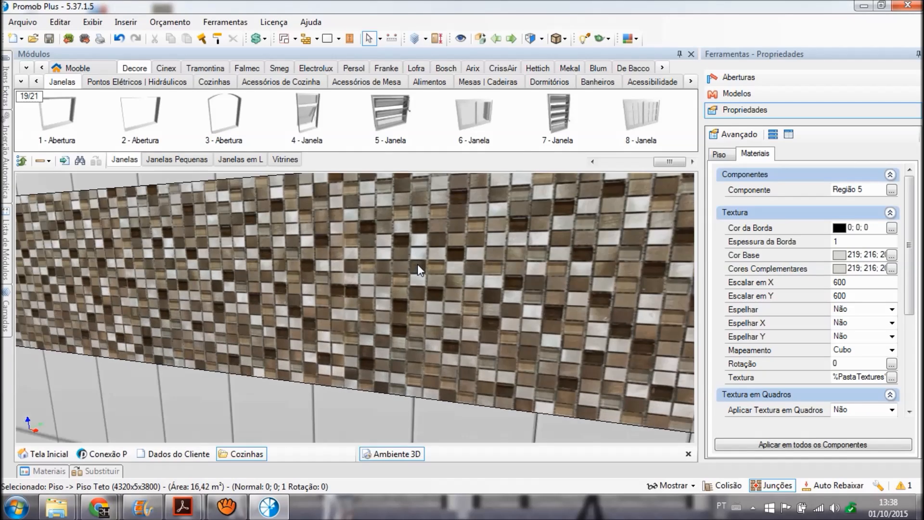
scroll(418, 265, down, 10)
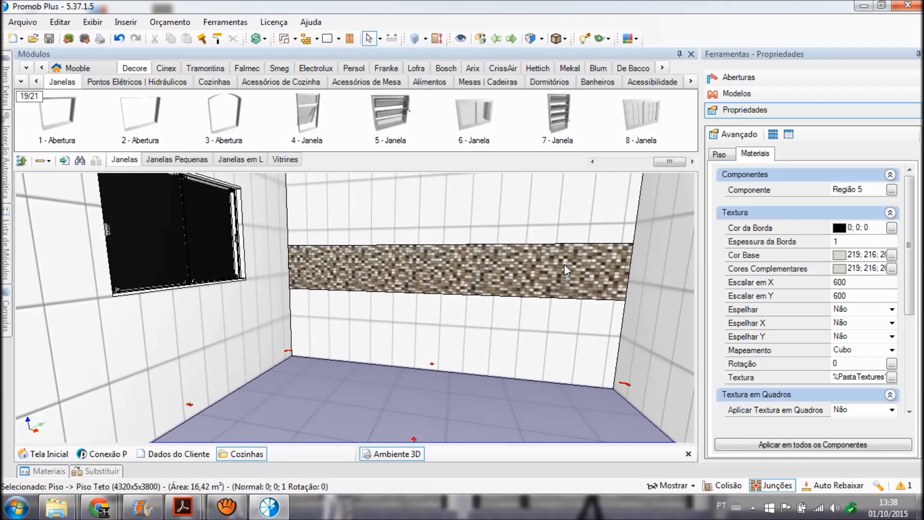
Show the back wall's Parede properties, face the wall frontally, and build the room's ceiling with Construir Teto.
click(528, 300)
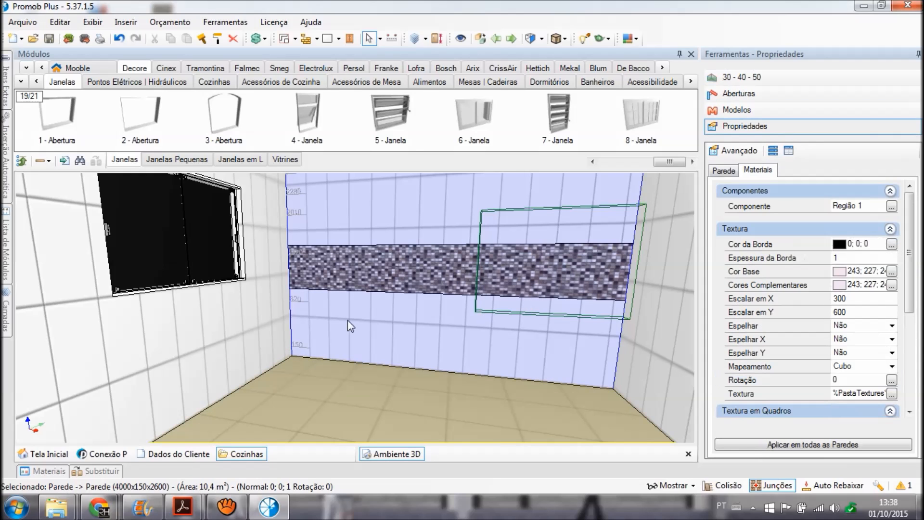
click(347, 320)
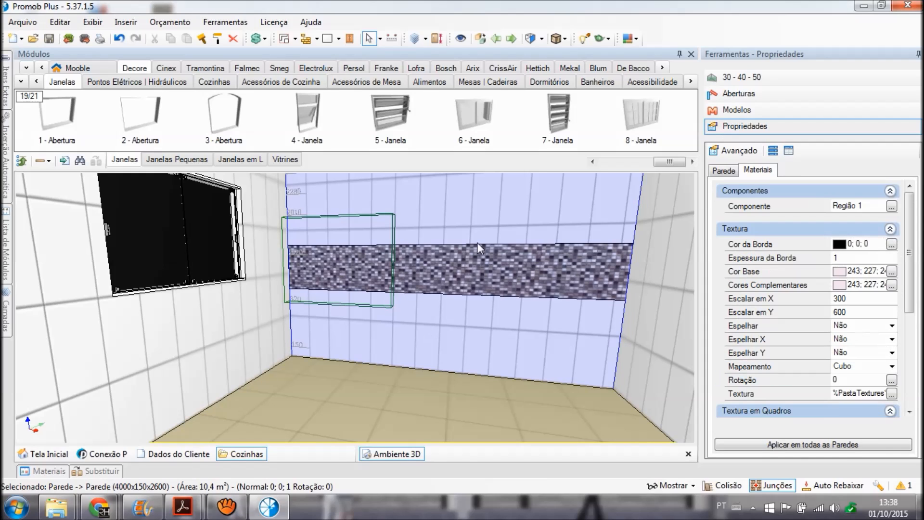
click(724, 170)
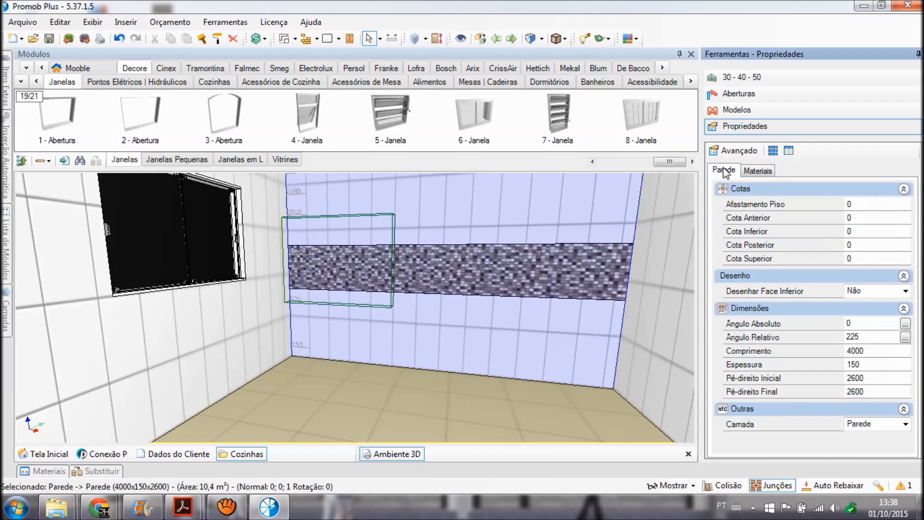
double_click(474, 219)
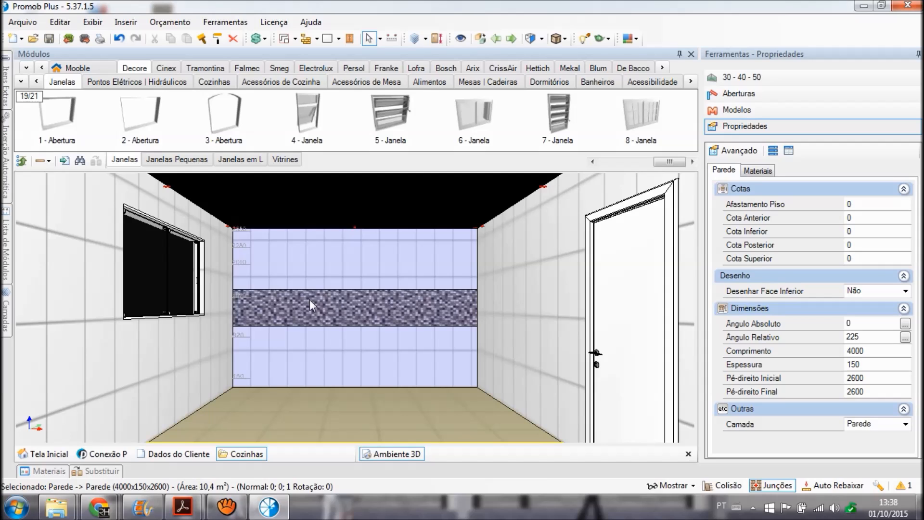
click(295, 40)
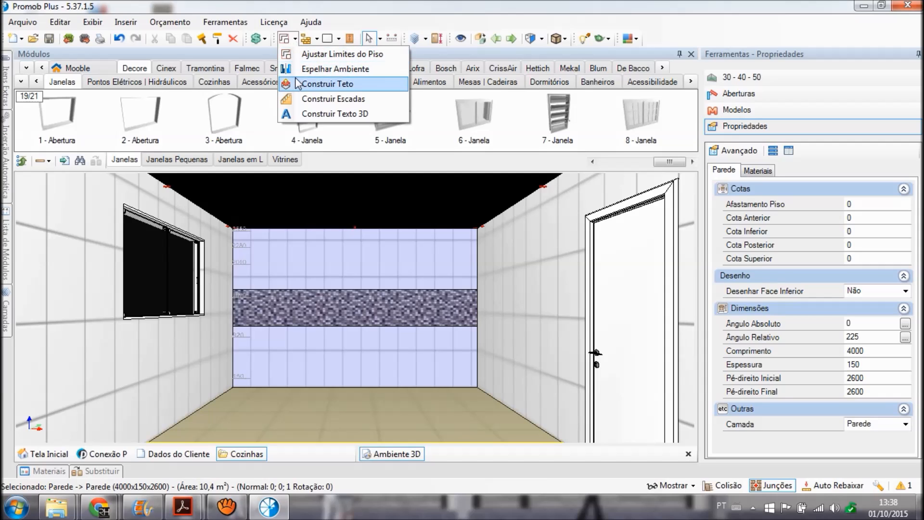
click(351, 85)
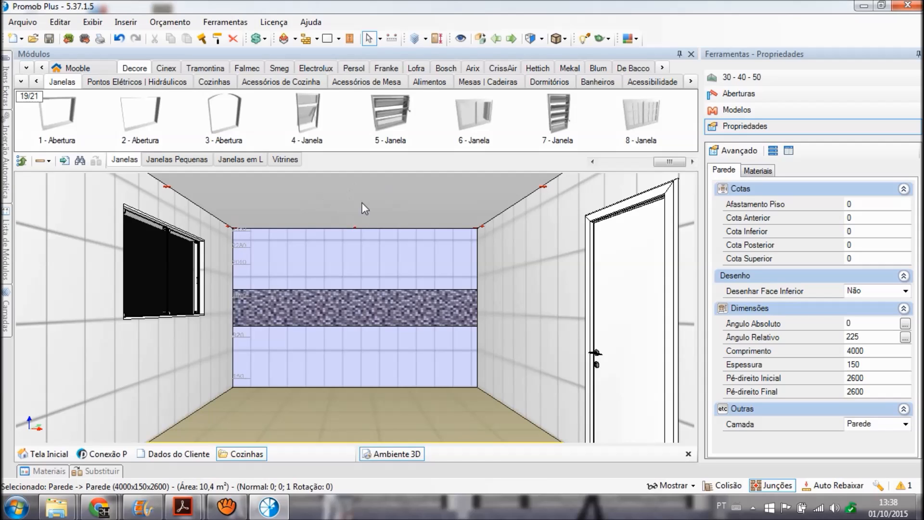
Search the module library for "luminarias" and open the Decore\Luminárias category.
click(376, 264)
drag(376, 264, 379, 342)
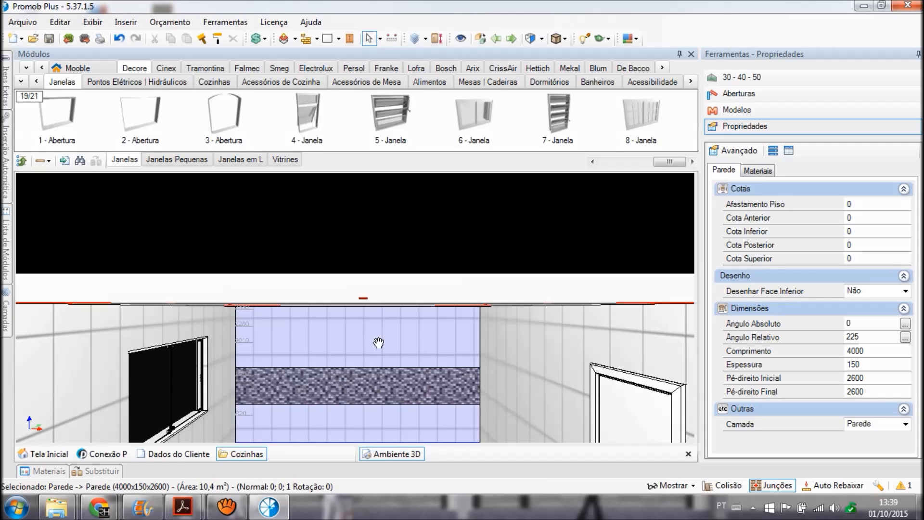
drag(379, 344, 379, 320)
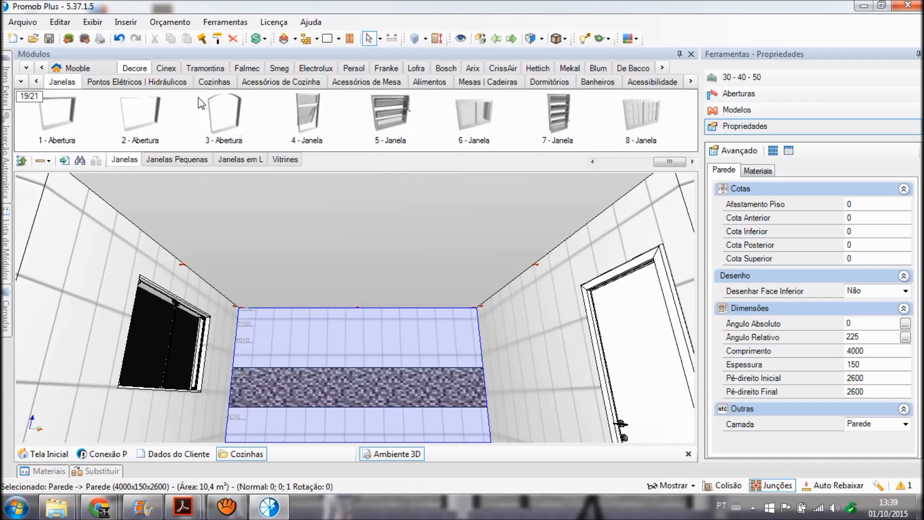
click(80, 161)
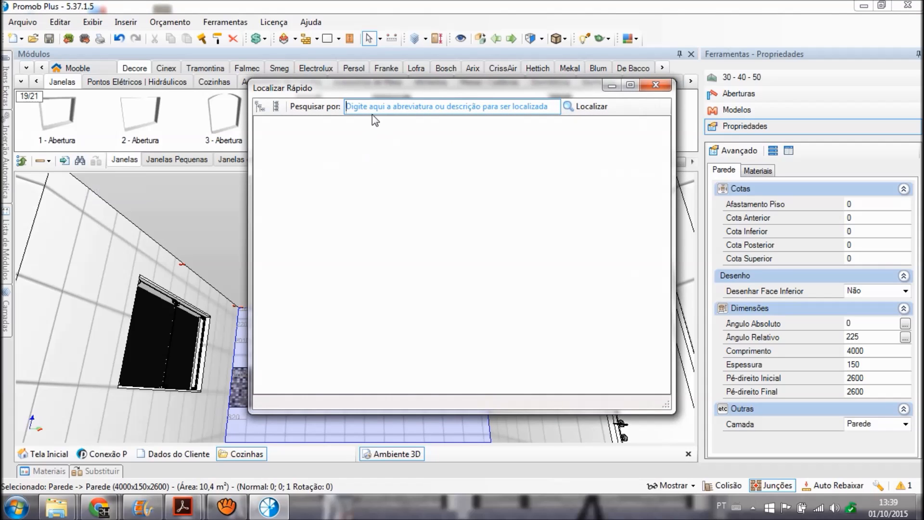
text(lumi)
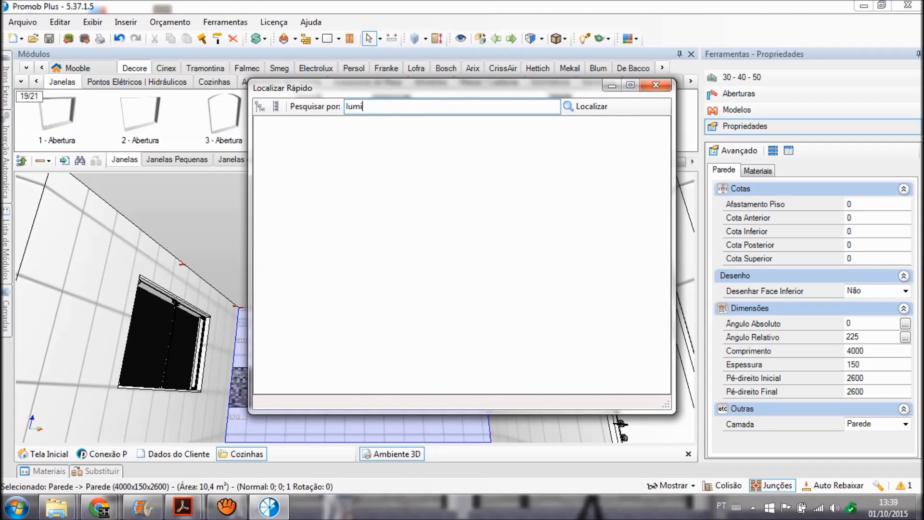
text(narias)
key(Return)
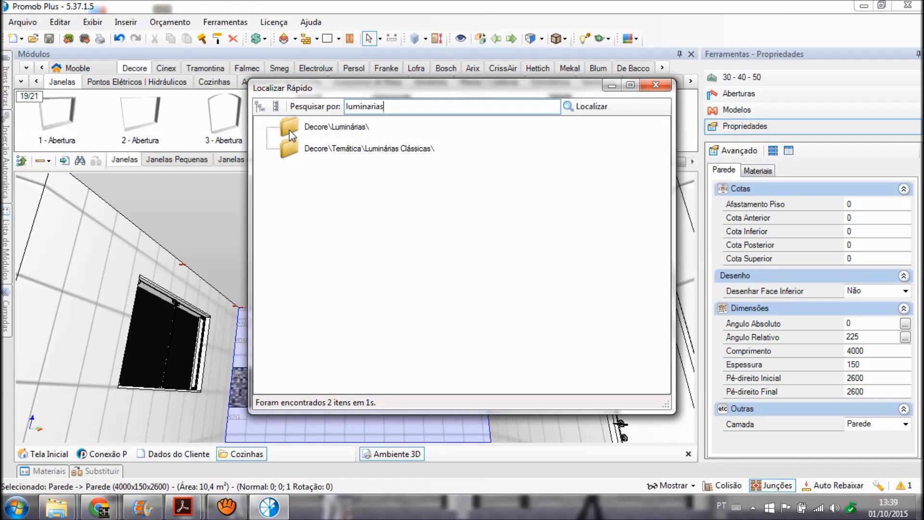
click(337, 127)
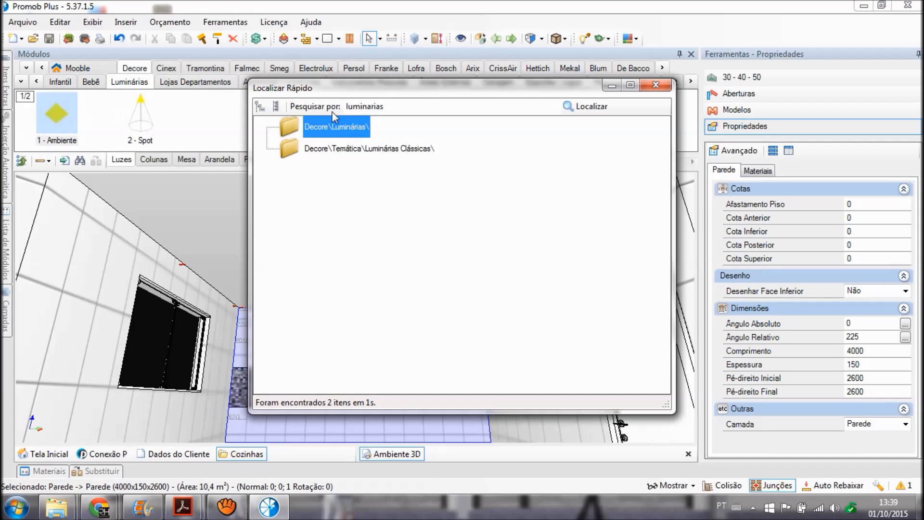
click(656, 86)
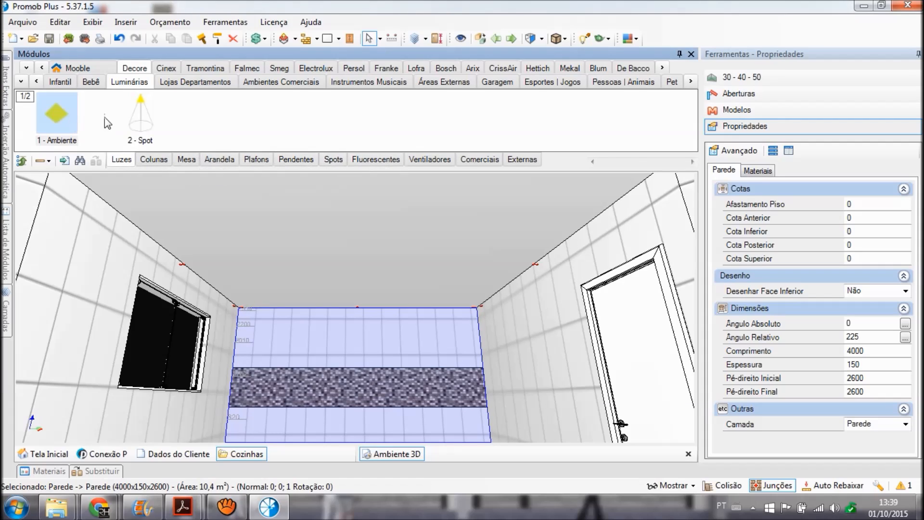
Browse the light fixture groups and place the Plafons model 6 - Luminária on the ceiling.
click(163, 161)
click(186, 160)
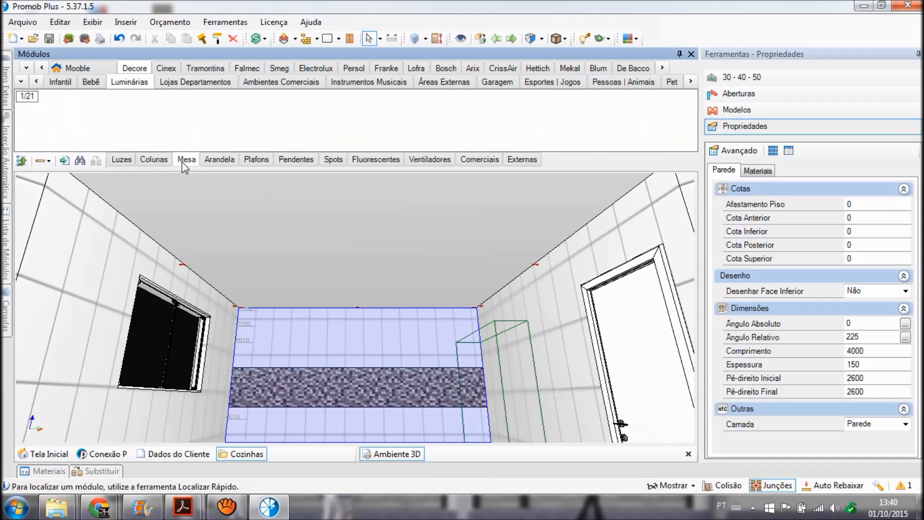
click(220, 161)
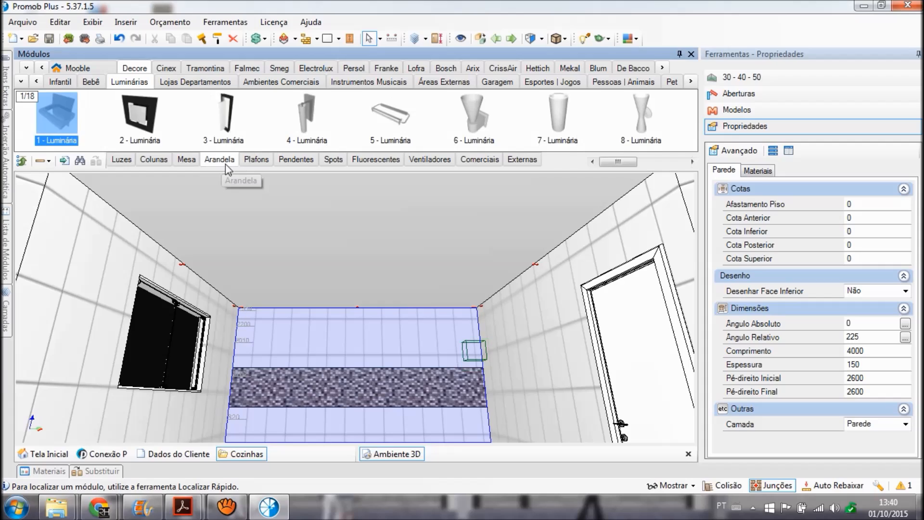
click(253, 159)
click(308, 163)
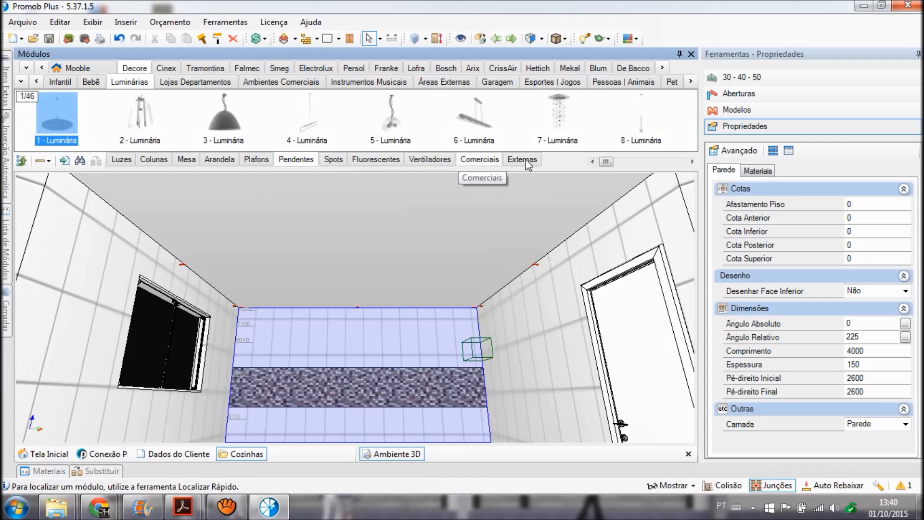
click(262, 160)
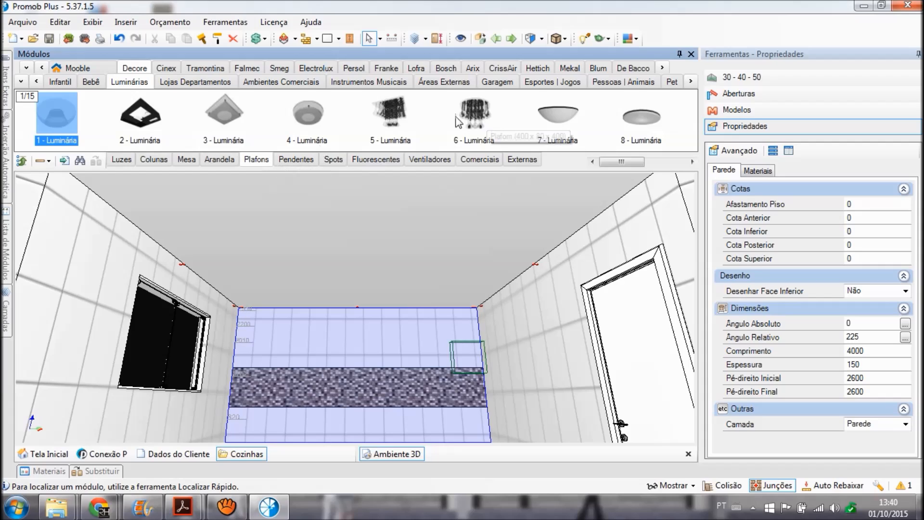
mouse_move(621, 162)
mouse_down()
mouse_move(647, 167)
mouse_move(606, 163)
mouse_up()
click(473, 116)
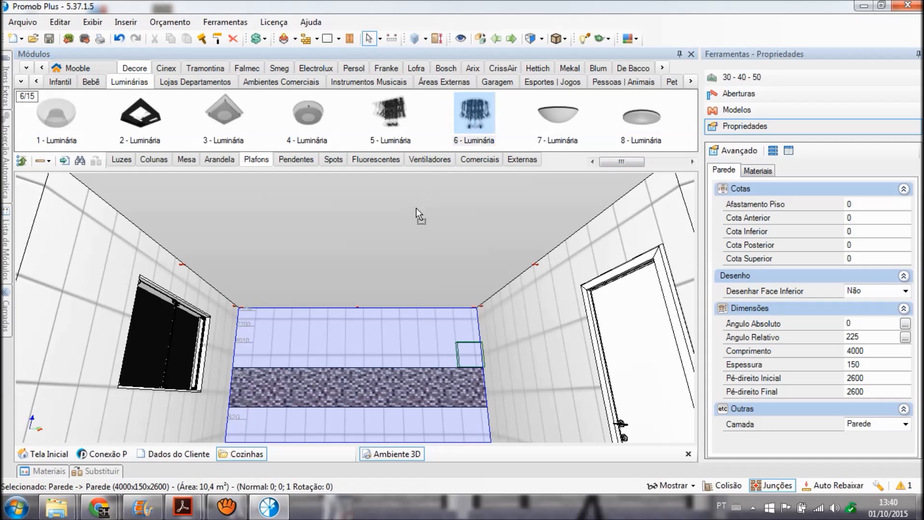
drag(371, 235, 374, 211)
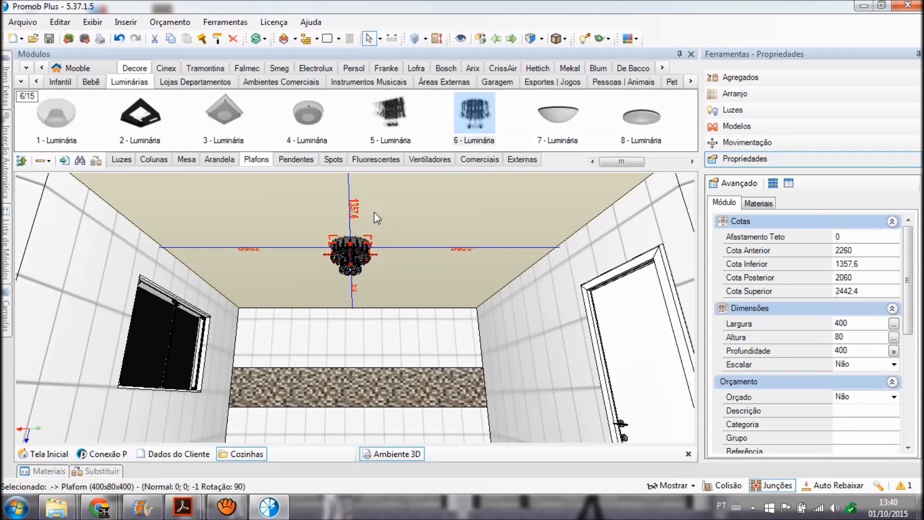
Center the ceiling light with Centralizar X and Centralizar Y, and return to the frontal view of the back wall.
right_click(354, 259)
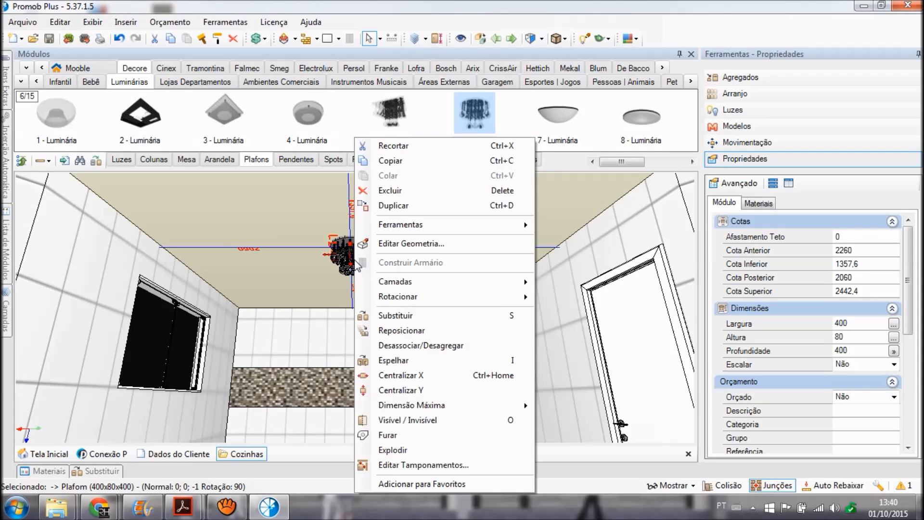
click(441, 379)
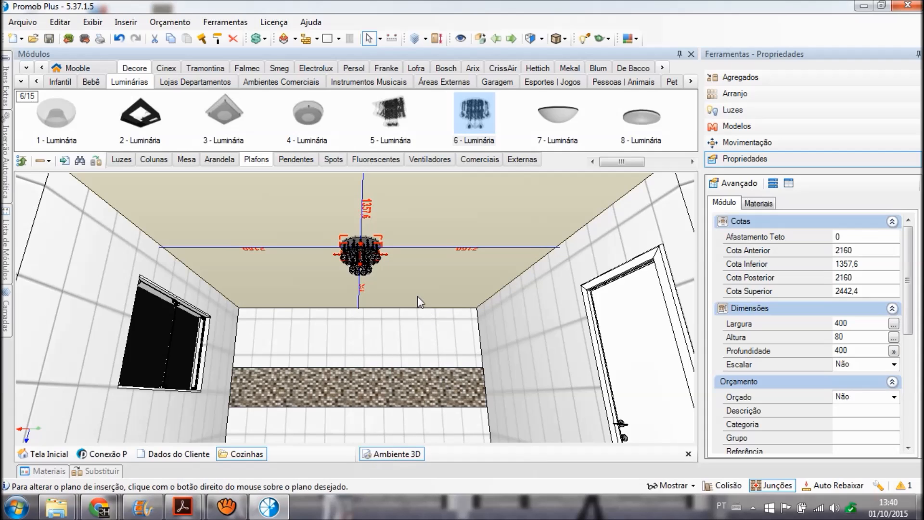
right_click(356, 257)
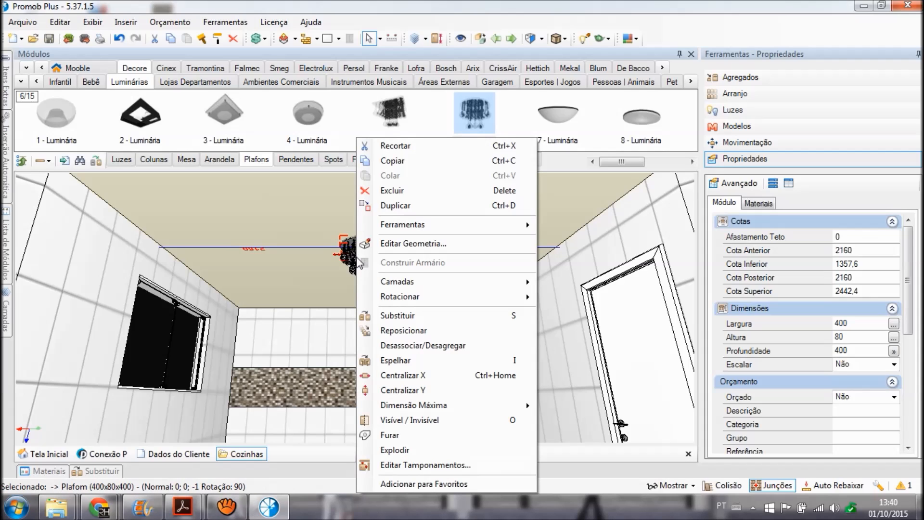
click(411, 389)
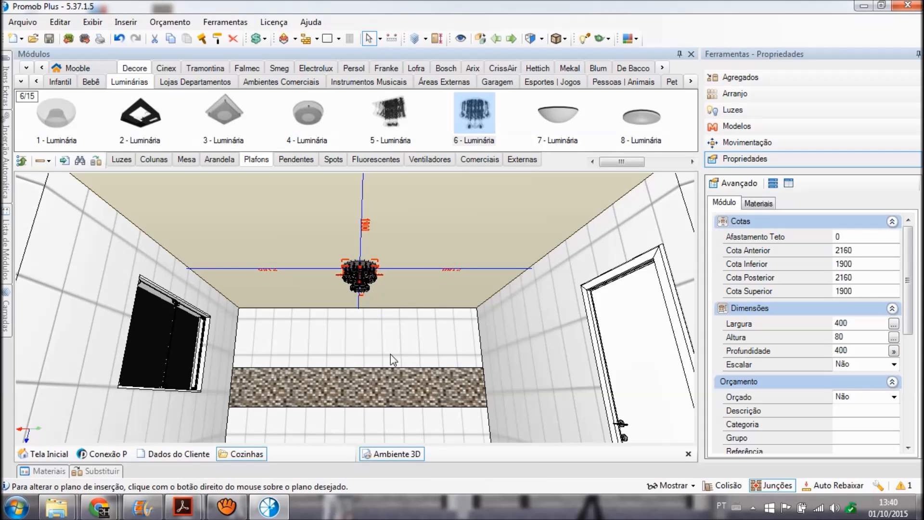
click(377, 375)
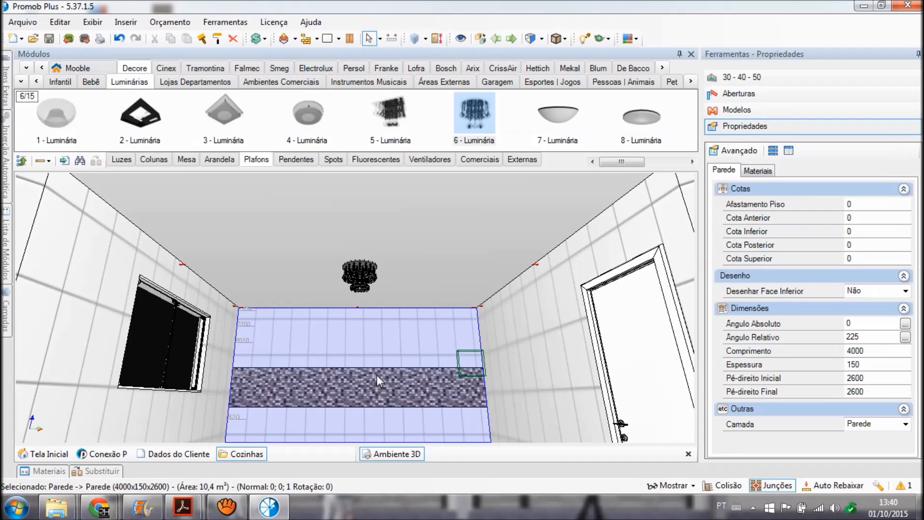
double_click(373, 344)
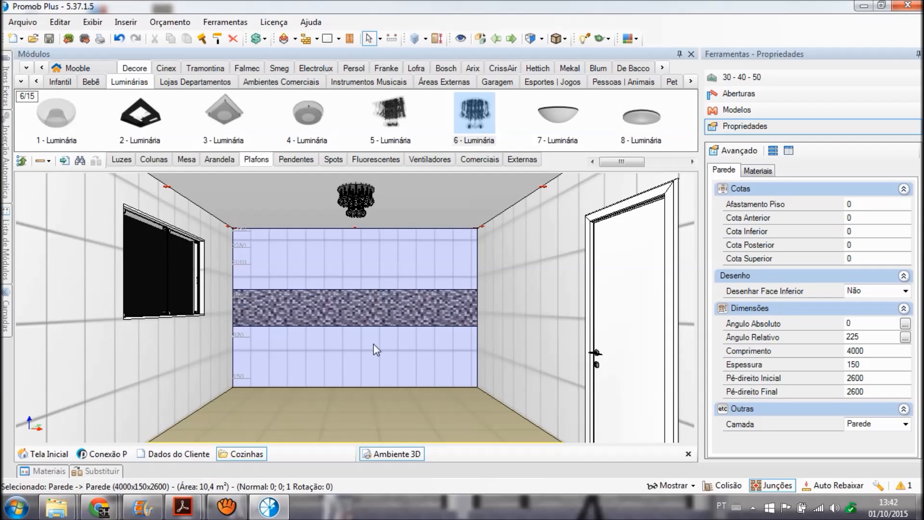
click(226, 506)
click(564, 363)
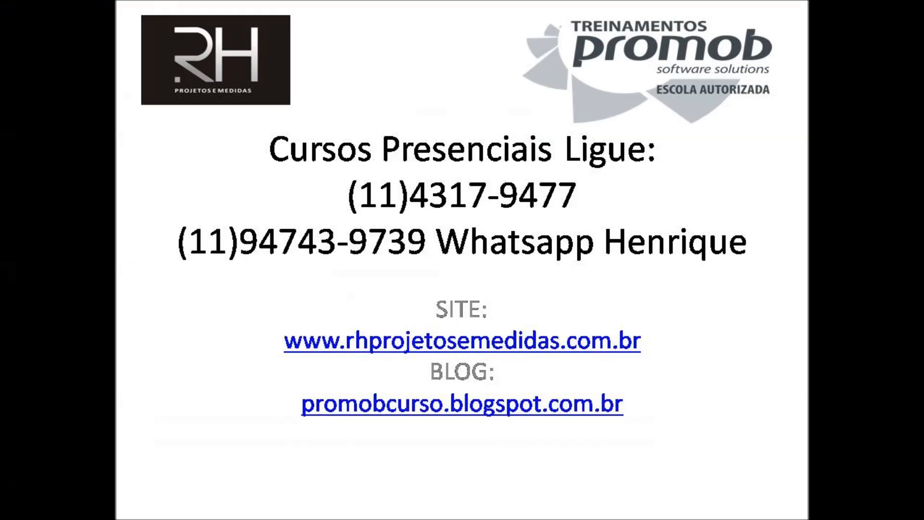